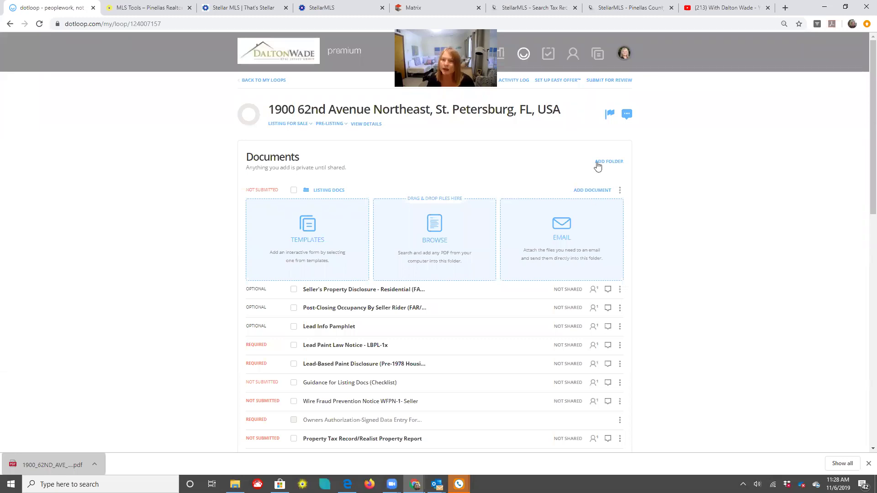
# Browse the template document chooser and close it without adding any documents
pyautogui.click(559, 243)
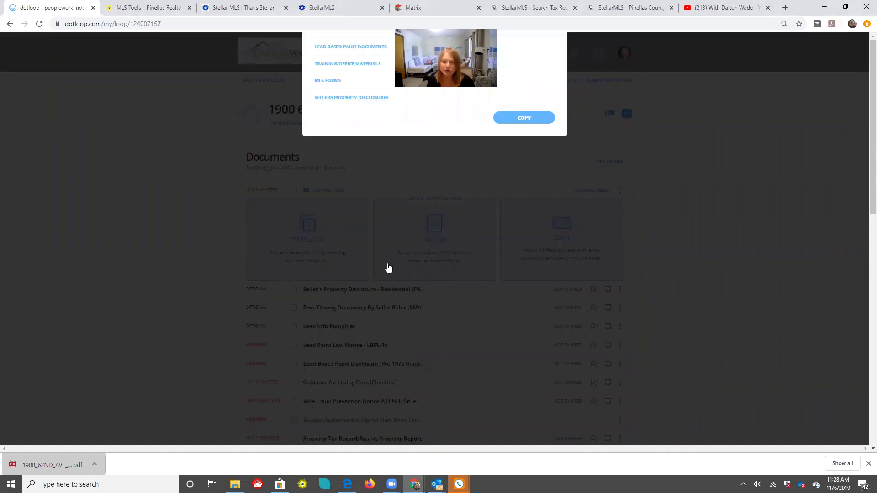
pyautogui.scroll(-5, 356, 313)
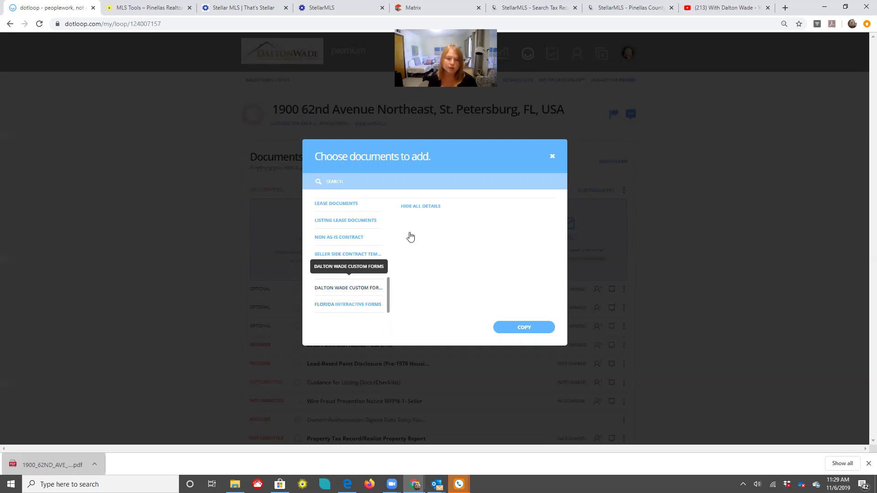
pyautogui.scroll(2, 388, 274)
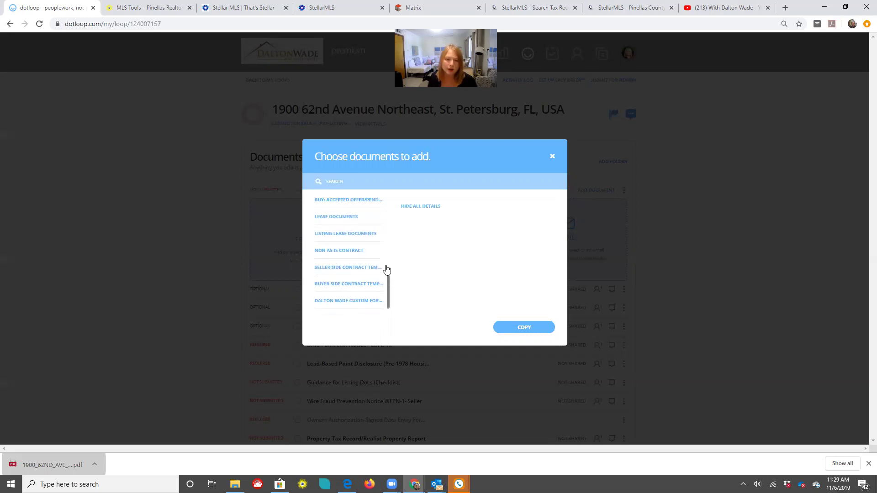
pyautogui.scroll(5, 384, 208)
pyautogui.scroll(-5, 387, 256)
pyautogui.scroll(5, 380, 200)
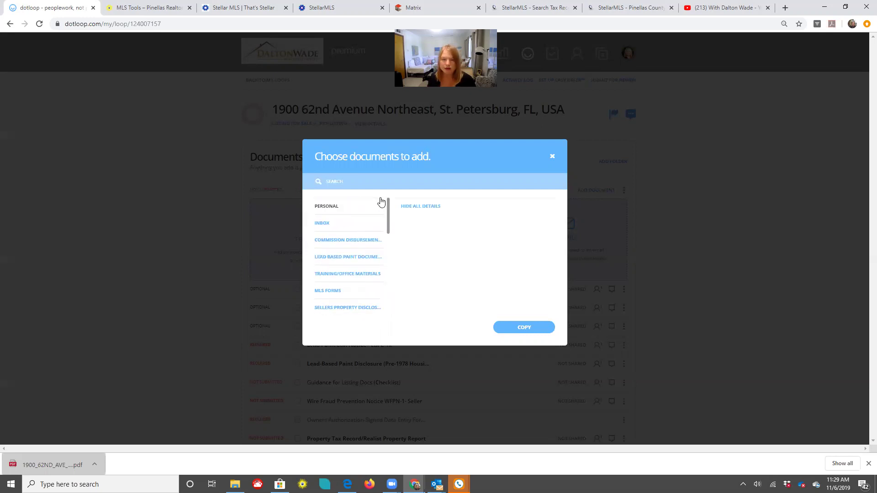
pyautogui.click(553, 159)
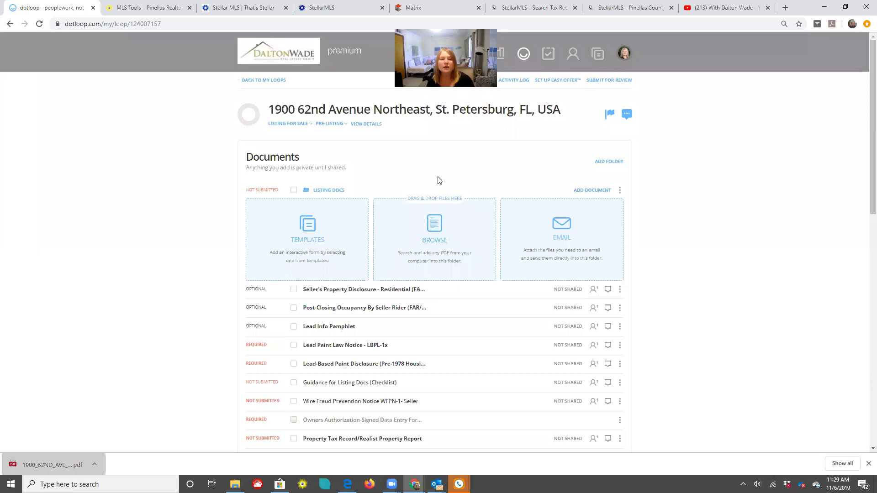
# Open the loop's details page and check the second seller and Parcel/Tax ID entries
pyautogui.click(368, 125)
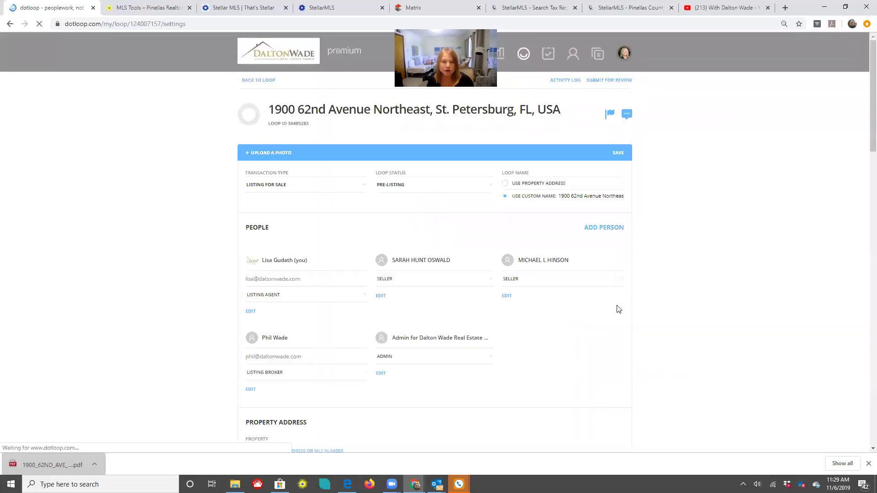
pyautogui.scroll(-1, 411, 204)
pyautogui.click(544, 223)
pyautogui.scroll(-2, 583, 323)
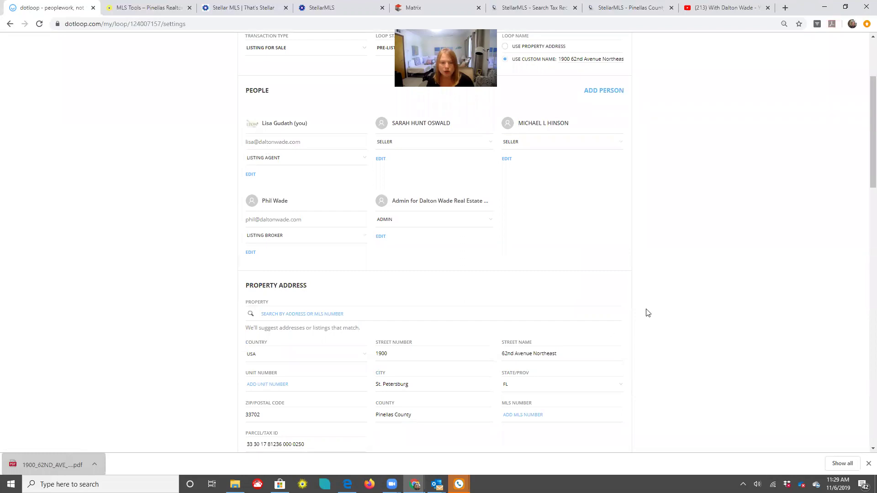
pyautogui.scroll(-3, 302, 234)
pyautogui.click(273, 311)
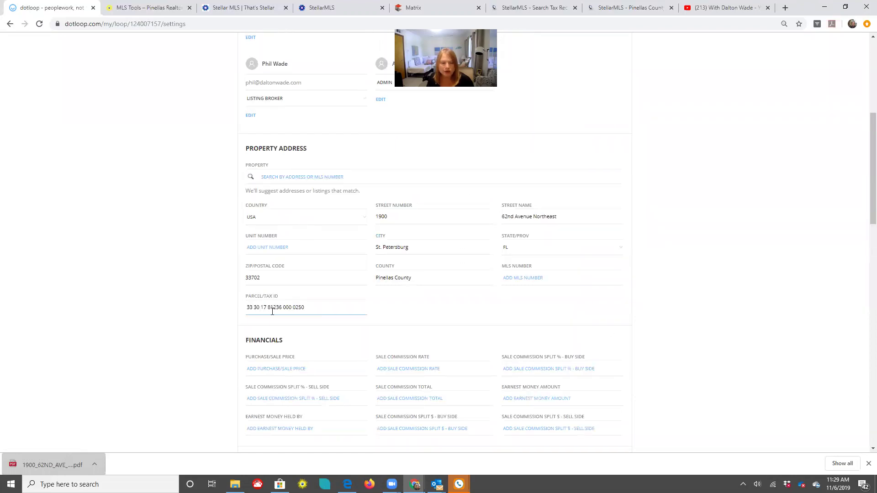
pyautogui.click(206, 307)
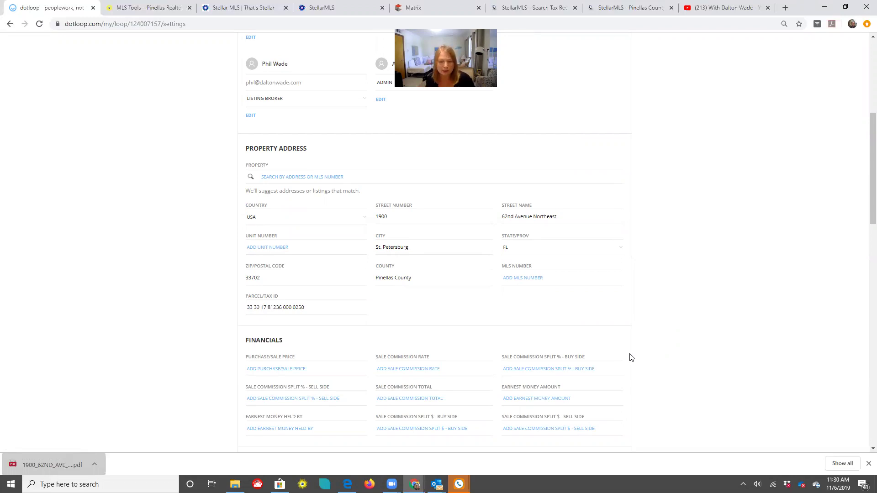
# Scroll through the remaining listing fields and return to the top of the details page
pyautogui.scroll(-4, 658, 347)
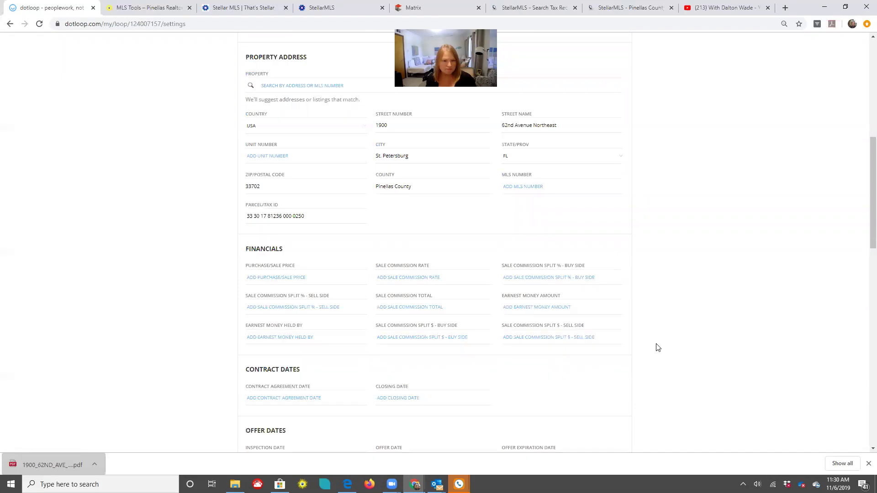
pyautogui.scroll(-2, 658, 348)
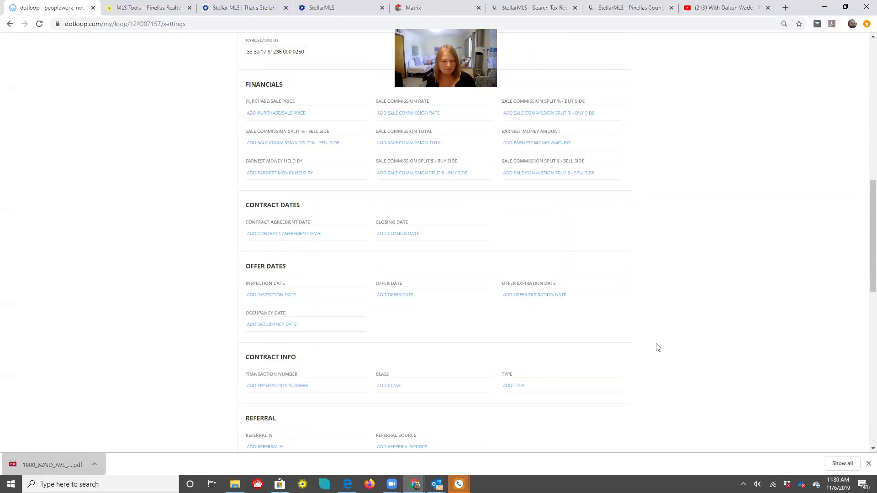
pyautogui.scroll(-3, 658, 348)
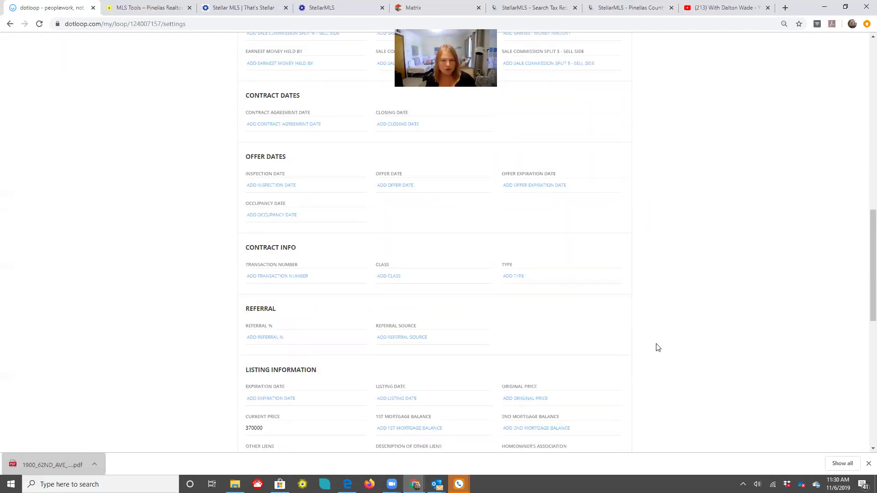
pyautogui.scroll(-5, 658, 347)
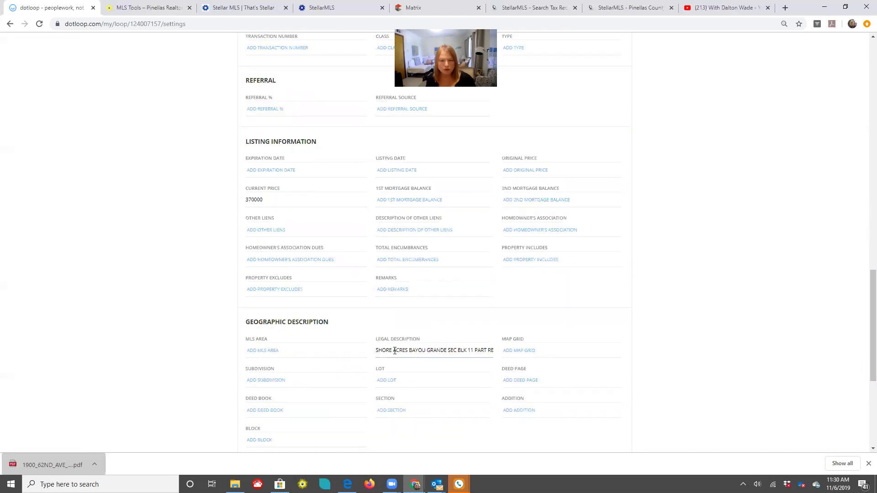
pyautogui.scroll(5, 618, 354)
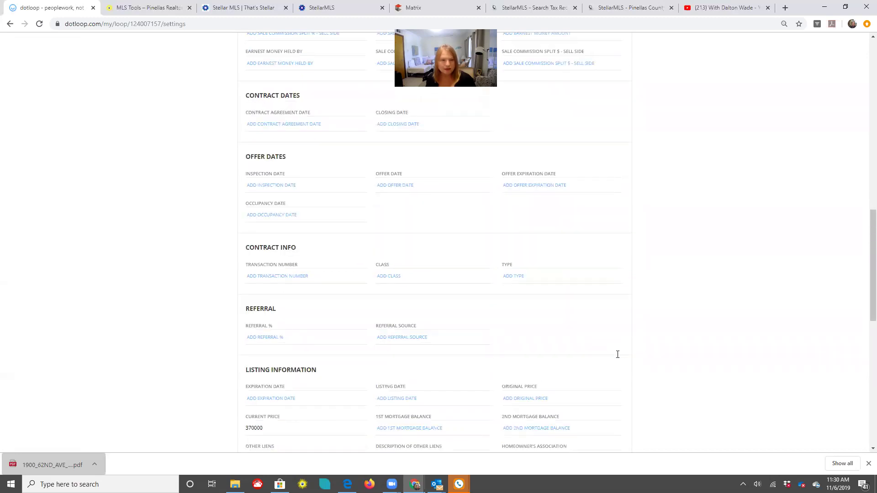
pyautogui.scroll(5, 681, 273)
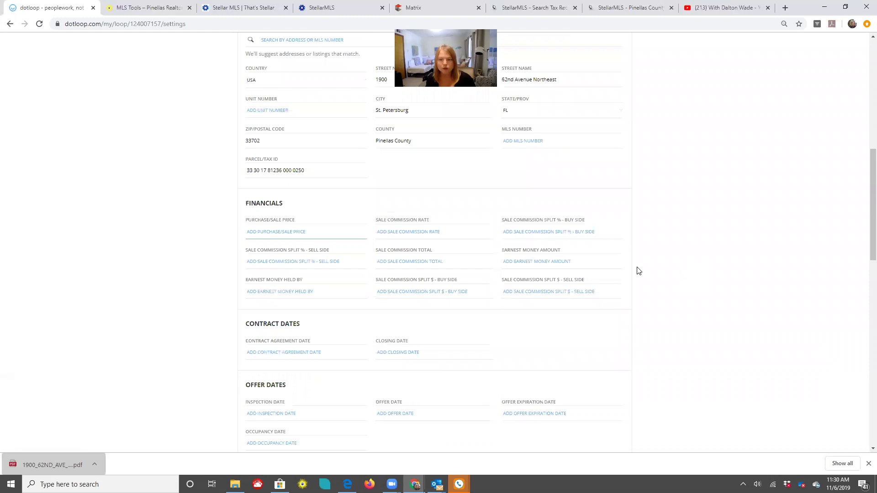
pyautogui.scroll(9, 639, 271)
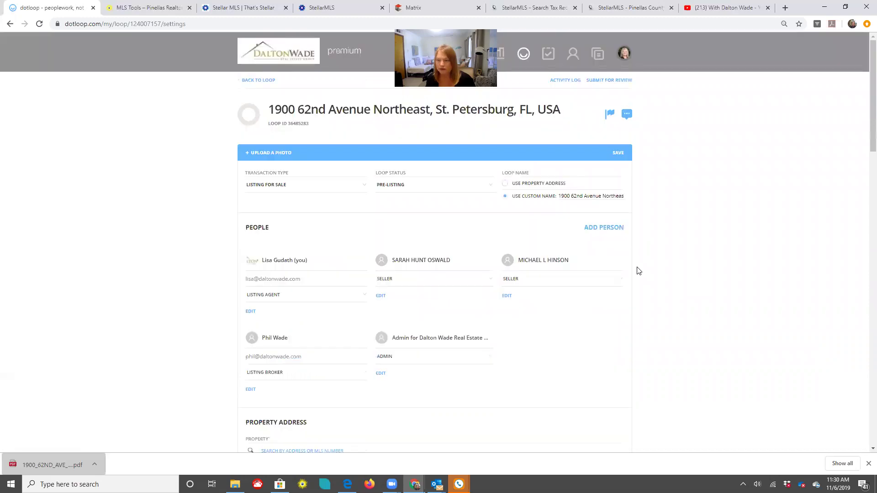
pyautogui.click(247, 86)
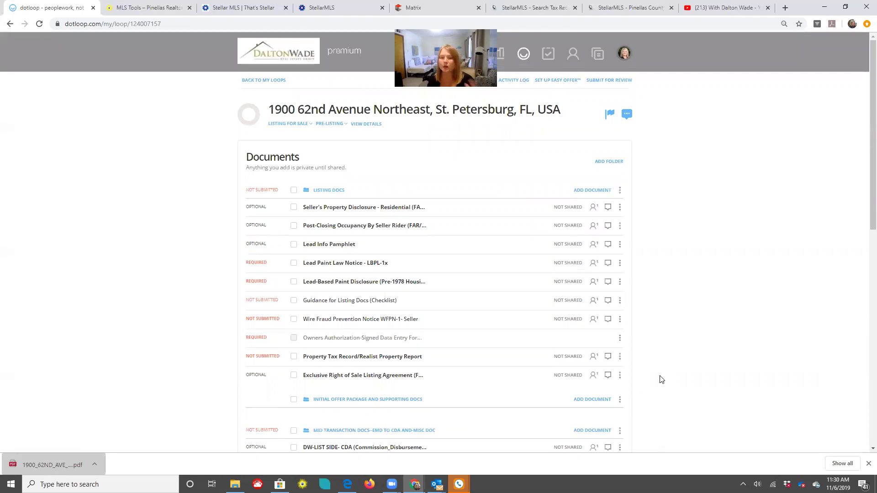
# Switch to the With Dalton Wade YouTube channel tab
pyautogui.click(702, 9)
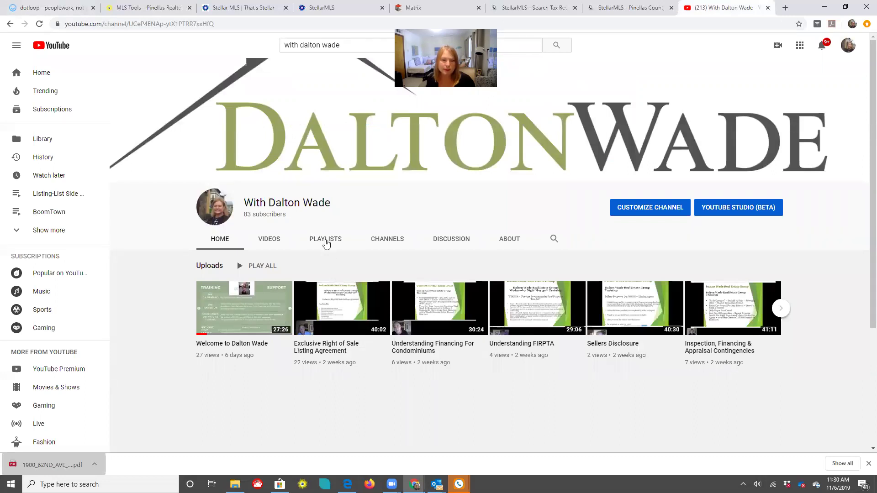
# Play all of the 'Listing-List Side Residential Step by Step with Dotloop' playlist, then pause the first video
pyautogui.click(326, 240)
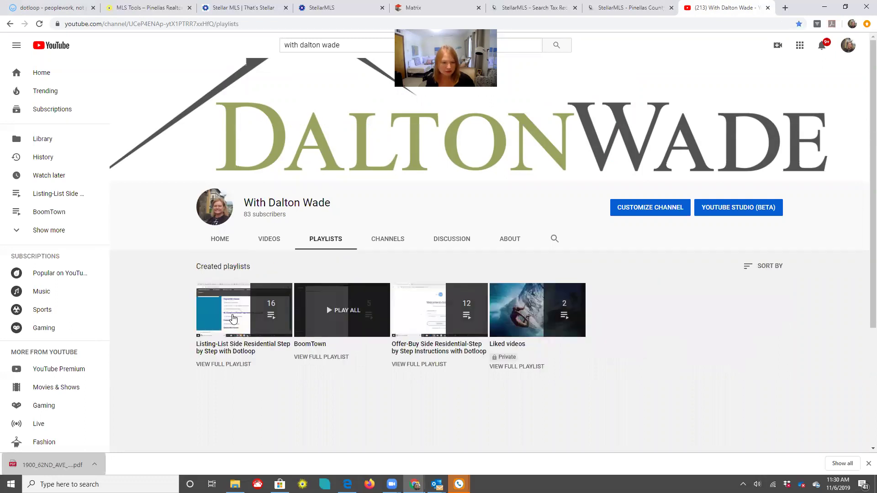
pyautogui.click(233, 315)
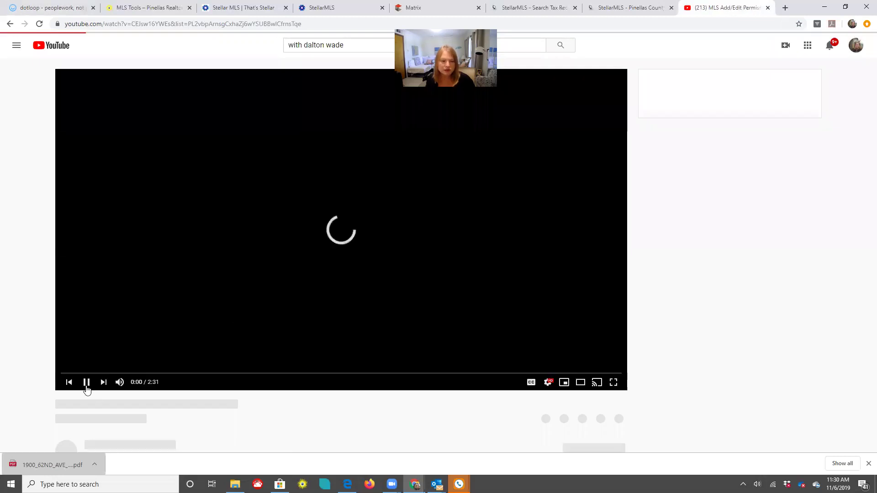
pyautogui.click(86, 388)
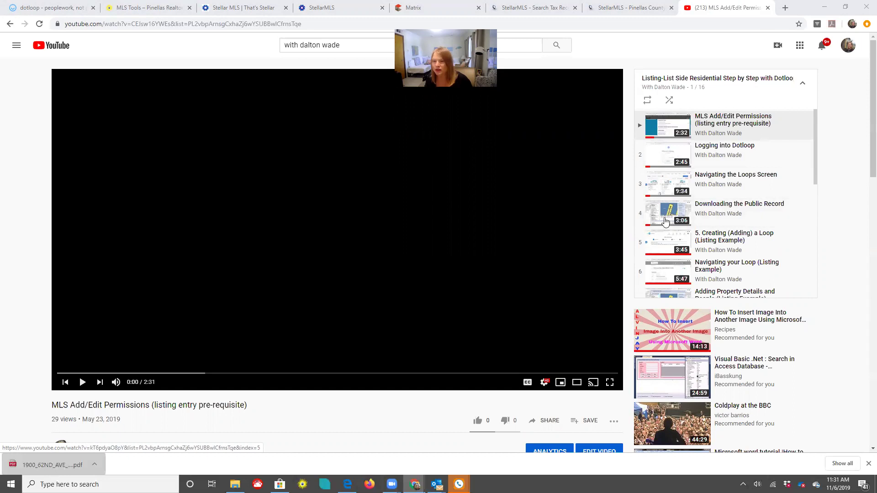
pyautogui.scroll(-2, 694, 158)
pyautogui.scroll(-2, 694, 158)
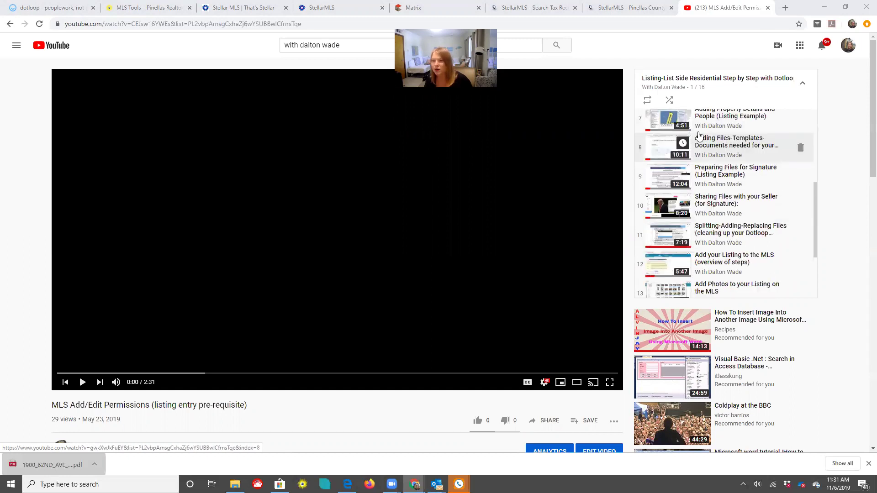
pyautogui.scroll(-1, 696, 136)
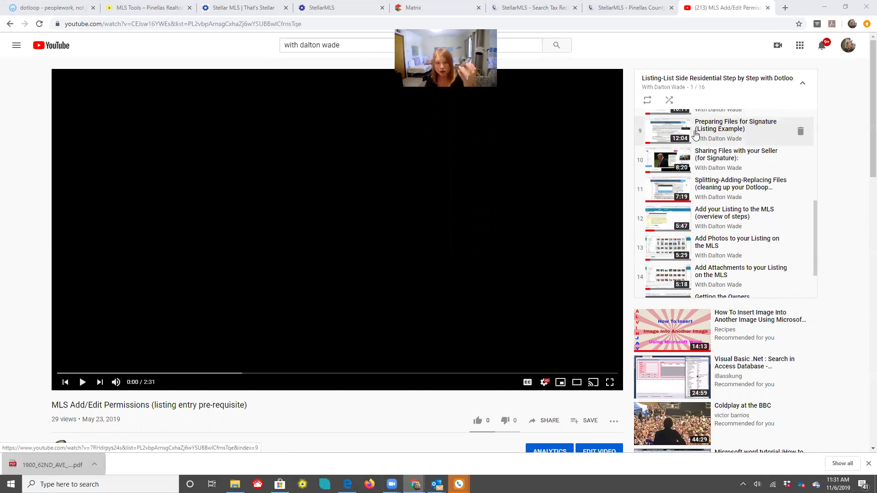
pyautogui.scroll(5, 702, 131)
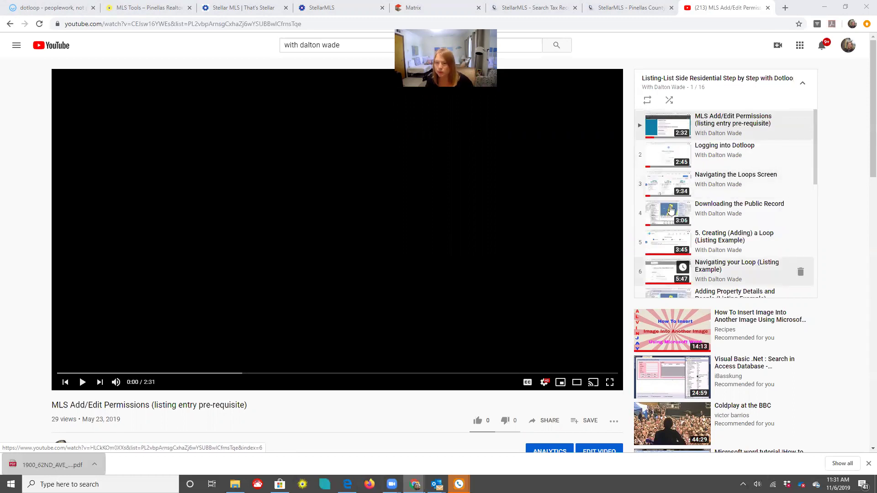
pyautogui.scroll(-2, 669, 210)
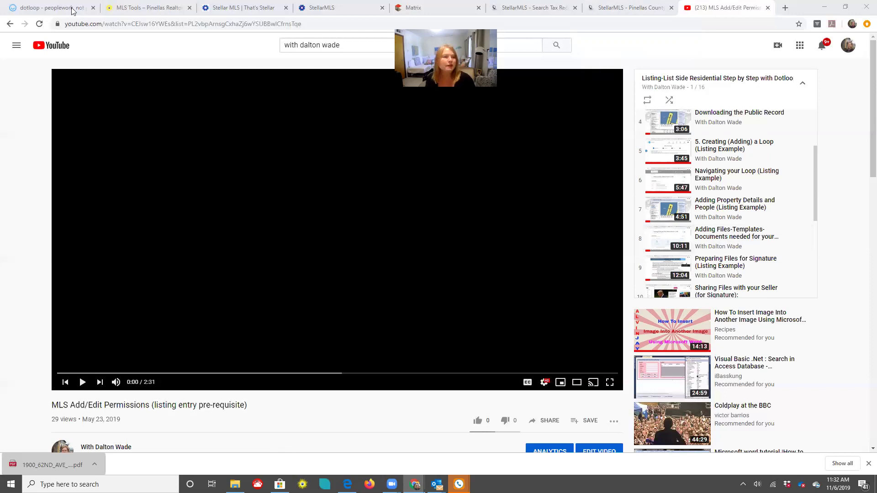
# Back in dotloop, open the Lead-Based Paint Disclosure (Pre-1978 Housing) form and apply AUTOFILL
pyautogui.hotkey('ctrl', '1')
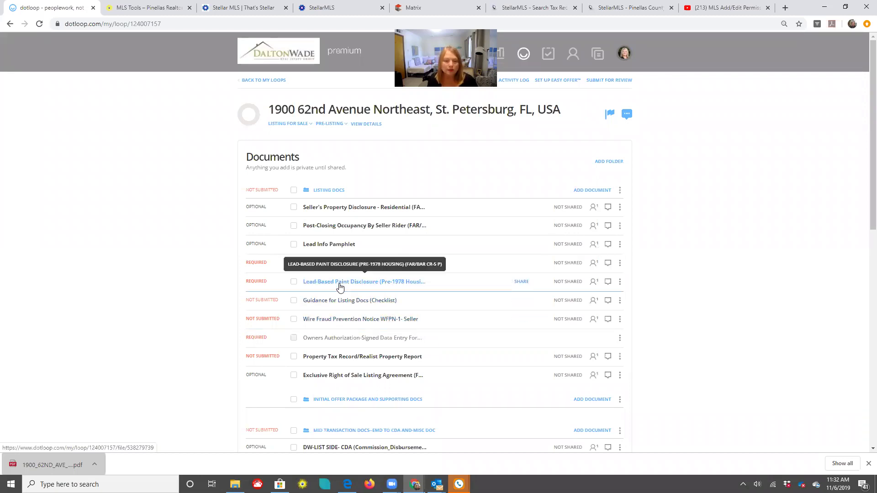
pyautogui.click(339, 286)
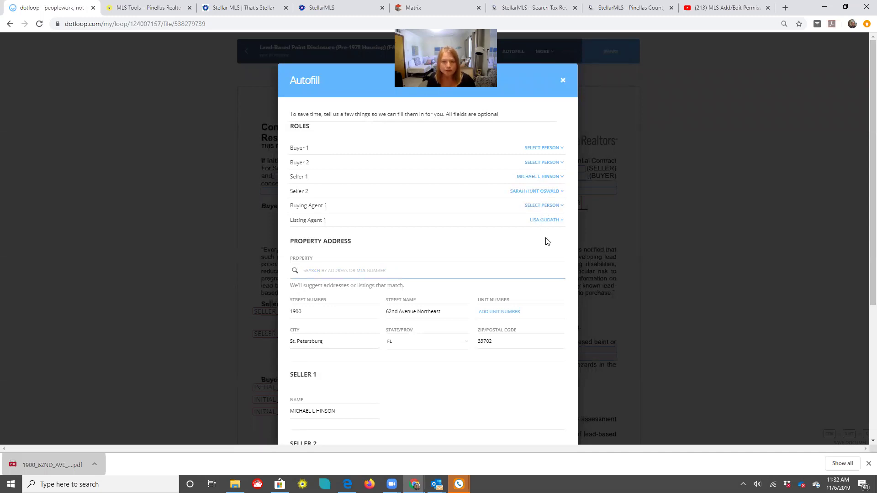
pyautogui.scroll(-2, 523, 207)
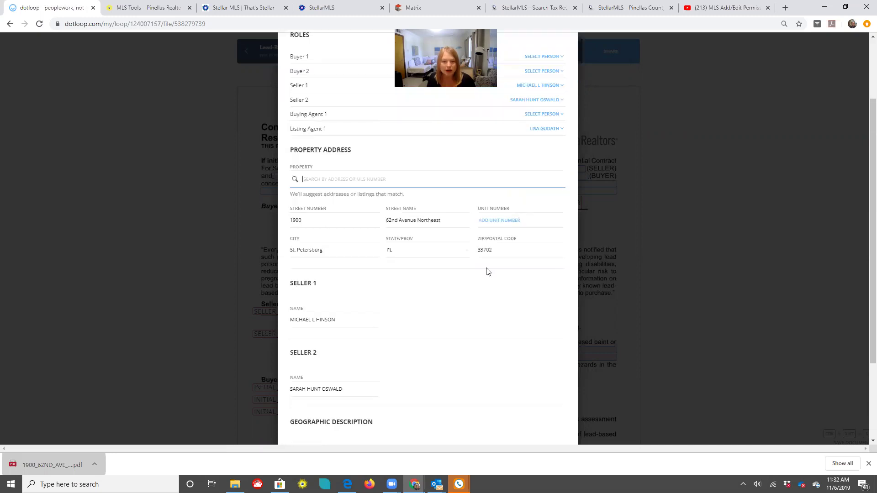
pyautogui.scroll(-2, 392, 313)
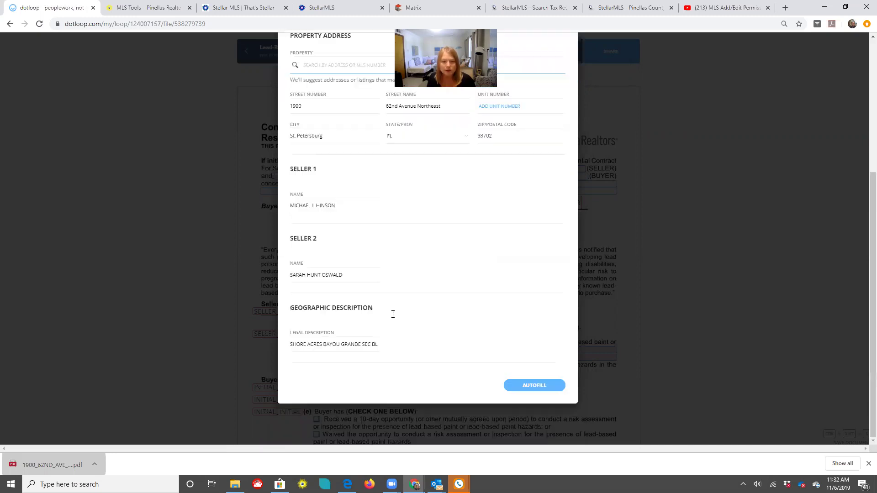
pyautogui.click(534, 385)
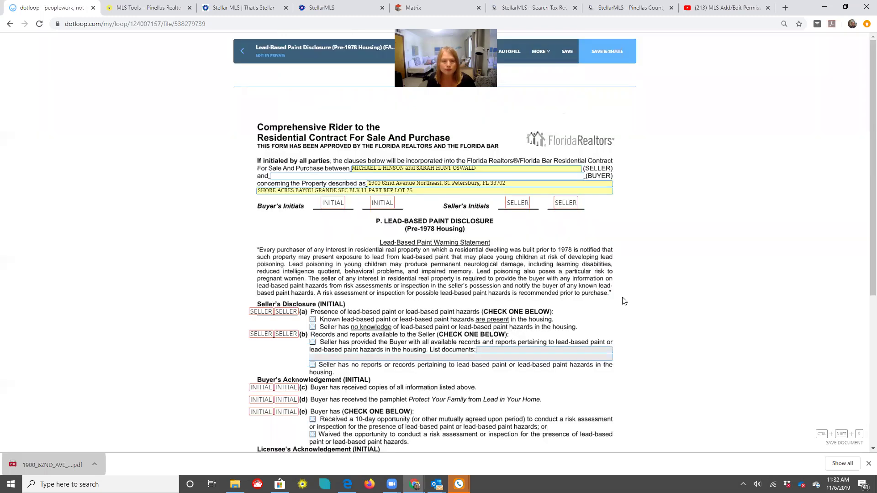
pyautogui.scroll(-1, 624, 302)
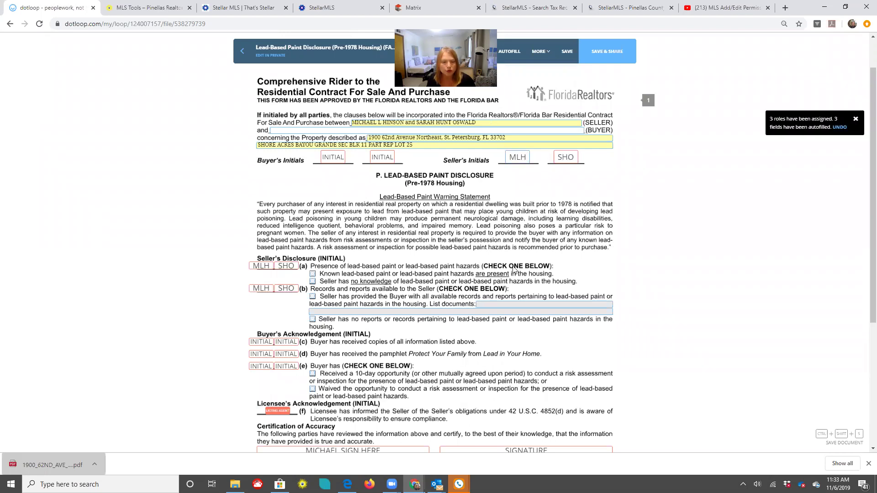
pyautogui.scroll(-1, 322, 243)
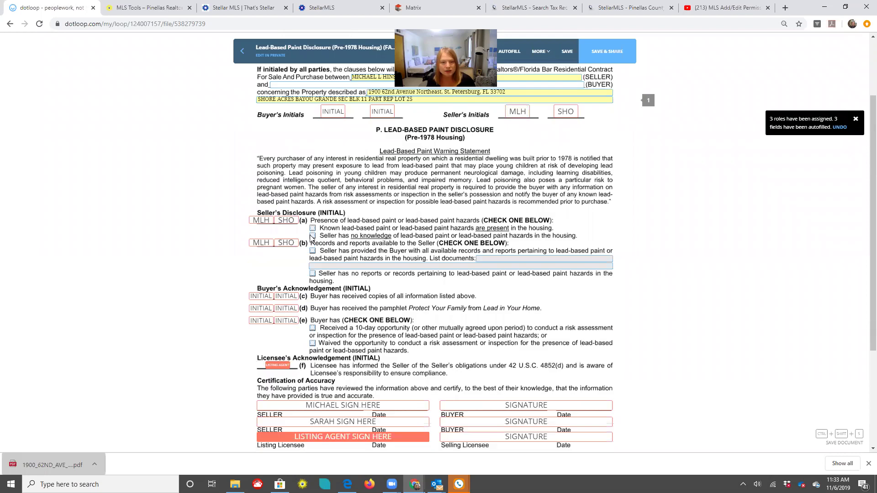
pyautogui.click(312, 235)
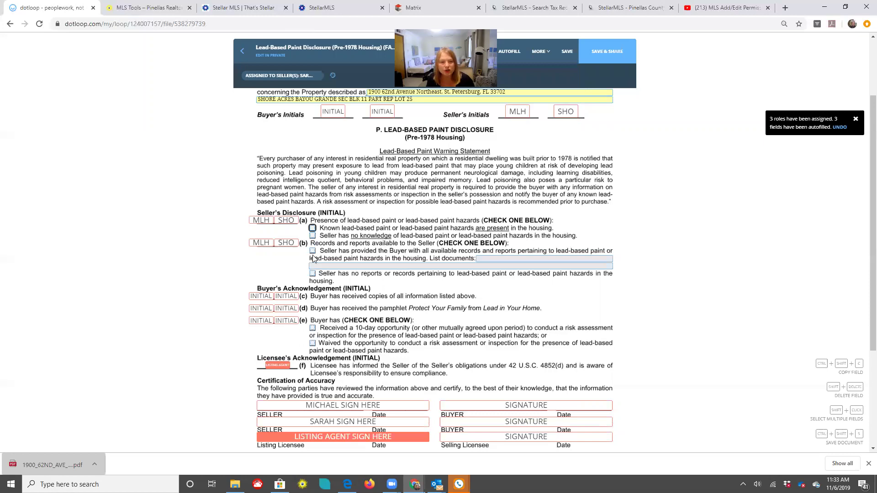
pyautogui.click(483, 265)
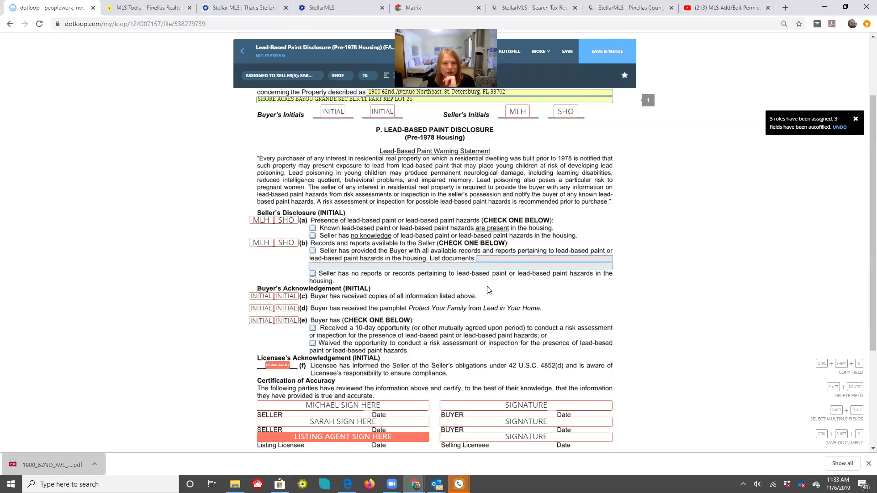
pyautogui.scroll(-2, 366, 219)
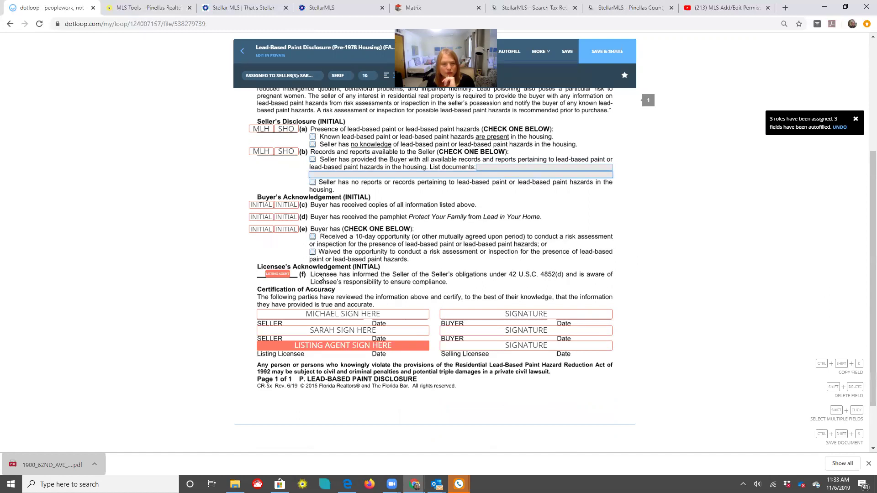
pyautogui.moveTo(278, 275)
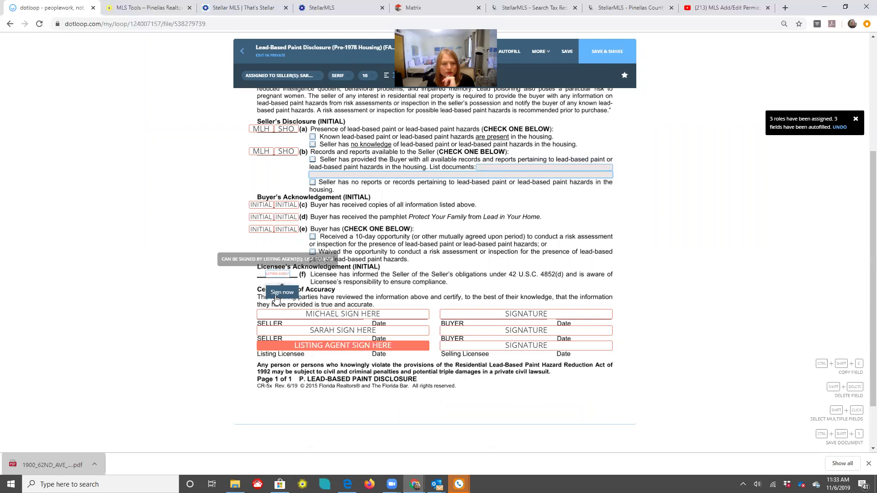
# Adopt and sign the listing agent's initials on line (f) and the Listing Agent signature line
pyautogui.click(282, 293)
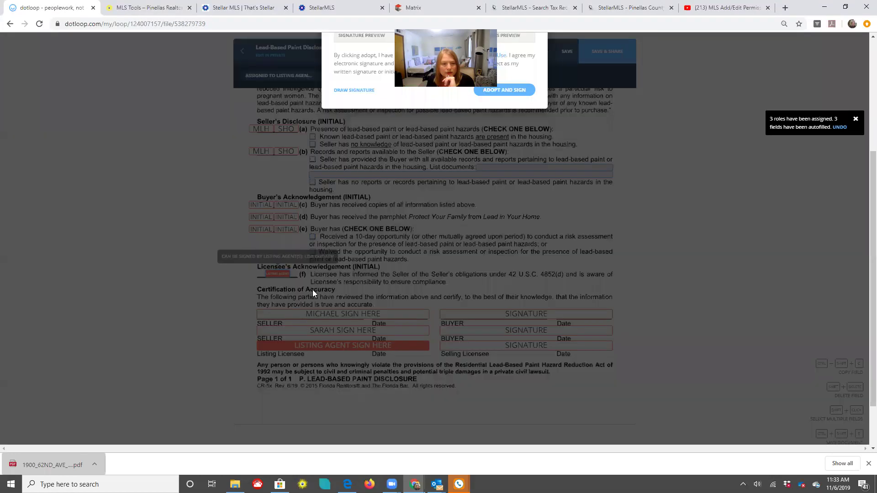
pyautogui.click(494, 313)
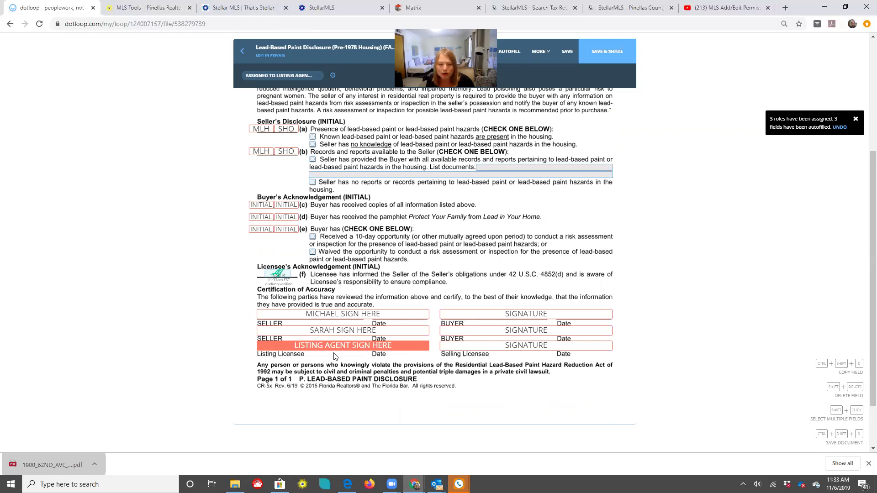
pyautogui.moveTo(337, 369)
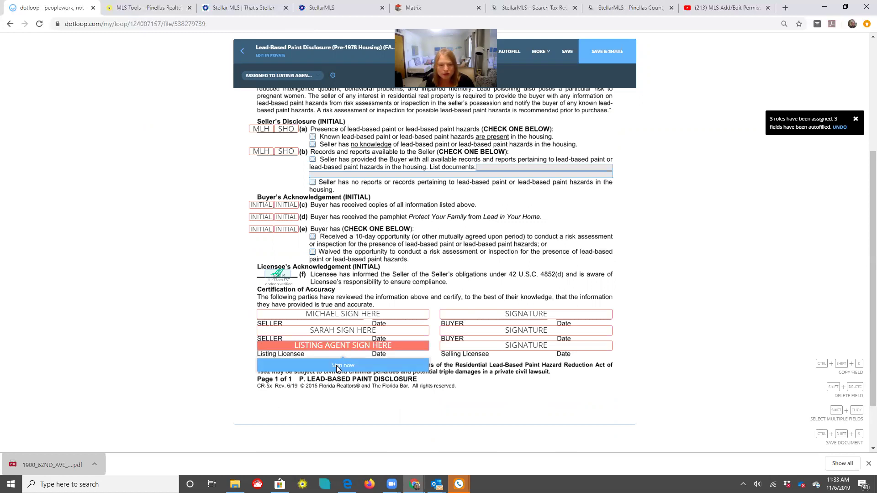
pyautogui.click(337, 369)
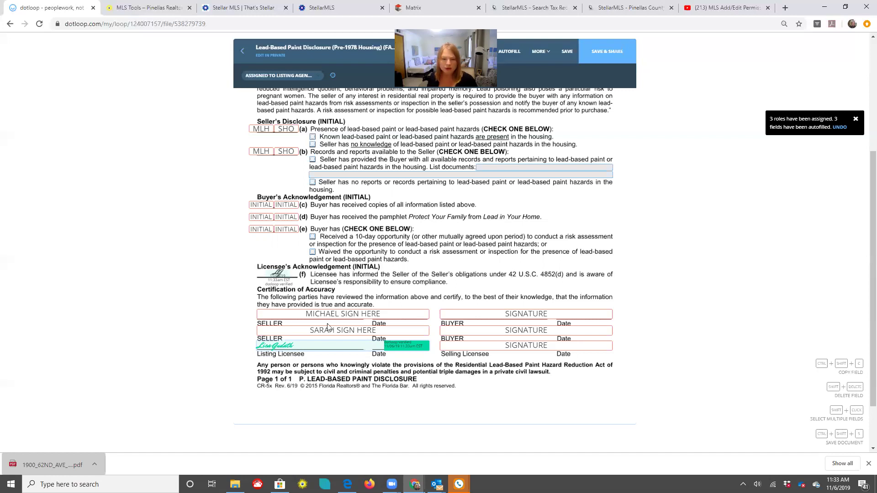
pyautogui.scroll(1, 592, 291)
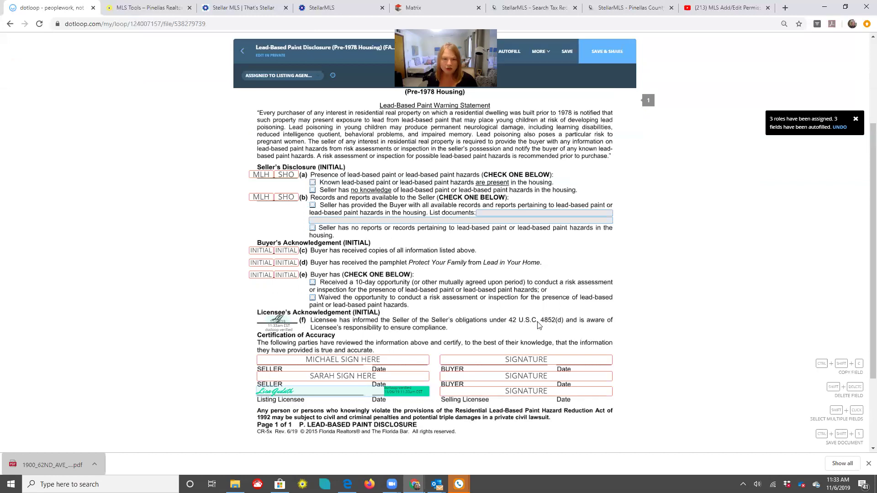
pyautogui.scroll(-2, 571, 324)
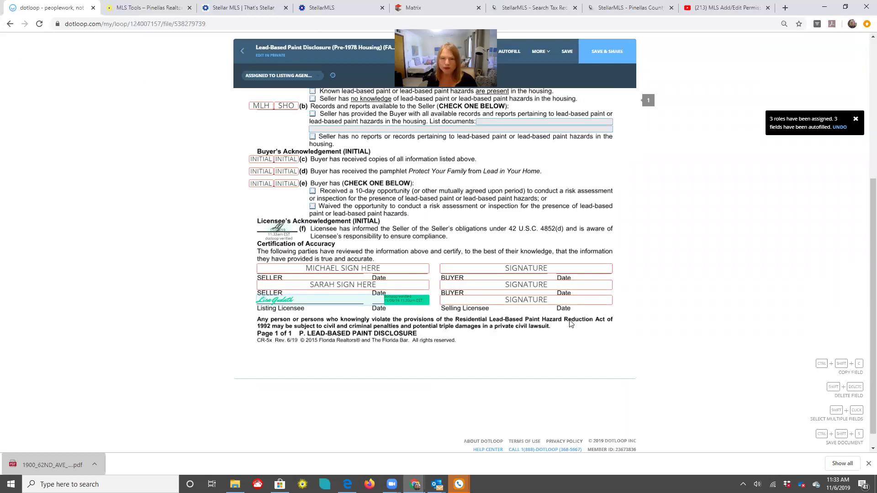
pyautogui.scroll(2, 586, 314)
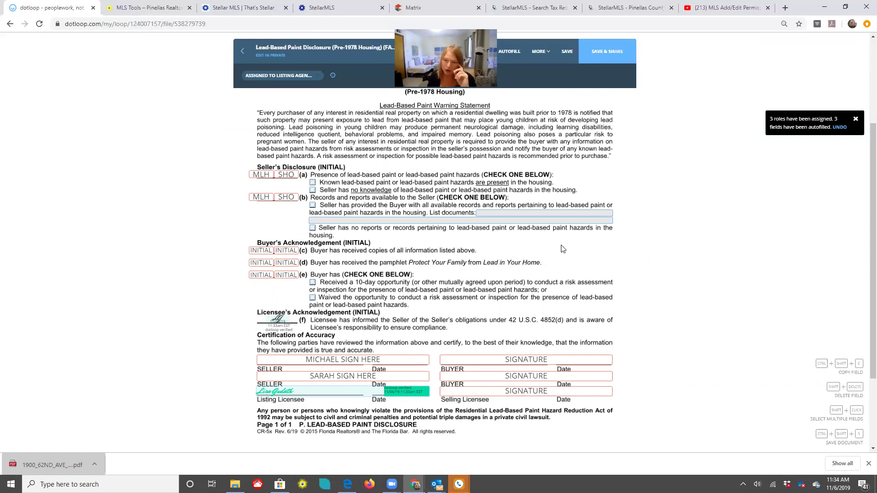
# Review the signed disclosure from top to bottom and return to the top of the form
pyautogui.scroll(-1, 344, 328)
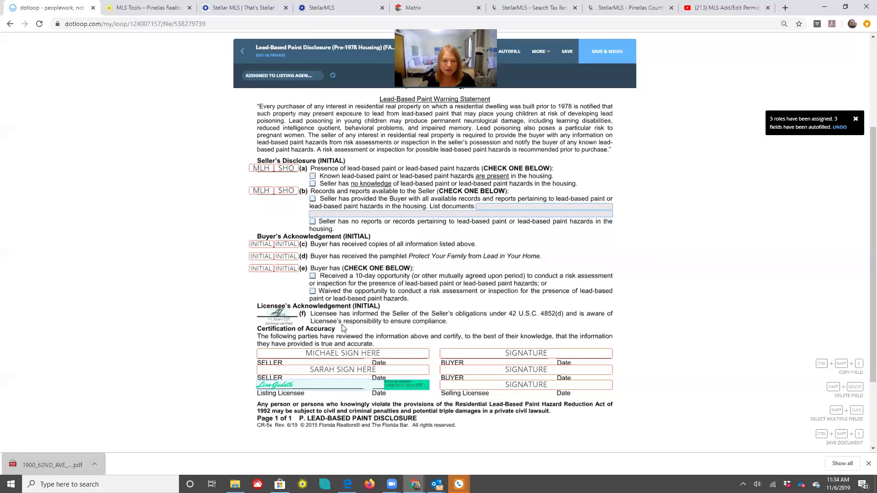
pyautogui.scroll(-2, 343, 327)
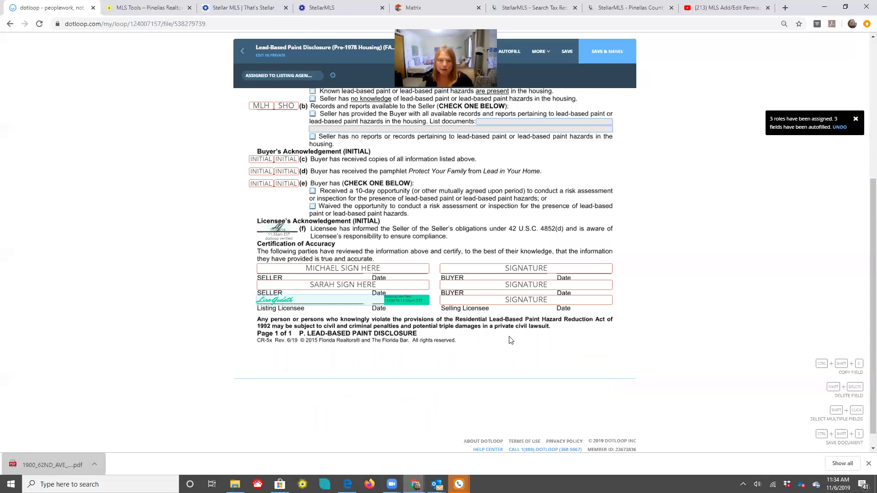
pyautogui.scroll(3, 511, 337)
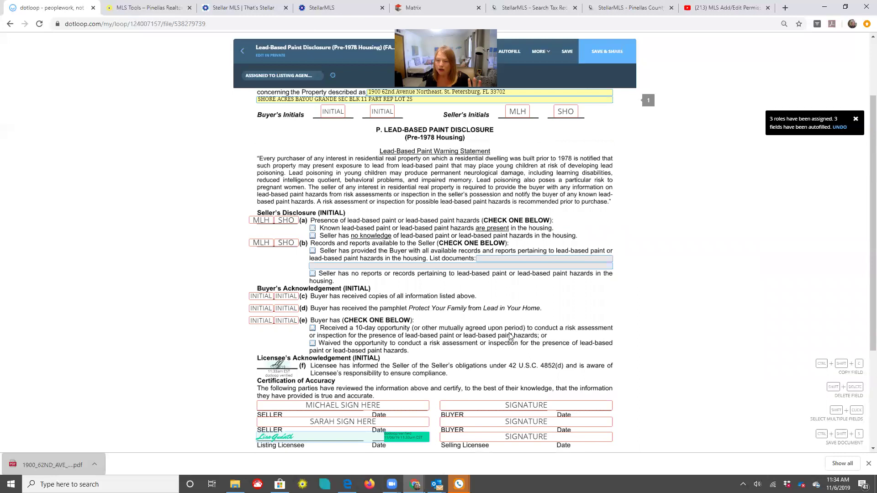
pyautogui.scroll(-2, 511, 336)
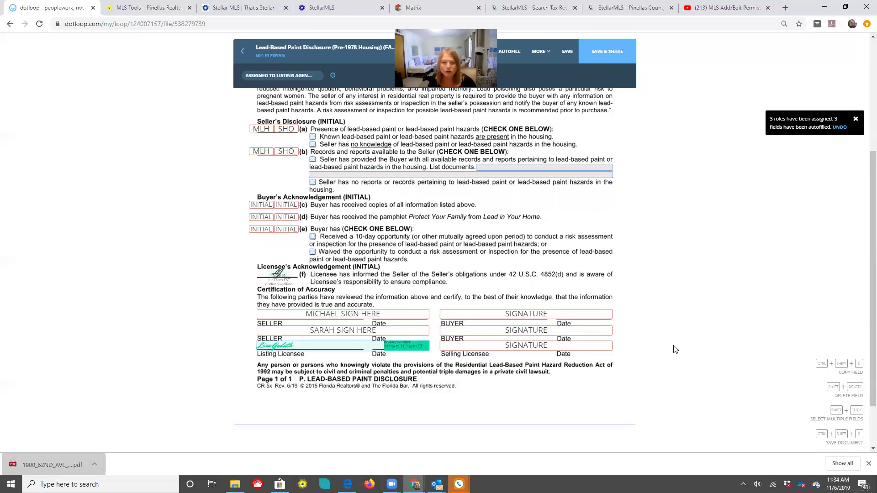
pyautogui.scroll(2, 674, 350)
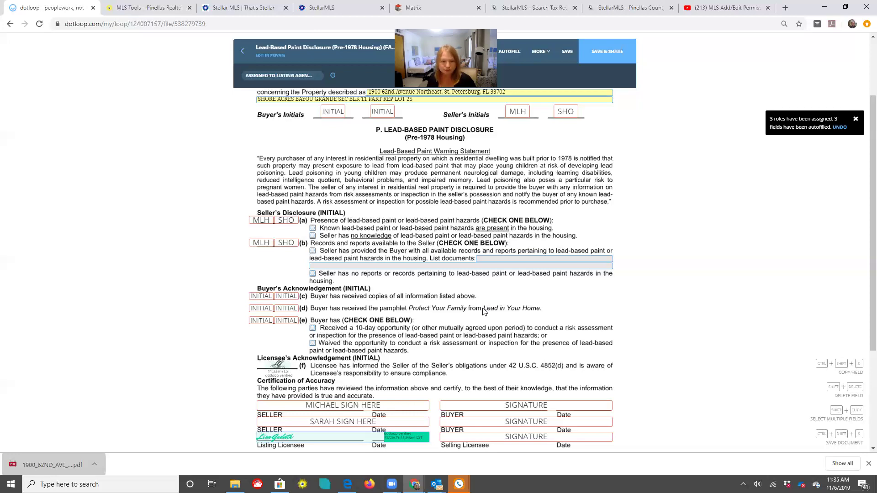
pyautogui.scroll(2, 353, 156)
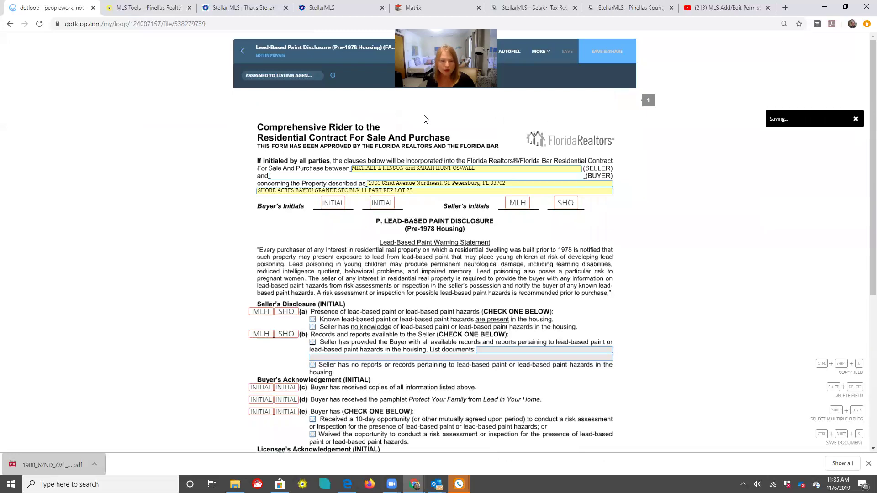
# Open Lead Paint Law Notice - LBPL-1x from the Listing Docs folder
pyautogui.click(243, 55)
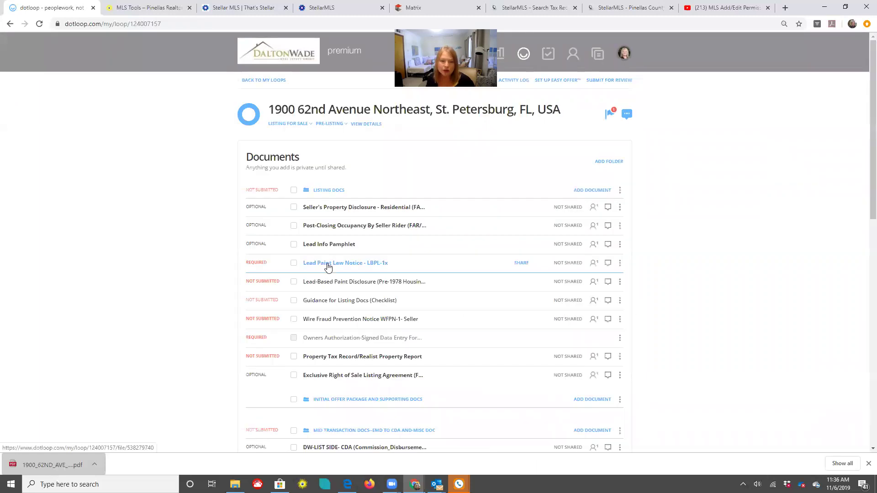
pyautogui.click(328, 267)
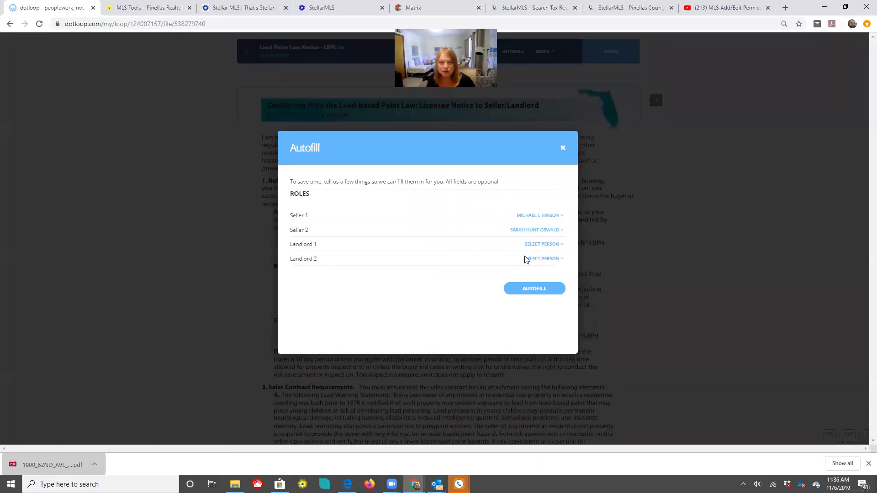
# Set Landlord 1 and Landlord 2 to NO ONE in Autofill, then scroll to the provided-by line
pyautogui.click(557, 247)
pyautogui.click(550, 261)
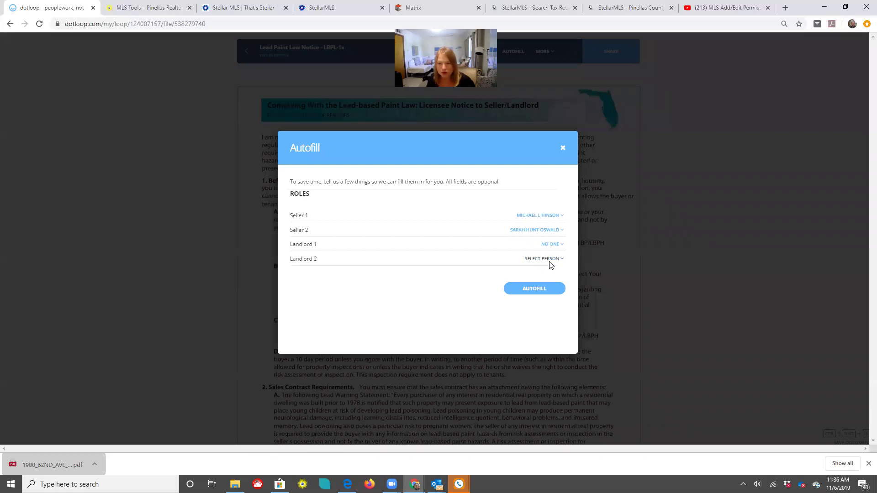
pyautogui.click(537, 289)
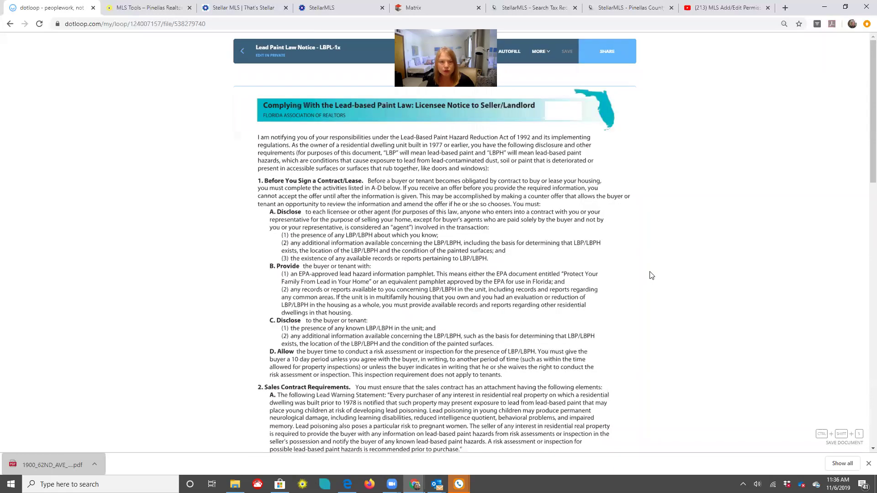
pyautogui.scroll(-1, 305, 139)
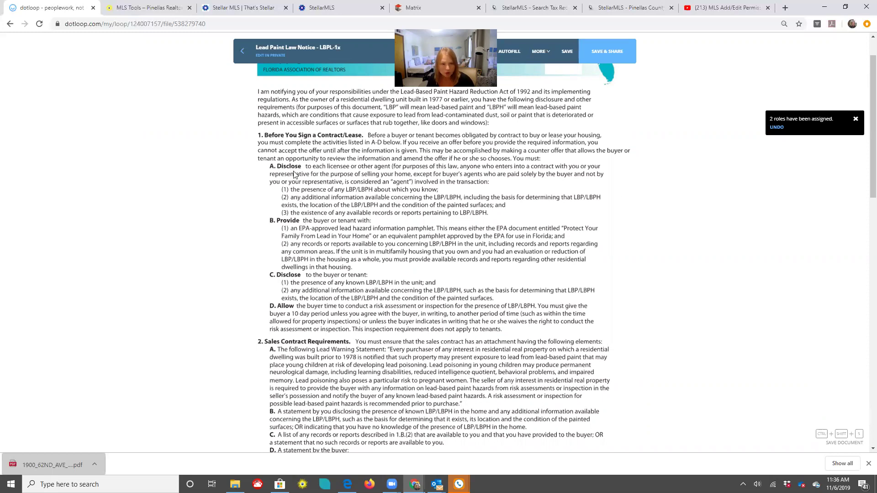
pyautogui.scroll(-2, 301, 182)
pyautogui.scroll(-7, 302, 182)
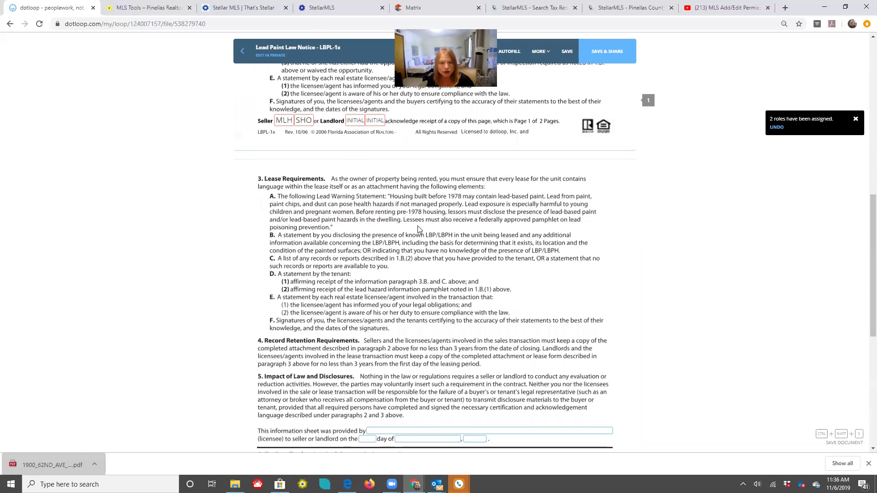
pyautogui.scroll(-4, 455, 238)
# Fill the provided-by licensee field with the listing agent's name
pyautogui.click(403, 248)
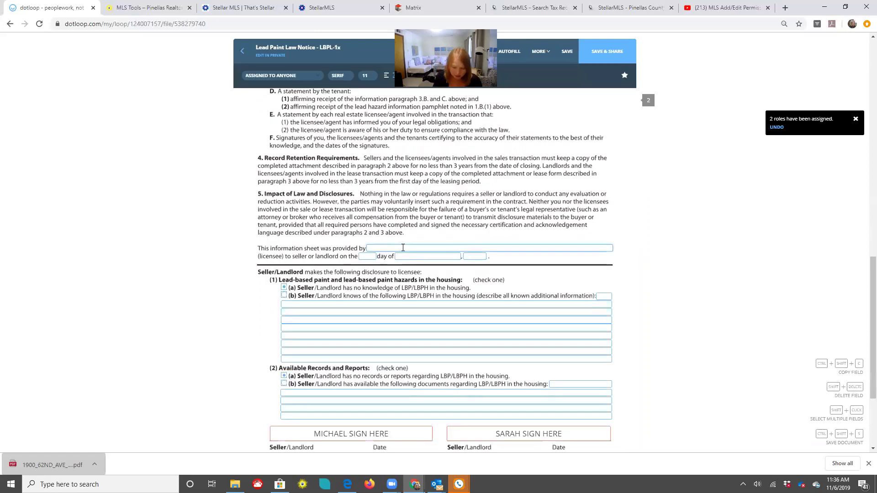
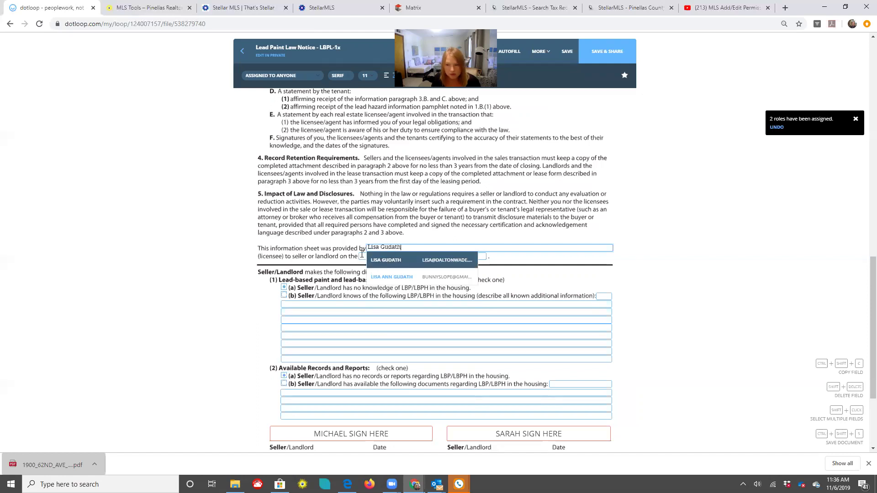
pyautogui.press('Return')
# Date the notice the 6 day of November, 2019
pyautogui.press('Tab')
pyautogui.write('6')
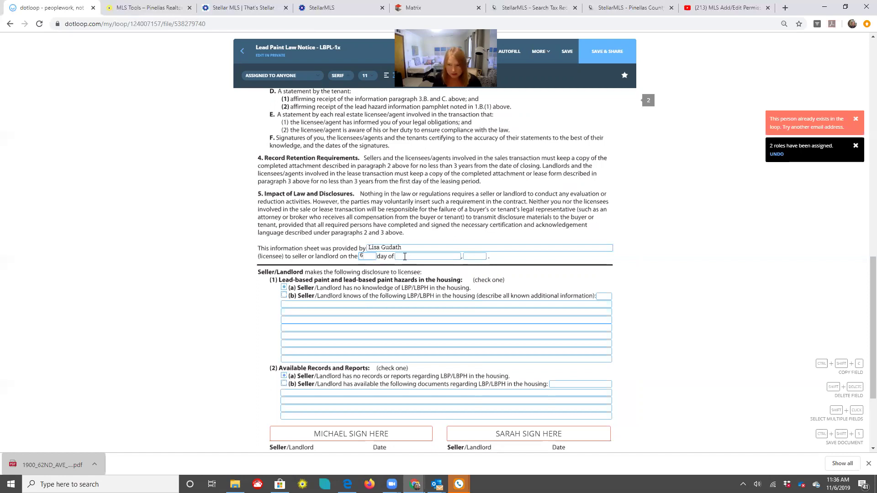
pyautogui.click(405, 257)
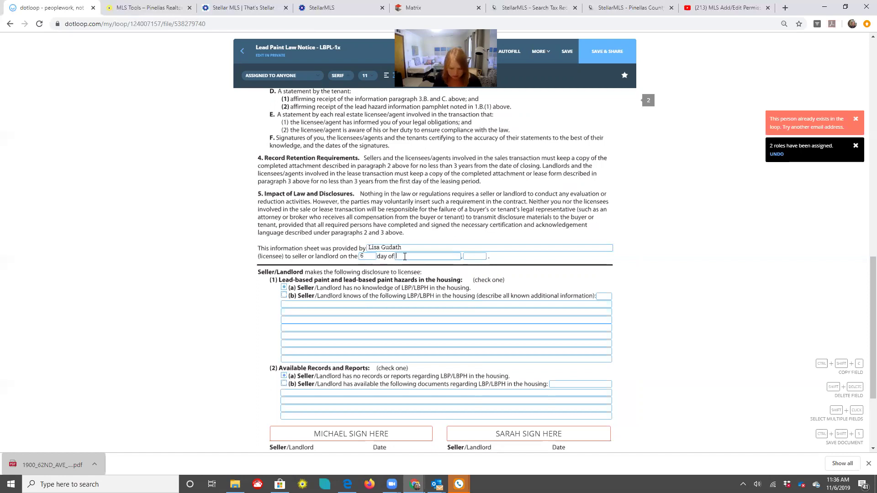
pyautogui.write('November 2')
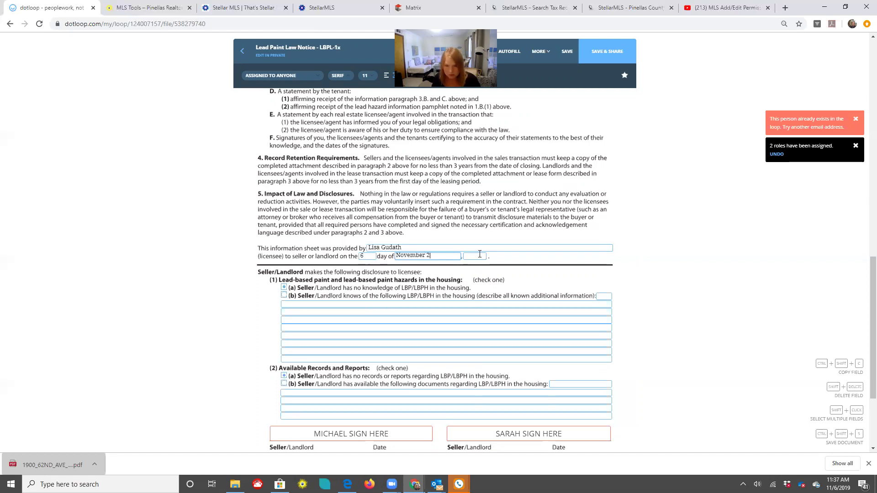
pyautogui.press('BackSpace')
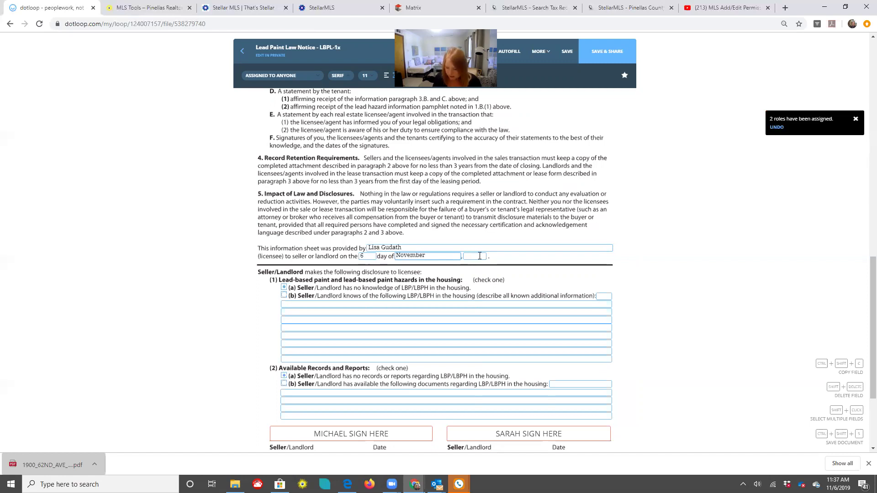
pyautogui.click(479, 256)
pyautogui.write('2019')
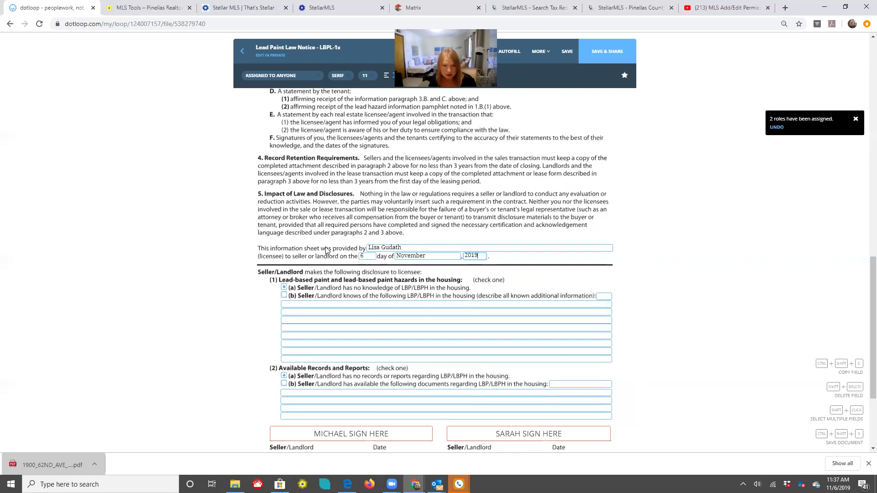
pyautogui.scroll(-3, 327, 251)
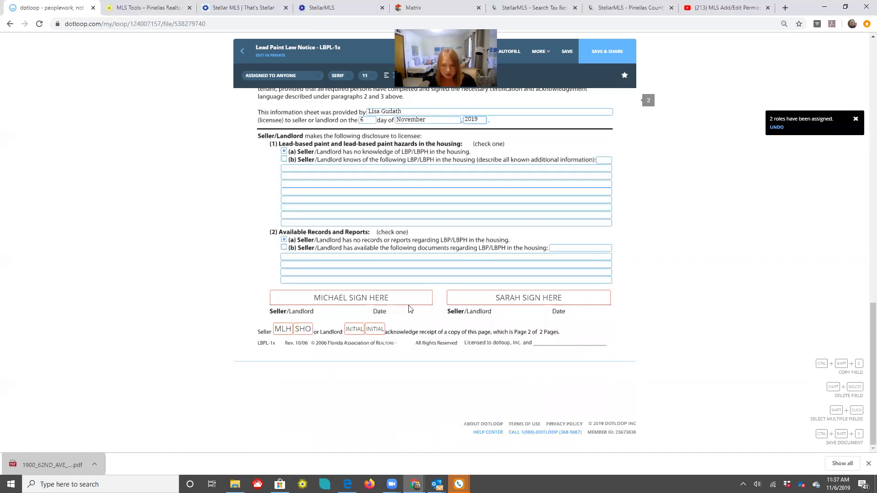
pyautogui.click(568, 53)
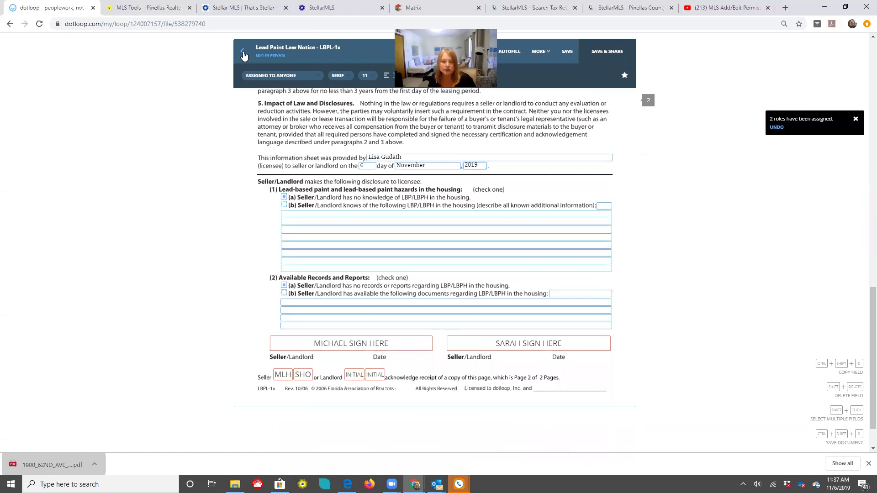
# Return to the loop and open the Lead Info Pamphlet document
pyautogui.click(243, 52)
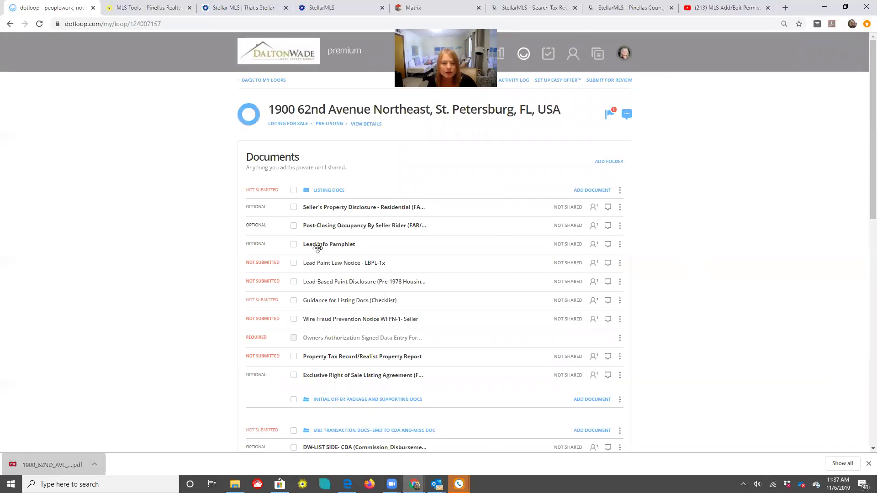
pyautogui.click(493, 242)
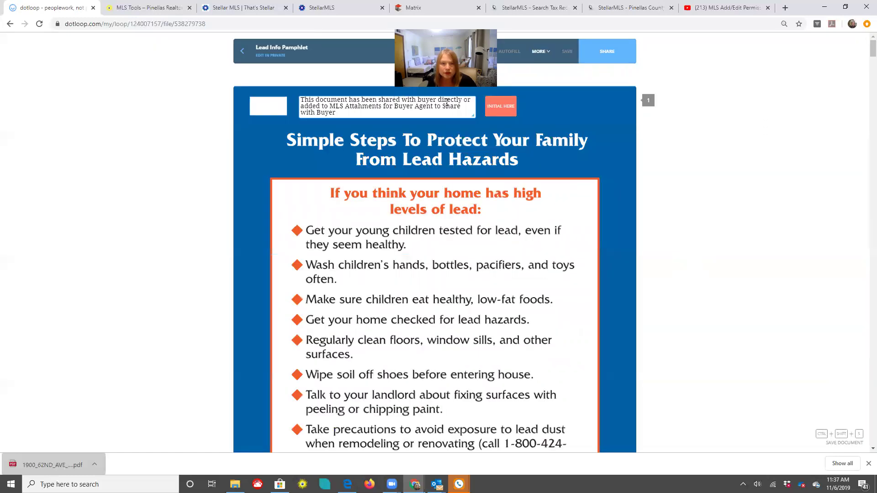
# Fix the pamphlet note's misspelling so it reads 'Attachments'
pyautogui.click(357, 106)
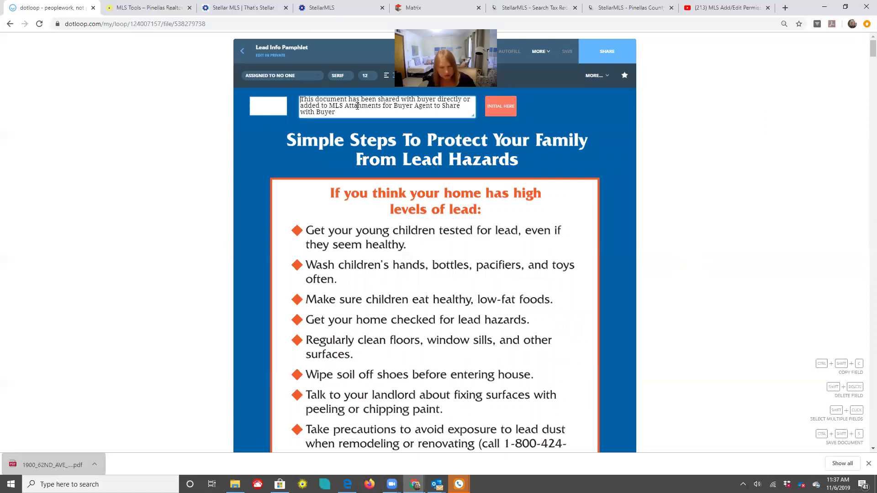
pyautogui.write('c')
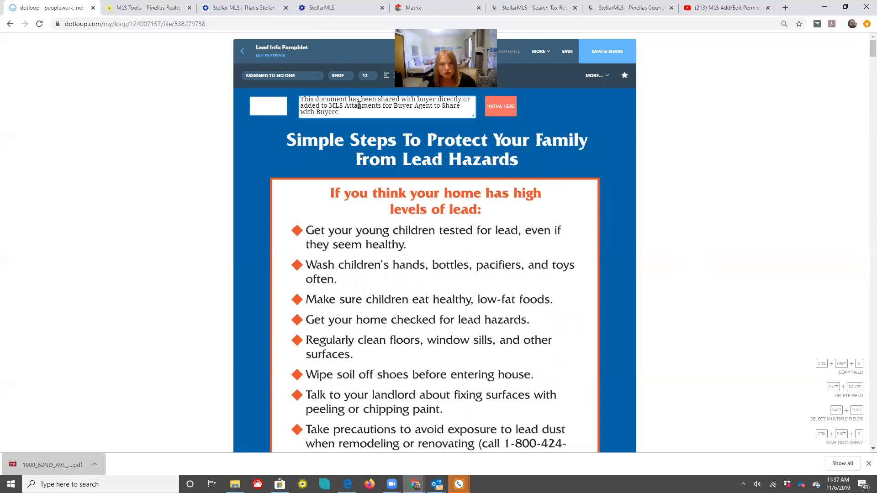
pyautogui.write('c')
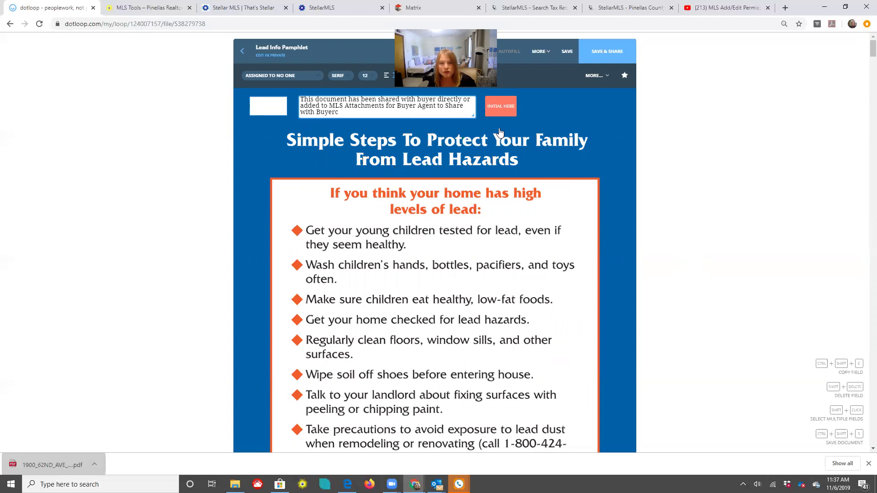
# Sign the pamphlet's initials field with the adopted initials and save the pamphlet
pyautogui.click(501, 110)
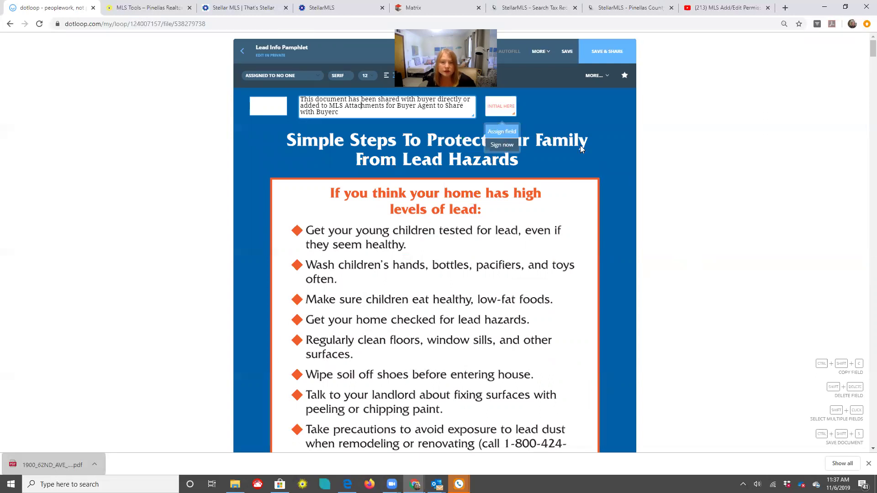
pyautogui.click(502, 145)
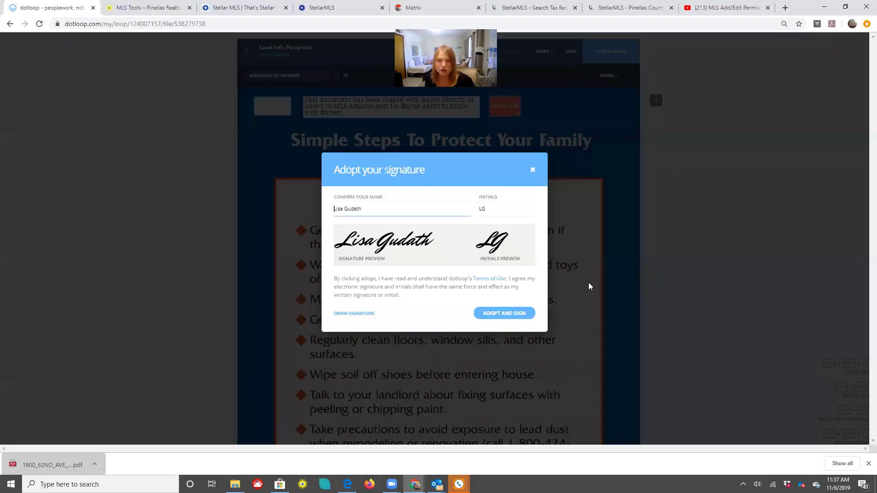
pyautogui.press('Return')
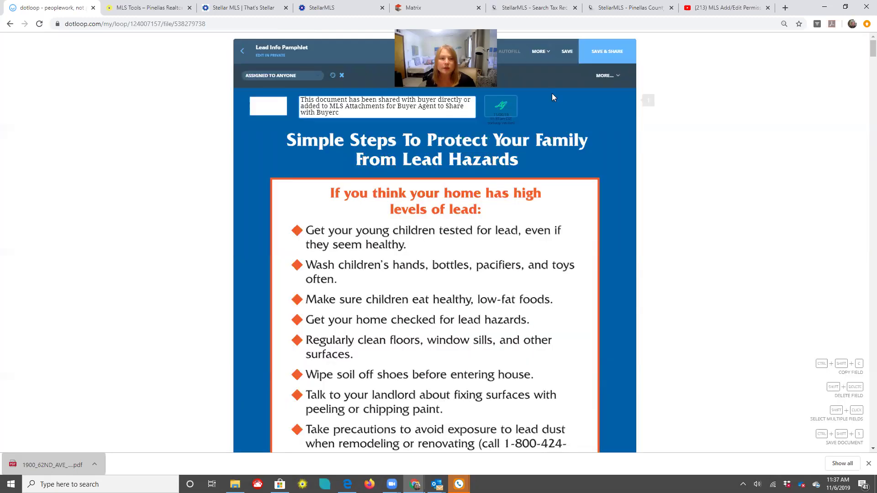
pyautogui.click(565, 54)
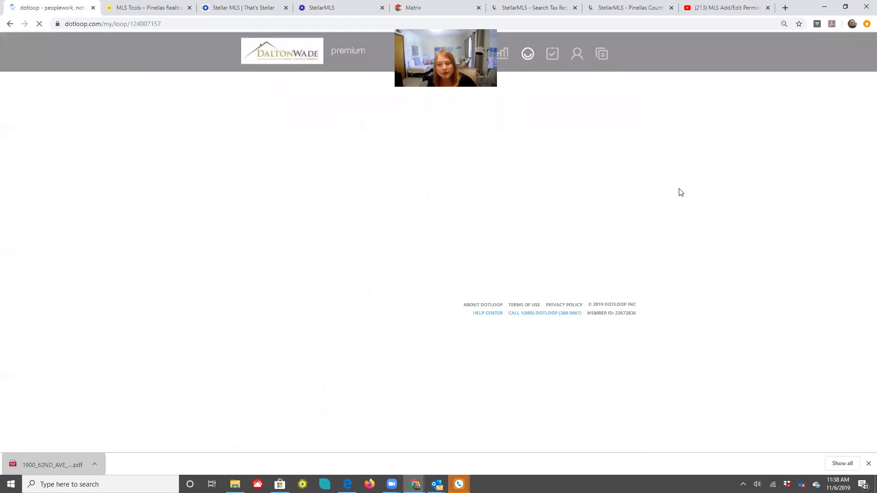
# Open the Post-Closing Occupancy By Seller Rider from the loop's document list
pyautogui.scroll(-1, 680, 192)
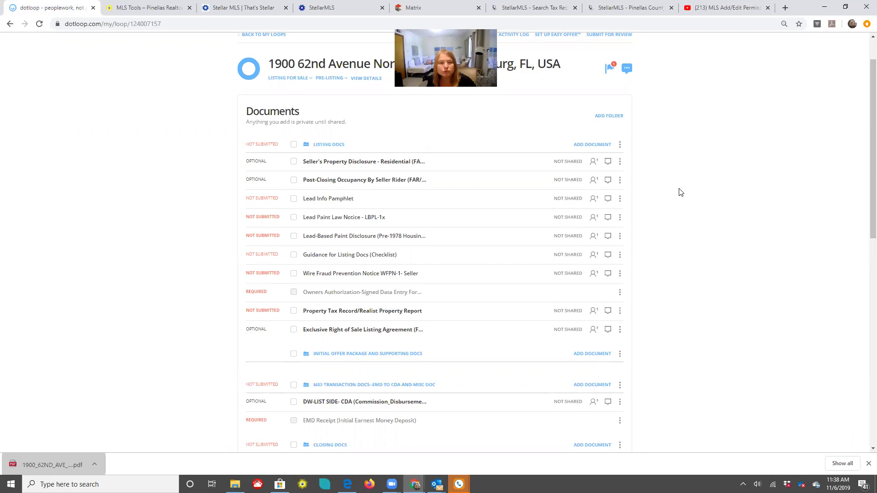
pyautogui.click(345, 181)
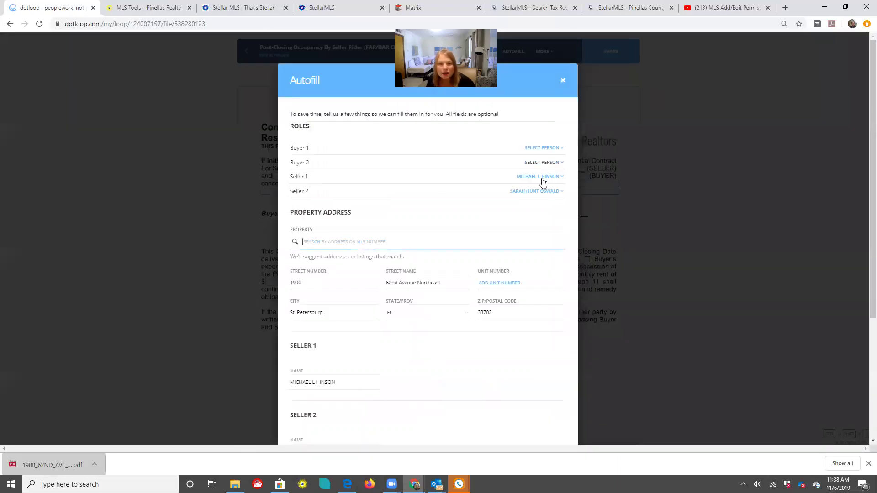
# Autofill the rider, choose Seller's expense, enter 45 days after Closing, and save
pyautogui.scroll(-4, 586, 251)
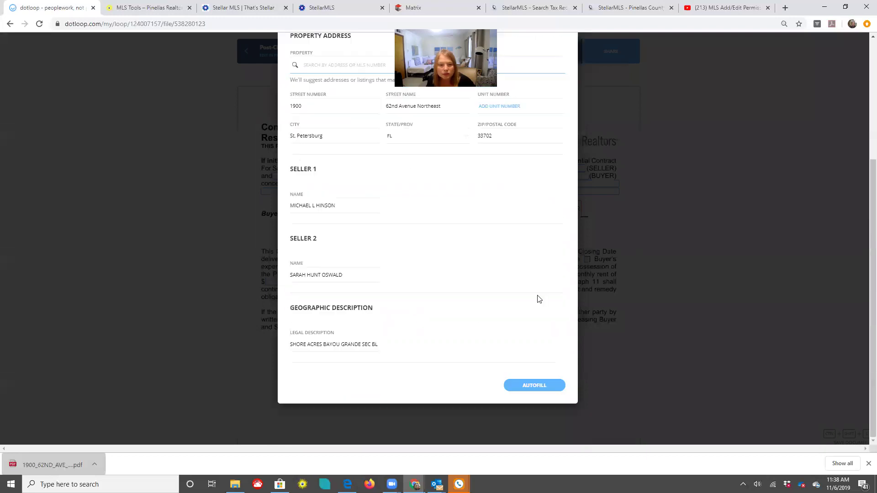
pyautogui.click(517, 386)
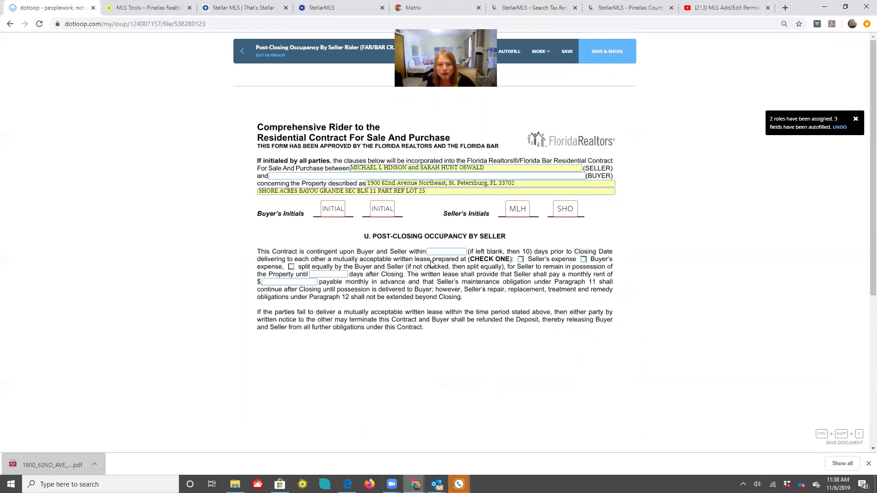
pyautogui.click(521, 260)
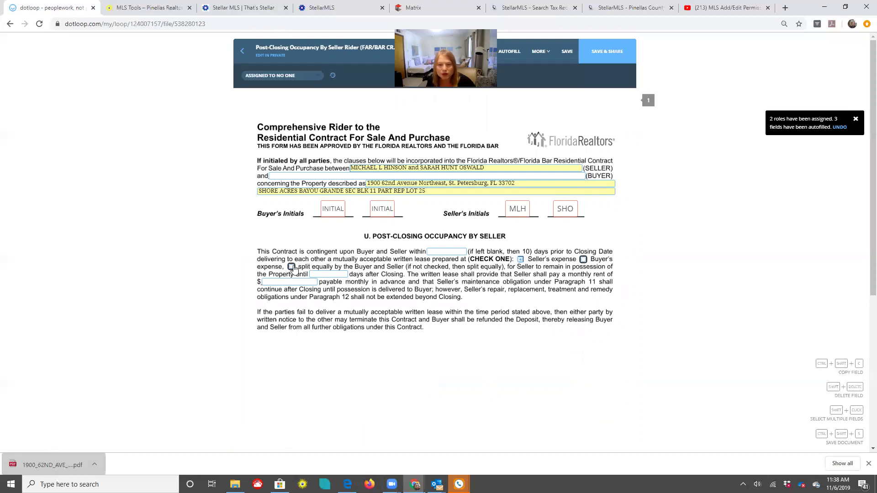
pyautogui.click(337, 275)
pyautogui.write('45')
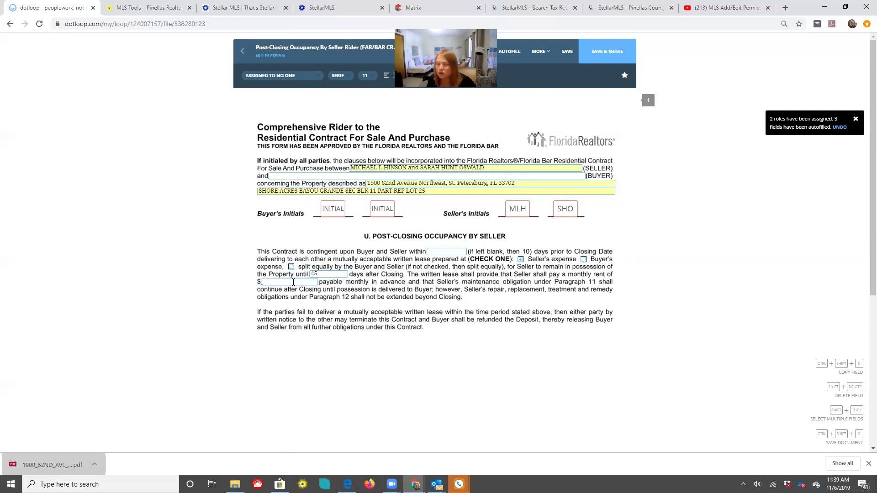
pyautogui.click(293, 282)
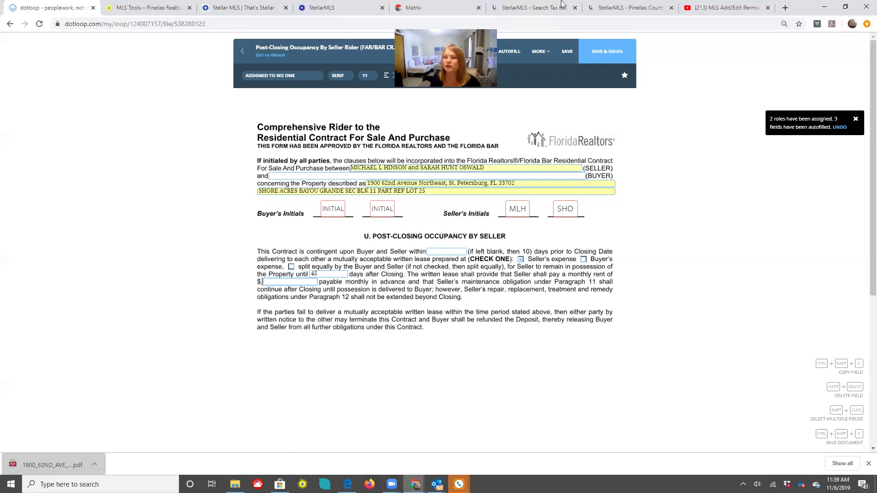
pyautogui.click(570, 58)
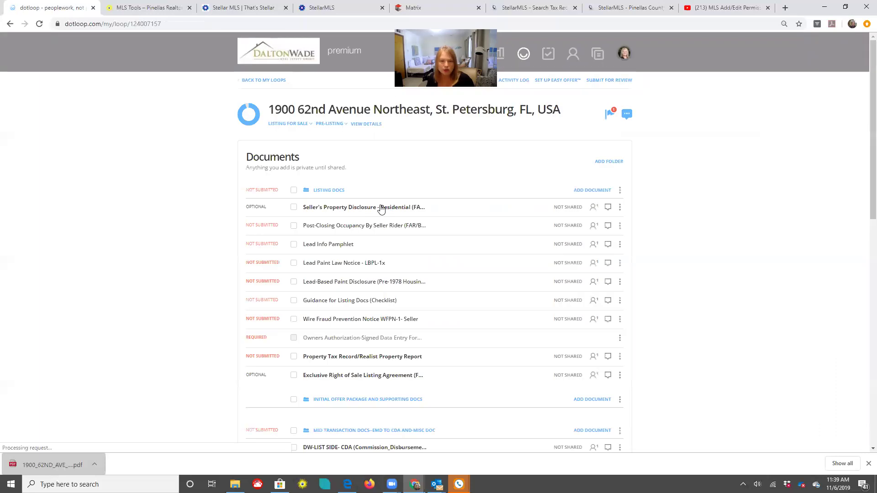
# Open the Seller's Property Disclosure, autofill the address and sellers, review it, and save
pyautogui.click(363, 208)
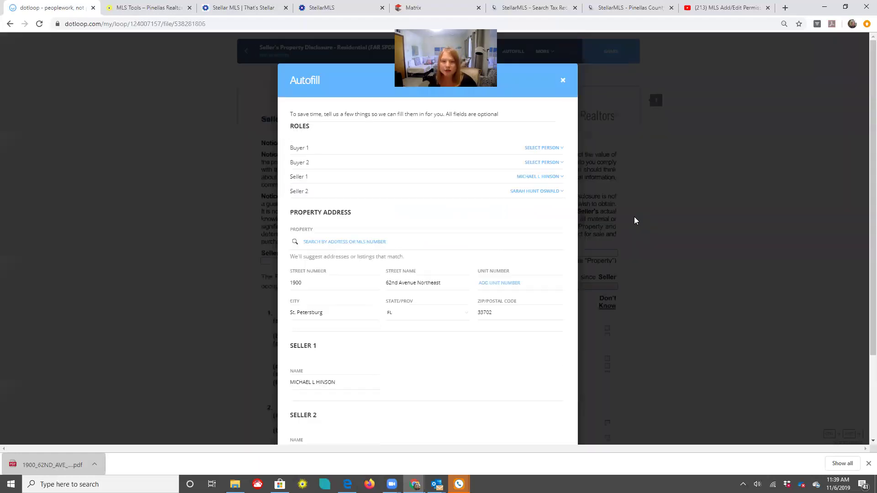
pyautogui.scroll(-2, 497, 249)
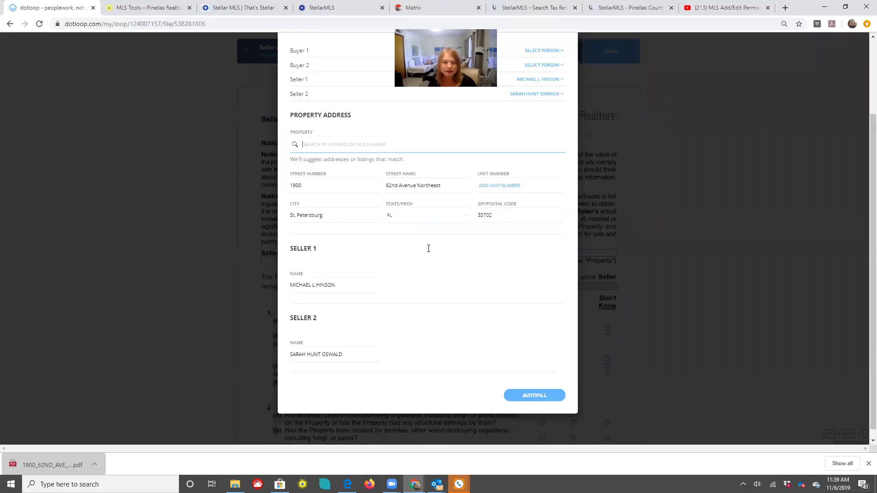
pyautogui.click(522, 395)
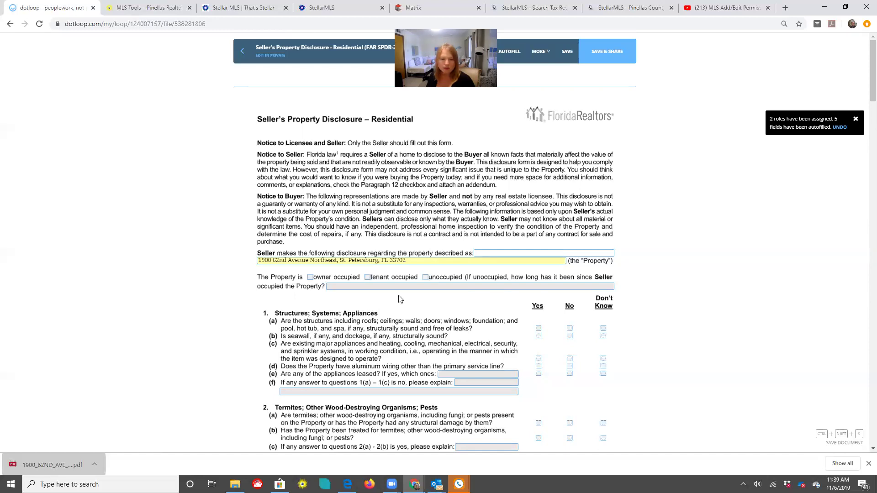
pyautogui.scroll(-2, 616, 320)
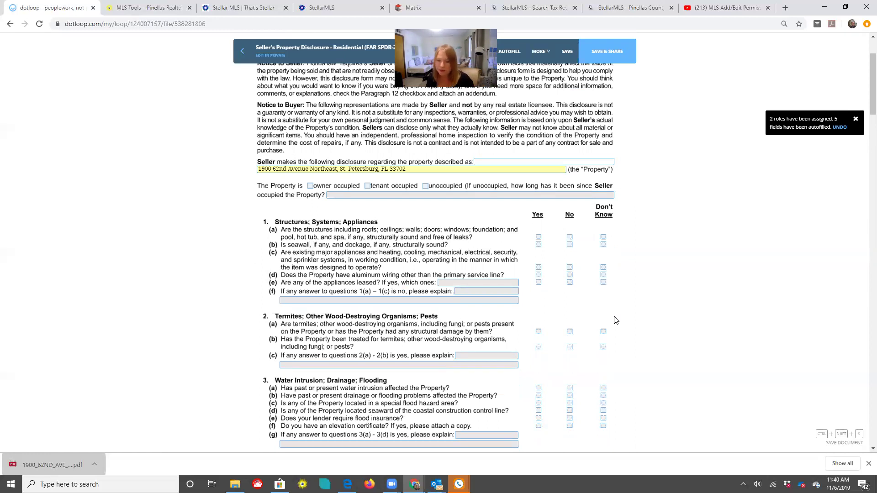
pyautogui.scroll(-4, 615, 320)
pyautogui.scroll(6, 614, 320)
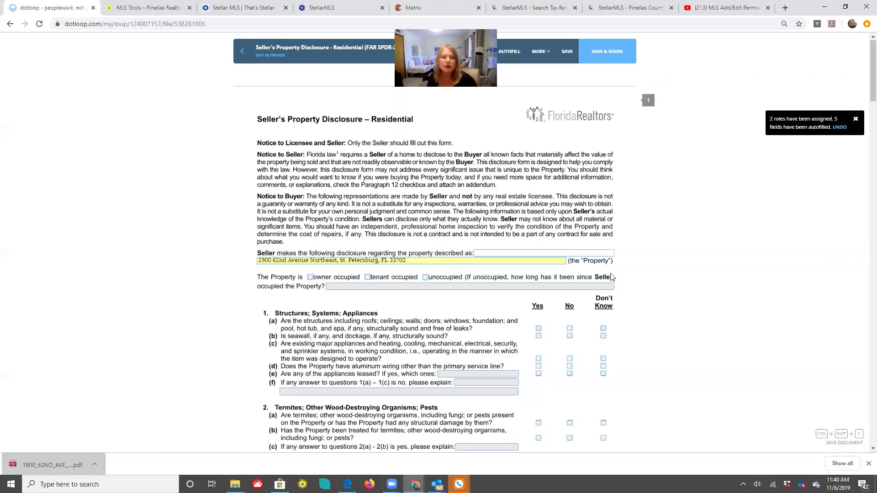
pyautogui.click(567, 52)
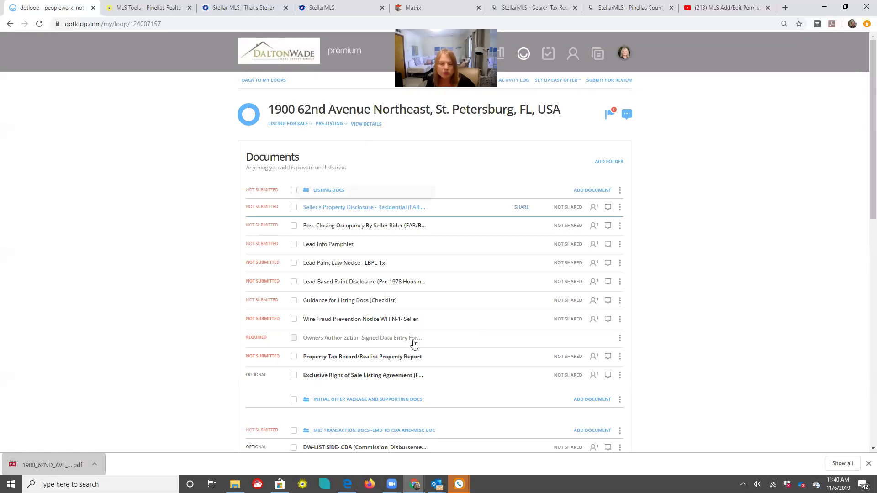
# Open the Exclusive Right of Sale Listing Agreement from the loop's documents
pyautogui.scroll(-1, 559, 202)
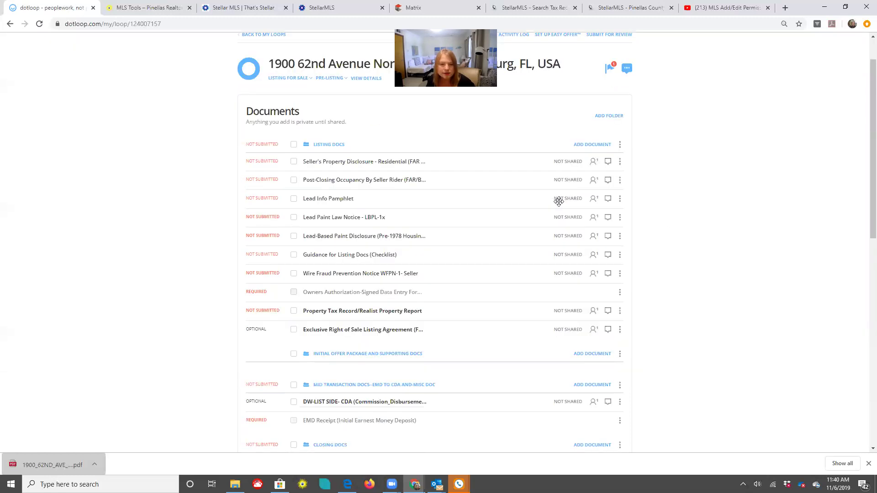
pyautogui.click(349, 334)
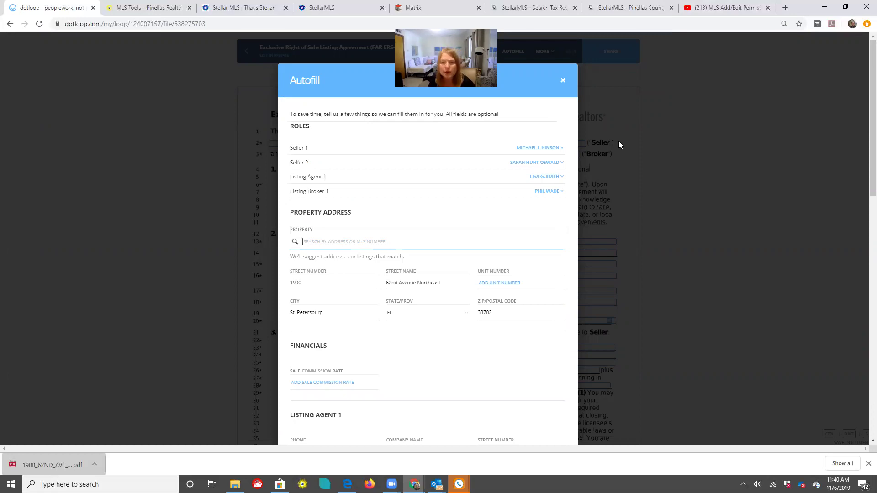
# Assign the Listing Agent 1 role and enter a 5% sale commission rate
pyautogui.click(543, 176)
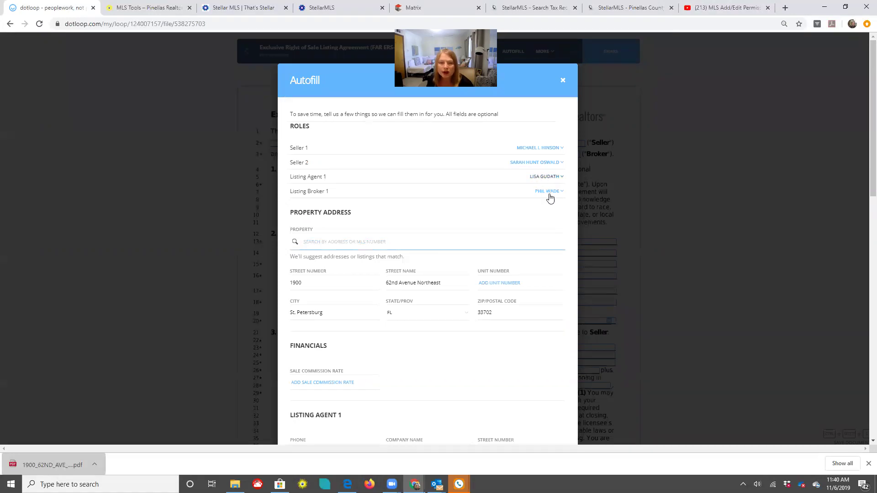
pyautogui.scroll(-4, 527, 133)
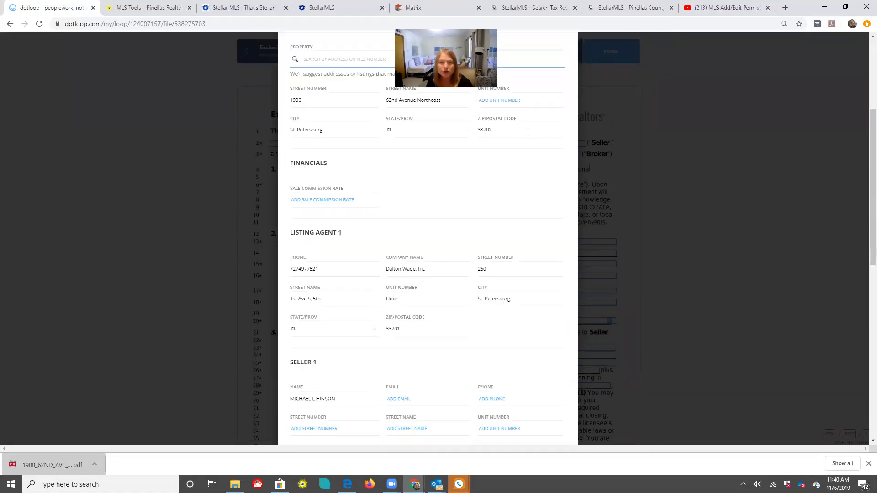
pyautogui.scroll(-1, 302, 153)
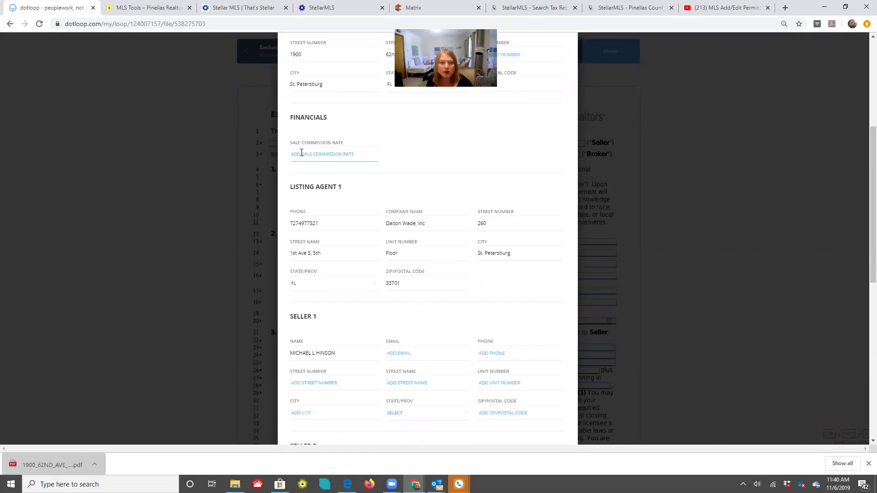
pyautogui.click(301, 154)
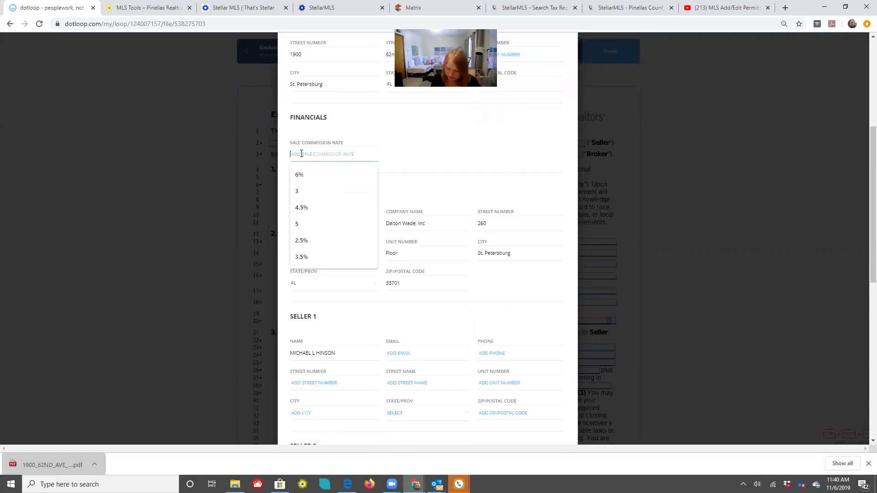
pyautogui.write('5')
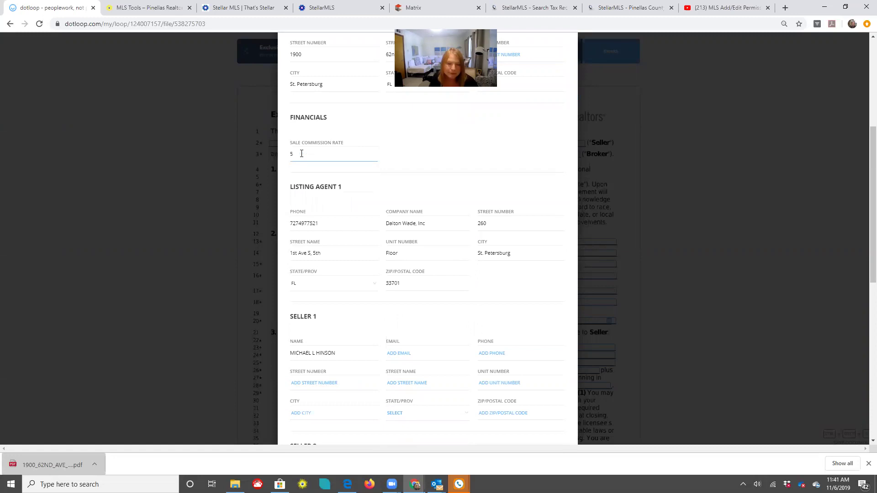
pyautogui.write('%')
# Set the listing date to 11/15/2019 and the expiration date to 12/21/2020
pyautogui.scroll(-3, 496, 251)
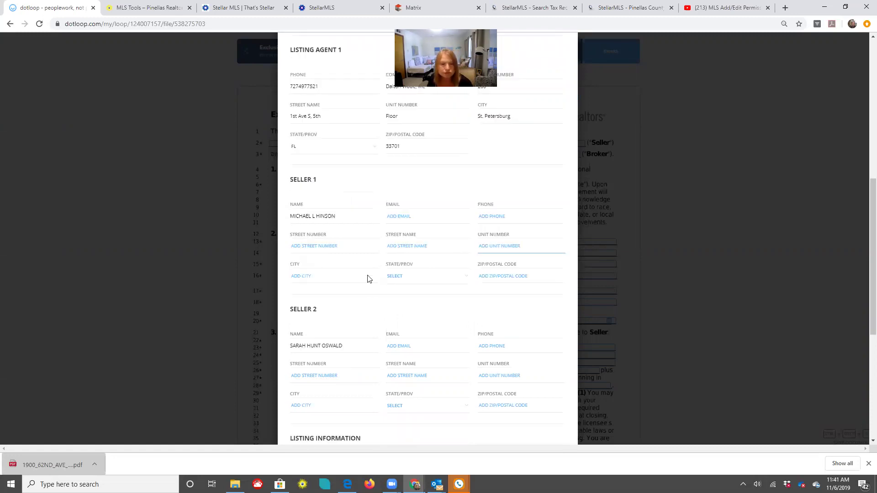
pyautogui.scroll(-1, 347, 304)
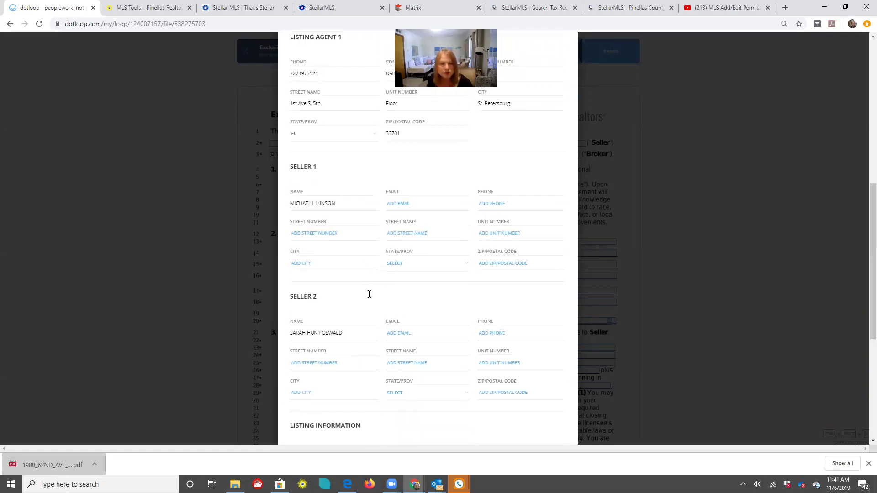
pyautogui.scroll(-4, 325, 279)
pyautogui.click(316, 294)
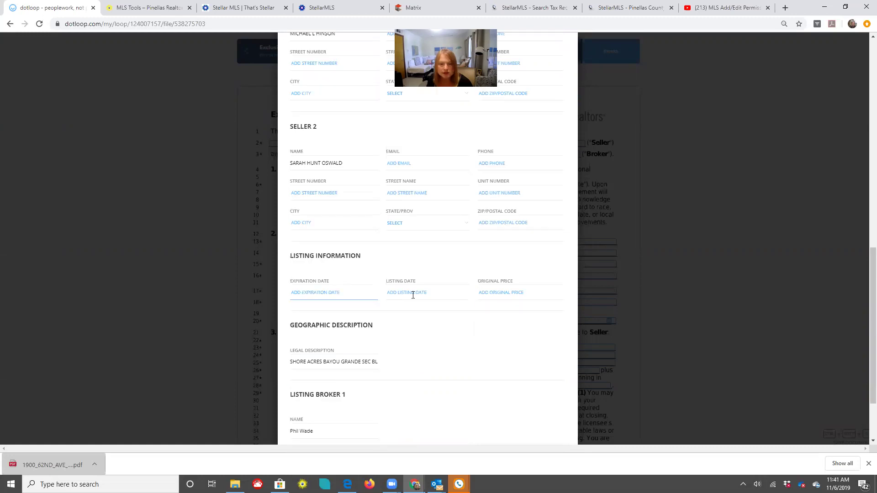
pyautogui.click(413, 296)
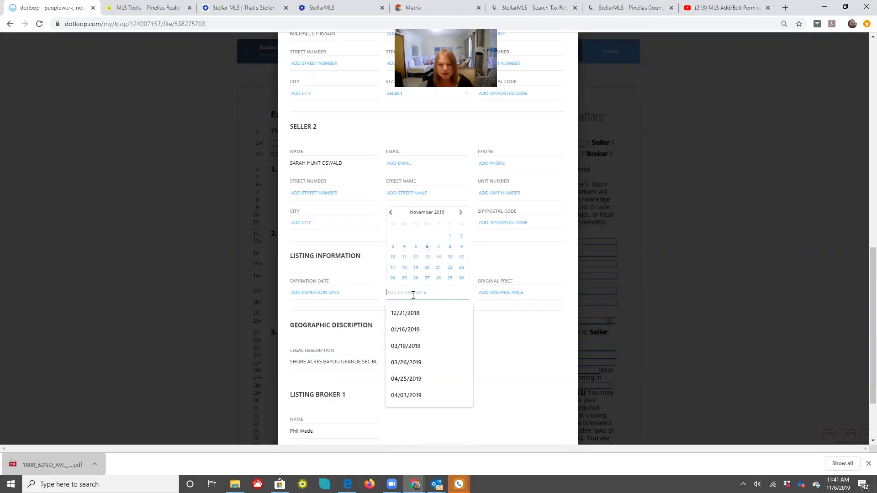
pyautogui.click(453, 261)
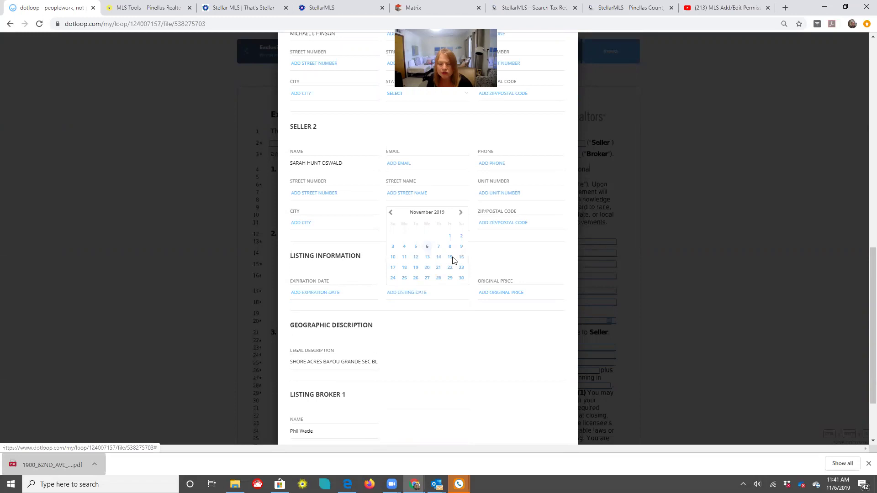
pyautogui.click(453, 261)
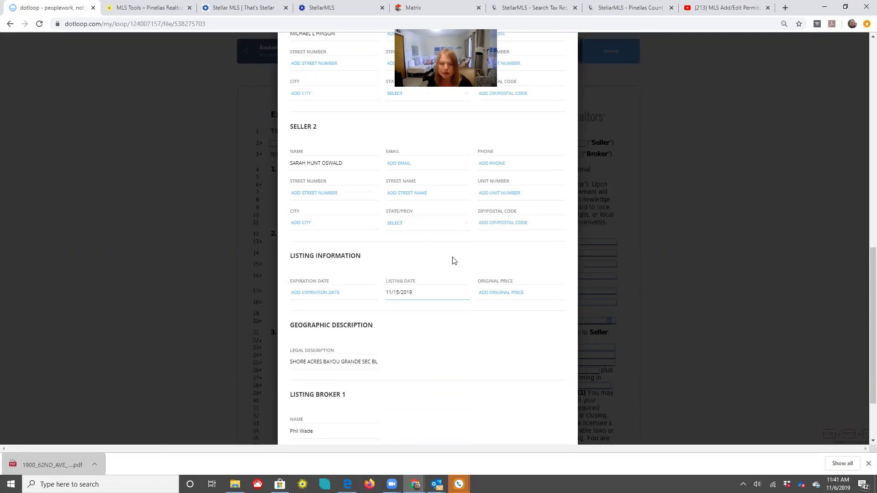
pyautogui.click(307, 293)
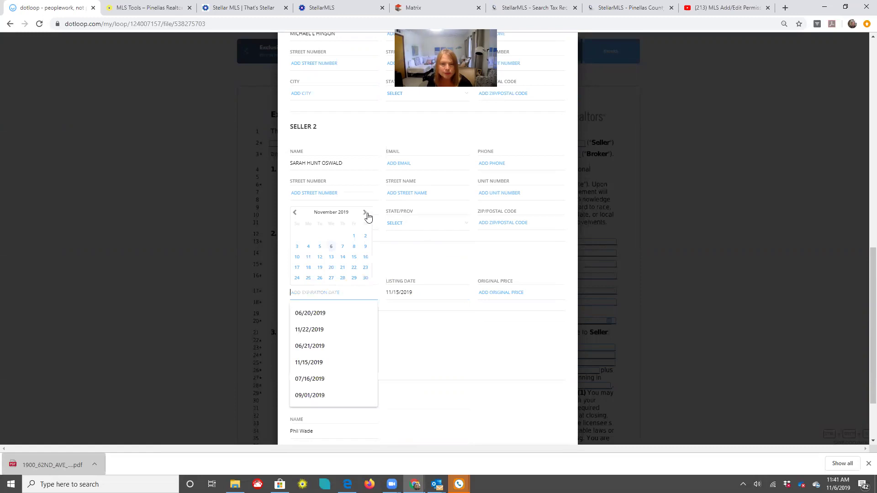
pyautogui.doubleClick(366, 213)
pyautogui.click(366, 213)
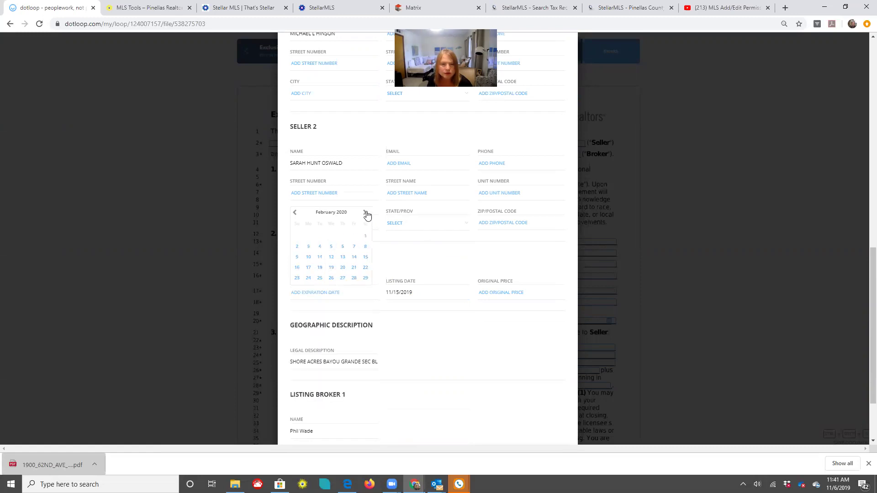
pyautogui.doubleClick(366, 214)
pyautogui.doubleClick(365, 214)
pyautogui.doubleClick(366, 213)
pyautogui.doubleClick(365, 213)
pyautogui.doubleClick(366, 214)
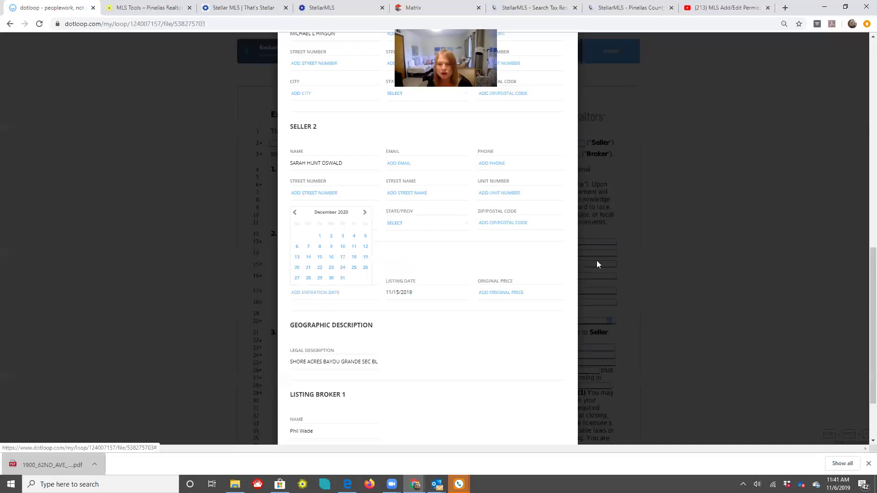
pyautogui.click(503, 335)
# Enter an original price of 360,000.00 and apply the autofill to the agreement
pyautogui.scroll(-2, 503, 226)
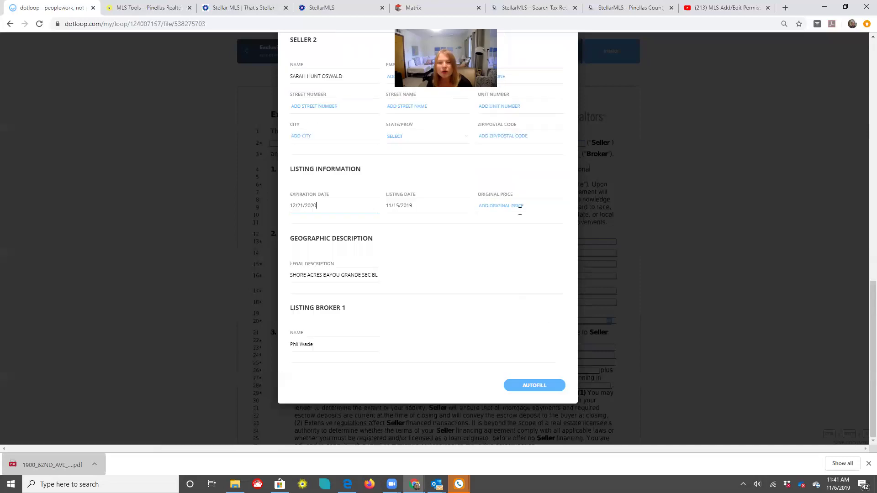
pyautogui.click(520, 211)
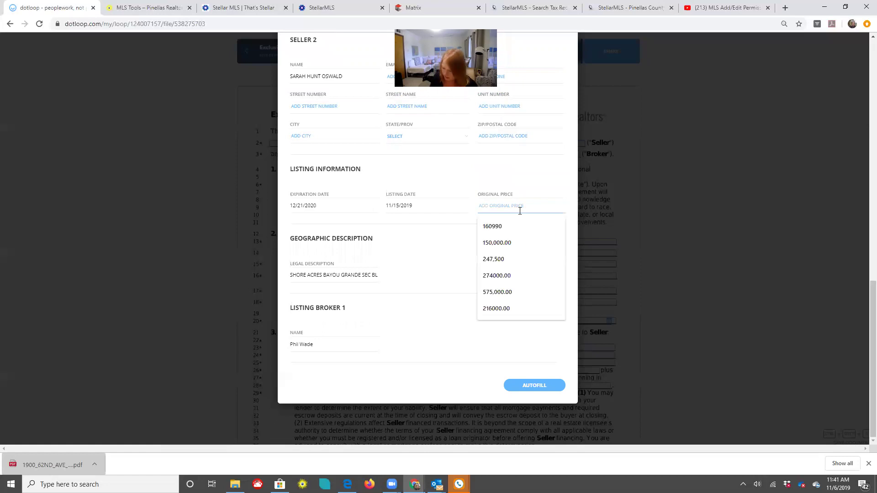
pyautogui.write('360')
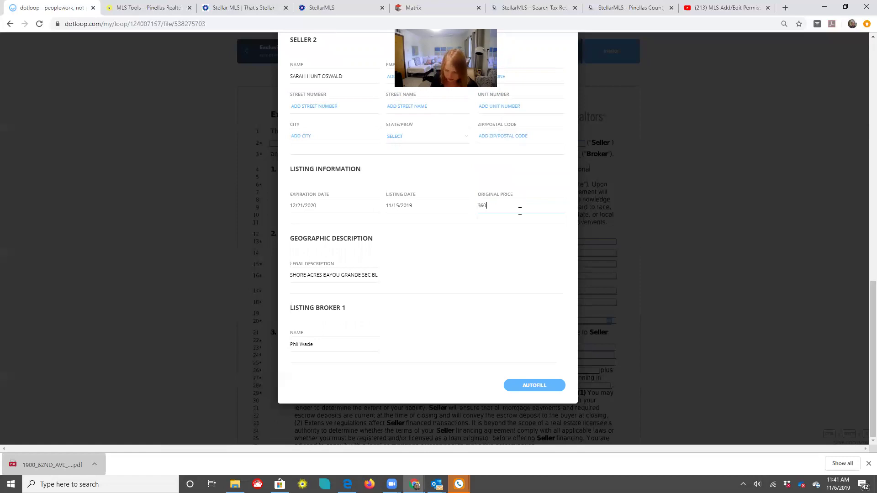
pyautogui.write(',000.00')
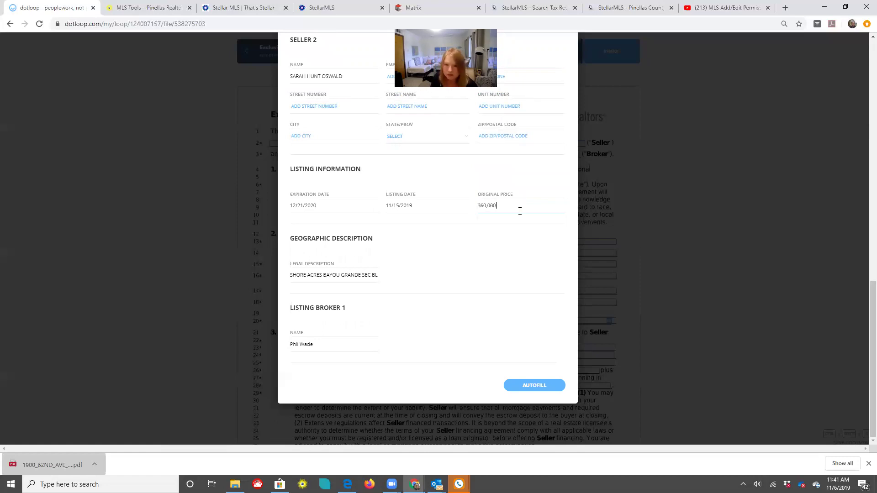
pyautogui.click(507, 247)
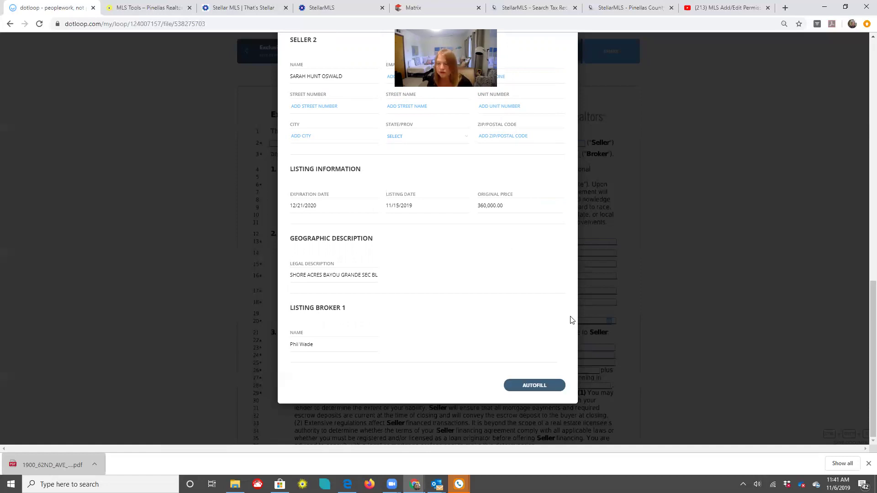
pyautogui.click(581, 297)
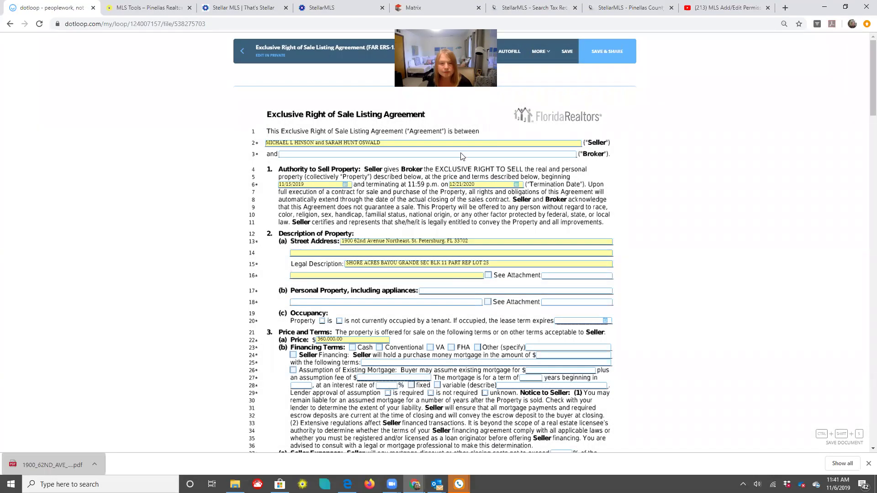
# Append the second listing agent's name after the first on the line 3 Broker field
pyautogui.click(462, 153)
pyautogui.click(322, 156)
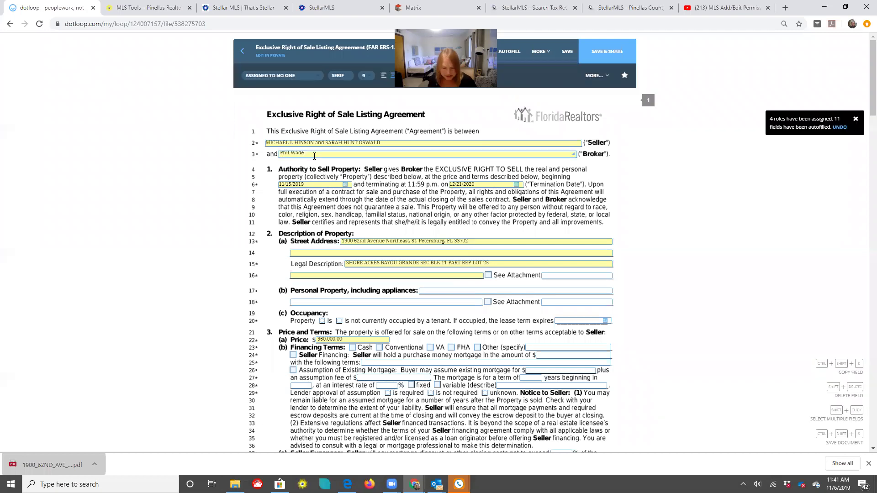
pyautogui.write('/Dalton Wa')
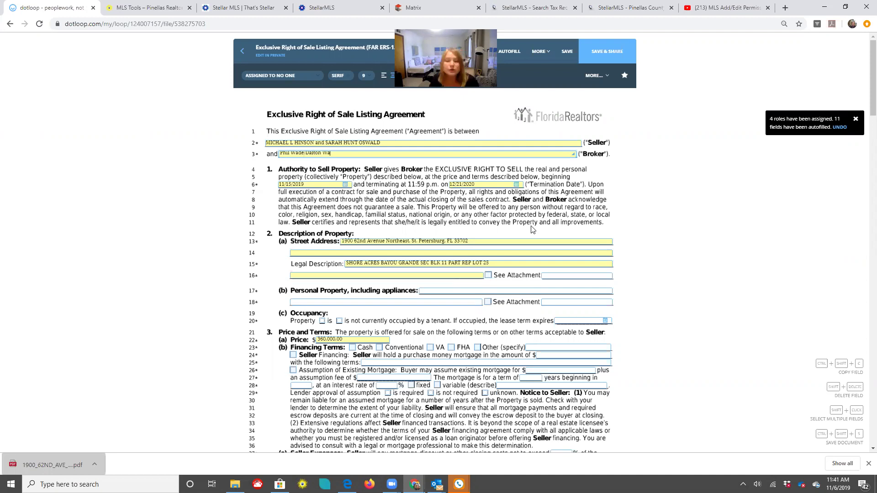
pyautogui.write('de')
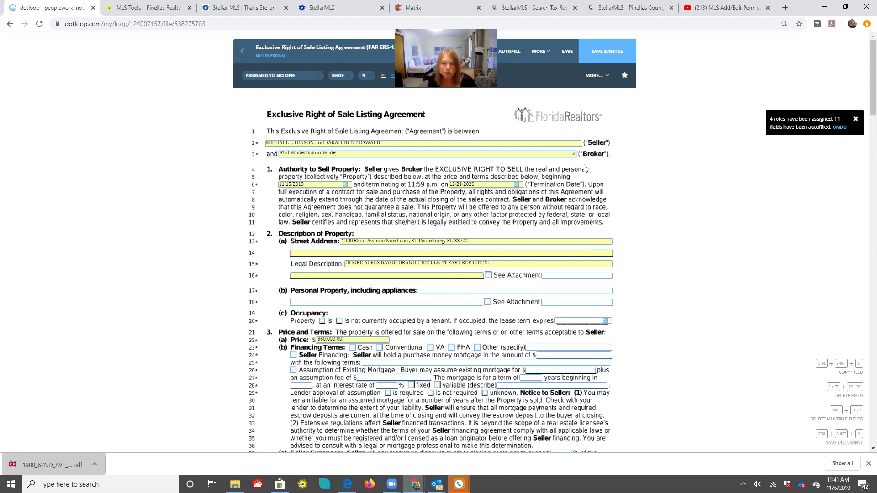
# Change the line 22 price from 360,000.00 to 370,000.00
pyautogui.scroll(-1, 669, 206)
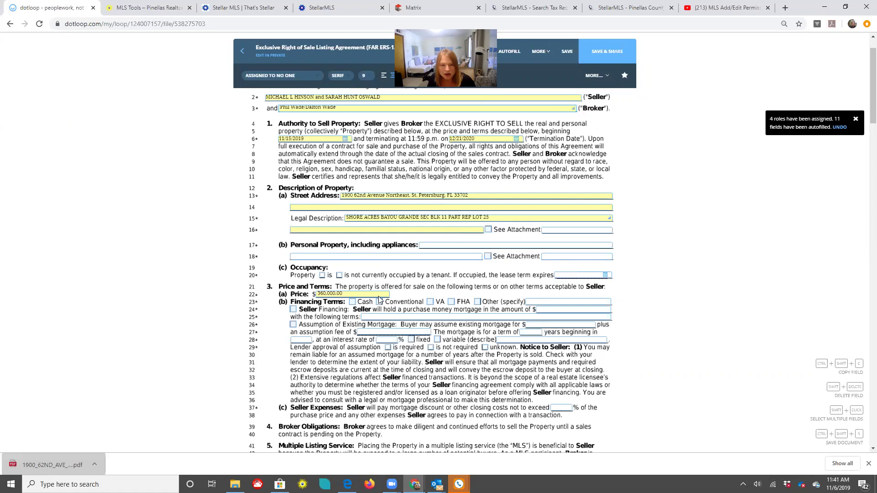
pyautogui.click(325, 295)
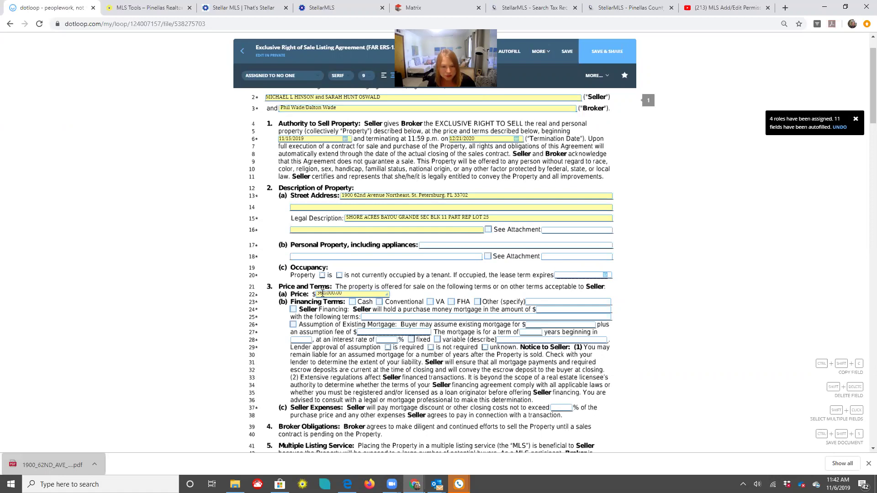
pyautogui.press('BackSpace')
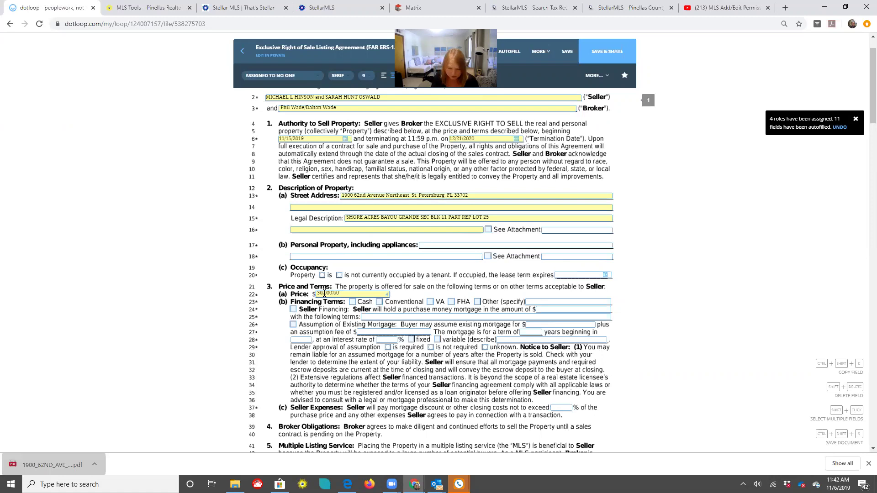
pyautogui.write('7')
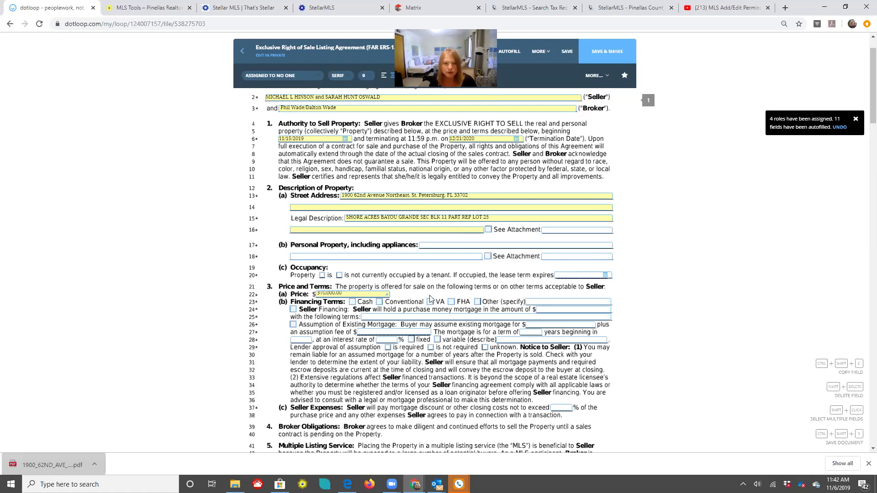
pyautogui.click(407, 267)
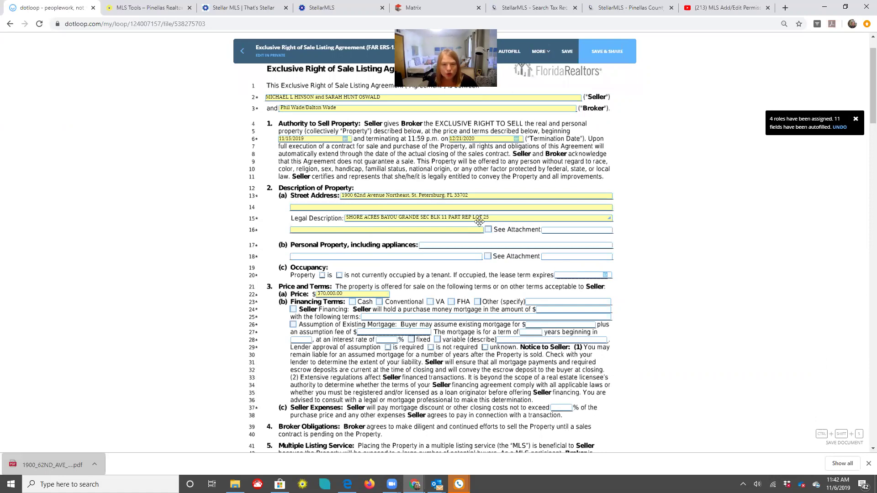
# Enter 'Washer/dryer Refridgerator/range/dishwasher' as the included personal property and save it
pyautogui.click(446, 247)
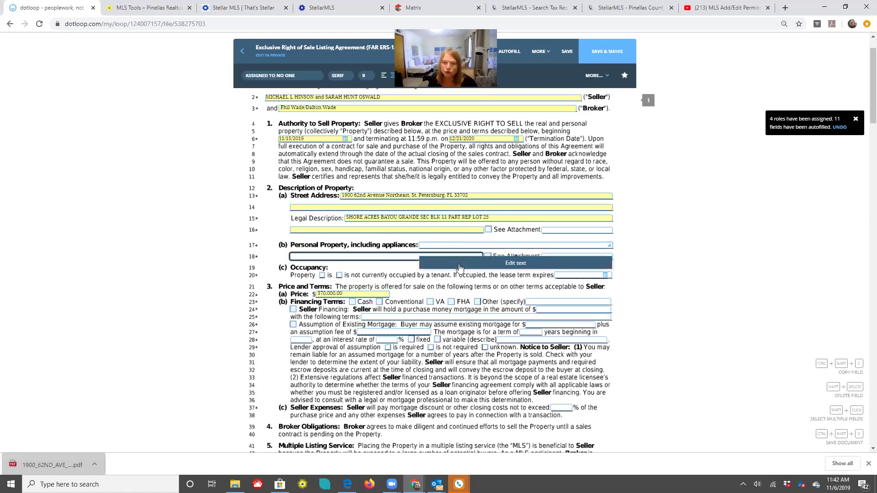
pyautogui.click(461, 263)
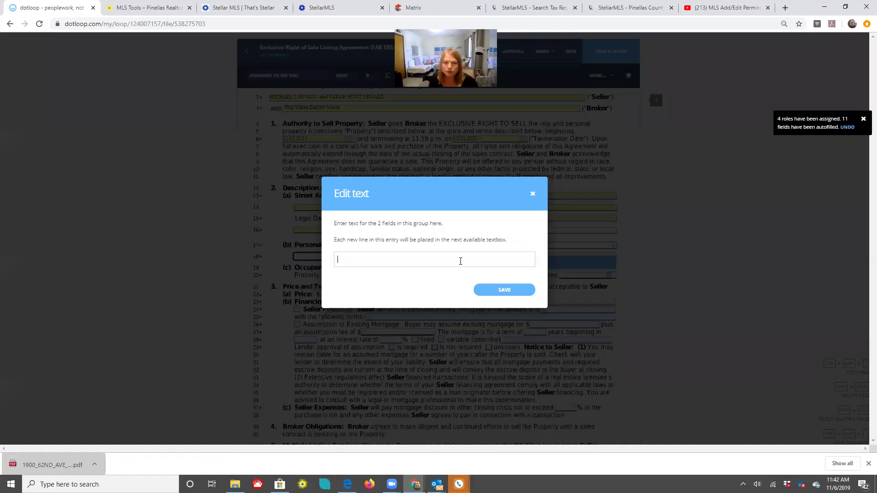
pyautogui.write('W')
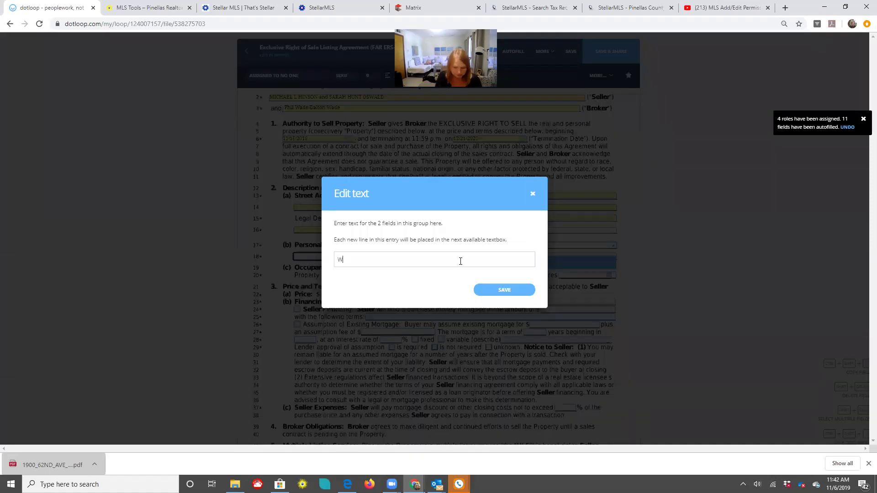
pyautogui.write('asher/dry')
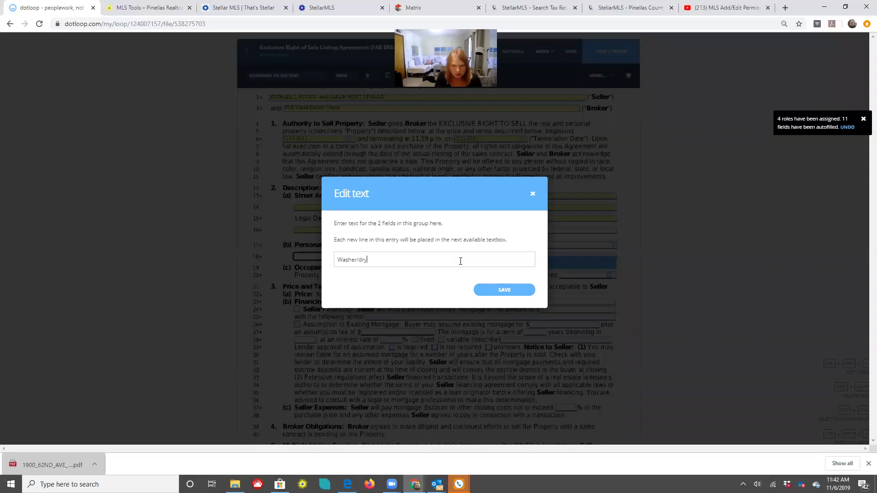
pyautogui.write('er ')
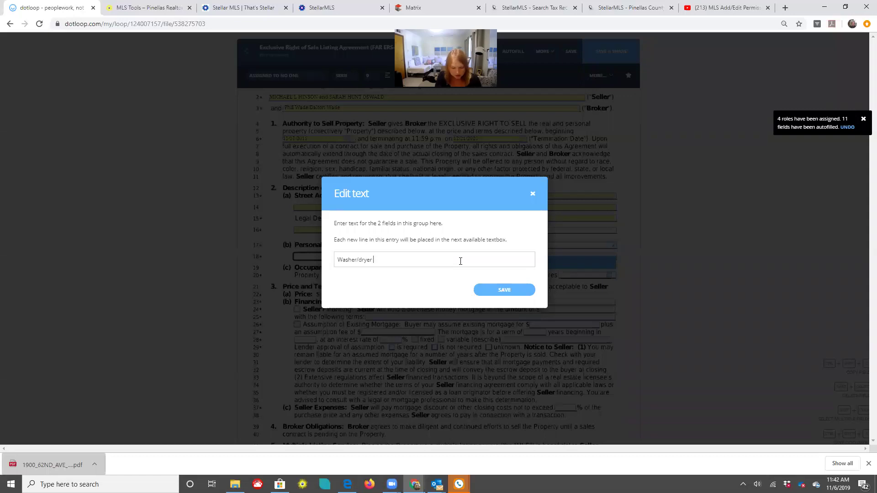
pyautogui.write('Refridgerator')
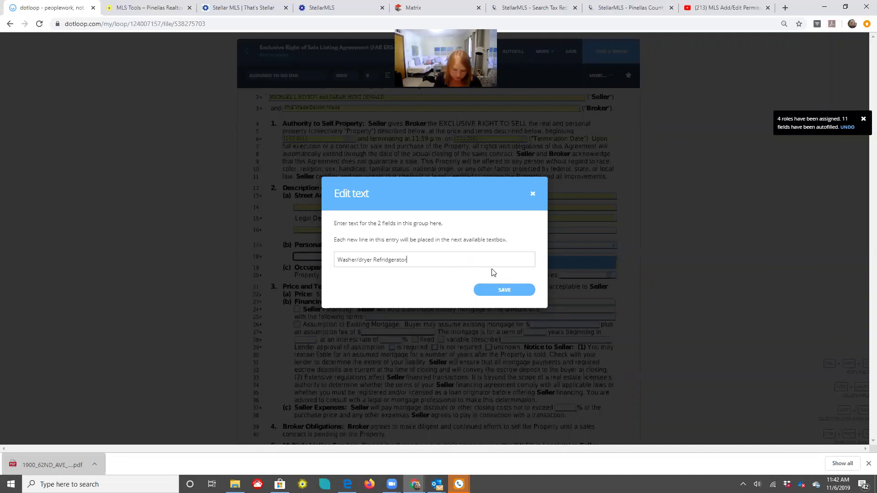
pyautogui.write('/range')
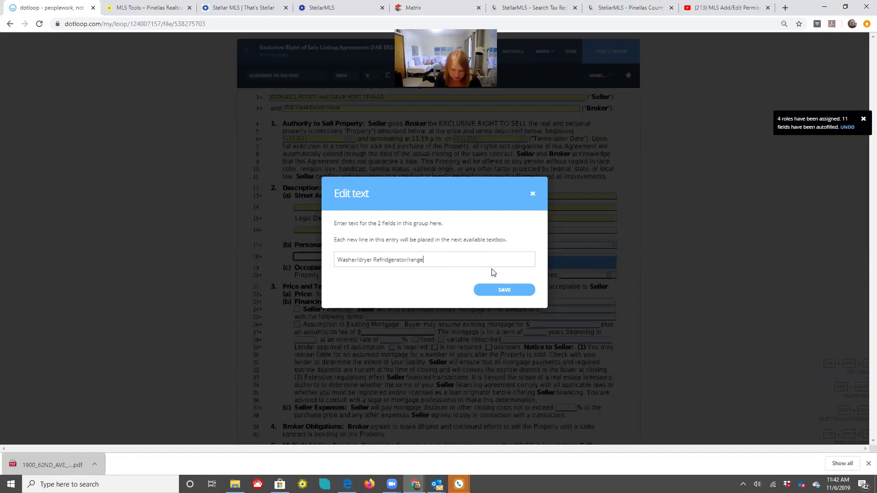
pyautogui.write('/dishwasher')
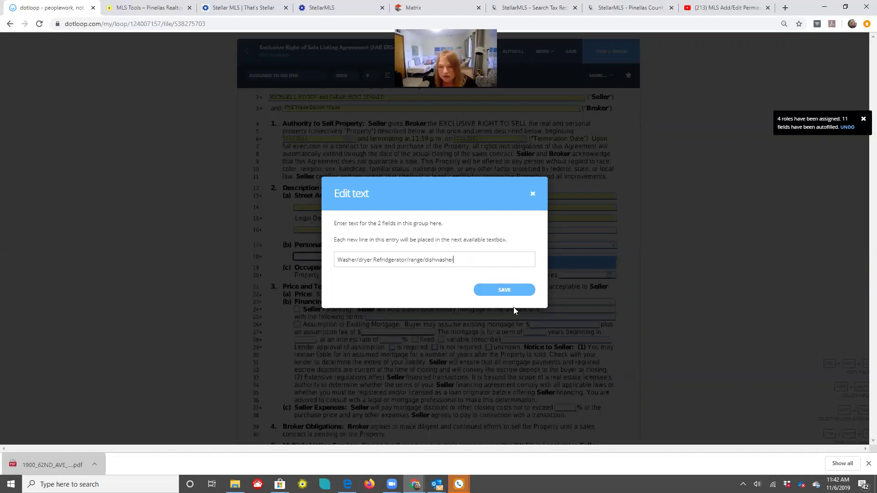
pyautogui.click(510, 290)
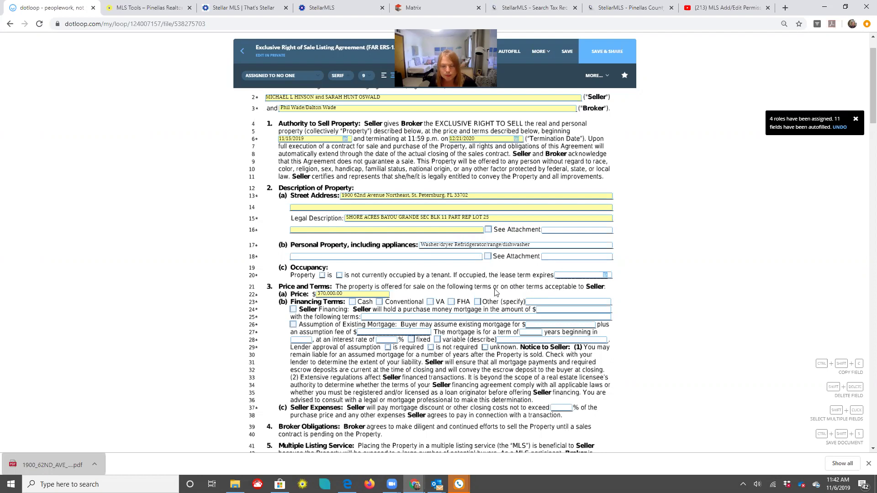
pyautogui.scroll(-1, 494, 272)
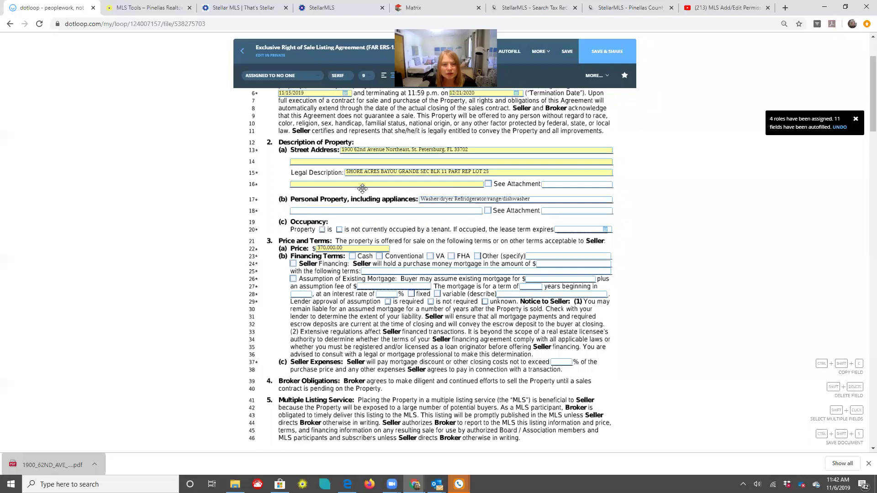
pyautogui.scroll(-2, 434, 233)
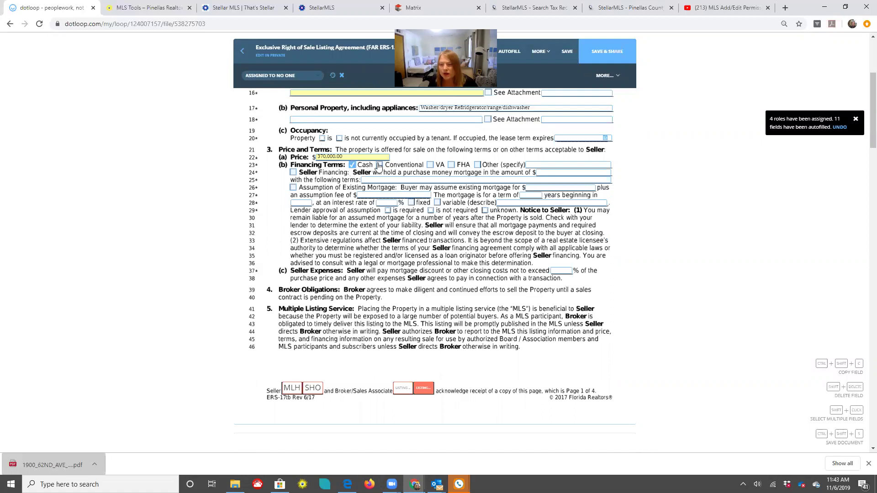
# Tick Conventional and VA financing alongside Cash under Financing Terms
pyautogui.click(379, 166)
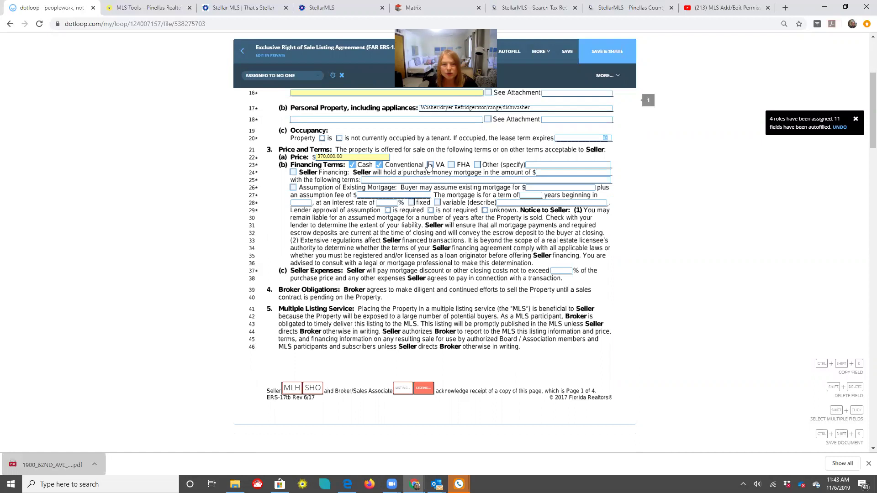
pyautogui.click(430, 165)
pyautogui.scroll(-1, 339, 145)
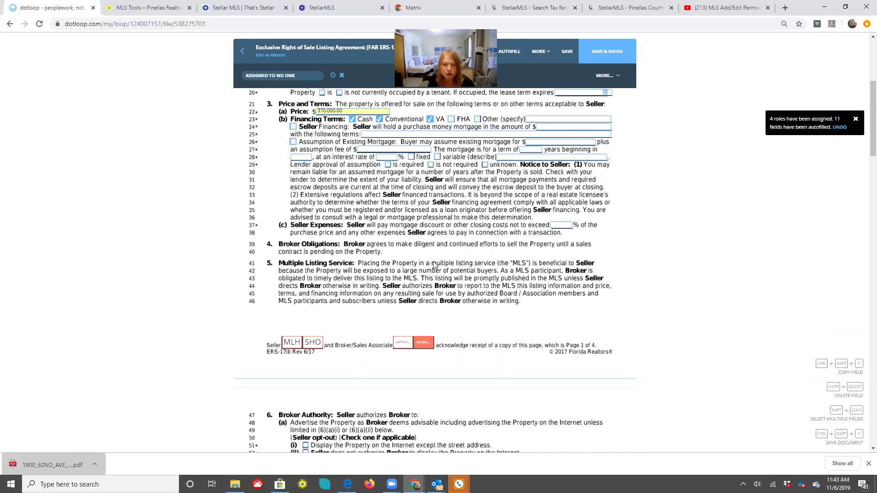
pyautogui.scroll(-1, 435, 266)
pyautogui.scroll(-1, 321, 237)
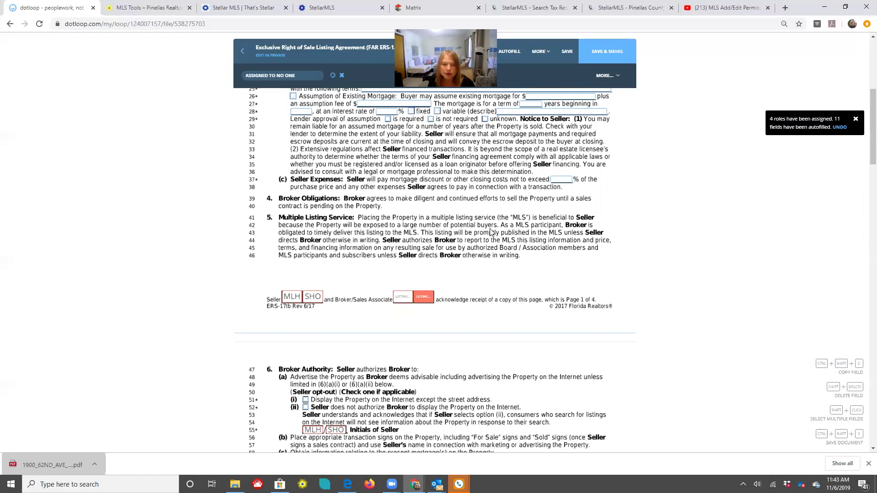
pyautogui.scroll(-2, 491, 232)
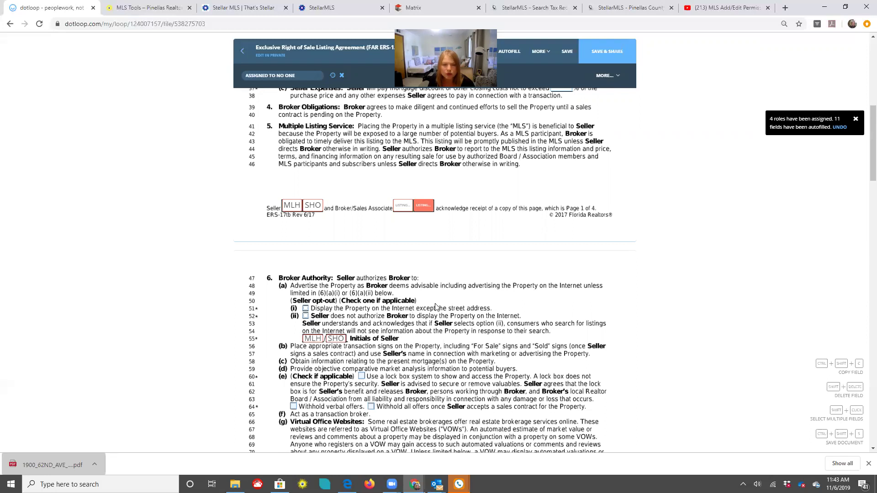
# Tick the section 6(e) lock box authorization and move on to page 2's Compensation section
pyautogui.scroll(-2, 435, 307)
pyautogui.scroll(-1, 371, 292)
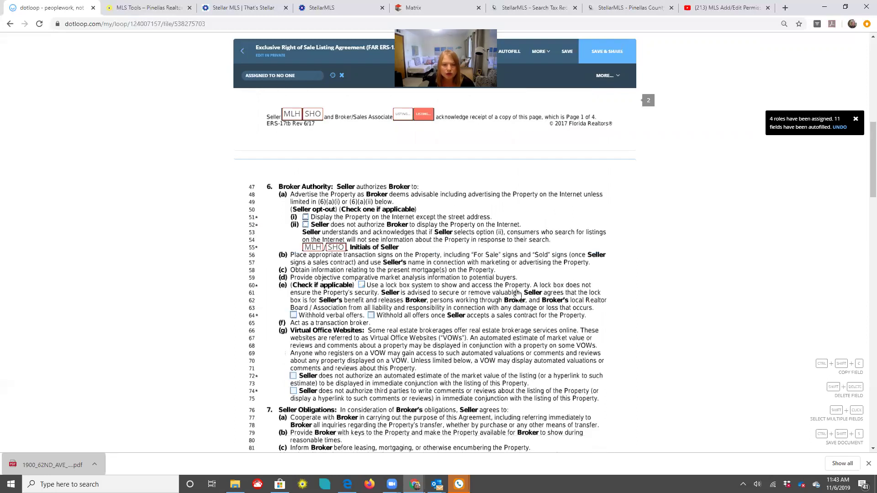
pyautogui.click(361, 285)
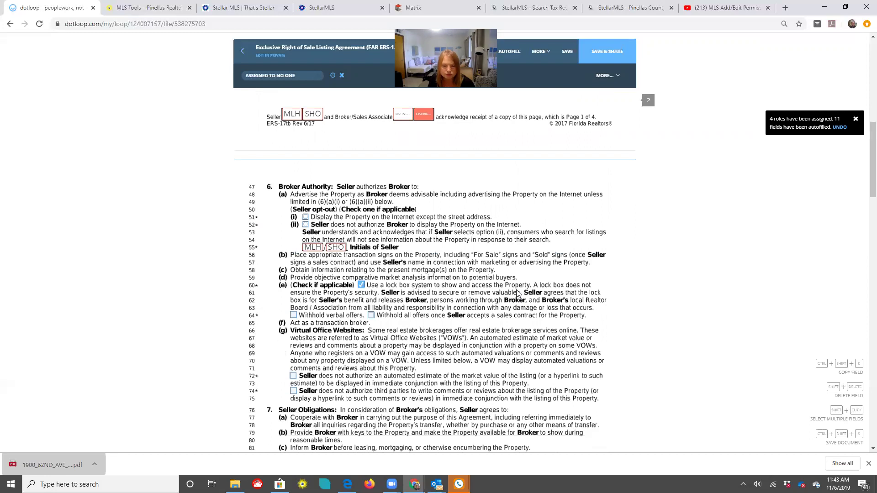
pyautogui.scroll(-2, 359, 224)
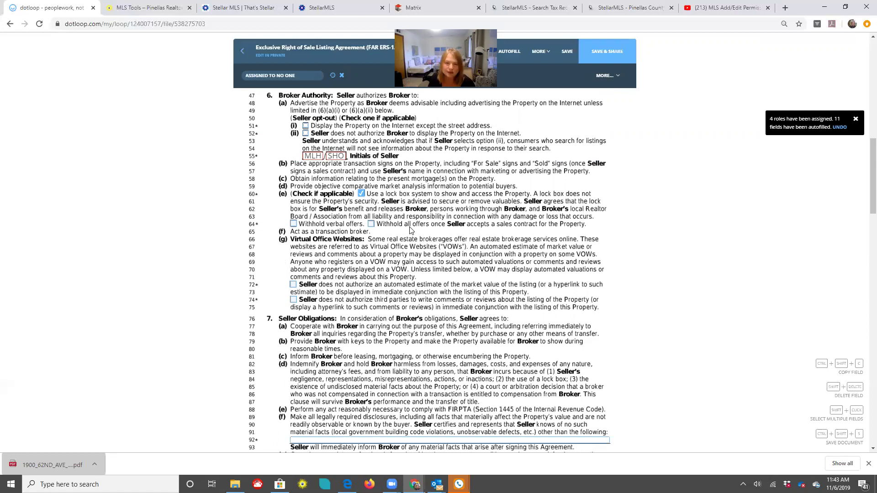
pyautogui.scroll(-1, 452, 231)
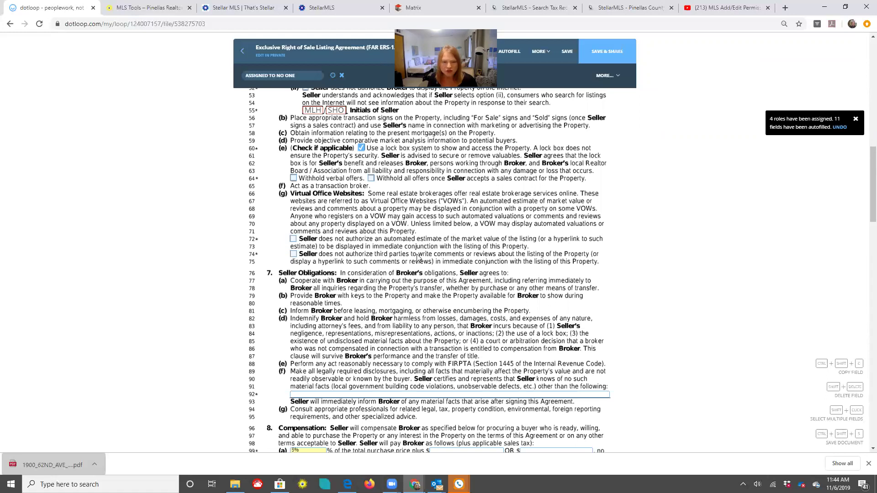
pyautogui.scroll(-2, 316, 183)
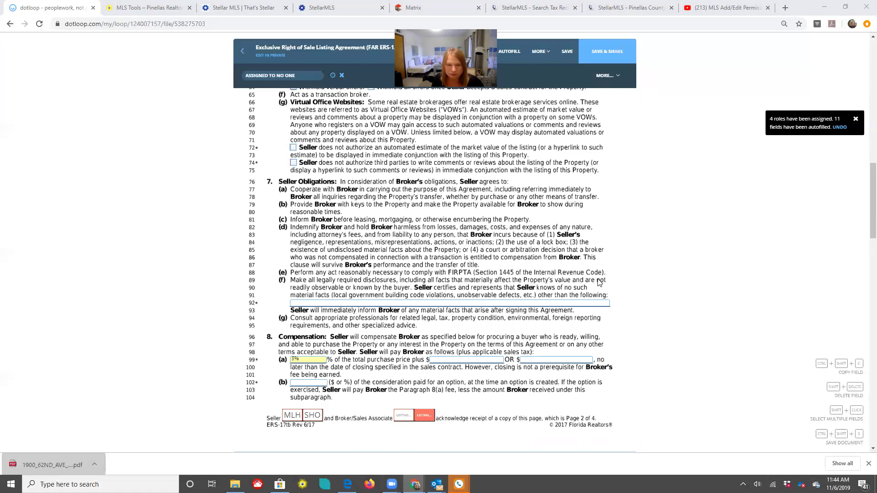
pyautogui.scroll(-2, 599, 282)
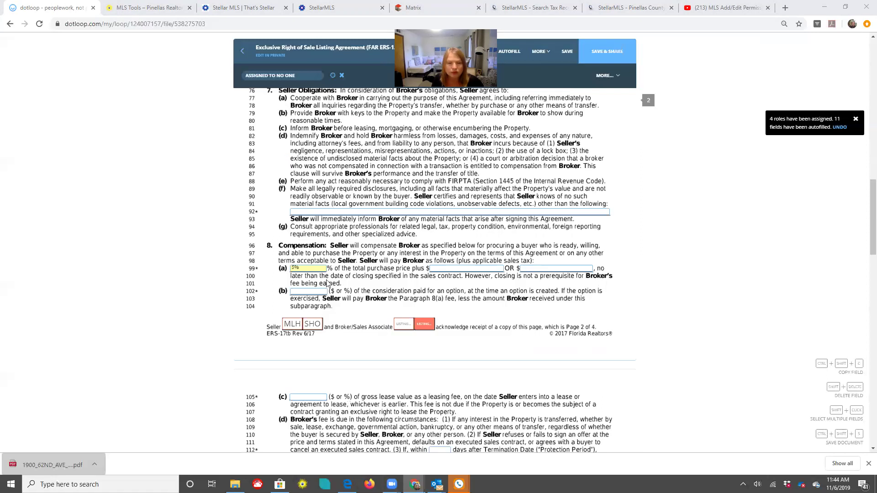
pyautogui.scroll(-1, 309, 222)
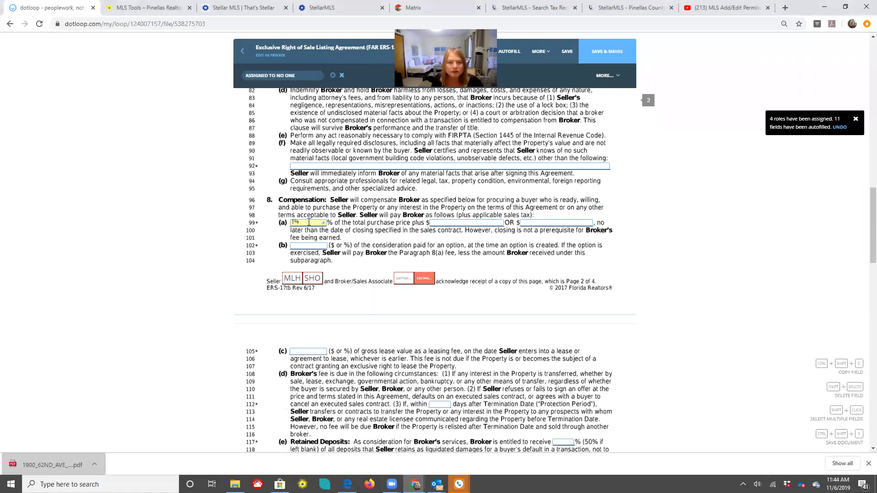
pyautogui.click(309, 223)
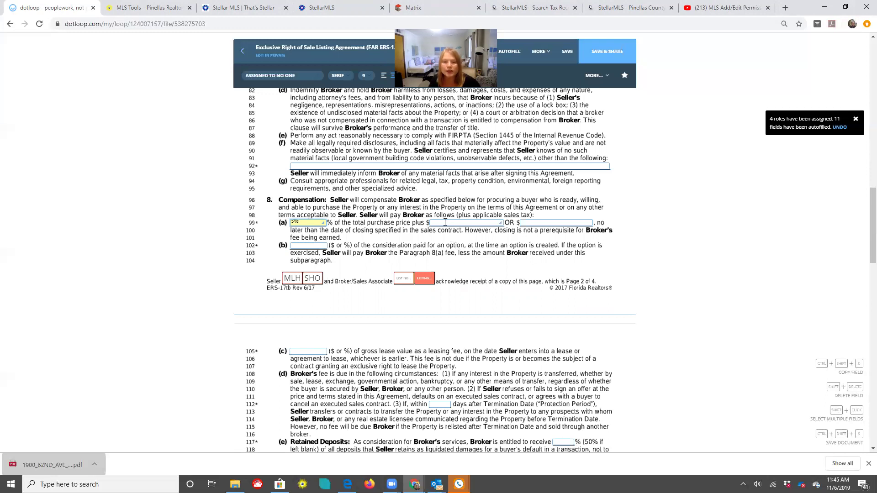
pyautogui.click(445, 223)
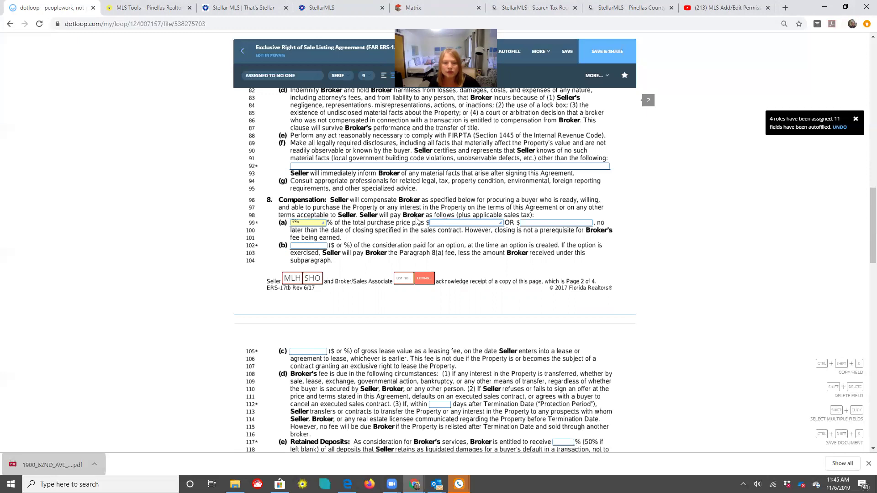
pyautogui.click(536, 224)
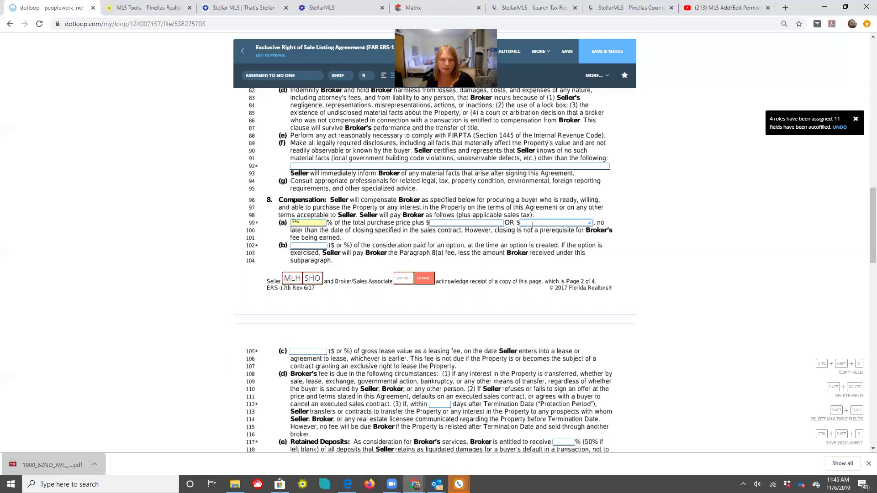
pyautogui.scroll(-1, 439, 183)
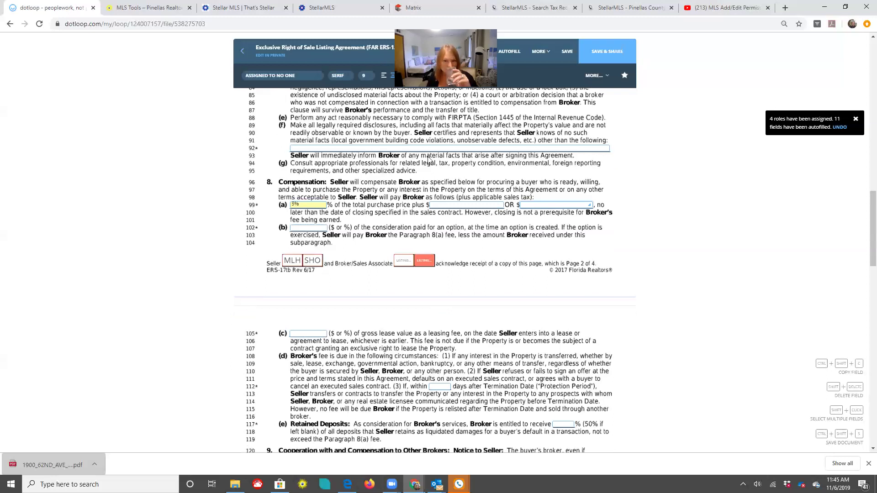
pyautogui.scroll(-4, 428, 160)
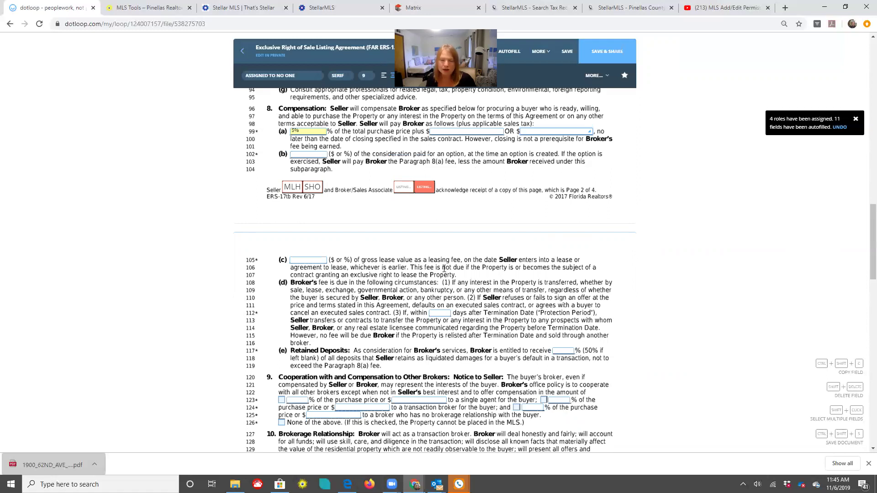
pyautogui.scroll(-1, 444, 269)
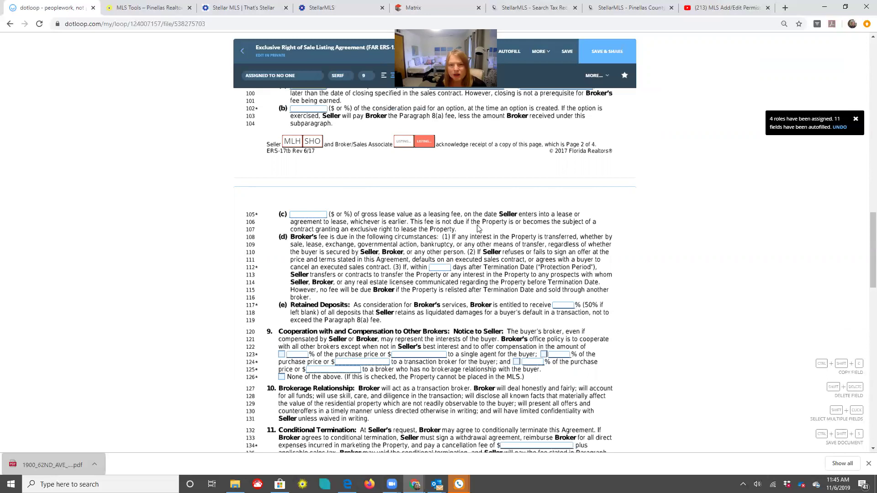
pyautogui.scroll(15, 451, 202)
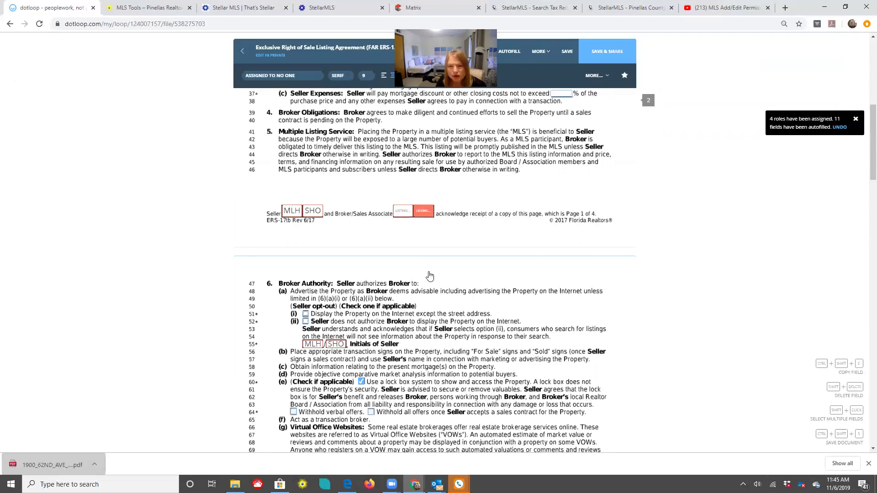
# Adopt and apply the listing agent's initials in the acknowledgement box at the bottom of page 2
pyautogui.click(431, 273)
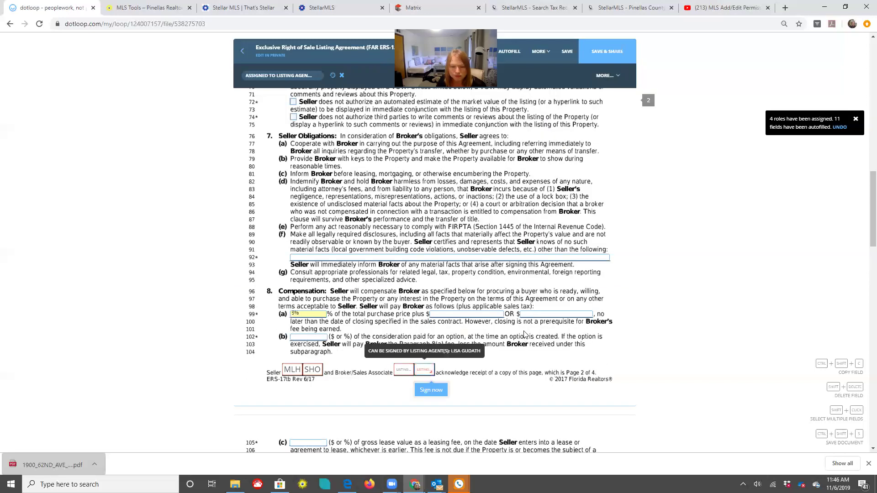
pyautogui.click(430, 390)
pyautogui.scroll(1, 362, 178)
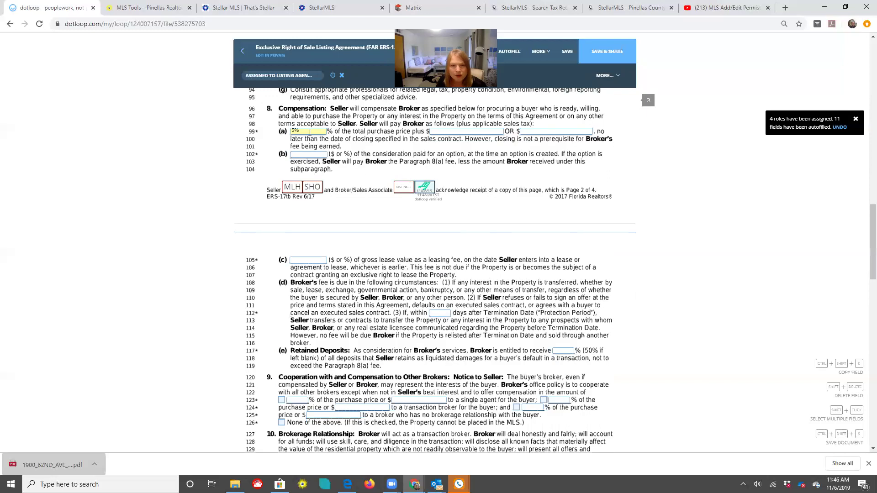
pyautogui.scroll(-2, 503, 326)
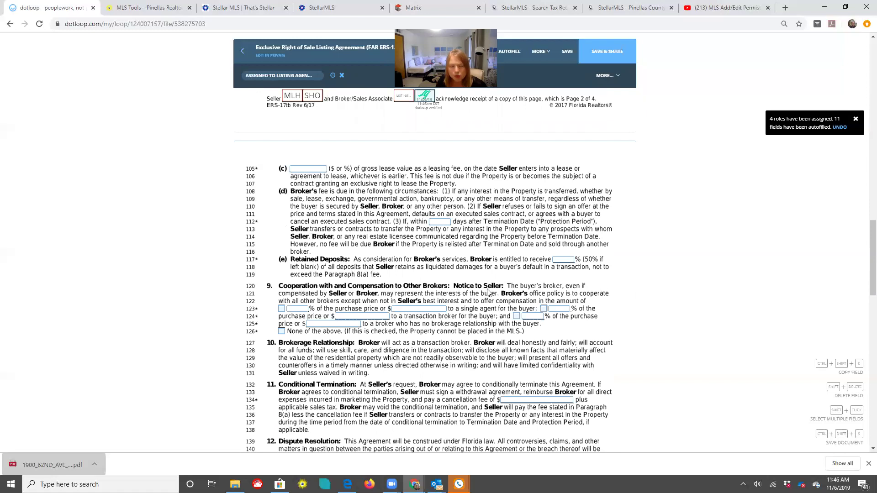
# Offer compensation to a single buyer's agent, entering 2 in its percentage field
pyautogui.click(282, 309)
pyautogui.click(297, 311)
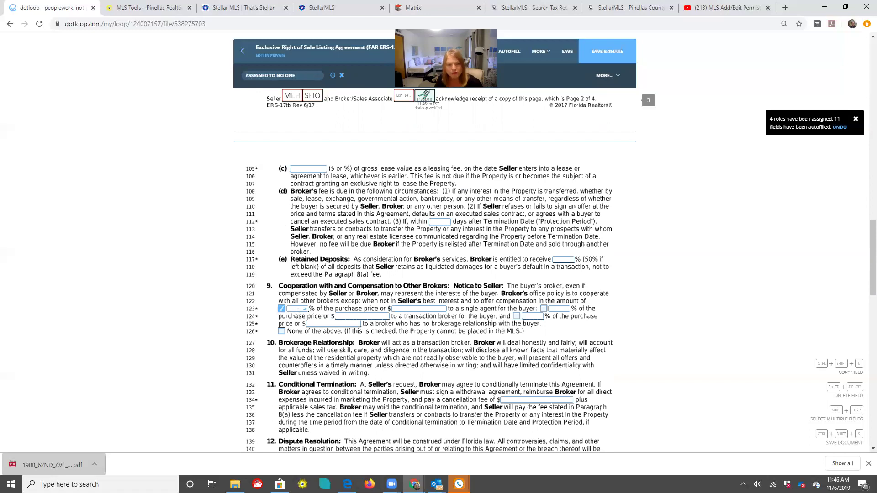
pyautogui.click(297, 311)
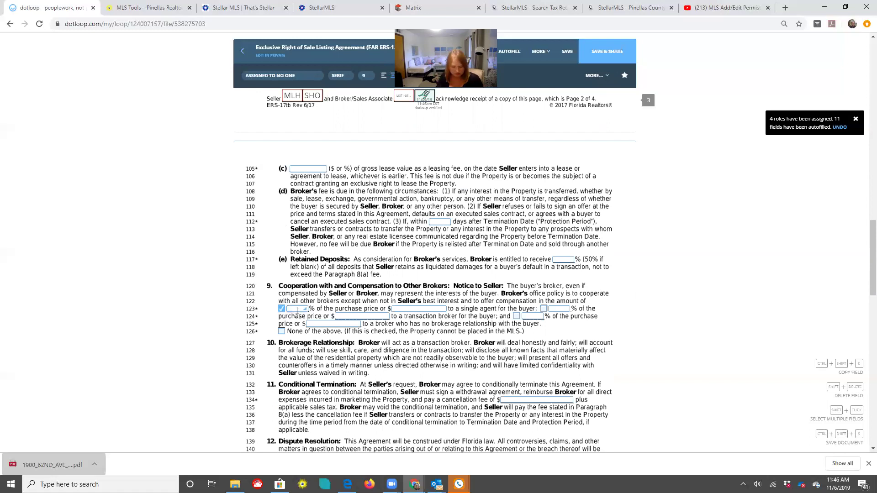
pyautogui.write('2.5 - 75')
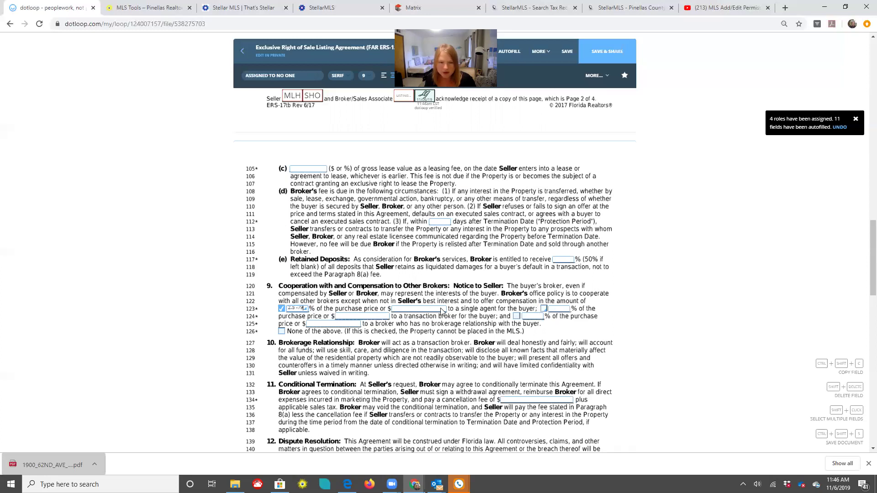
# Enter 2.5-79% for the transaction broker and 1% for a no-brokerage-relationship broker
pyautogui.click(544, 309)
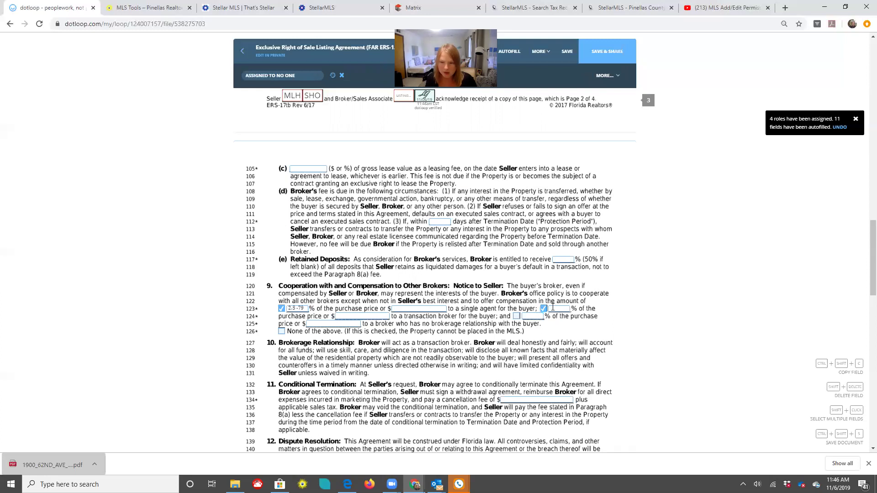
pyautogui.click(554, 308)
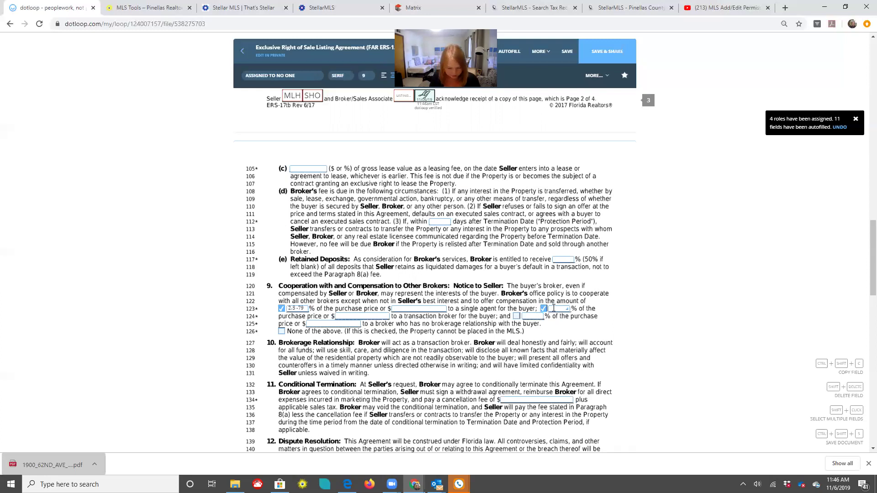
pyautogui.write('2.5')
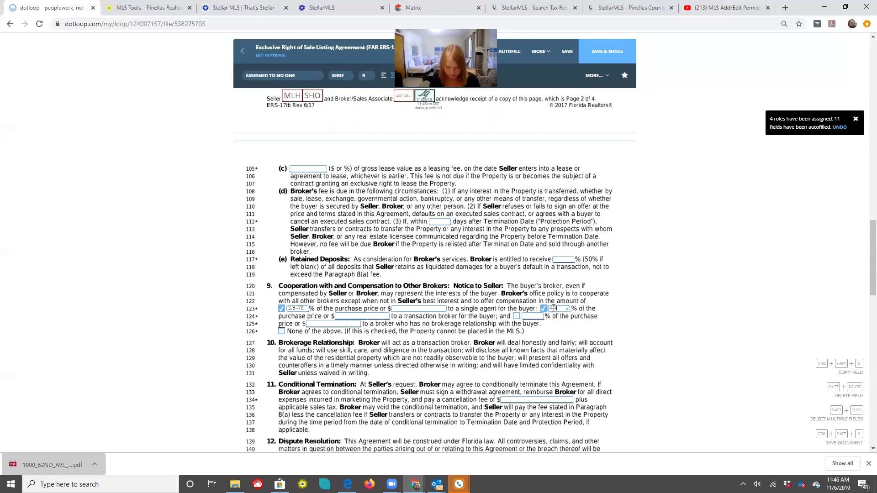
pyautogui.write('-79')
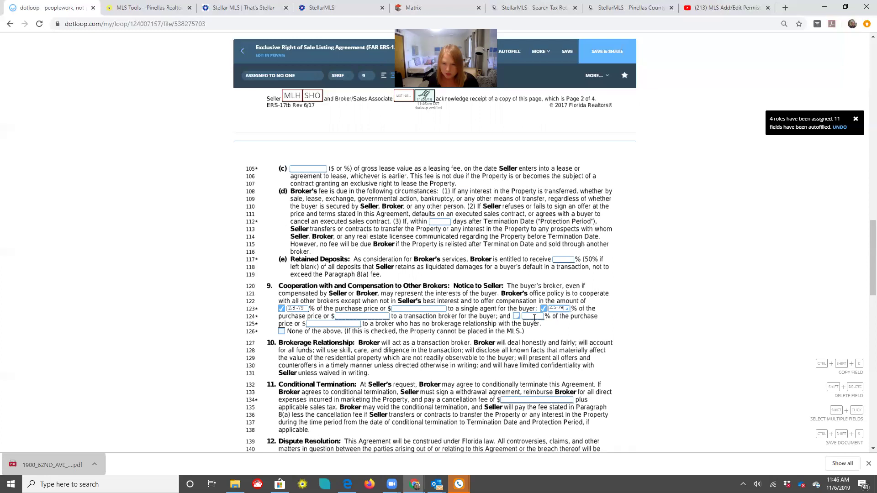
pyautogui.click(534, 317)
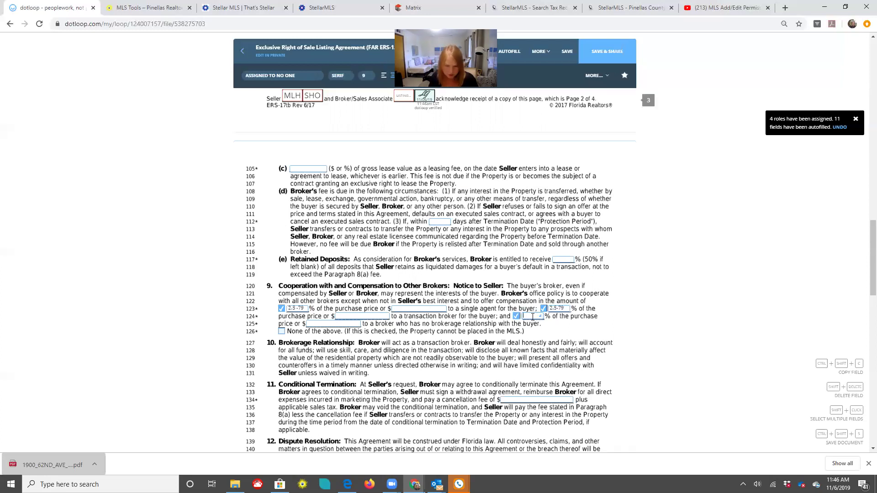
pyautogui.write('14')
pyautogui.press('BackSpace')
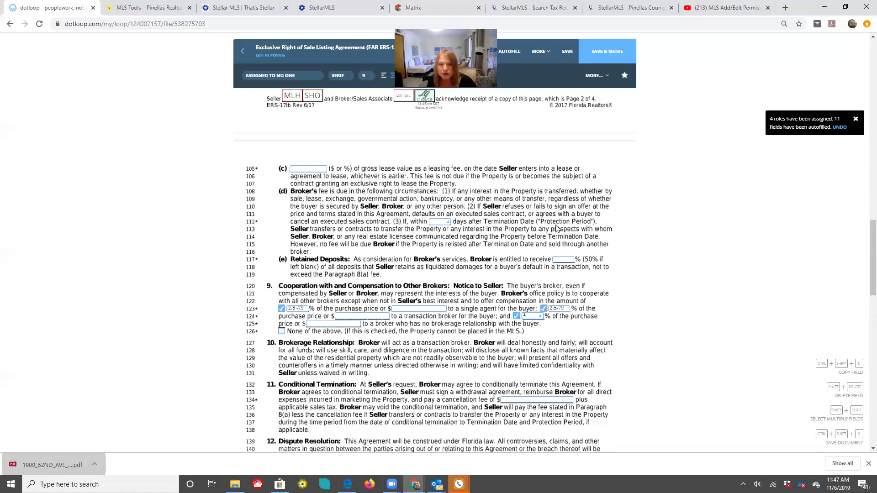
# Enter 180 days as the Protection Period after the Termination Date on line 112
pyautogui.press('Tab')
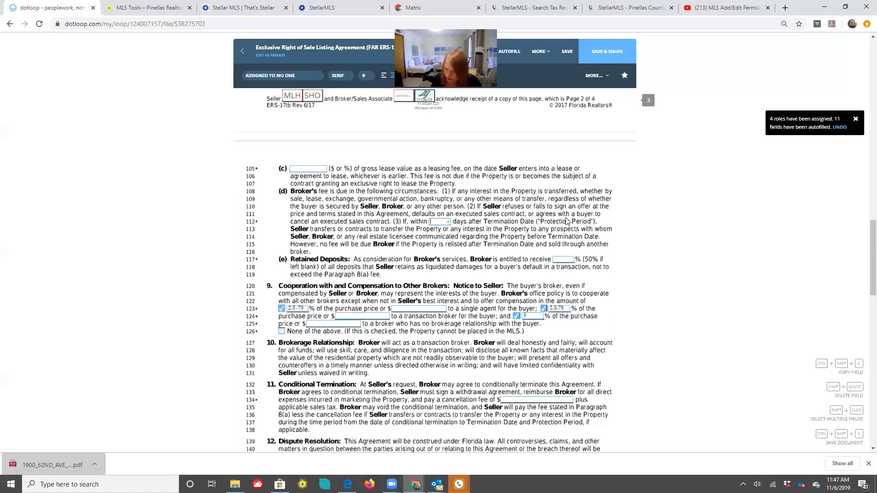
pyautogui.write('180')
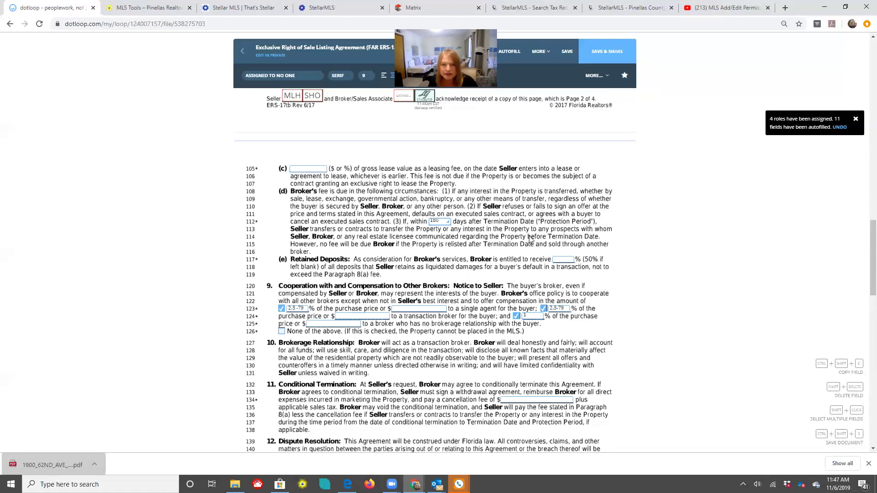
pyautogui.click(354, 237)
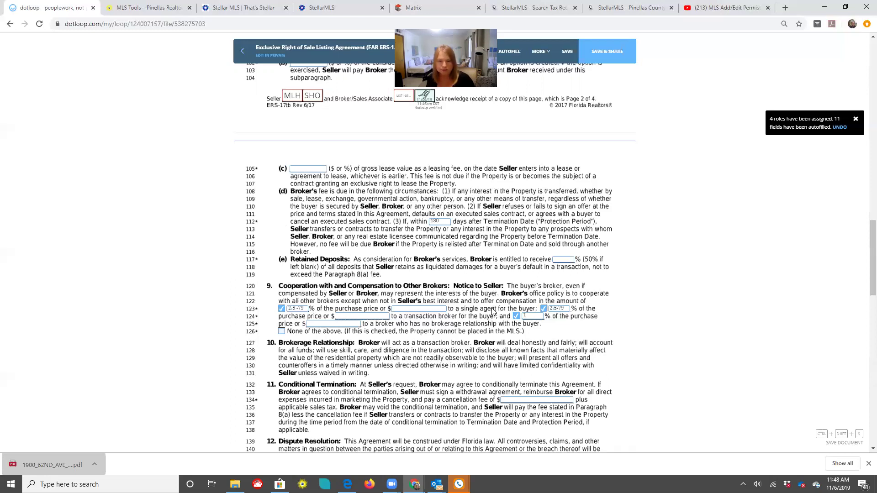
pyautogui.scroll(-2, 317, 170)
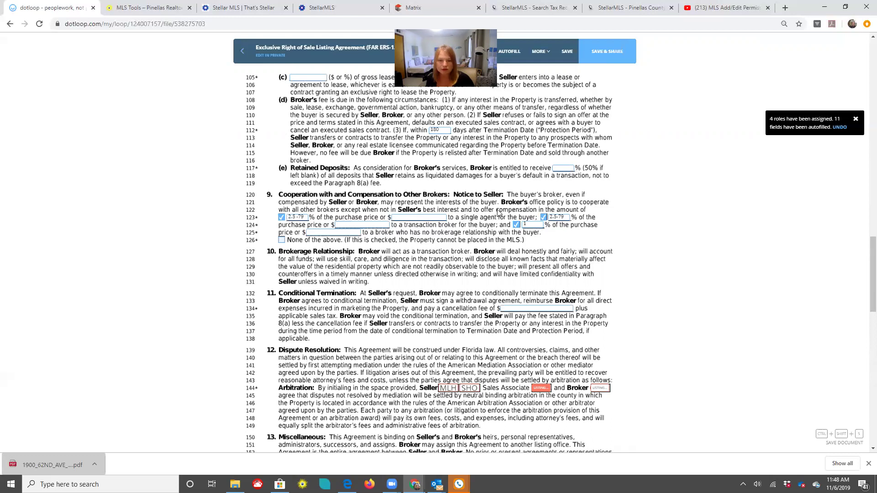
pyautogui.scroll(-2, 498, 213)
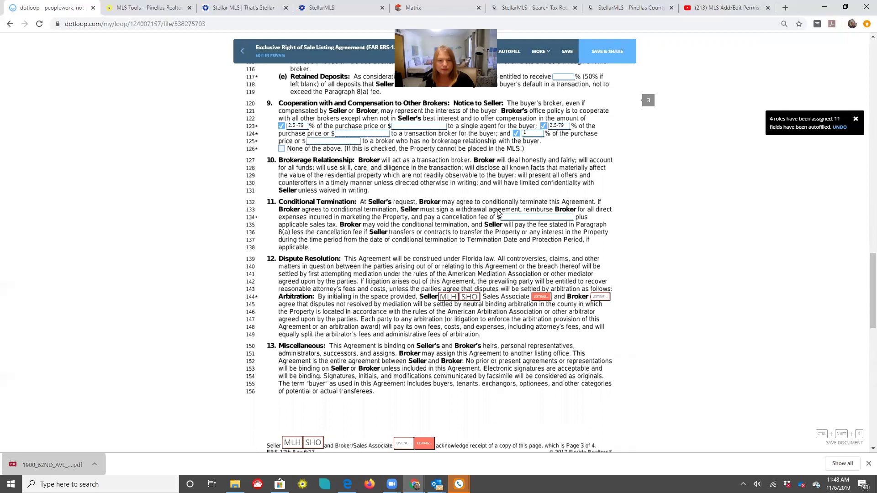
pyautogui.scroll(2, 514, 228)
pyautogui.scroll(1, 514, 228)
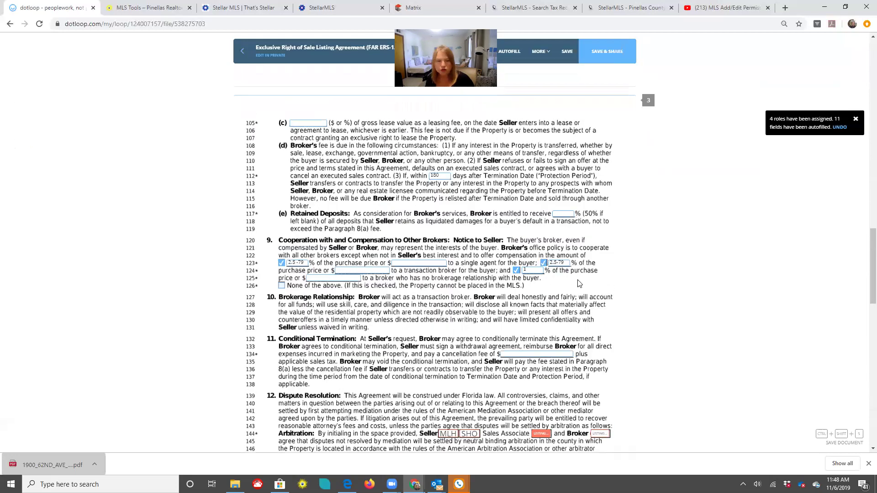
pyautogui.scroll(-2, 578, 283)
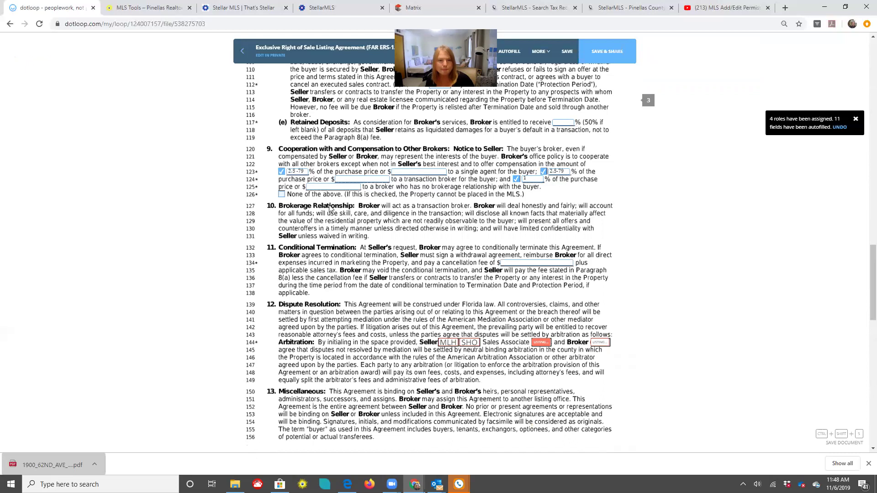
pyautogui.scroll(5, 331, 208)
pyautogui.scroll(2, 272, 231)
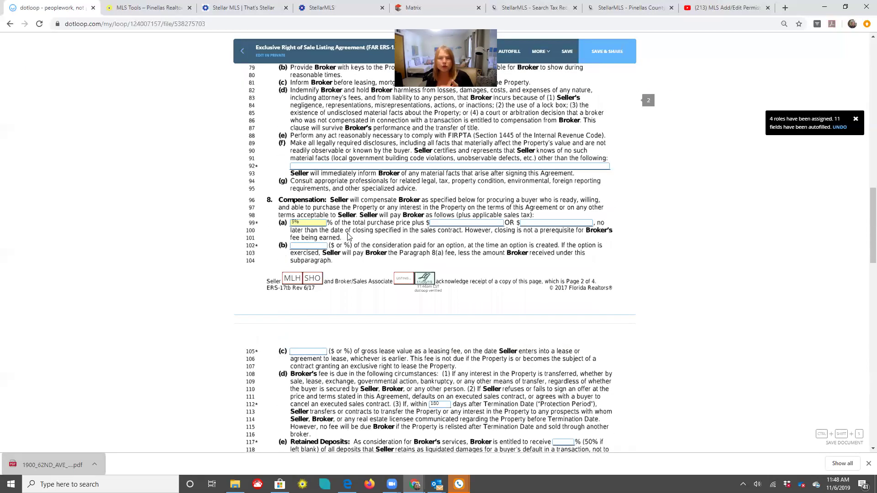
pyautogui.scroll(-2, 349, 236)
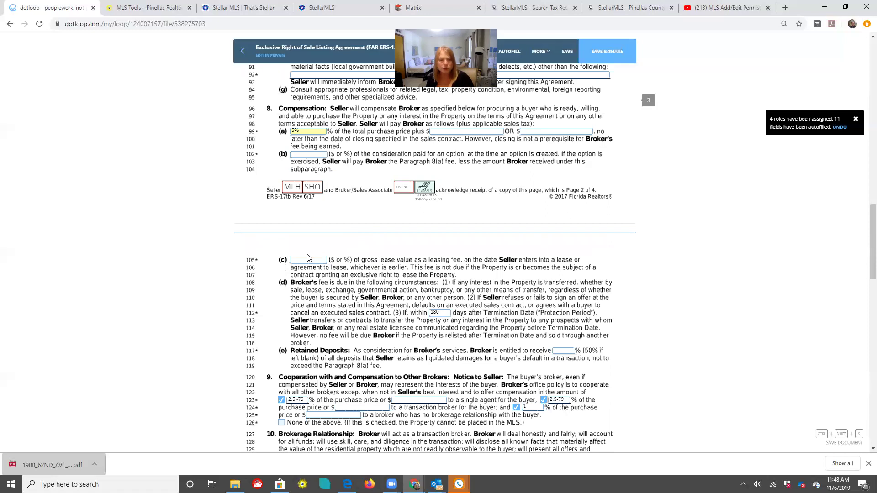
pyautogui.scroll(-3, 310, 249)
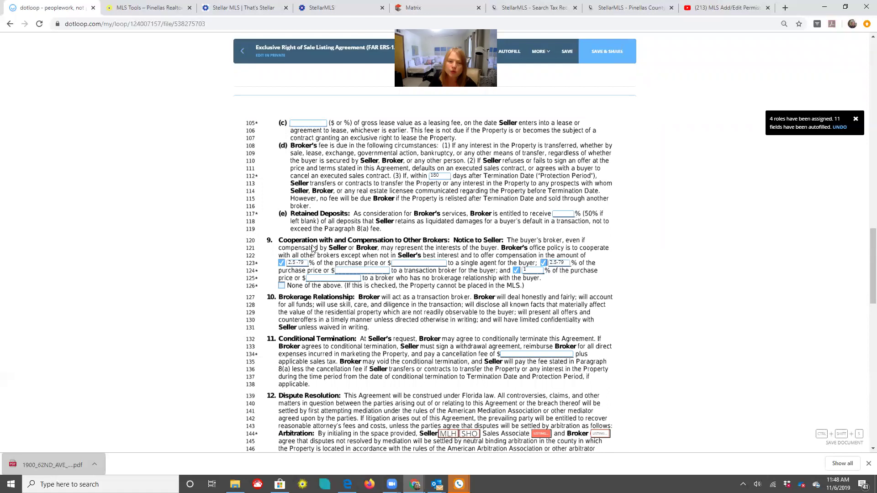
pyautogui.scroll(5, 315, 270)
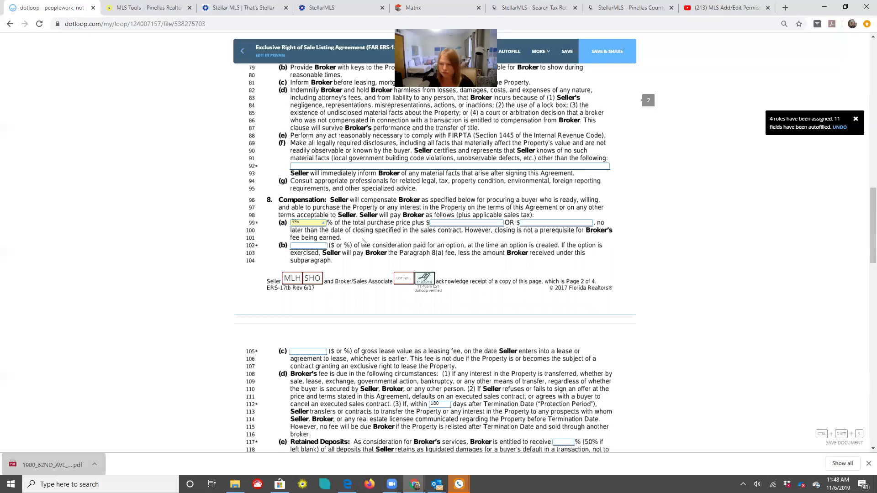
pyautogui.scroll(-5, 362, 242)
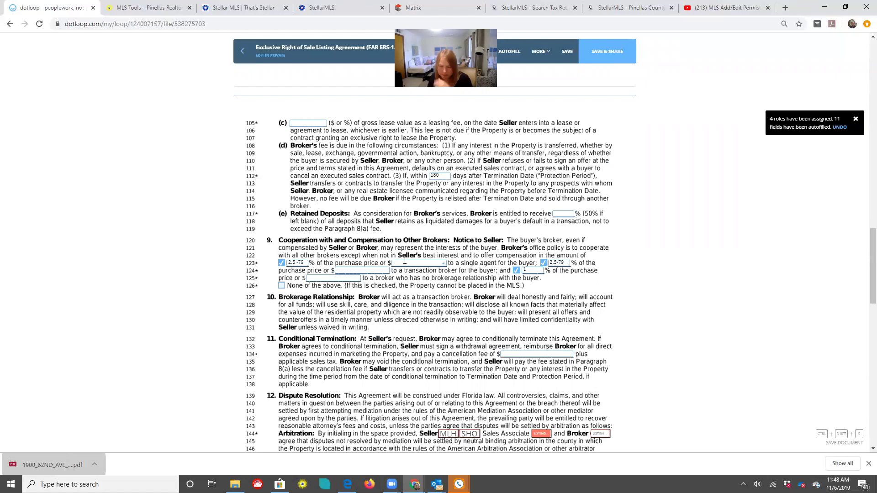
pyautogui.scroll(-5, 411, 264)
pyautogui.scroll(-10, 417, 267)
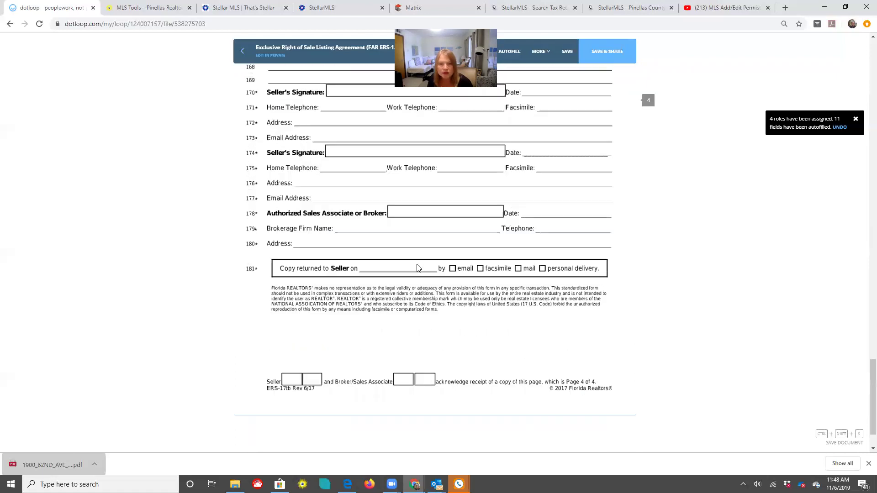
pyautogui.scroll(7, 390, 303)
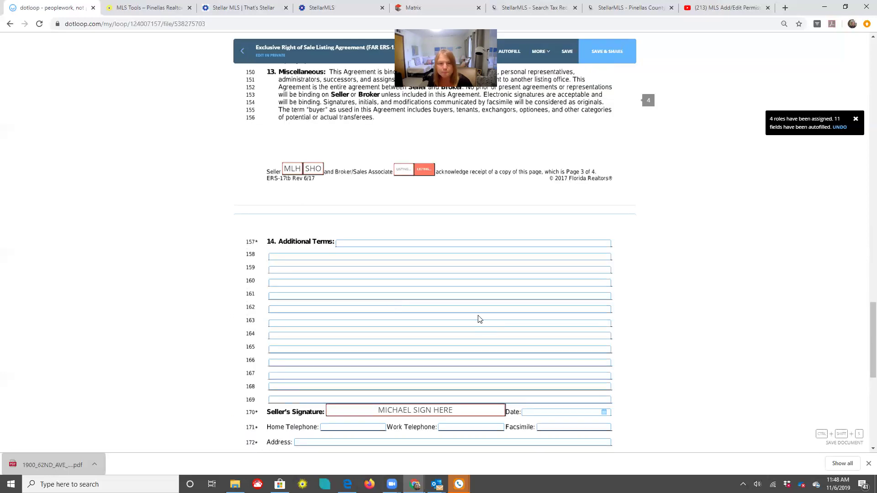
pyautogui.scroll(10, 480, 319)
pyautogui.scroll(4, 480, 319)
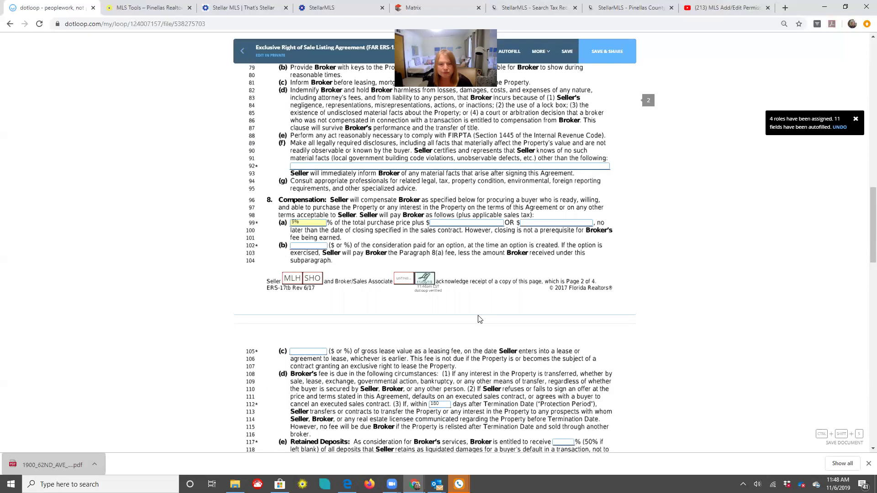
pyautogui.scroll(-3, 480, 319)
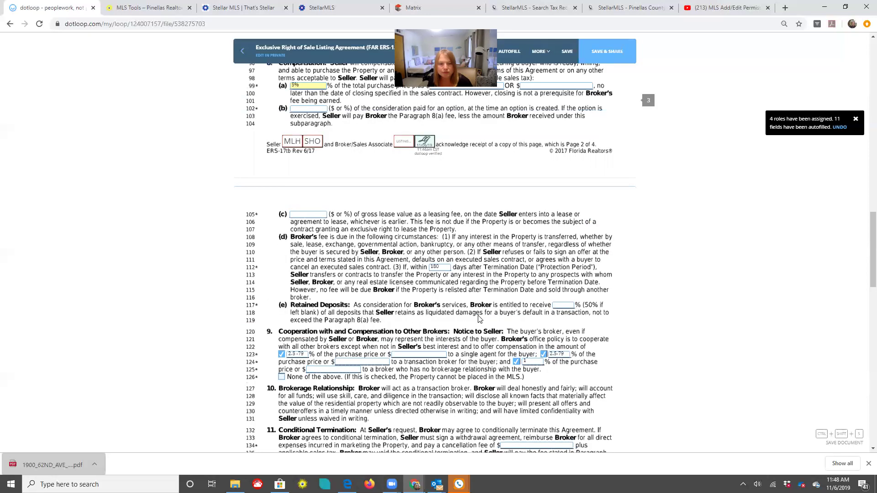
pyautogui.scroll(-3, 480, 319)
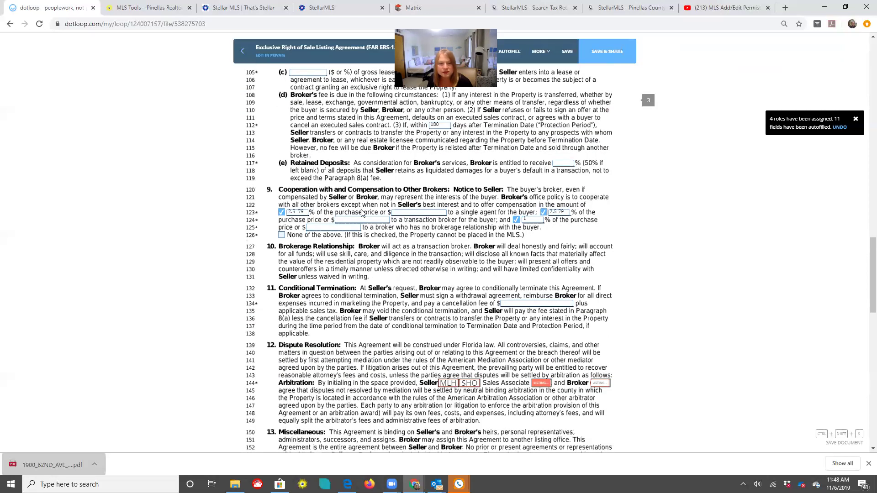
pyautogui.scroll(-1, 362, 213)
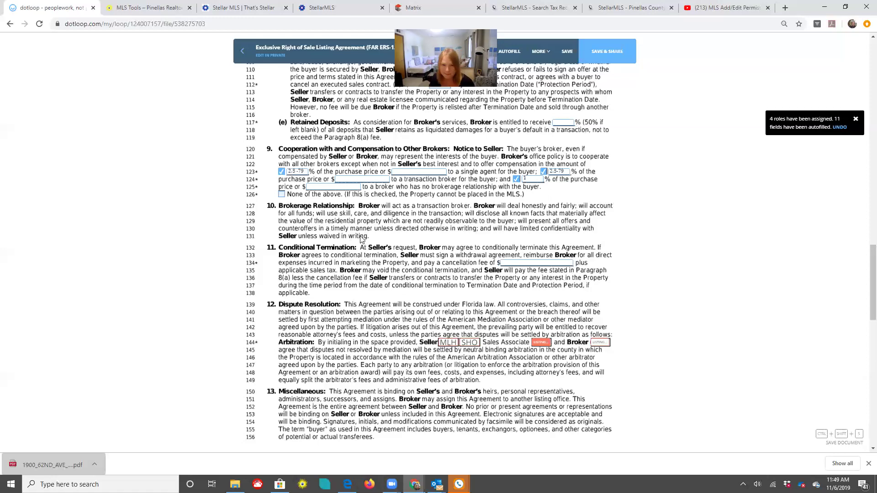
pyautogui.scroll(-1, 433, 209)
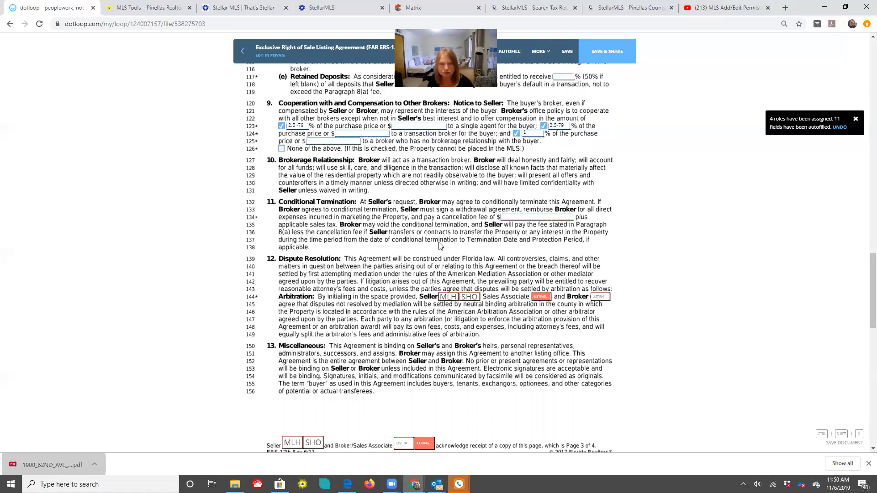
pyautogui.scroll(-2, 389, 222)
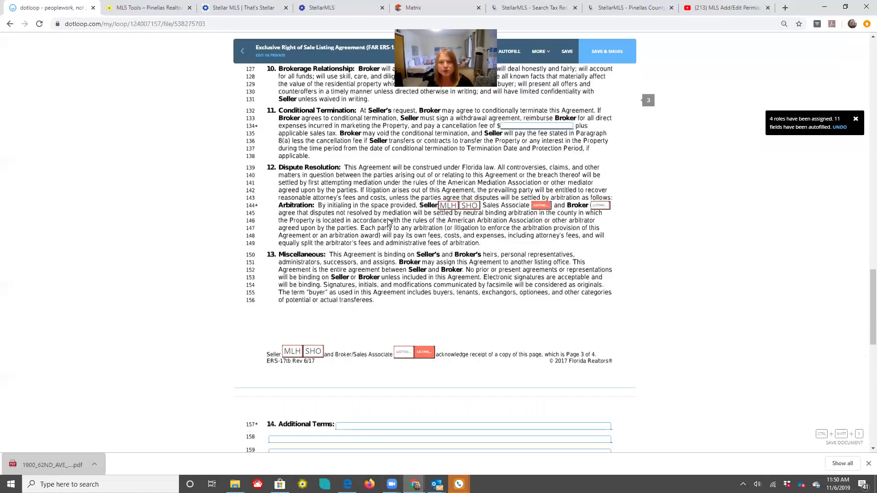
# Initial the line 144 arbitration clause as sales associate, then scroll down to Additional Terms
pyautogui.click(543, 206)
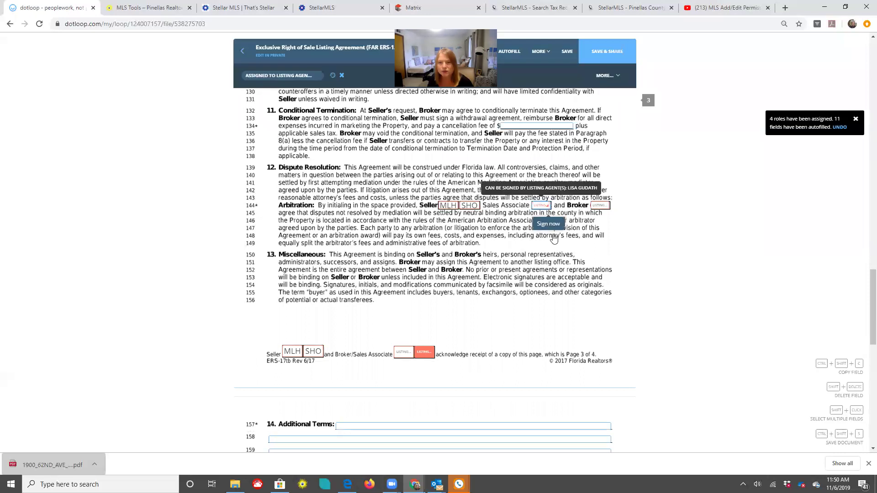
pyautogui.click(548, 226)
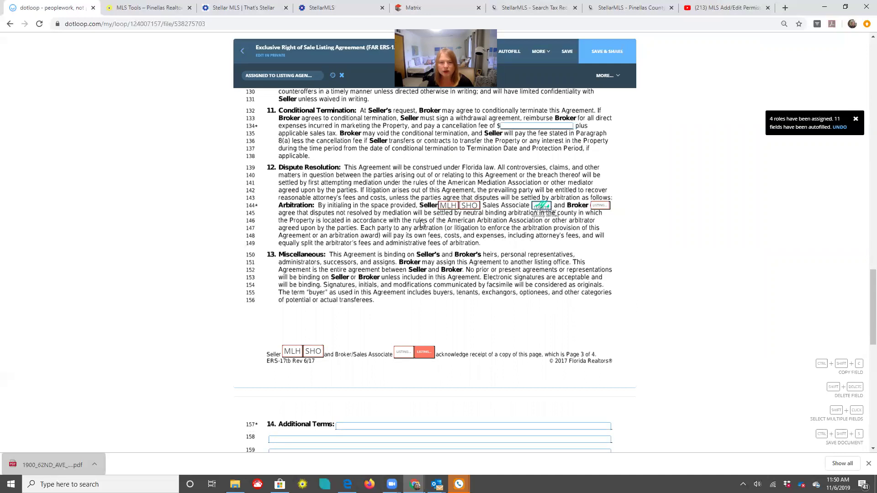
pyautogui.scroll(-1, 386, 214)
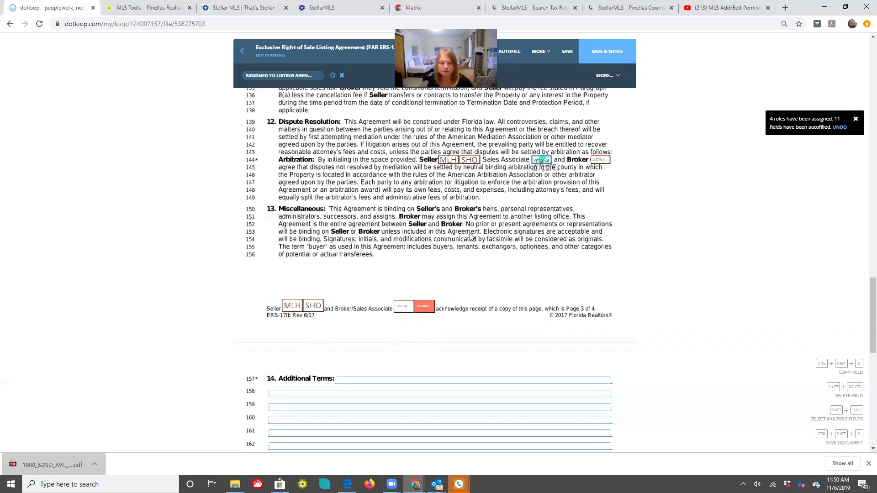
pyautogui.scroll(-3, 364, 238)
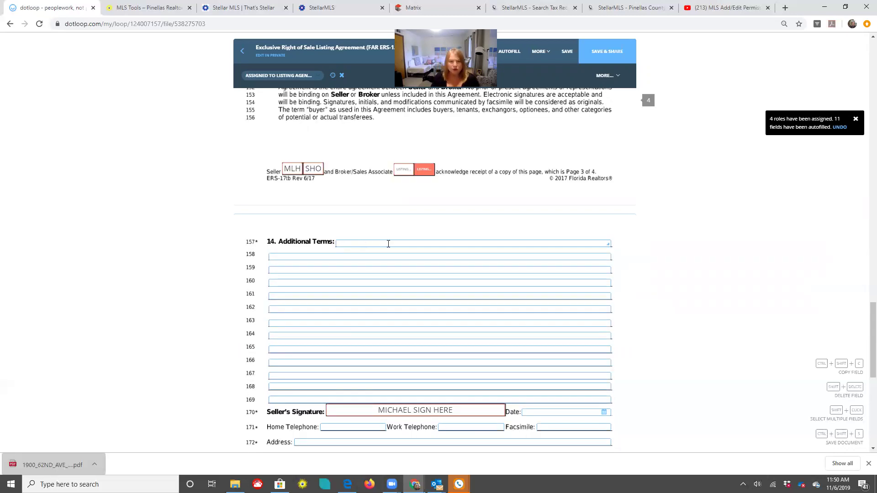
# Enter 'if the listing agent is the selling agent total commission will be 4%' in Additional Terms
pyautogui.click(478, 259)
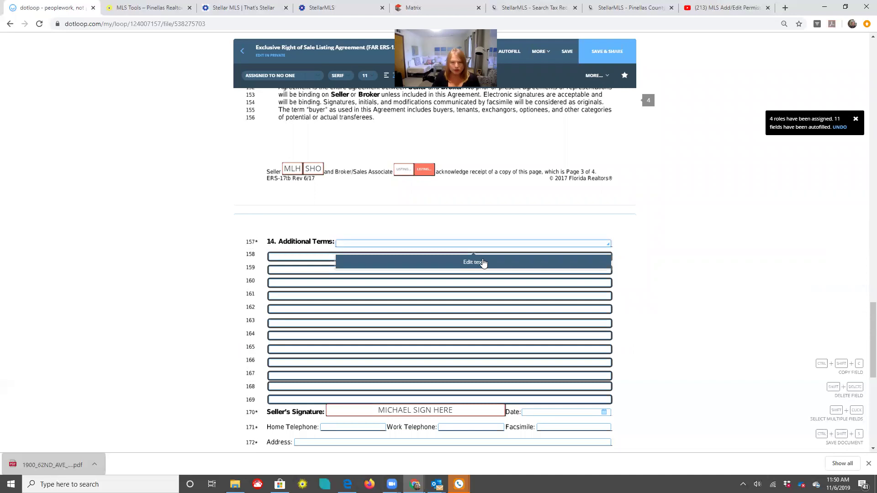
pyautogui.click(497, 259)
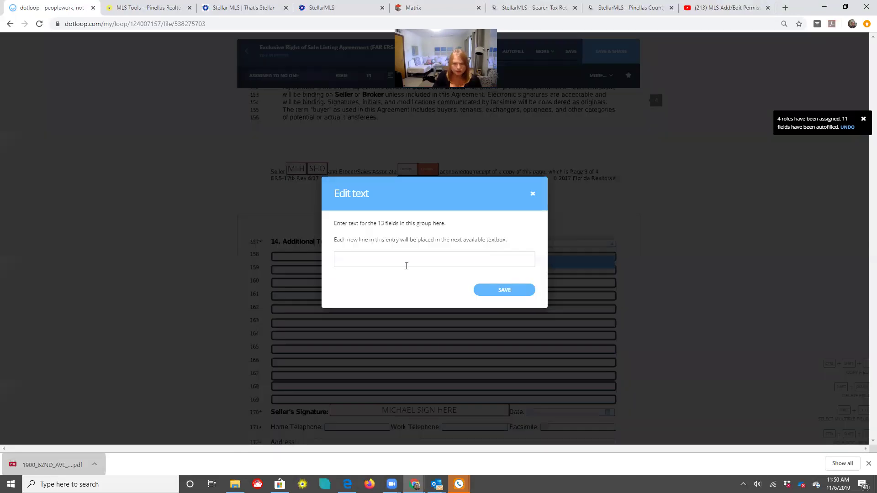
pyautogui.write('if the listing agent ')
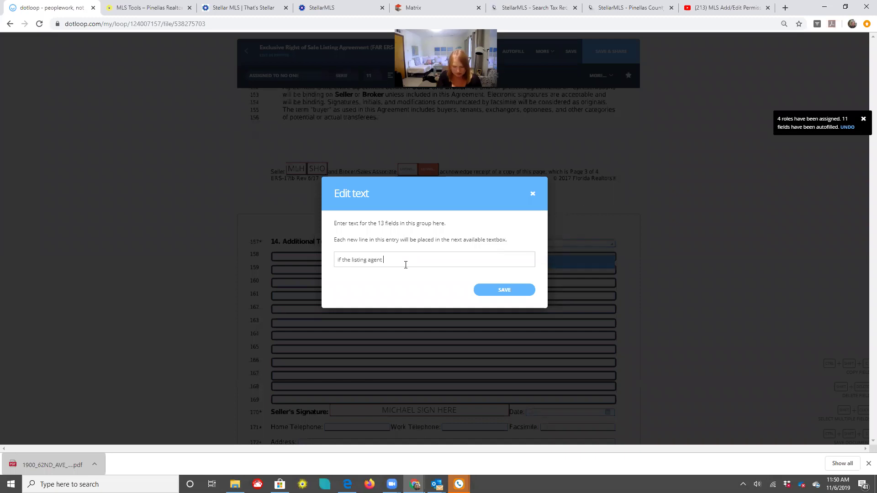
pyautogui.write('is the selling agent ')
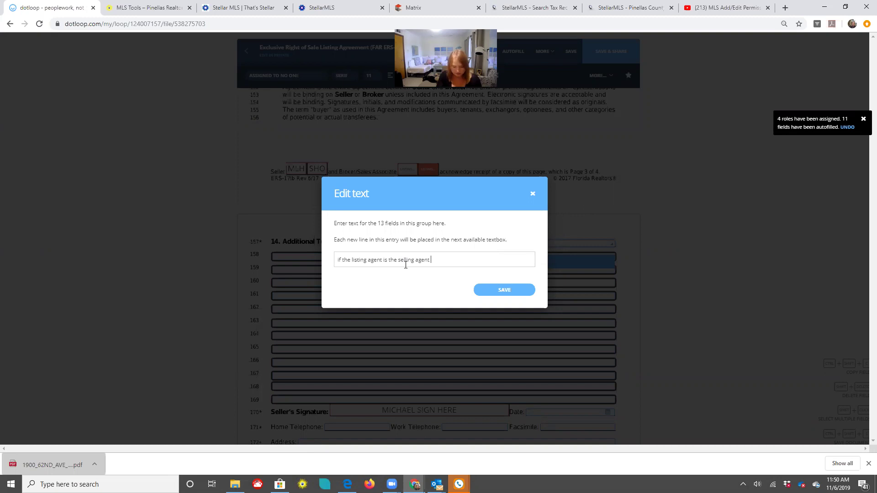
pyautogui.write('total commission will be 4%')
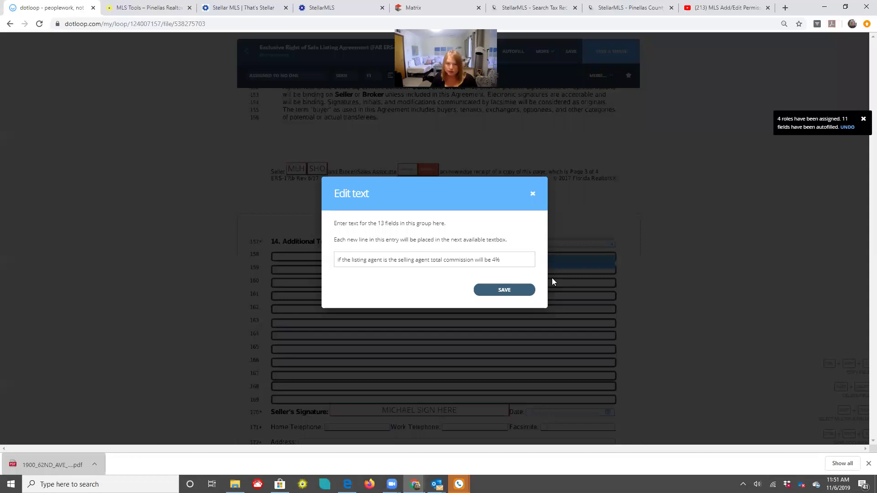
pyautogui.click(505, 290)
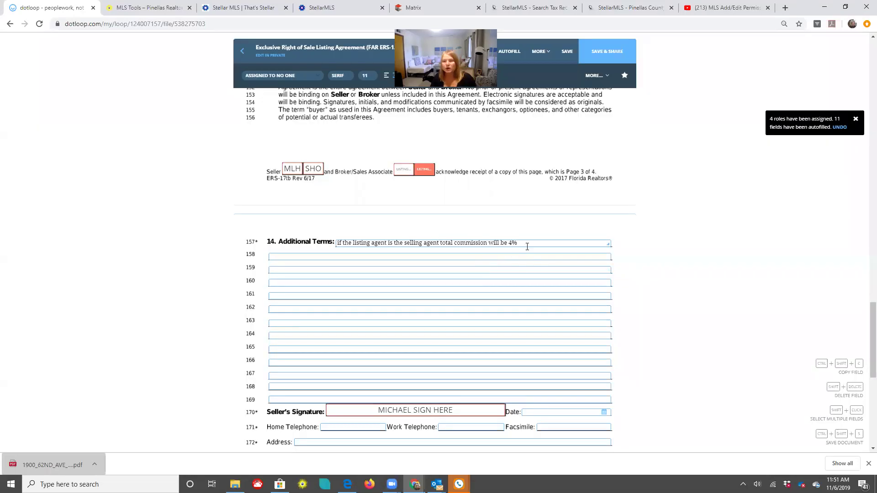
# Append 'Chandelier in hall does not convey.', correct its spelling, and save the terms
pyautogui.click(500, 266)
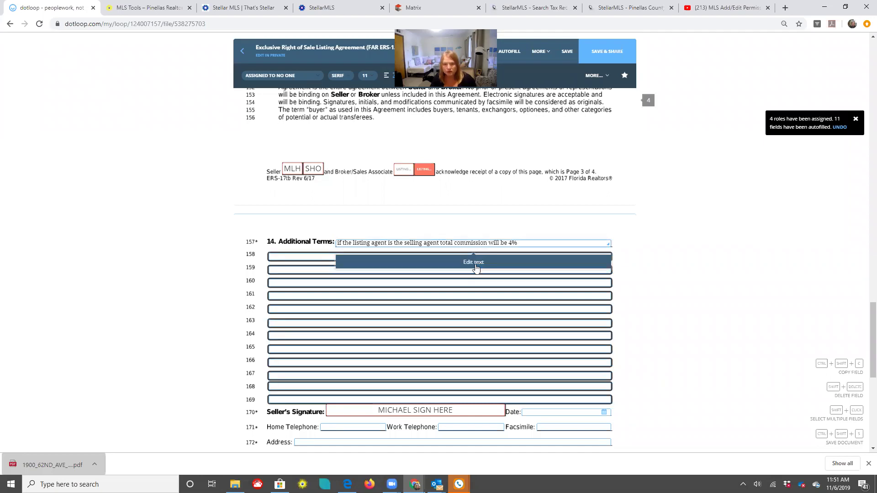
pyautogui.click(476, 267)
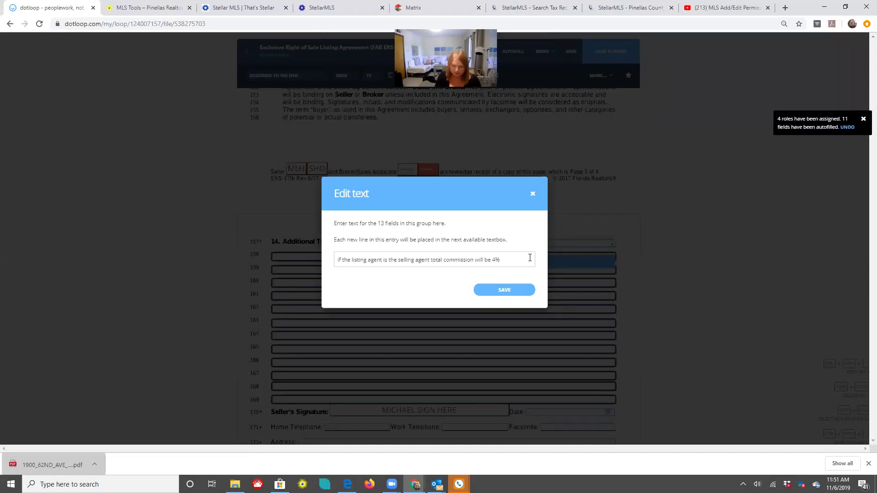
pyautogui.write('. C')
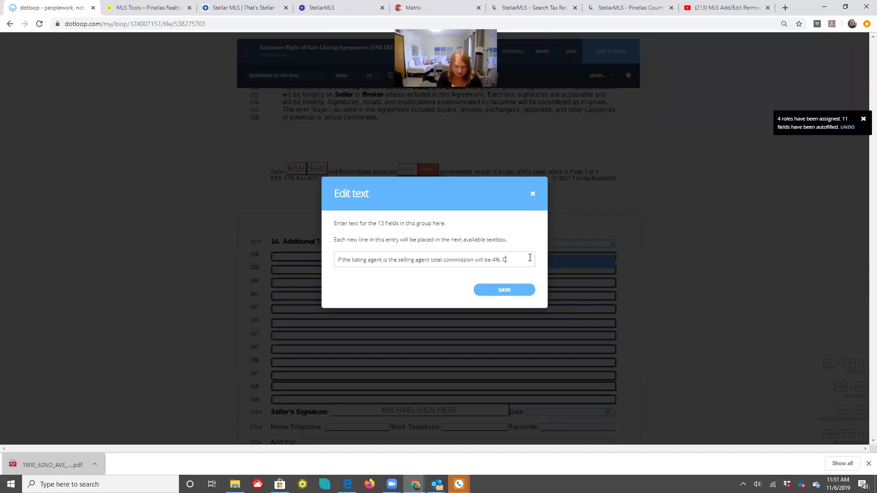
pyautogui.write('hanel')
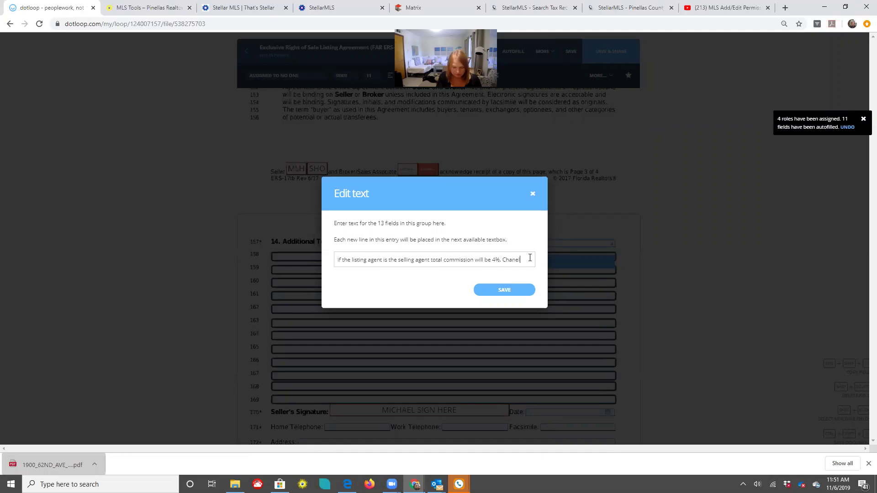
pyautogui.write('ier in')
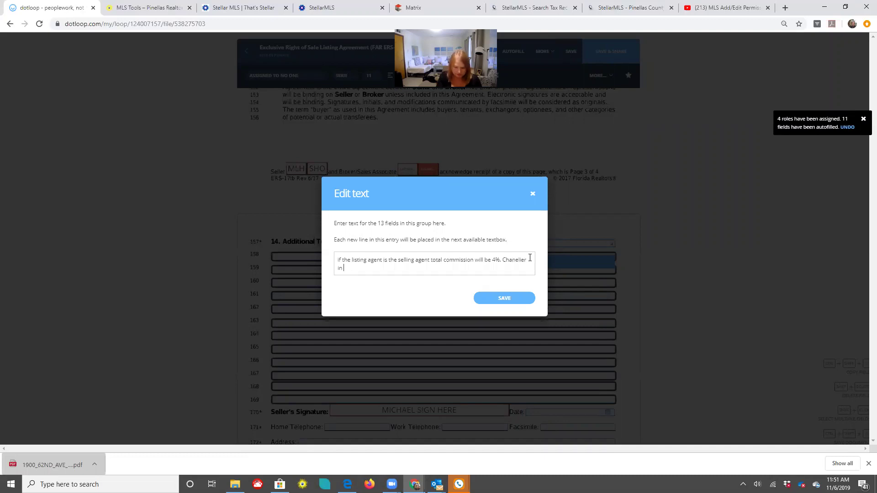
pyautogui.write(' hall does not convey')
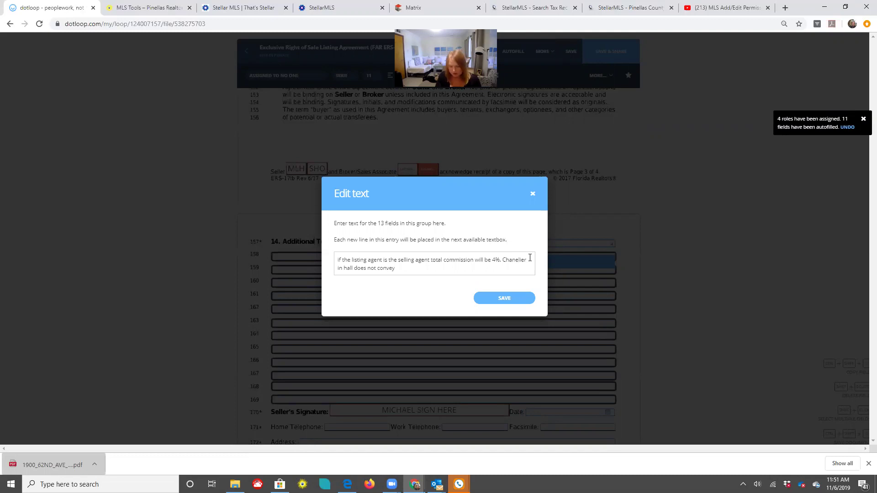
pyautogui.write('.')
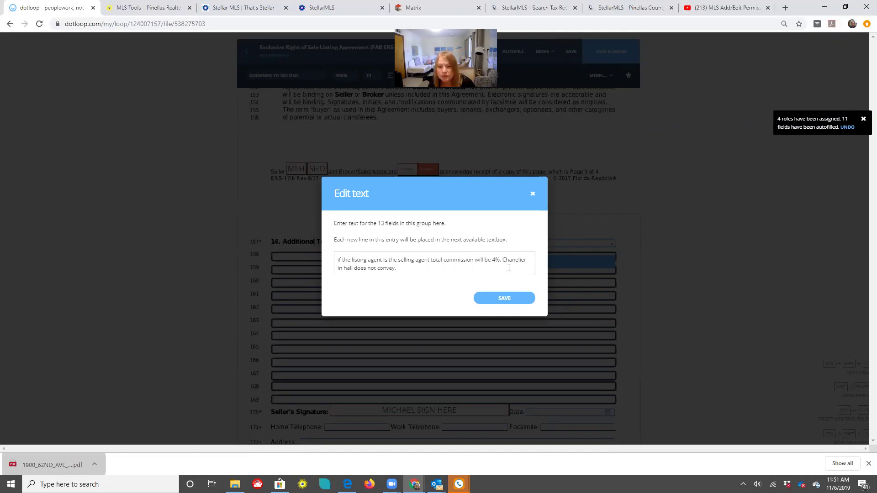
pyautogui.hotkey('ctrl', 'shift', 'Left')
pyautogui.hotkey('ctrl', 'shift', 'Left')
pyautogui.hotkey('ctrl', 'shift', 'Left')
pyautogui.hotkey('ctrl', 'shift', 'Left')
pyautogui.hotkey('ctrl', 'shift', 'Left')
pyautogui.hotkey('ctrl', 'shift', 'Left')
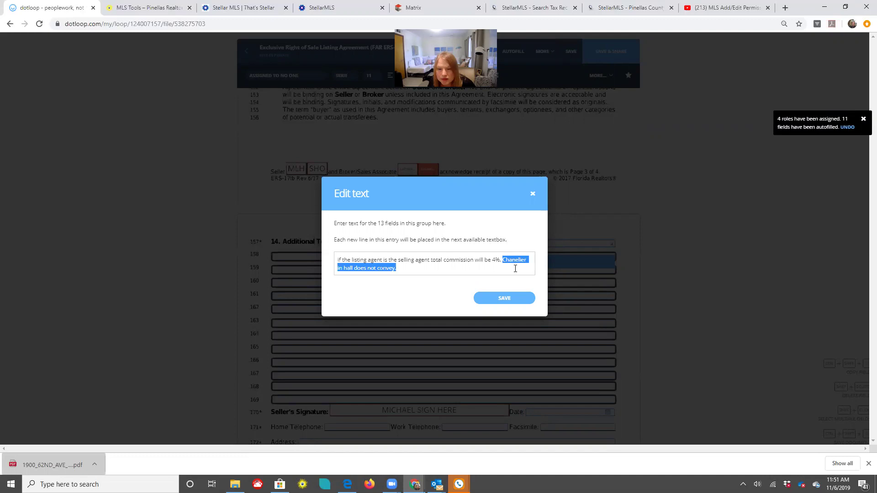
pyautogui.click(515, 260)
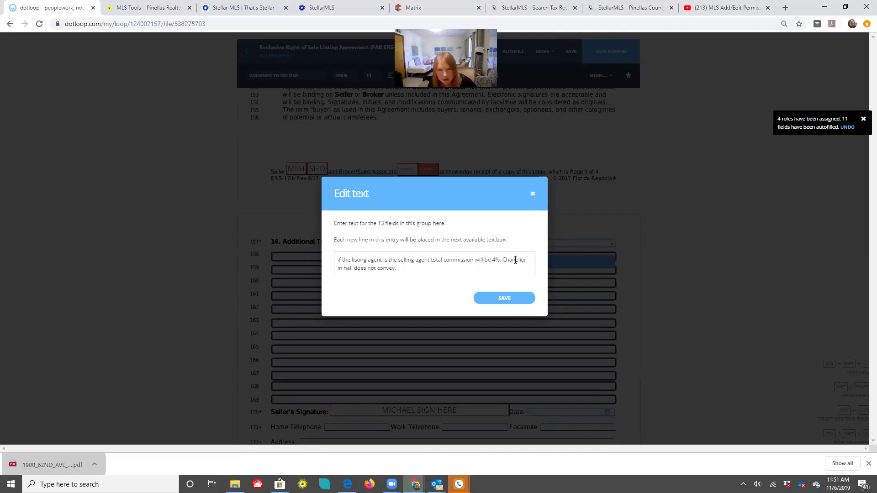
pyautogui.write('d')
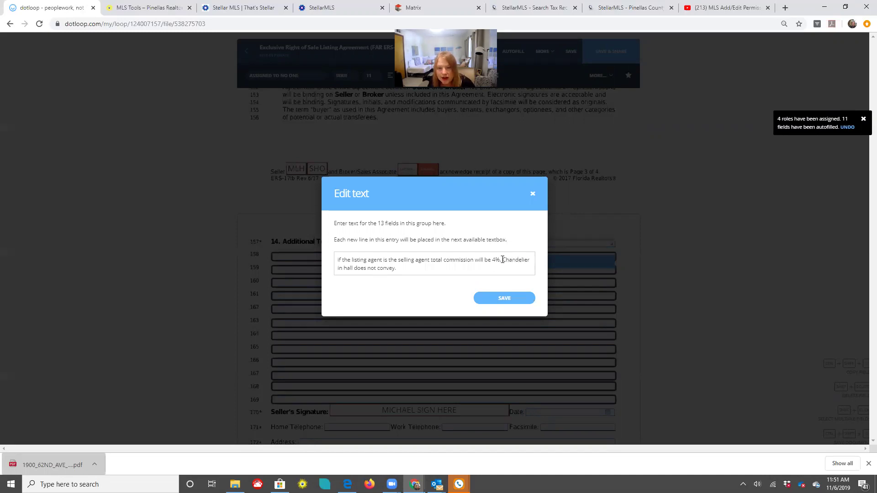
pyautogui.click(507, 271)
pyautogui.hotkey('ctrl', 'shift', 'Left')
pyautogui.hotkey('ctrl', 'shift', 'Left')
pyautogui.hotkey('ctrl', 'shift', 'Left')
pyautogui.hotkey('ctrl', 'shift', 'Left')
pyautogui.hotkey('ctrl', 'shift', 'Left')
pyautogui.hotkey('ctrl', 'shift', 'Left')
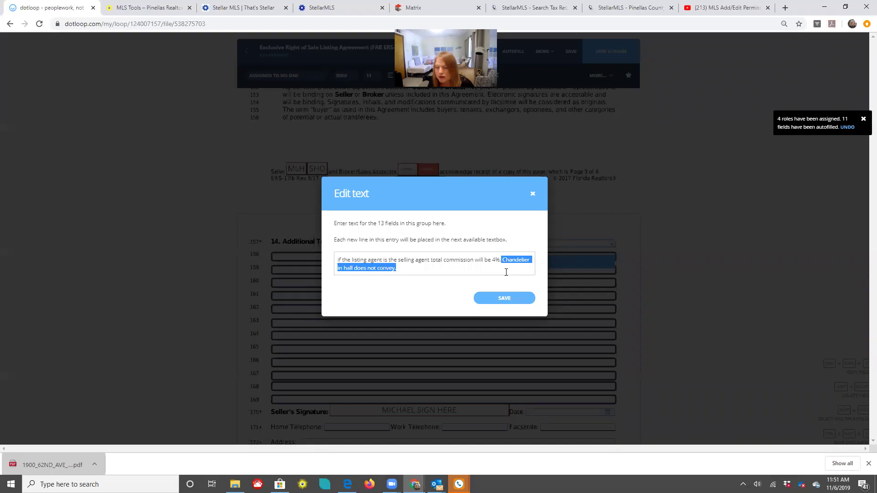
pyautogui.click(569, 289)
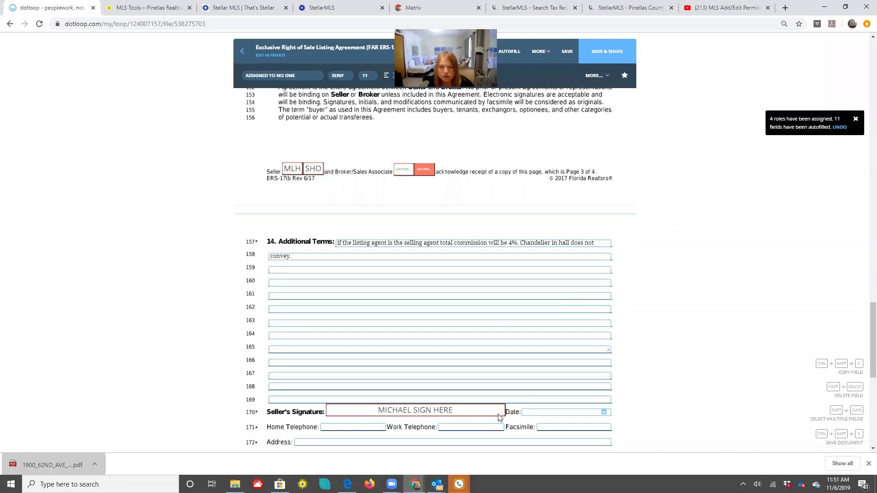
# Check the line 181 email box, add the agent's page 4 initials, then save and exit
pyautogui.scroll(-4, 499, 418)
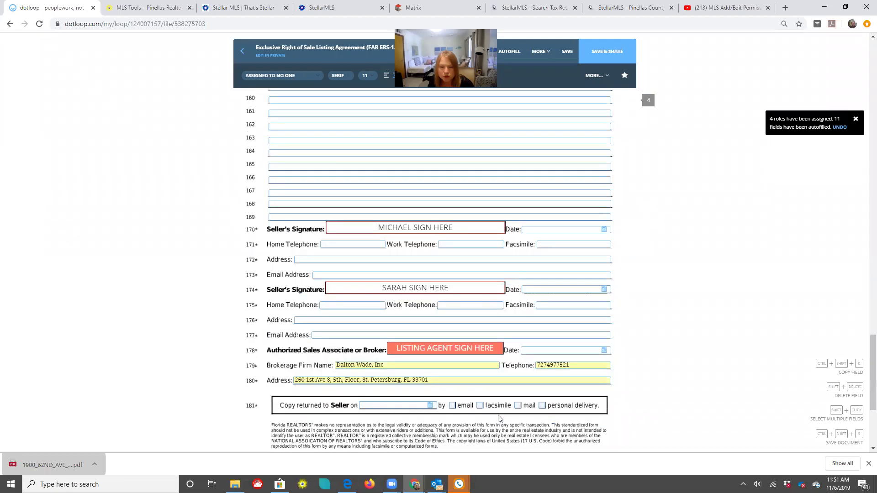
pyautogui.scroll(-2, 499, 418)
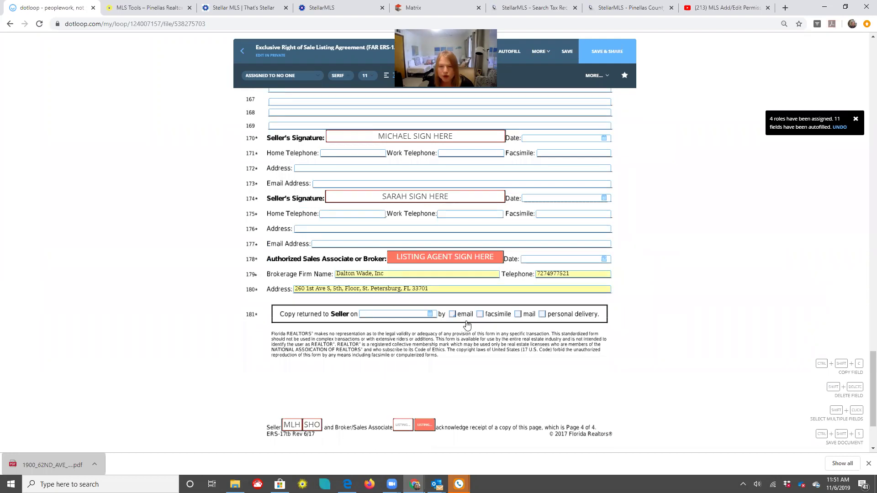
pyautogui.click(452, 314)
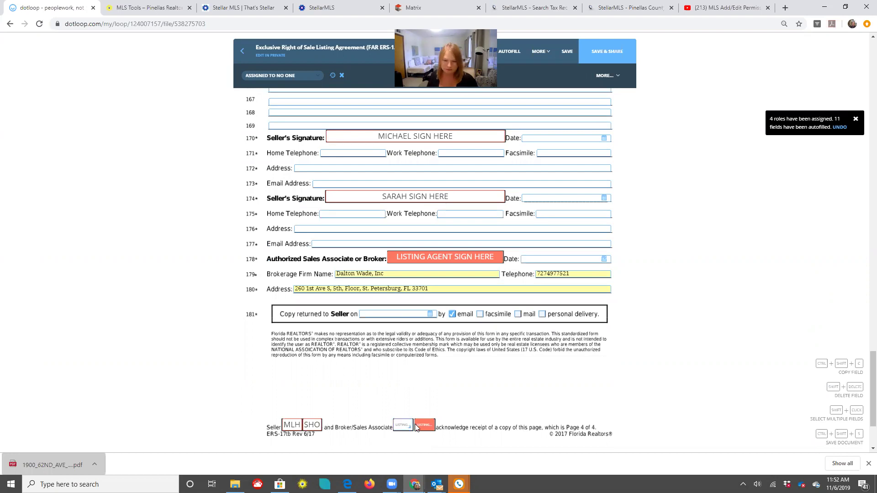
pyautogui.click(427, 439)
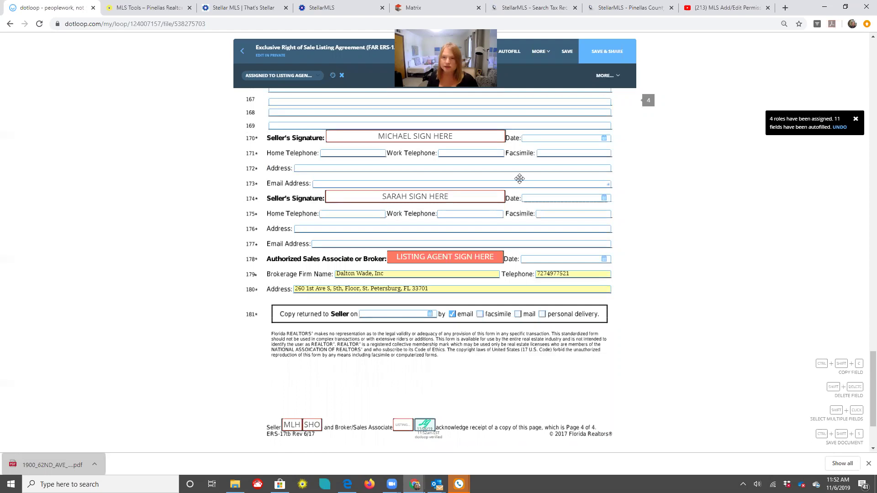
pyautogui.click(567, 53)
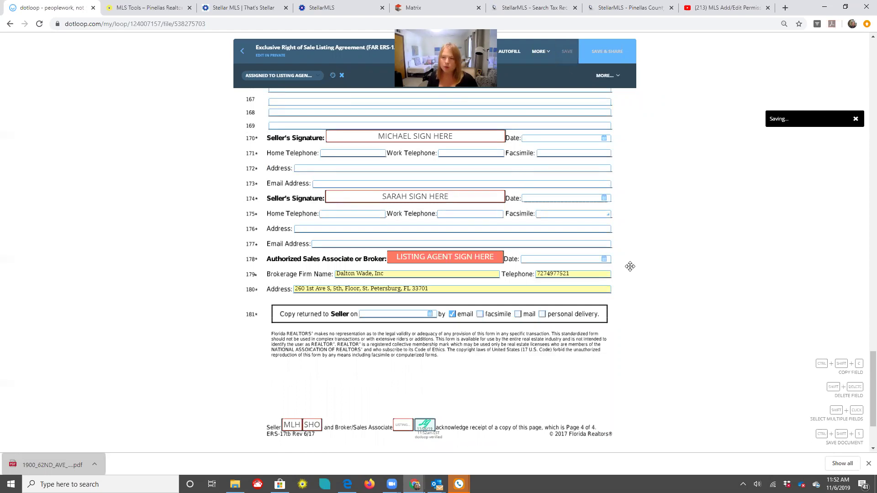
pyautogui.click(243, 53)
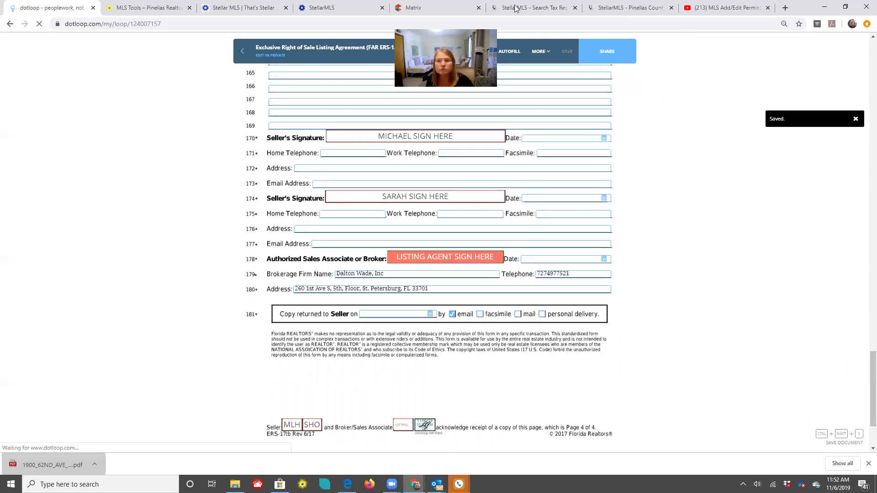
# Close the duplicate StellarMLS tax search tabs and go to the Matrix Add/Edit page
pyautogui.click(615, 10)
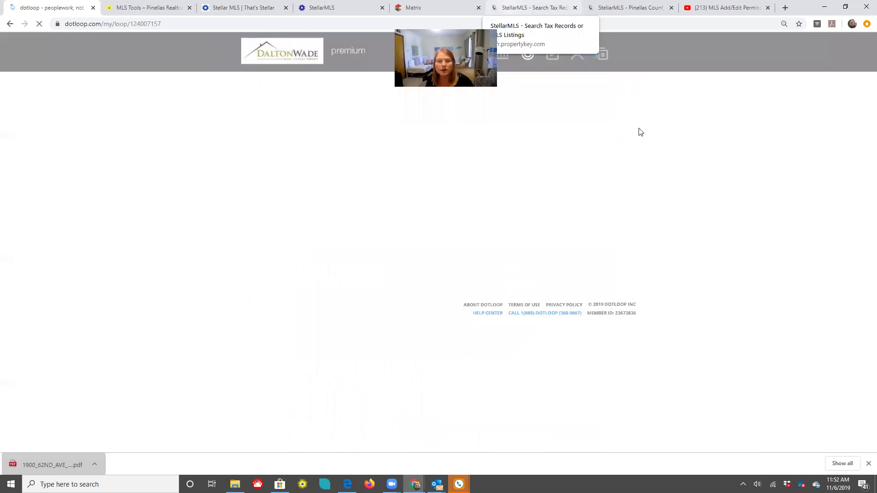
pyautogui.click(7, 28)
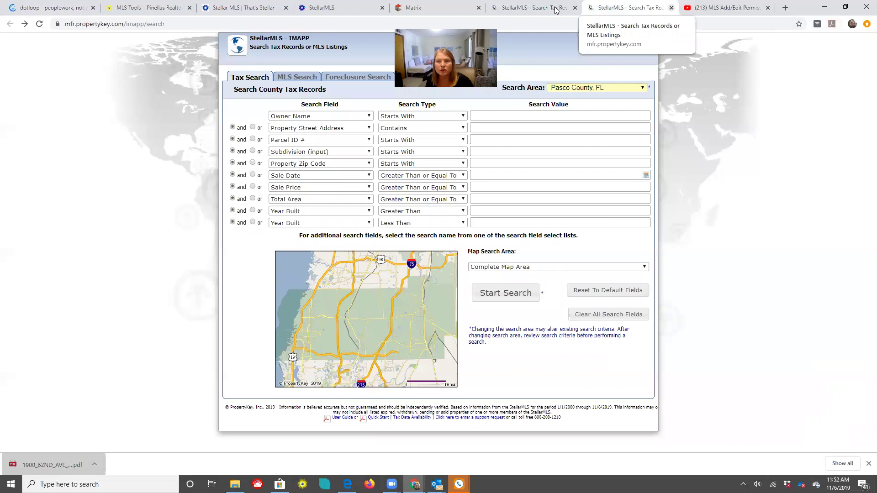
pyautogui.click(552, 9)
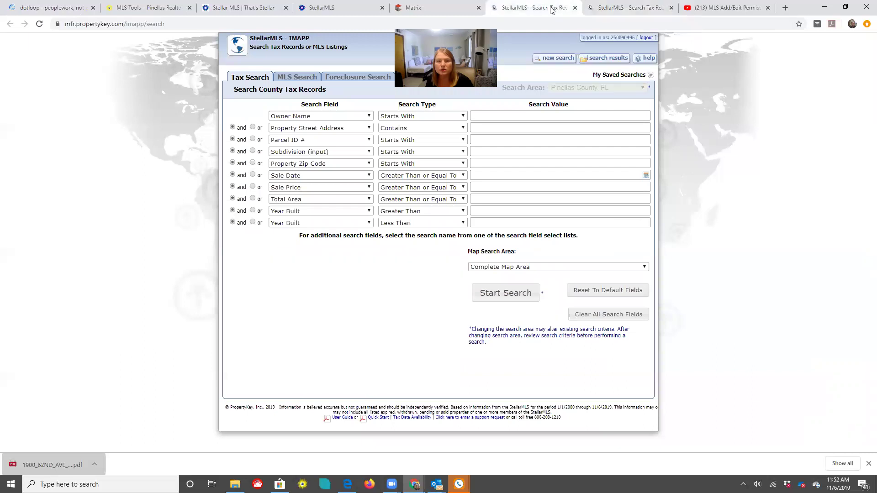
pyautogui.click(575, 8)
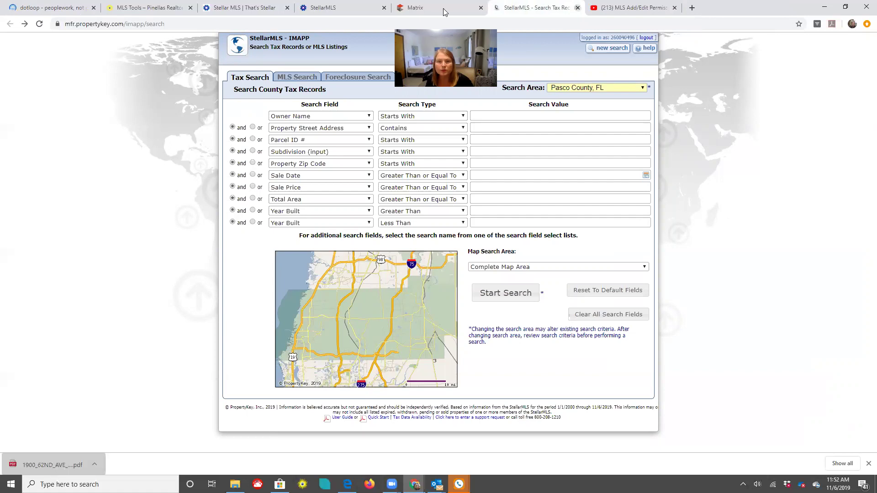
pyautogui.hotkey('ctrl', 'w')
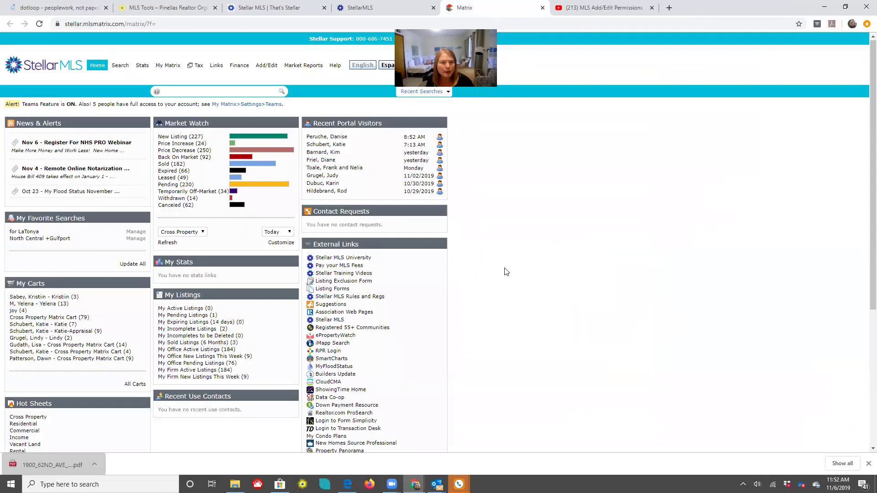
pyautogui.click(266, 66)
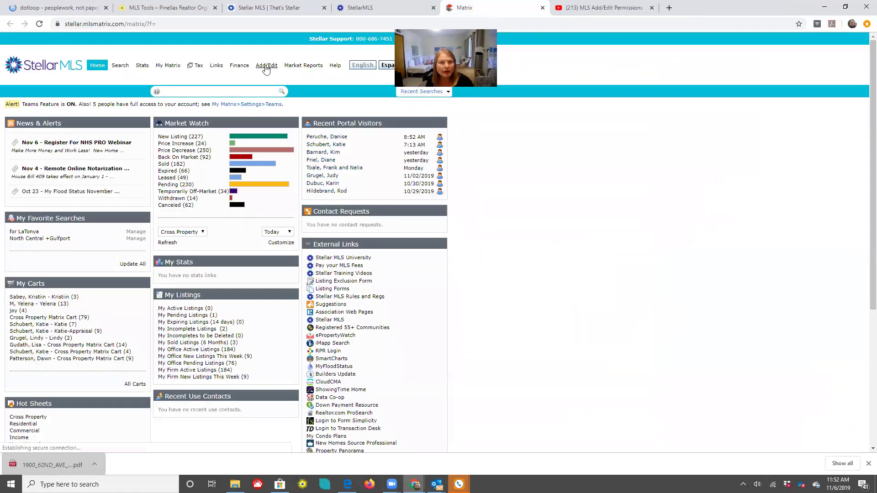
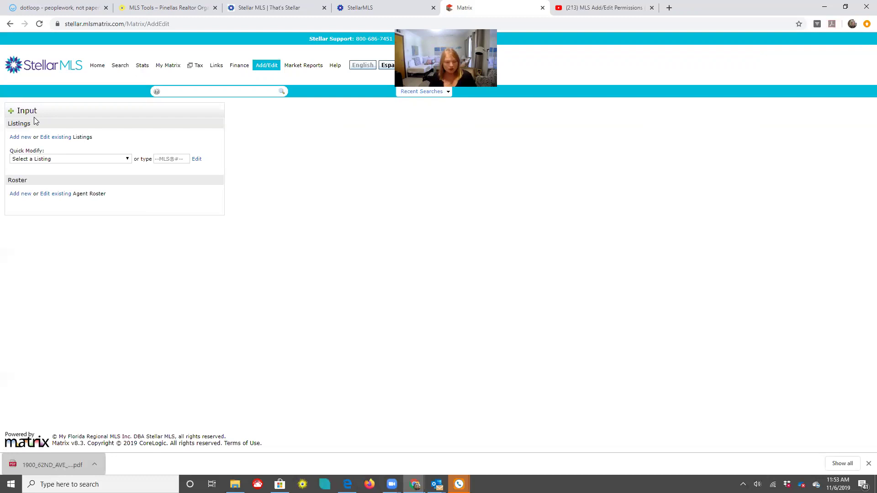
# Start a new listing using the Residential - Add/Edit Listing Fields form
pyautogui.click(24, 139)
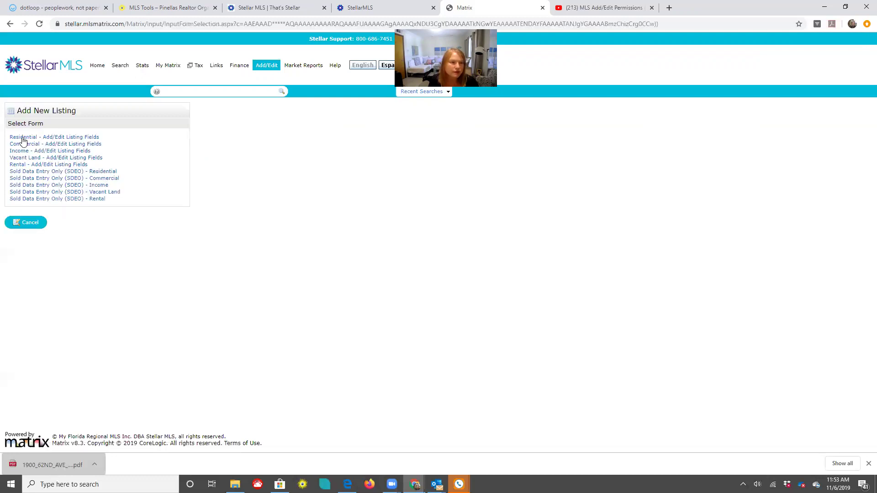
pyautogui.click(33, 139)
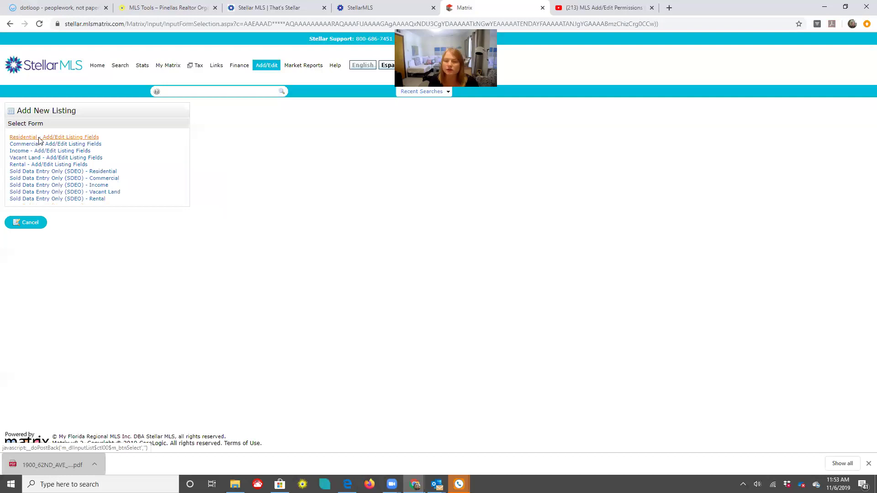
pyautogui.click(39, 139)
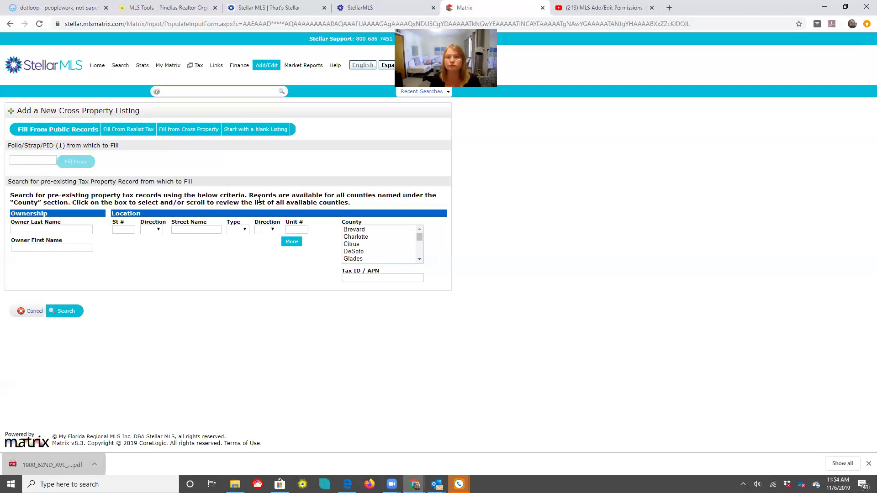
# Look up the seller in dotloop and enter the owner's last and first name in the search form
pyautogui.click(36, 9)
pyautogui.scroll(-10, 450, 256)
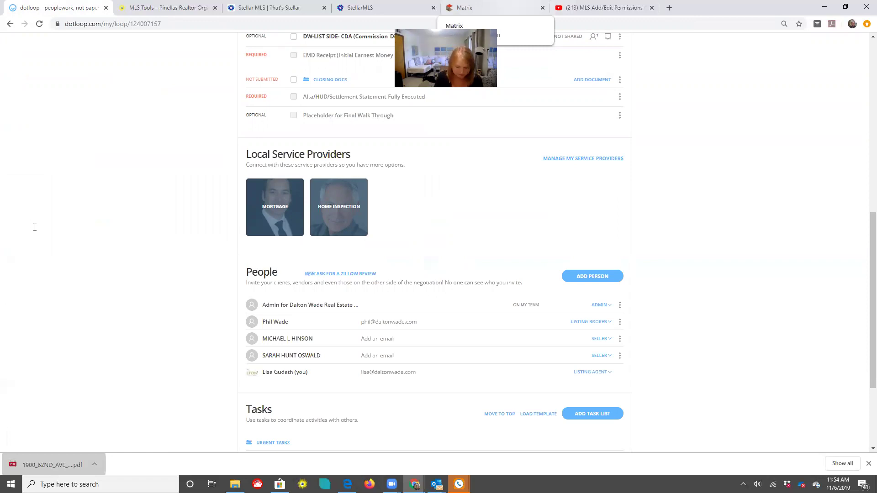
pyautogui.hotkey('ctrl', '5')
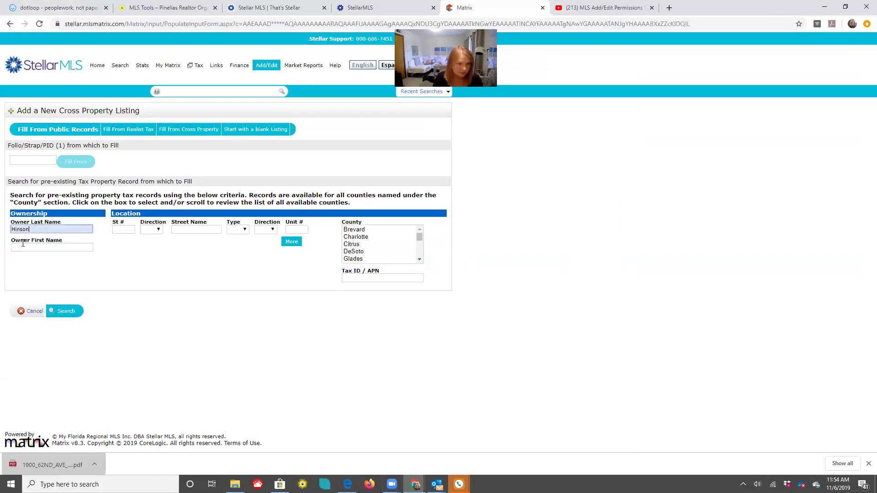
pyautogui.press('Tab')
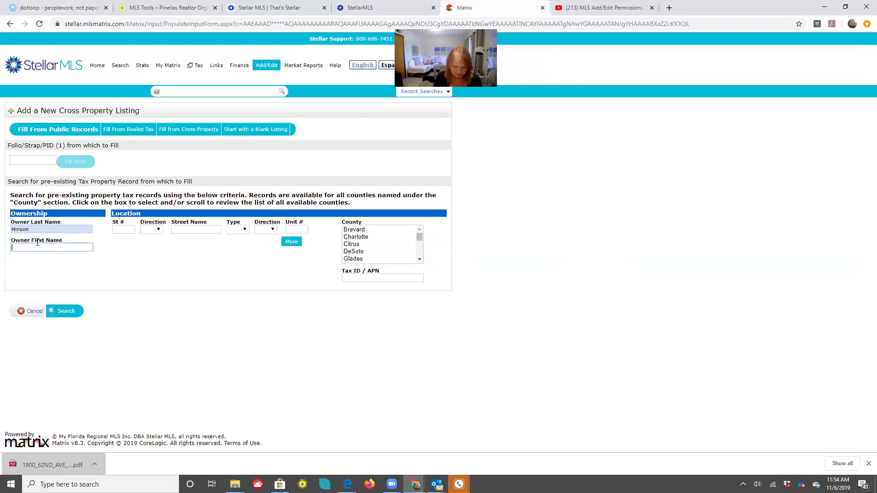
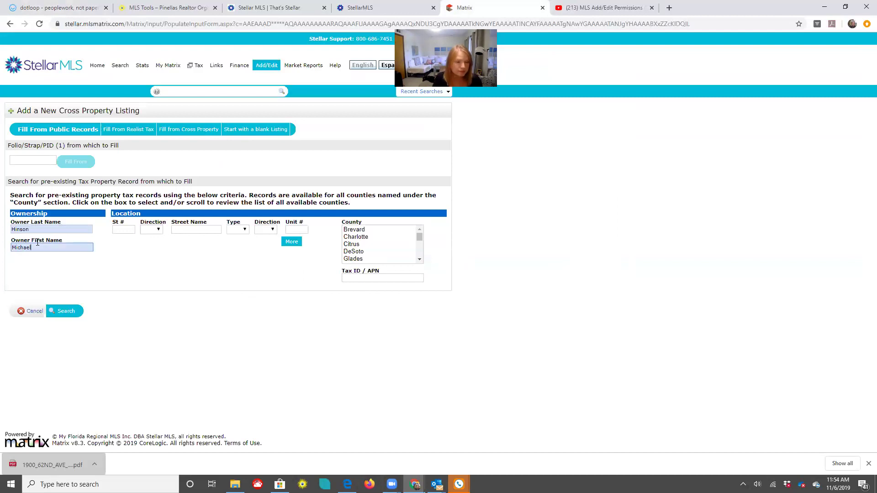
pyautogui.click(130, 228)
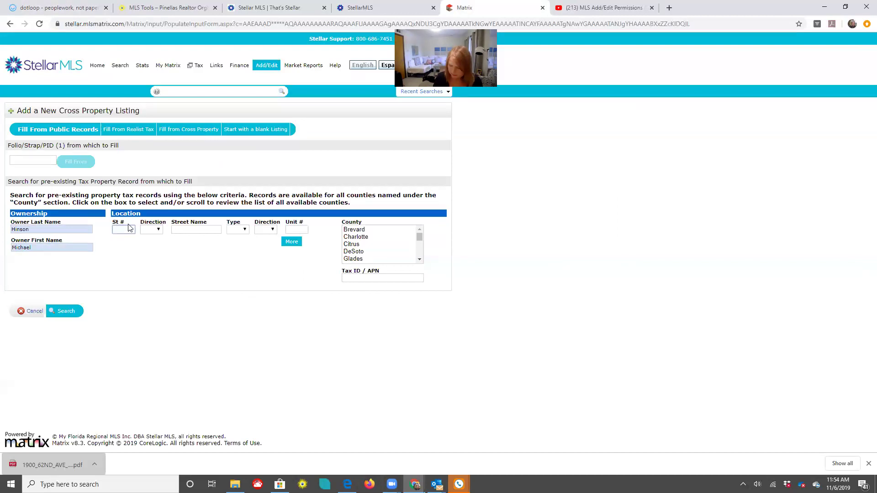
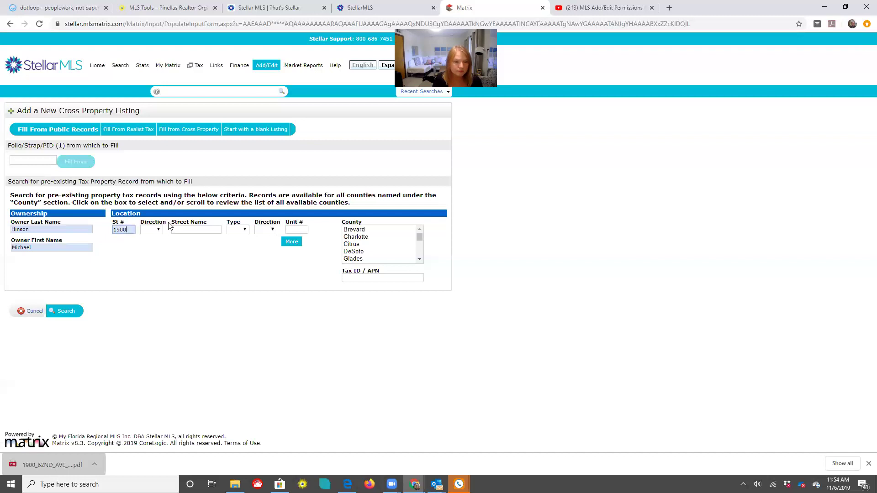
pyautogui.click(185, 229)
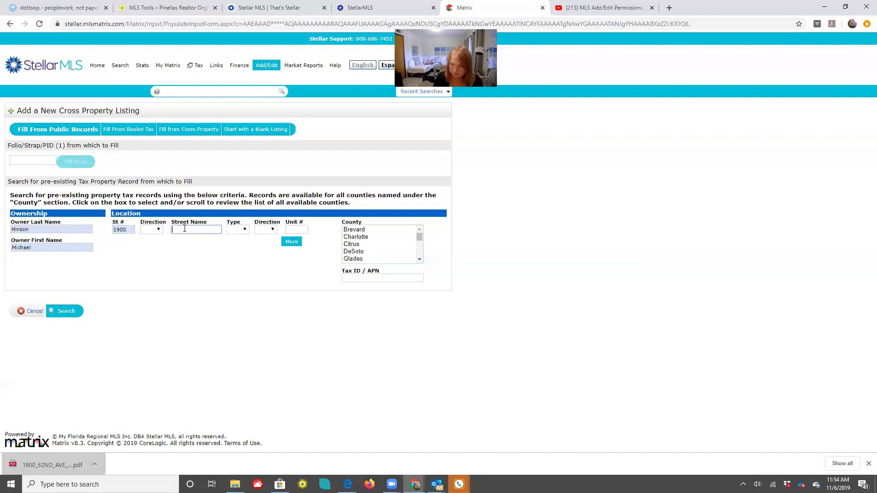
pyautogui.write('62')
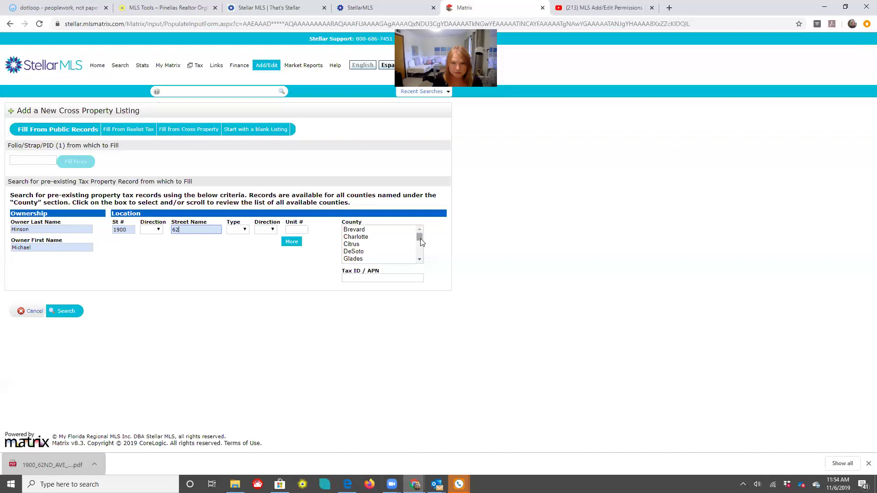
pyautogui.moveTo(420, 241); pyautogui.dragTo(419, 246)
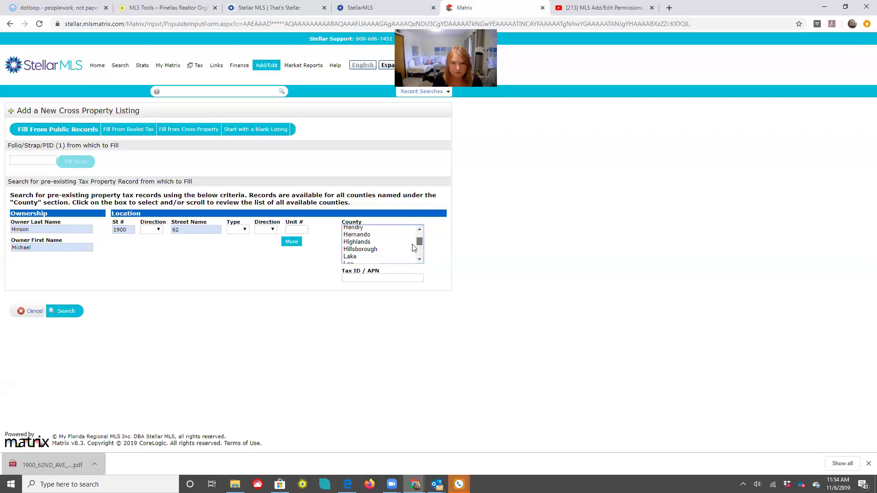
pyautogui.click(413, 249)
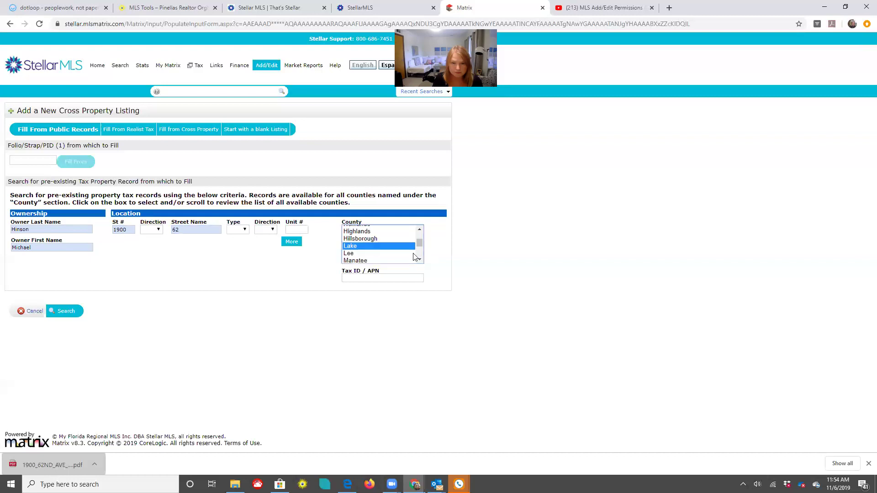
pyautogui.scroll(-3, 382, 249)
pyautogui.click(382, 250)
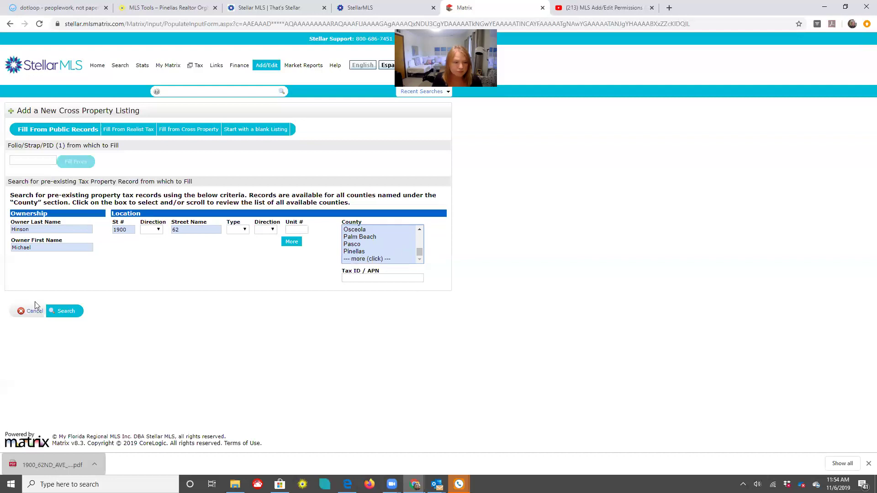
pyautogui.click(56, 311)
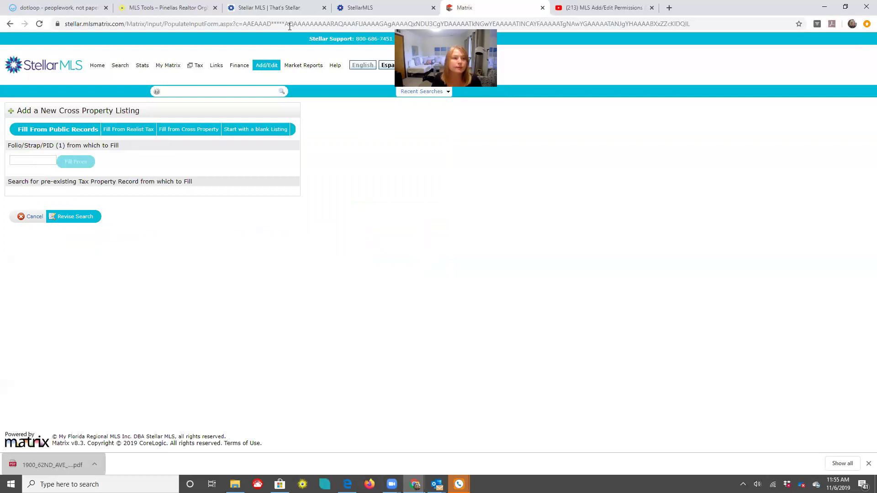
pyautogui.click(58, 7)
pyautogui.scroll(9, 467, 197)
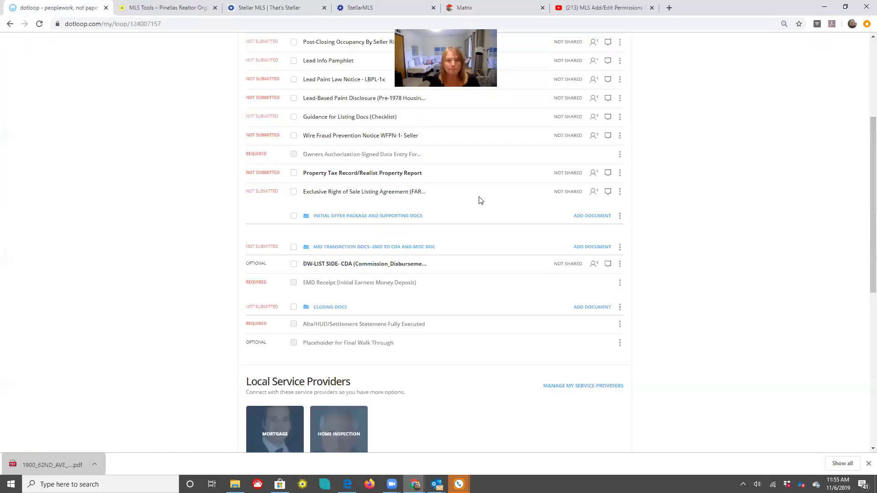
pyautogui.click(360, 127)
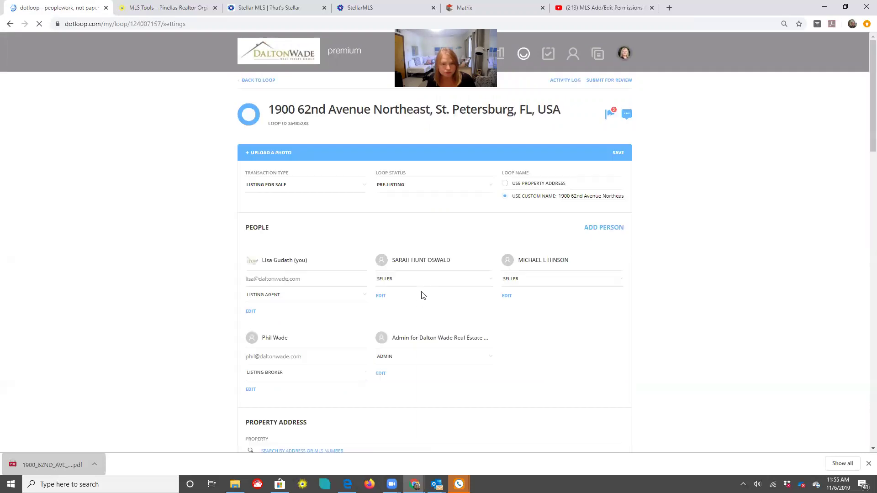
pyautogui.scroll(-7, 423, 296)
pyautogui.scroll(-1, 207, 218)
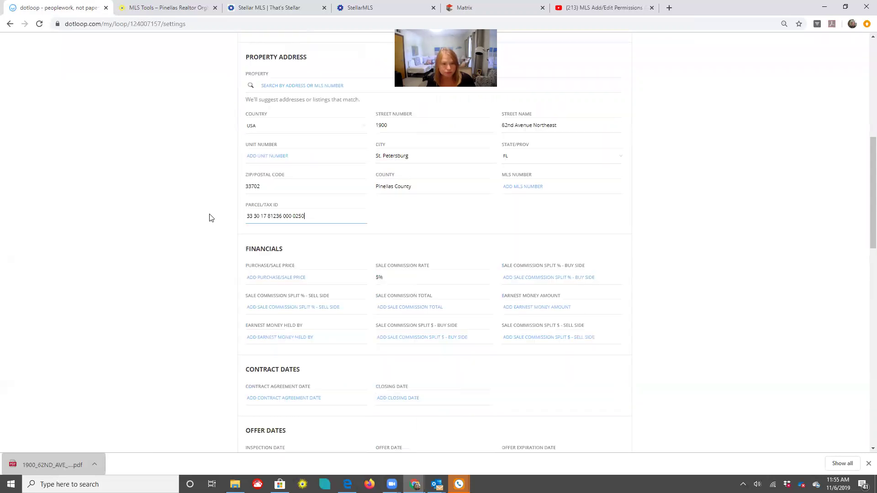
pyautogui.hotkey('ctrl', 'a')
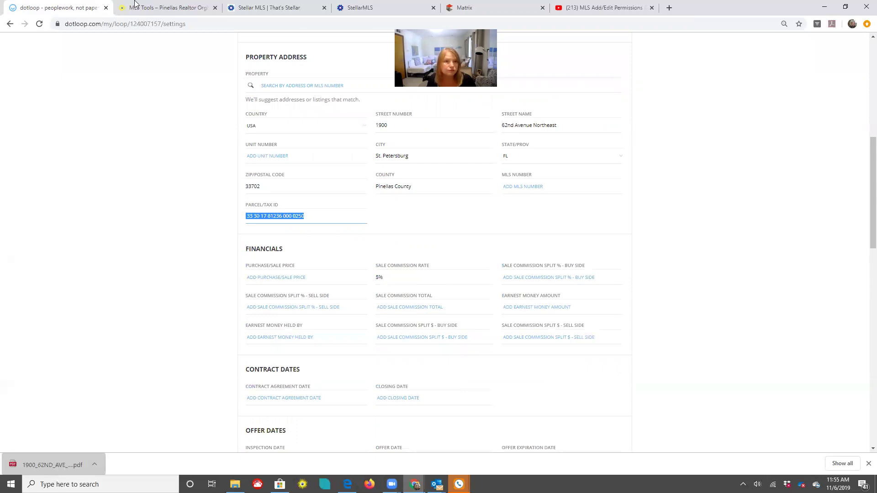
pyautogui.click(368, 13)
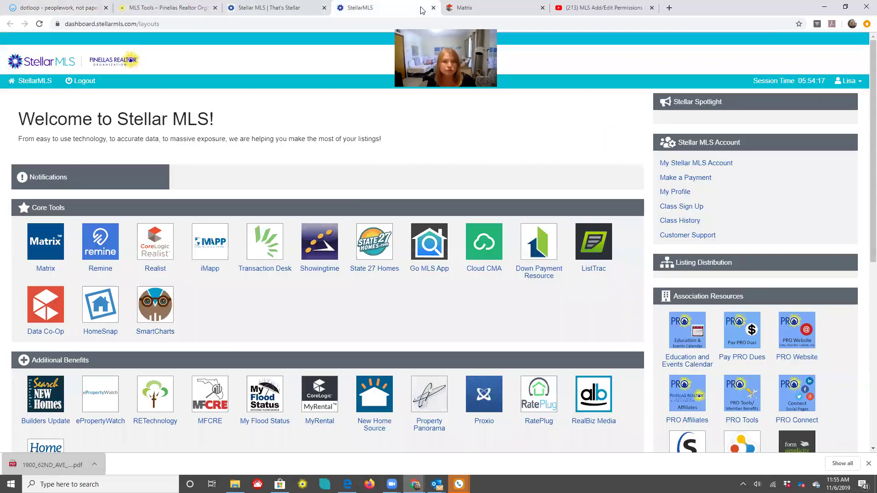
# Paste the parcel ID into the folio field and try filling the listing from it
pyautogui.click(477, 10)
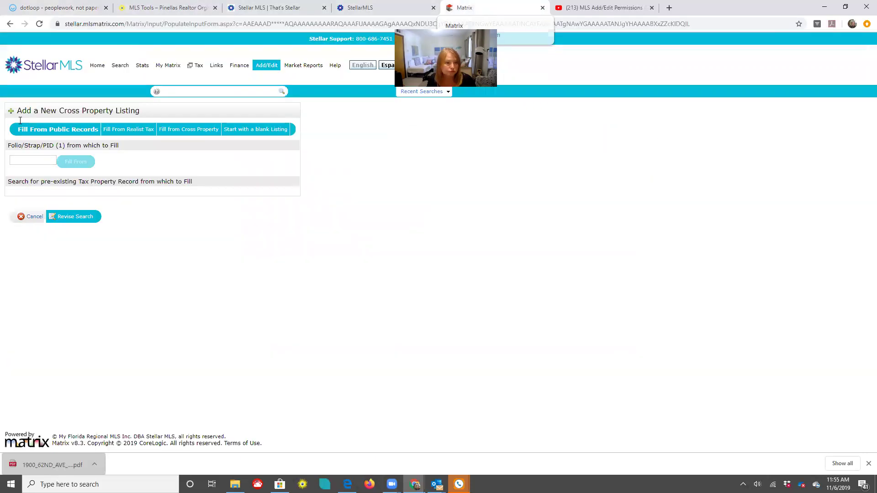
pyautogui.click(15, 160)
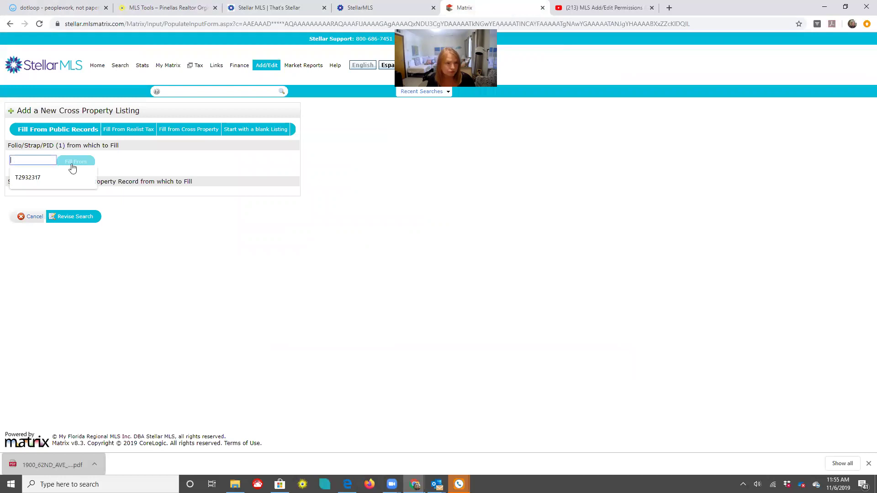
pyautogui.hotkey('ctrl', 'v')
pyautogui.press('Return')
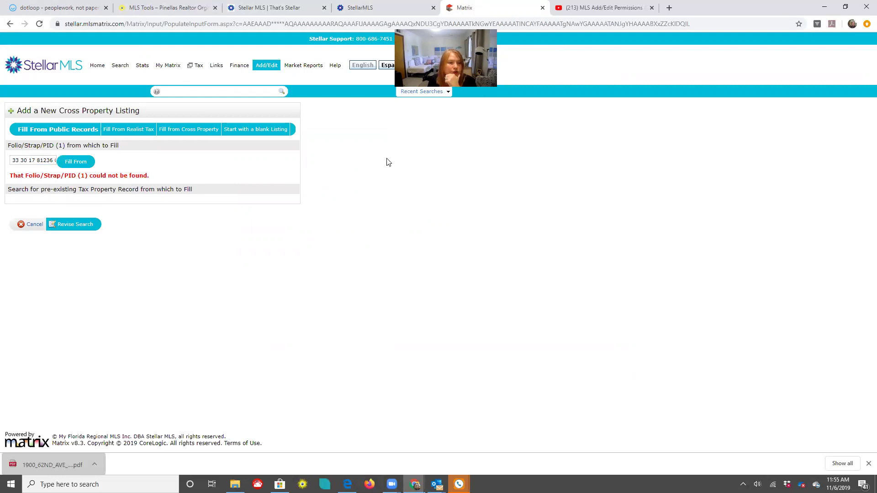
pyautogui.click(133, 131)
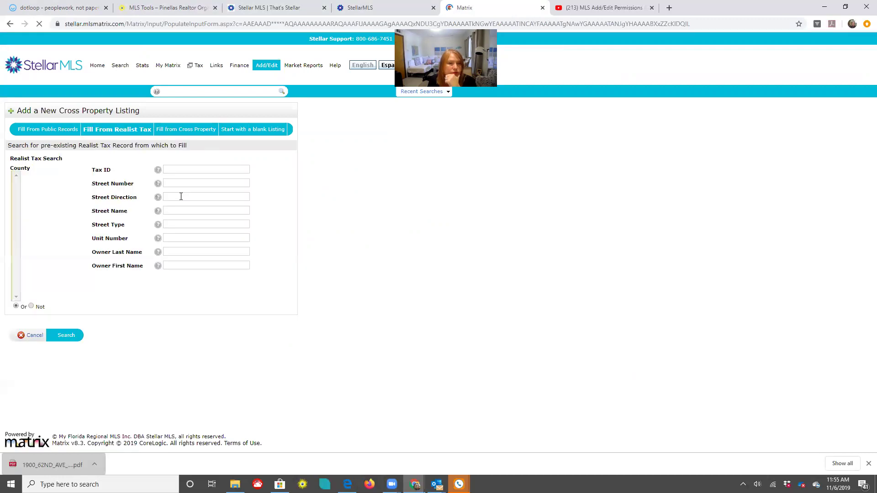
pyautogui.click(36, 183)
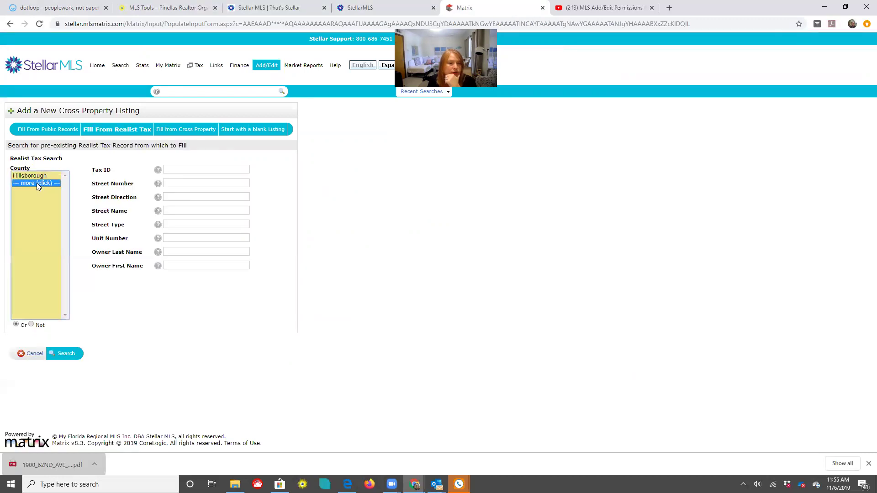
pyautogui.click(24, 241)
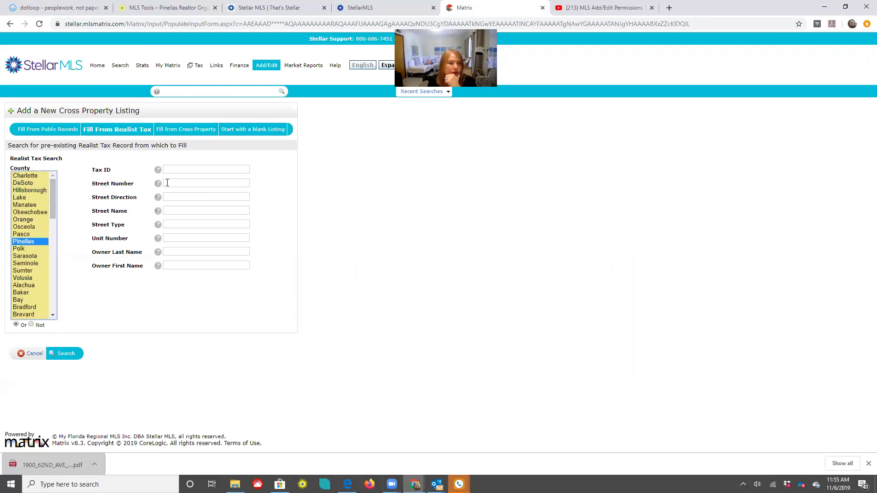
pyautogui.click(167, 182)
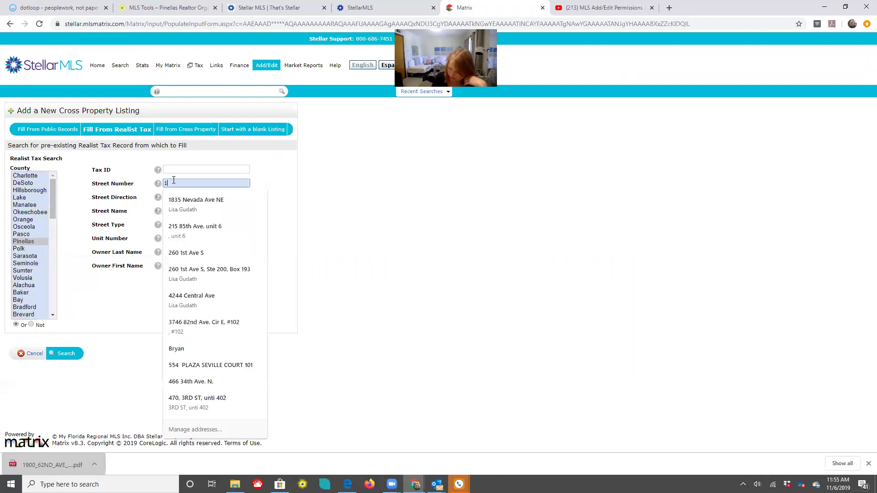
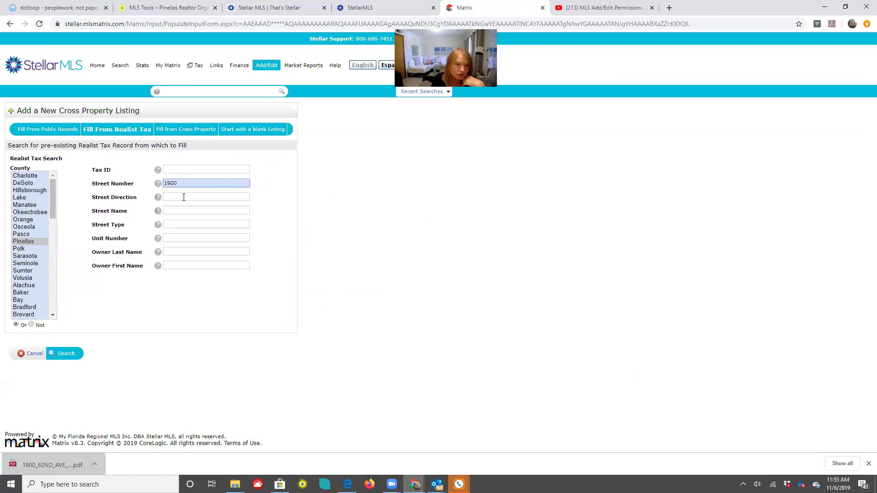
pyautogui.click(179, 209)
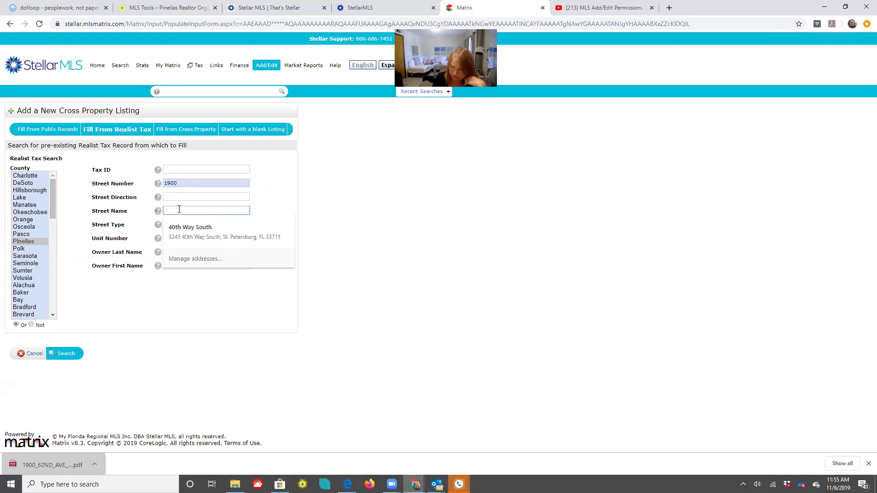
pyautogui.write('62')
pyautogui.click(64, 353)
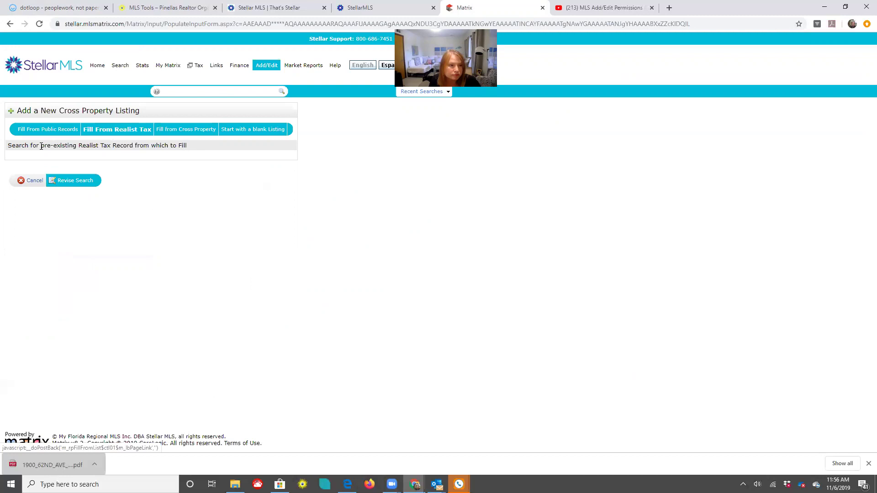
pyautogui.click(64, 181)
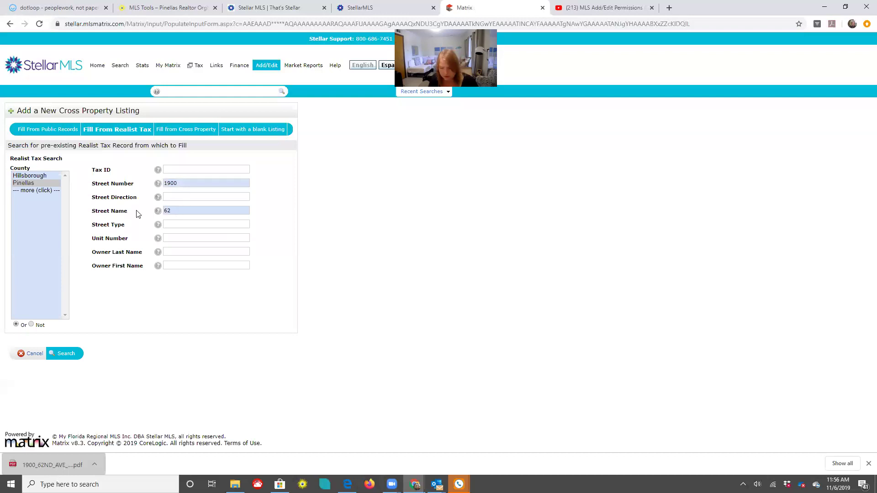
pyautogui.press('Escape')
pyautogui.click(172, 168)
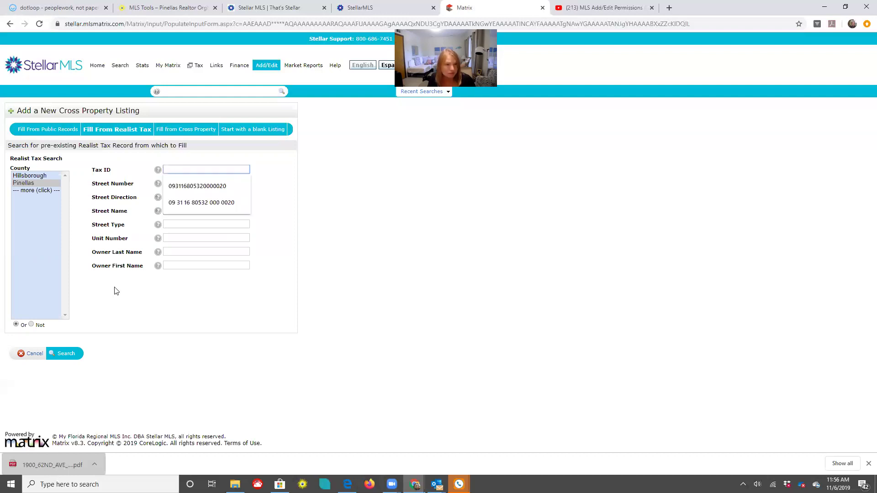
pyautogui.press('Down')
pyautogui.press('Down')
pyautogui.press('Return')
pyautogui.click(166, 170)
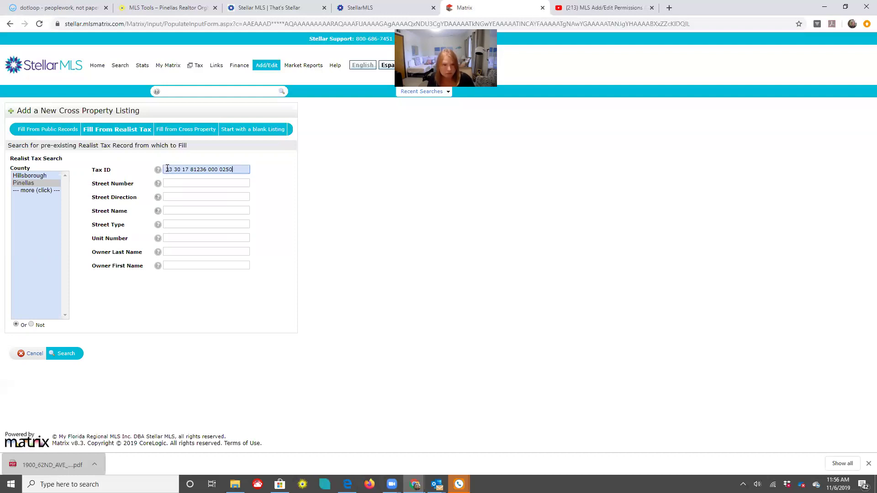
pyautogui.click(66, 355)
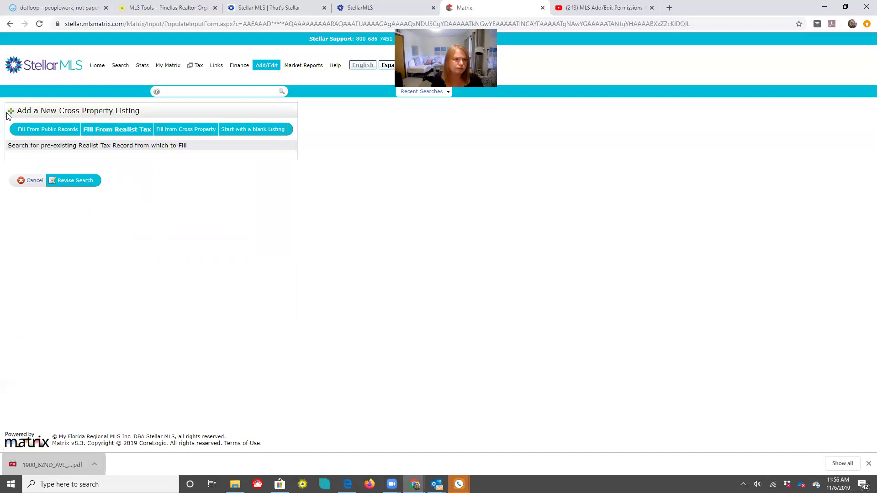
pyautogui.click(72, 181)
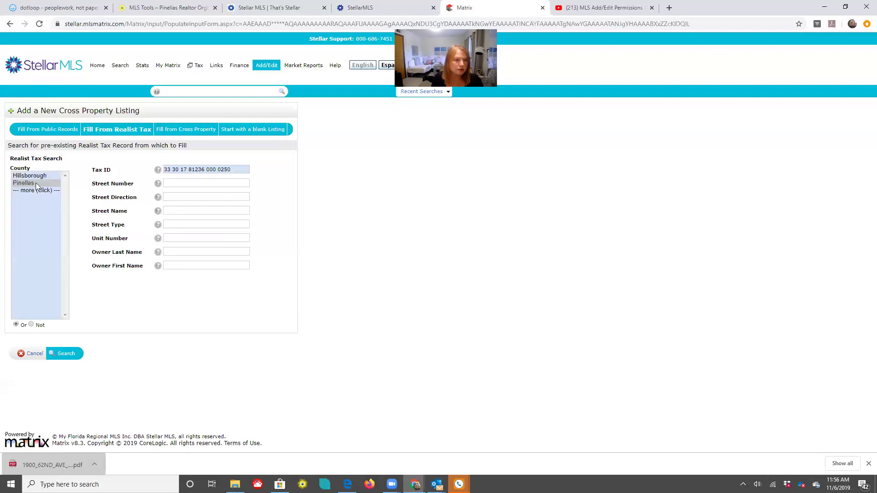
pyautogui.click(36, 183)
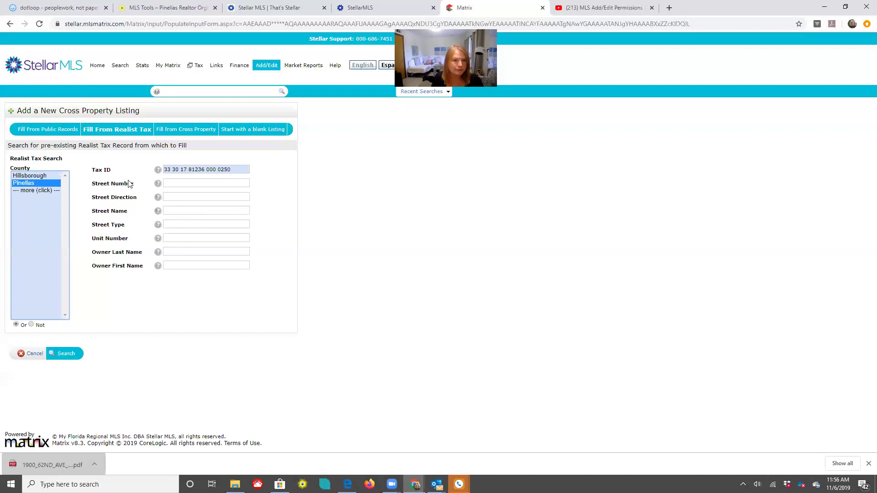
pyautogui.click(177, 182)
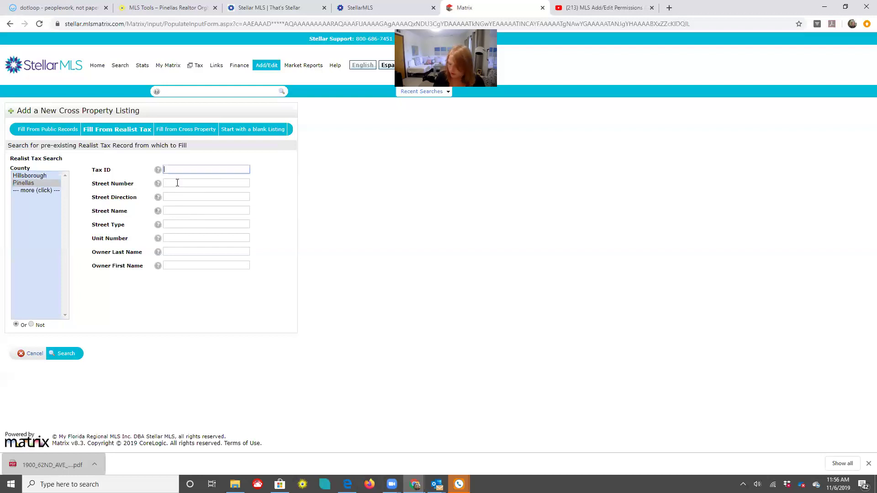
pyautogui.click(178, 183)
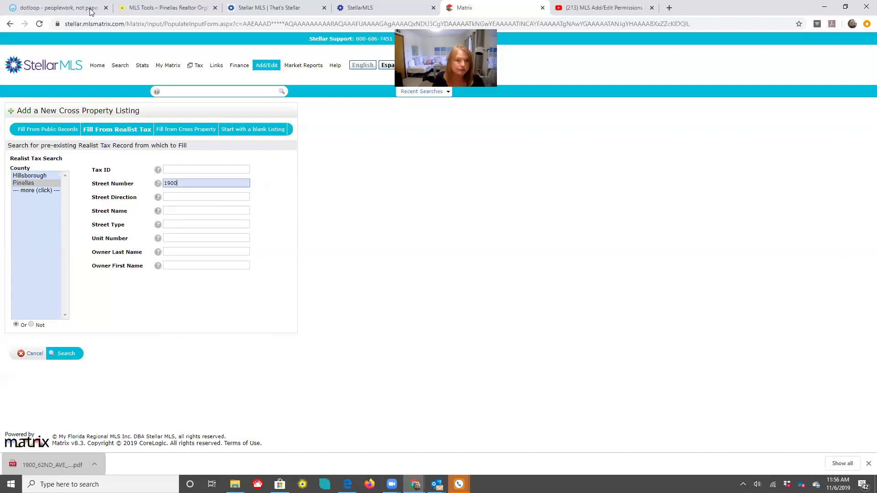
pyautogui.hotkey('ctrl', '1')
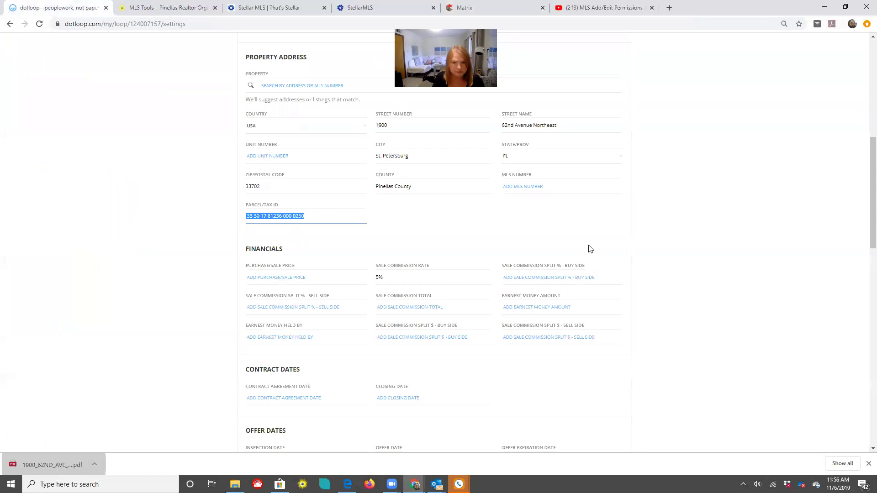
pyautogui.scroll(1, 590, 249)
pyautogui.click(505, 164)
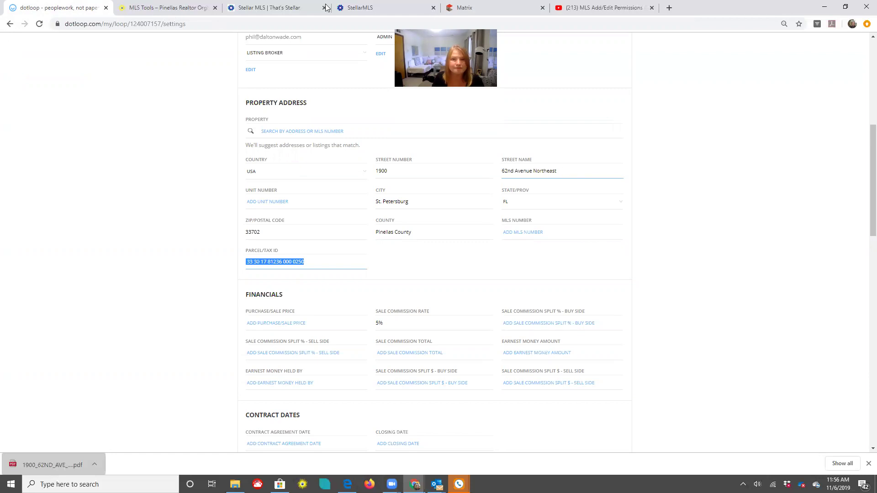
pyautogui.click(352, 9)
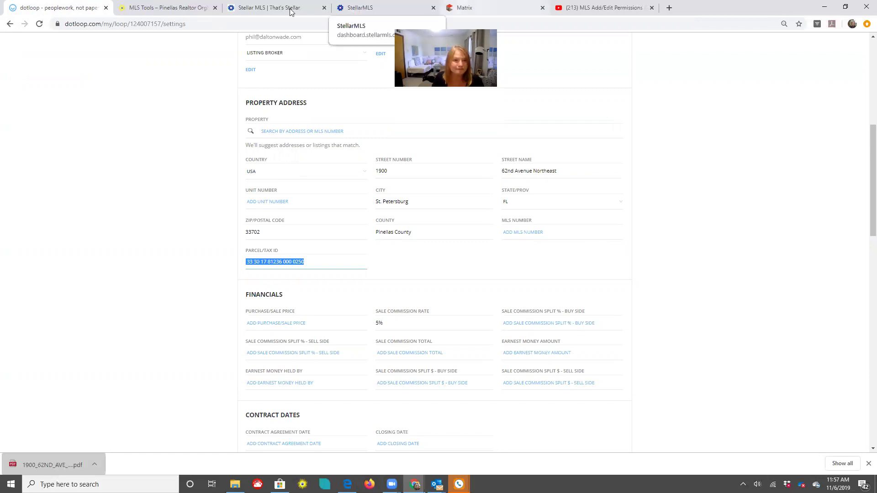
pyautogui.click(291, 9)
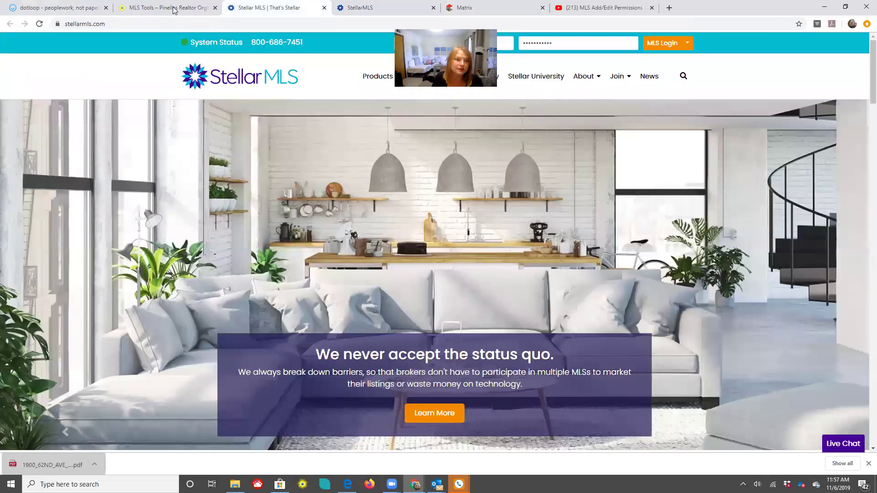
pyautogui.click(175, 9)
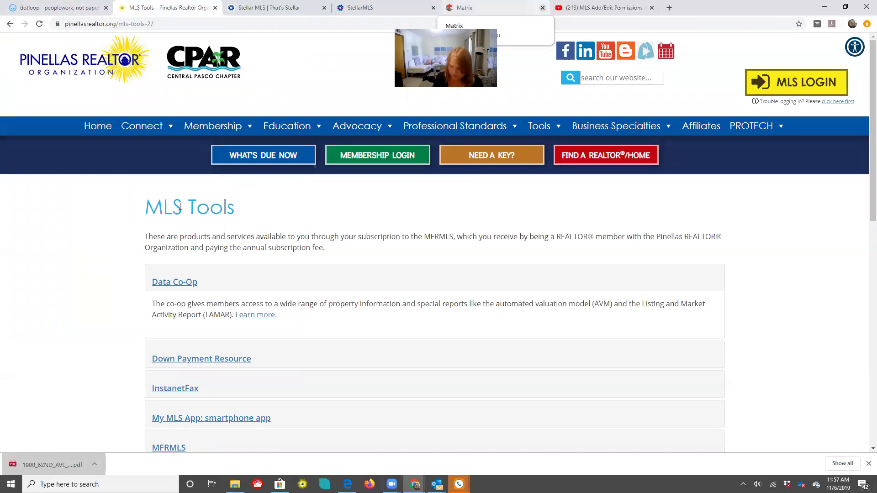
pyautogui.hotkey('ctrl', '5')
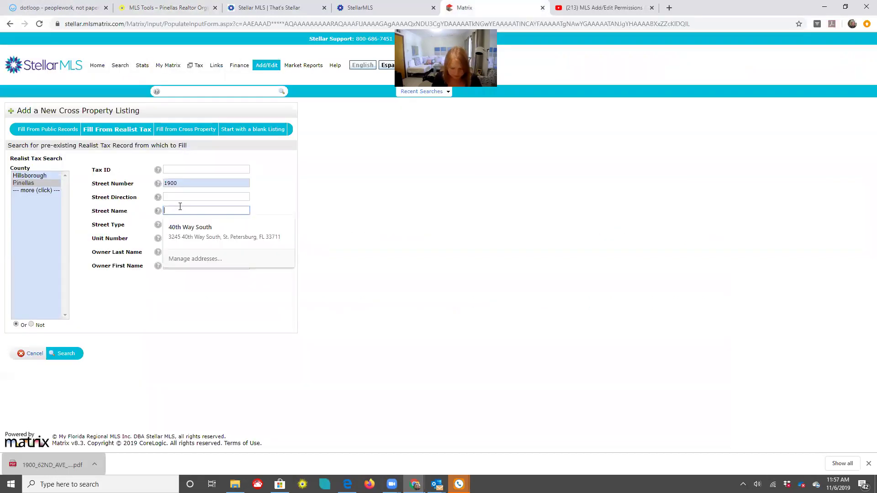
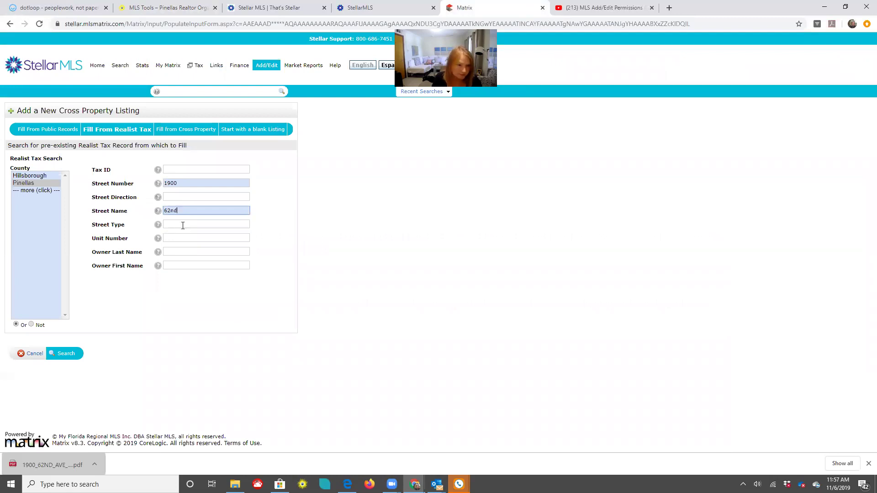
pyautogui.click(183, 226)
pyautogui.write('Ave')
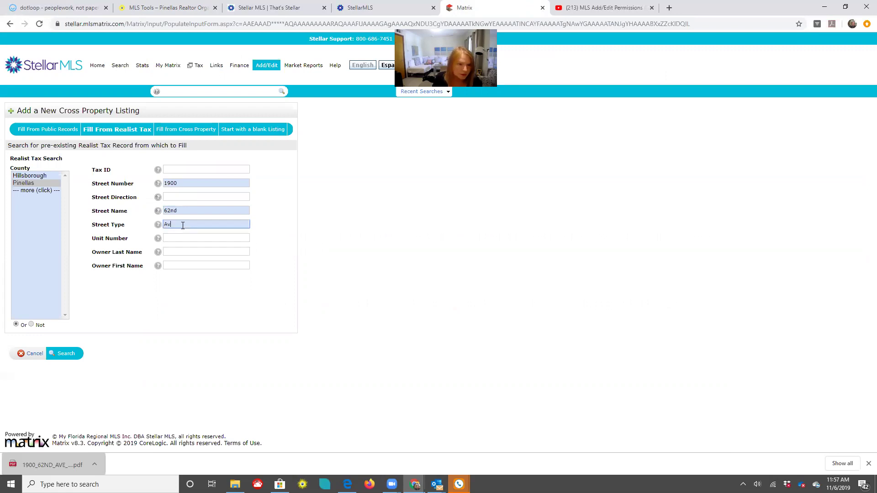
pyautogui.click(29, 182)
pyautogui.click(64, 353)
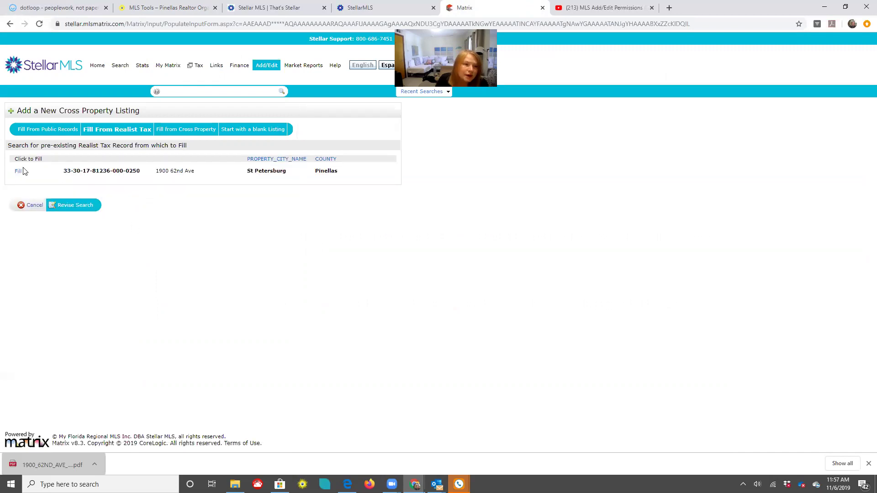
pyautogui.click(19, 172)
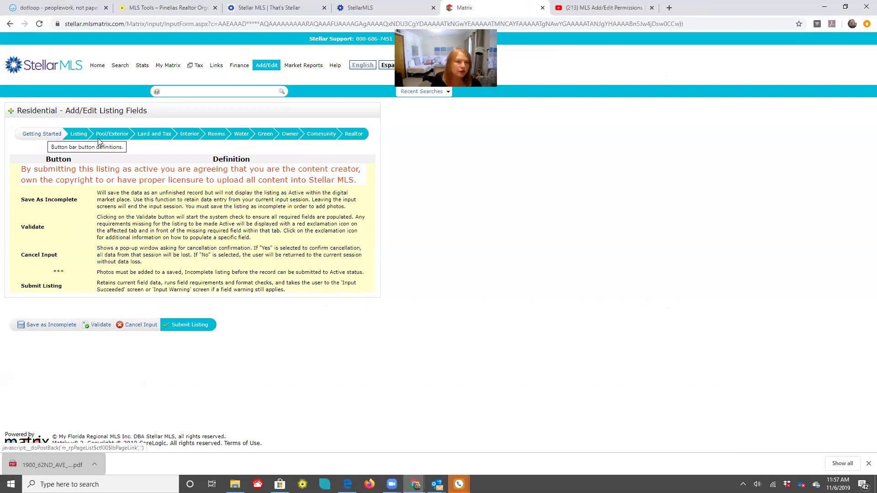
# Set the list date to 11/15/2019 and the list price to 370000.00
pyautogui.click(79, 135)
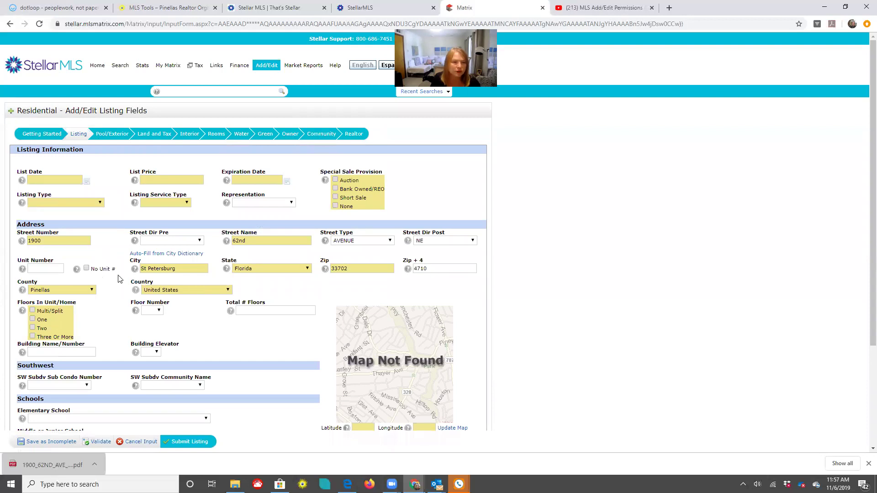
pyautogui.click(87, 182)
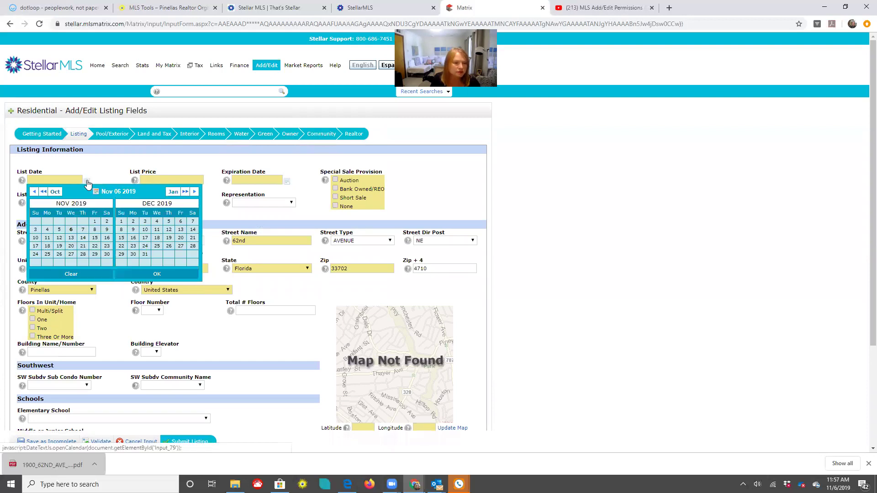
pyautogui.click(95, 238)
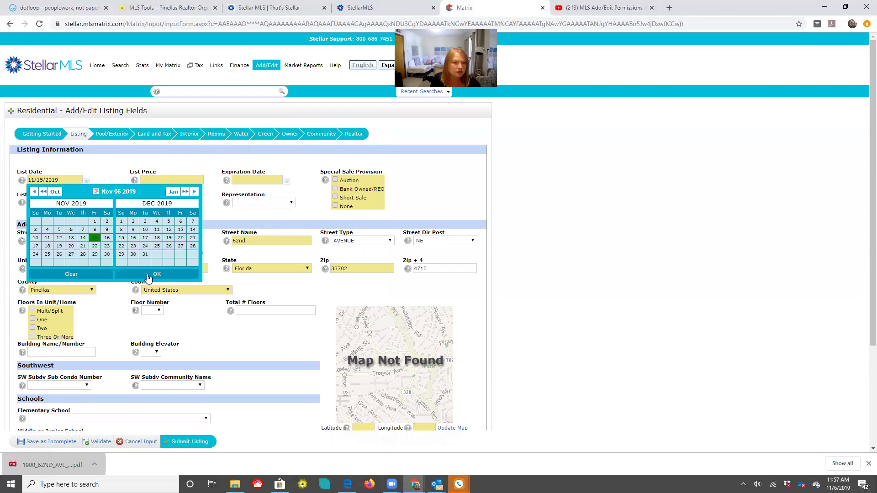
pyautogui.click(164, 179)
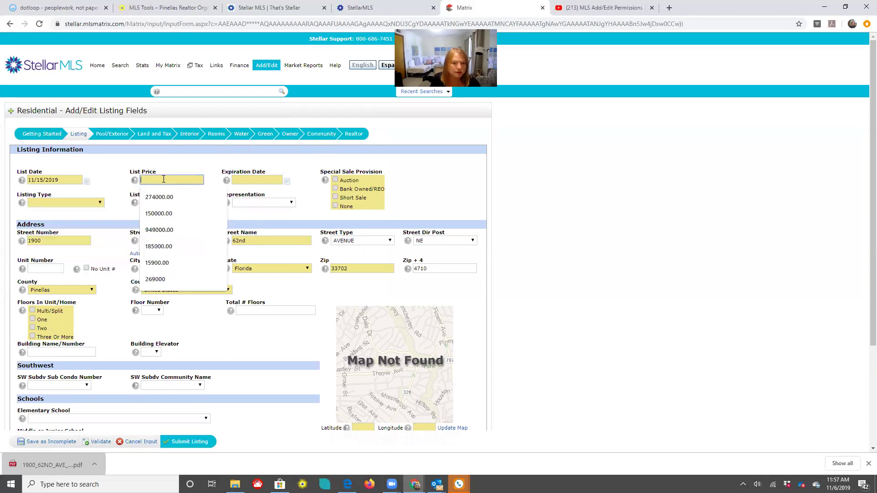
pyautogui.write('3')
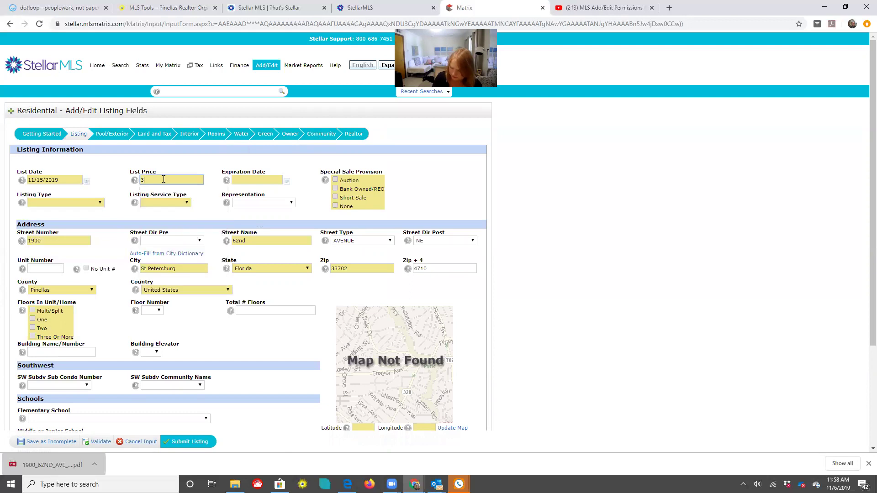
pyautogui.write('70000')
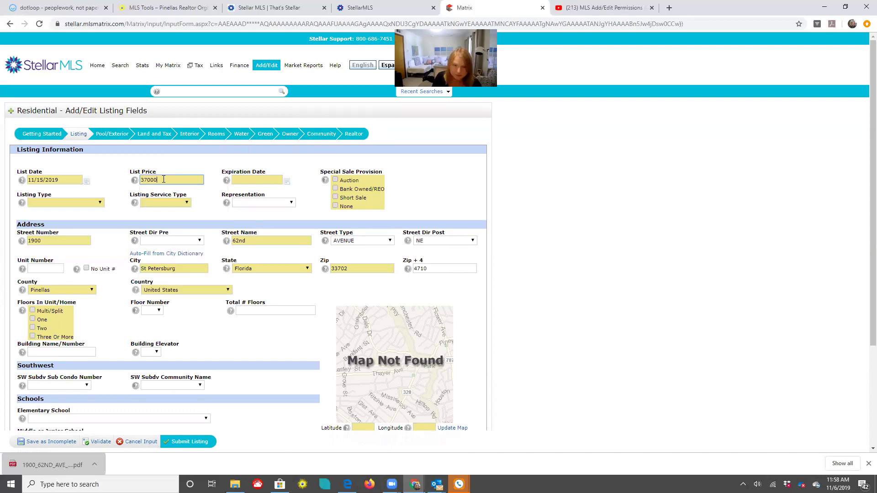
pyautogui.click(178, 159)
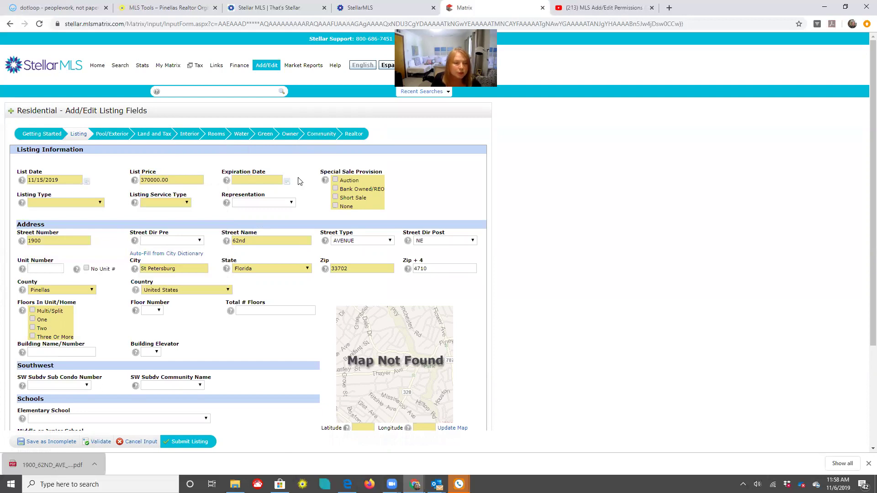
# Choose Exclusive Right To Sell, Full Service and Seller Represented for the listing
pyautogui.click(99, 205)
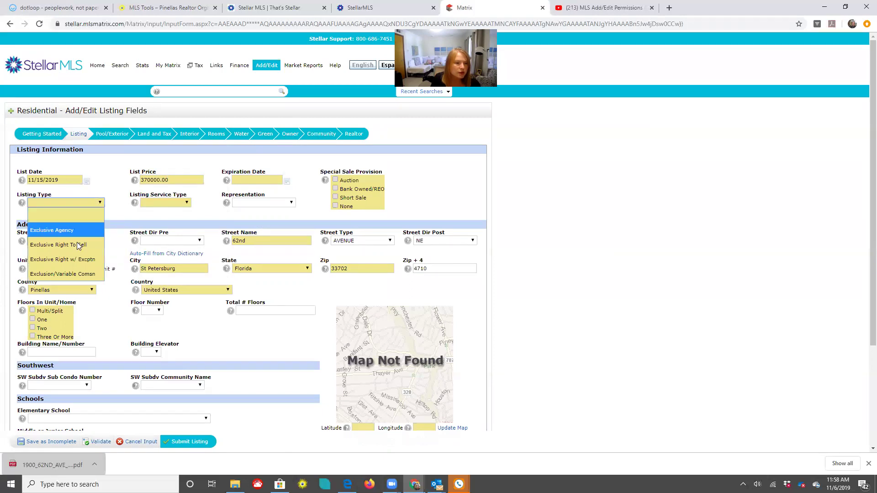
pyautogui.click(79, 246)
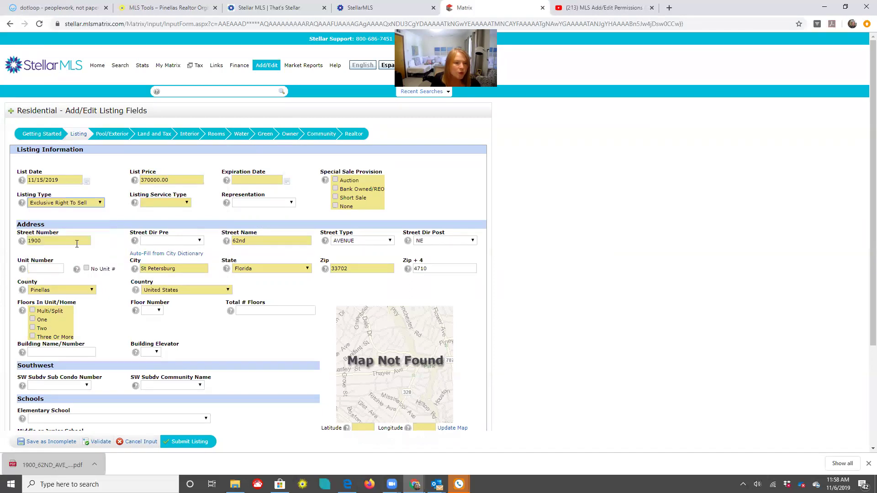
pyautogui.click(184, 205)
pyautogui.click(159, 231)
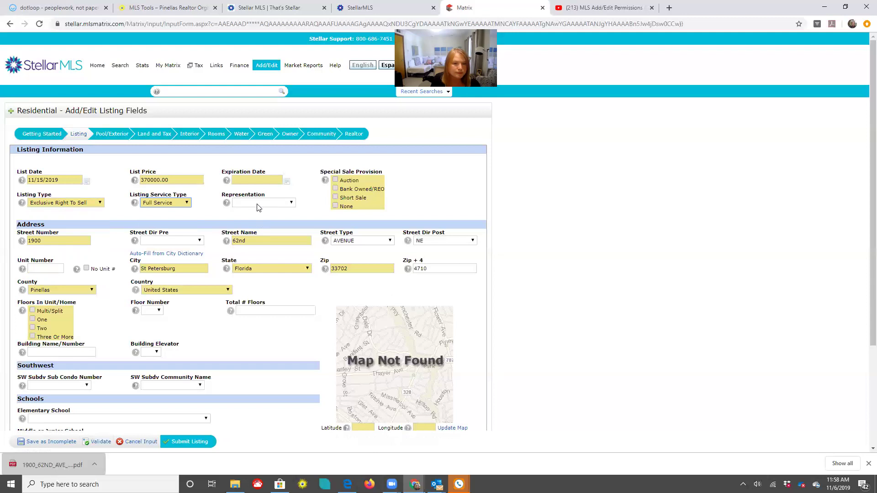
pyautogui.click(258, 204)
pyautogui.click(256, 231)
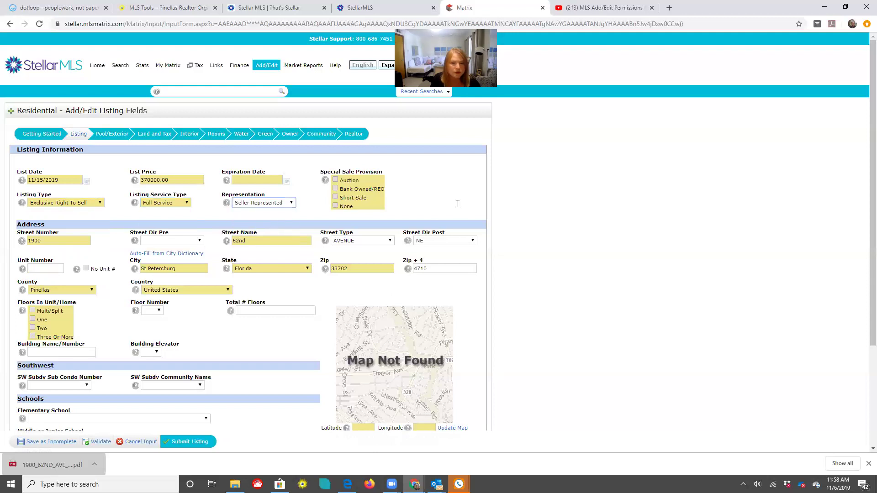
pyautogui.scroll(-3, 456, 206)
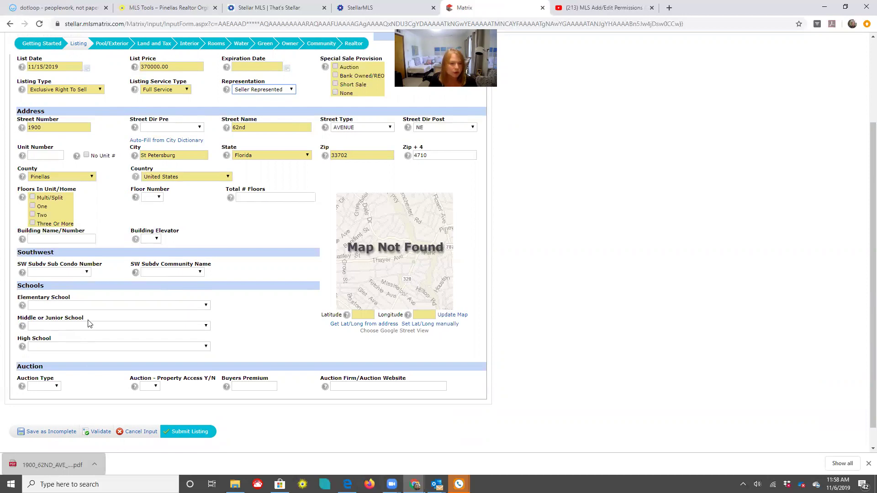
pyautogui.scroll(2, 101, 227)
pyautogui.scroll(2, 101, 227)
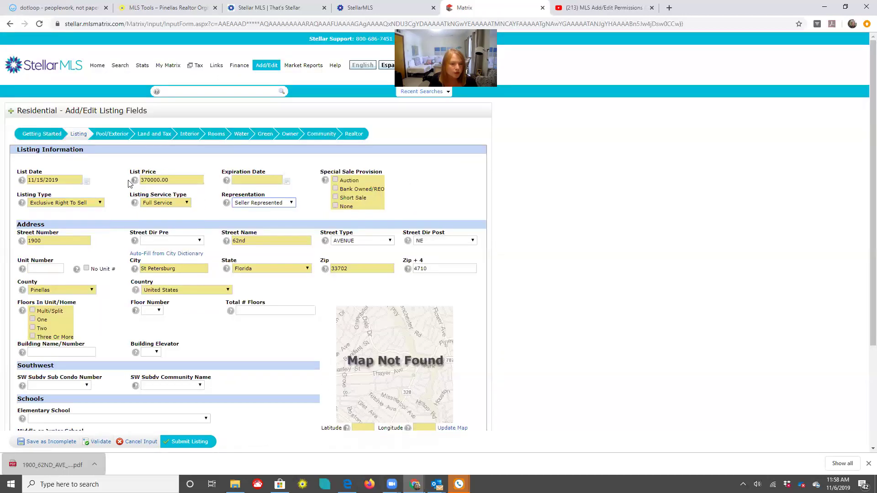
pyautogui.scroll(-3, 186, 397)
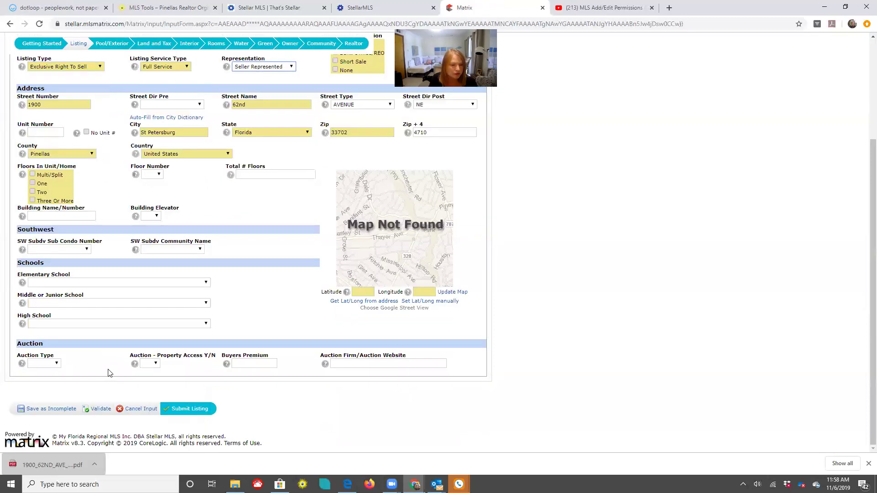
pyautogui.scroll(3, 116, 136)
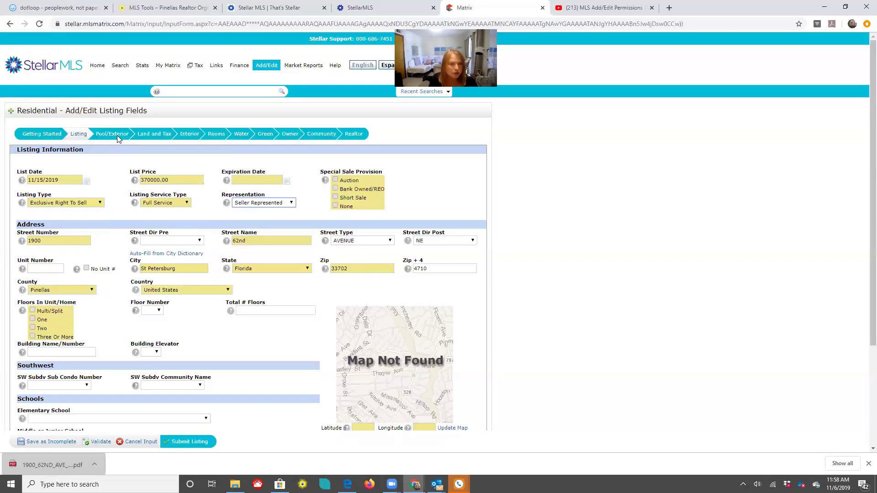
# Save the listing as Incomplete from the bottom of the Pool/Exterior tab
pyautogui.click(117, 136)
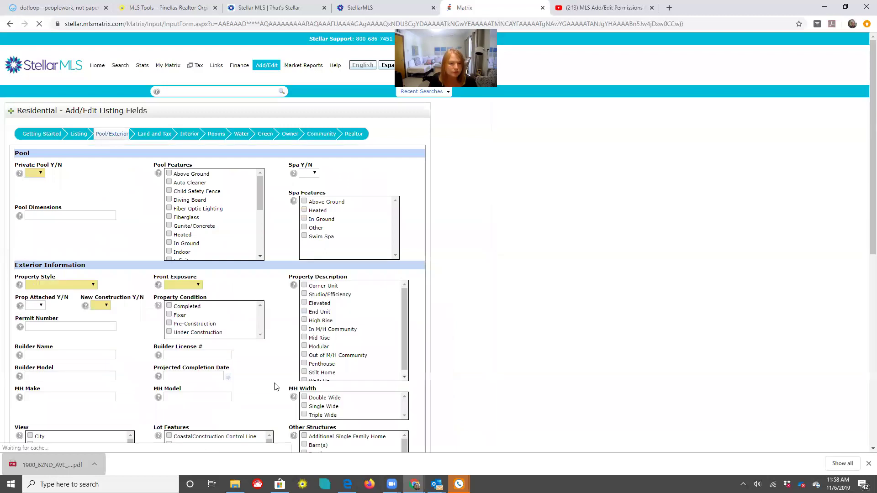
pyautogui.scroll(-8, 276, 387)
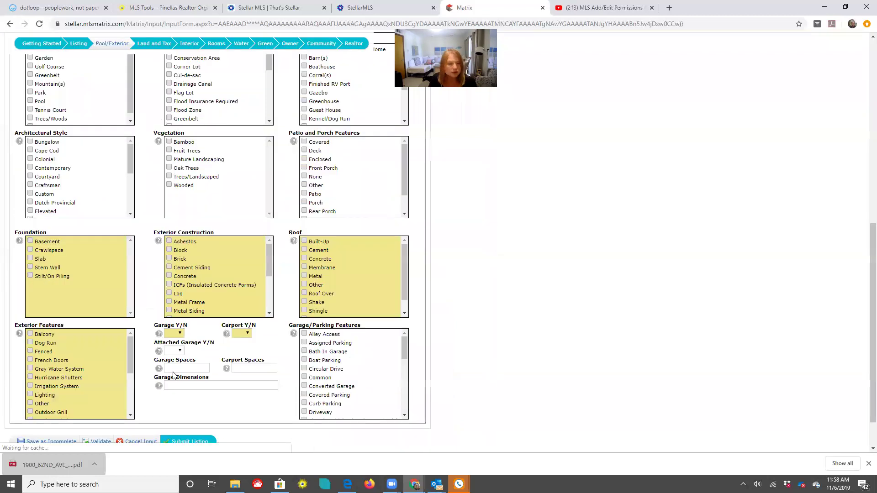
pyautogui.scroll(-1, 38, 412)
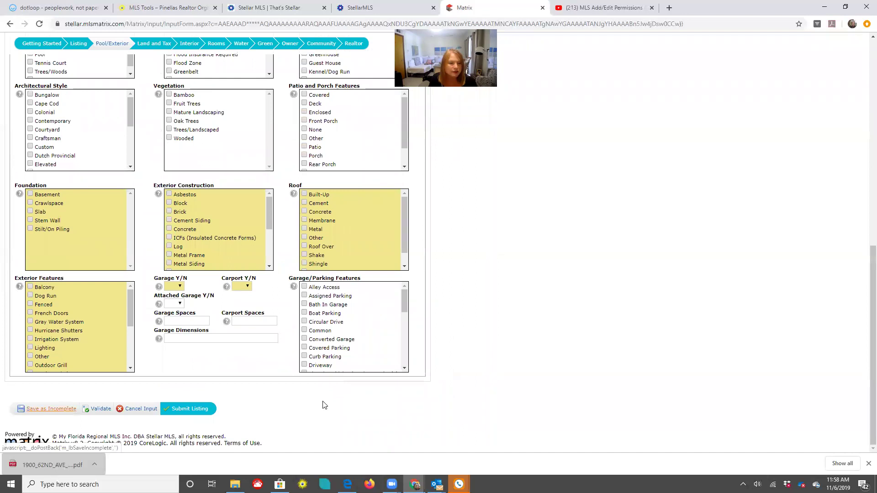
pyautogui.click(51, 409)
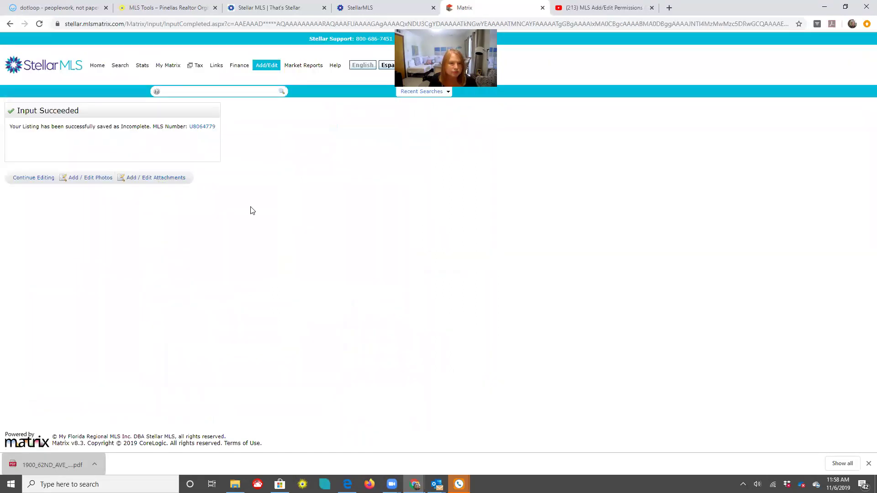
pyautogui.click(214, 130)
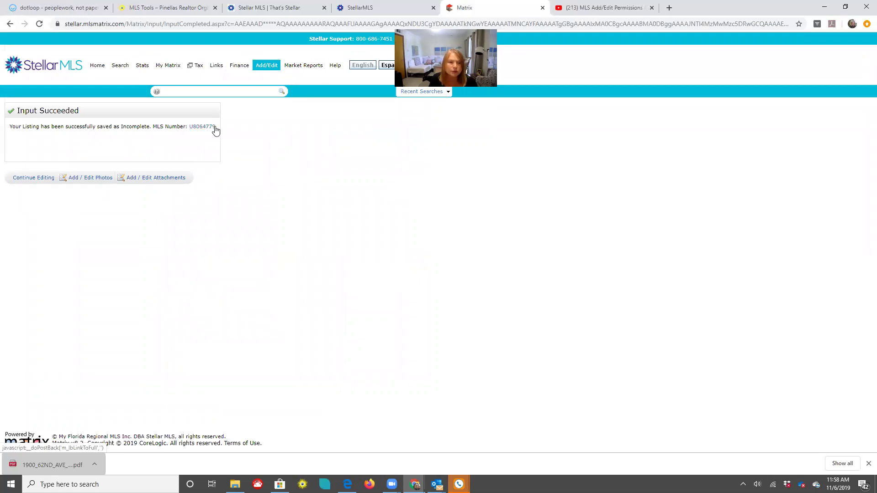
pyautogui.click(214, 129)
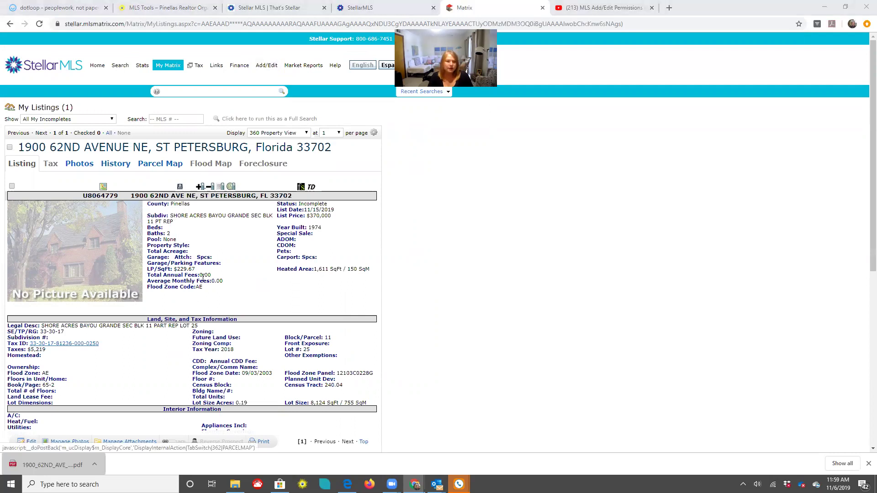
pyautogui.scroll(-2, 203, 277)
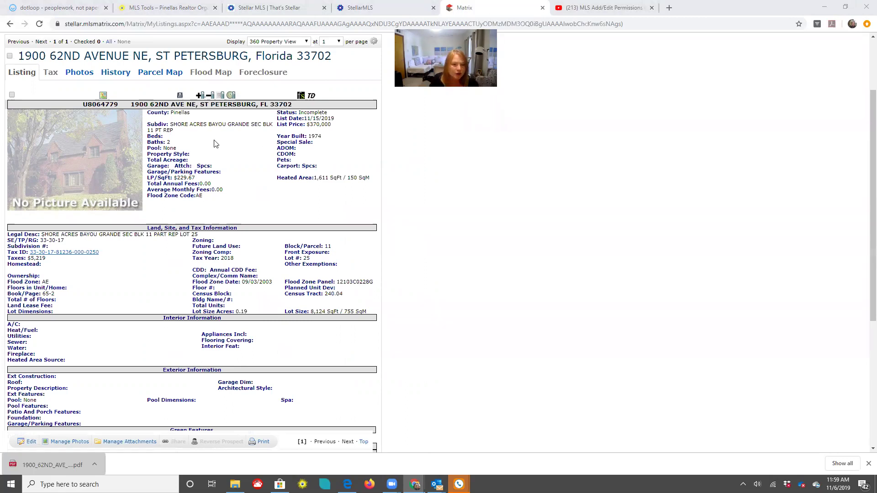
pyautogui.scroll(-2, 184, 401)
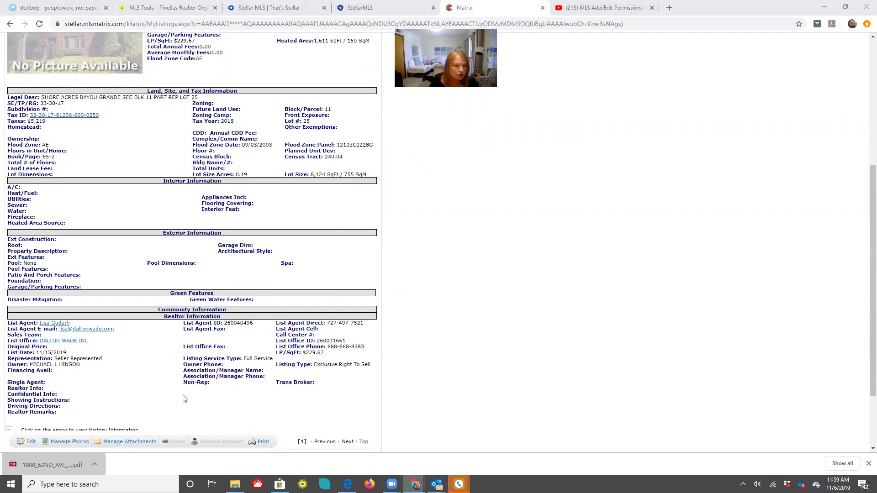
pyautogui.scroll(2, 184, 393)
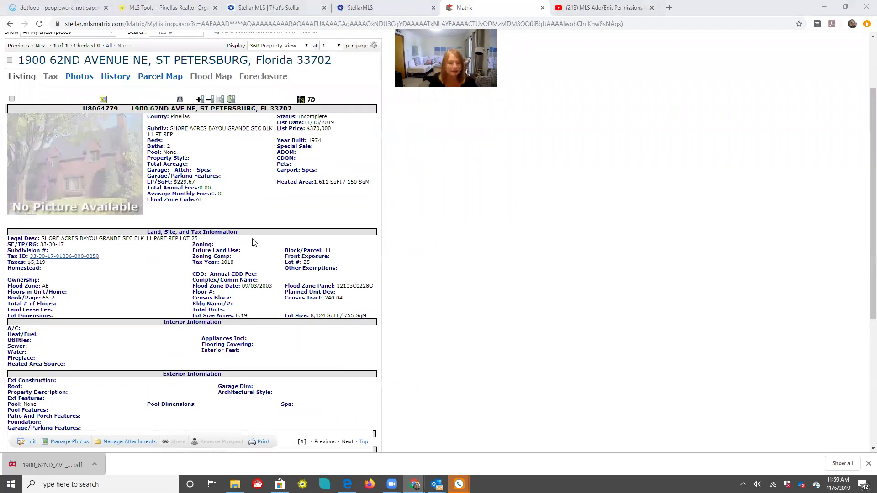
pyautogui.scroll(2, 255, 243)
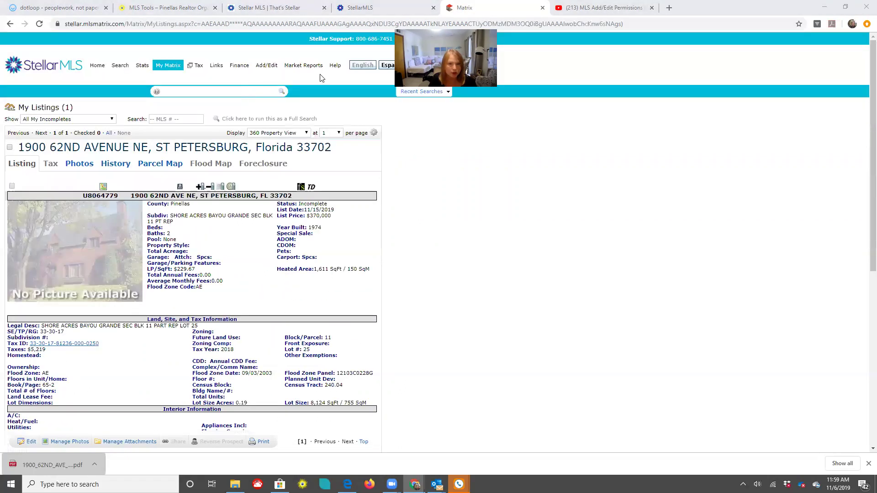
pyautogui.click(267, 66)
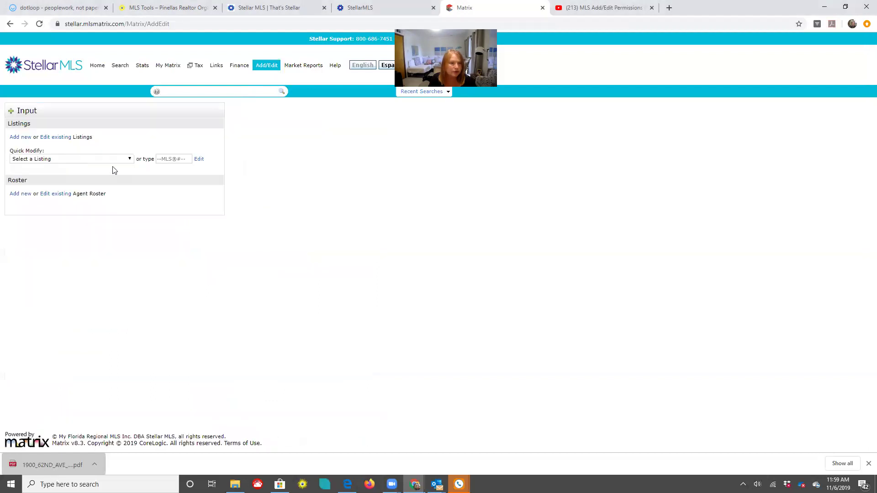
pyautogui.click(67, 160)
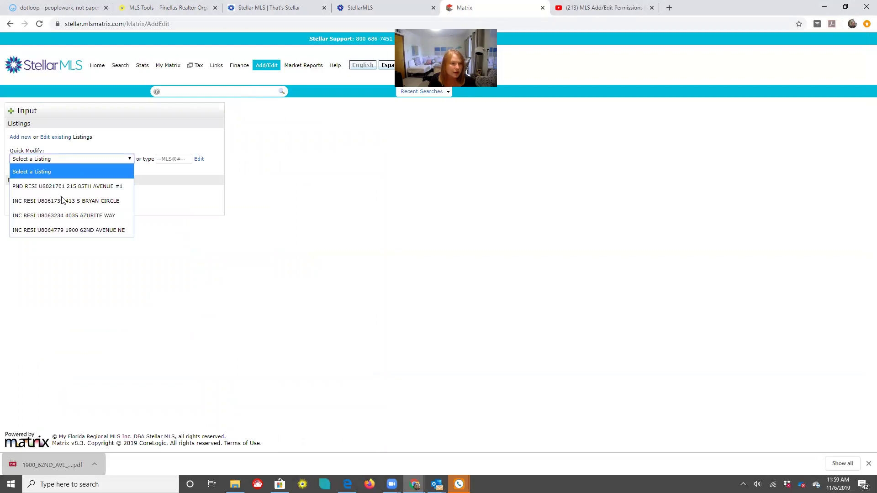
pyautogui.click(62, 230)
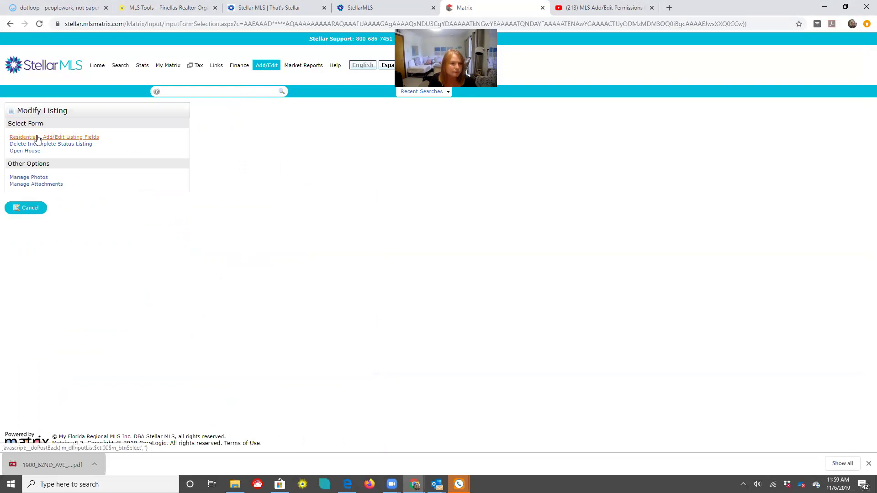
pyautogui.click(41, 140)
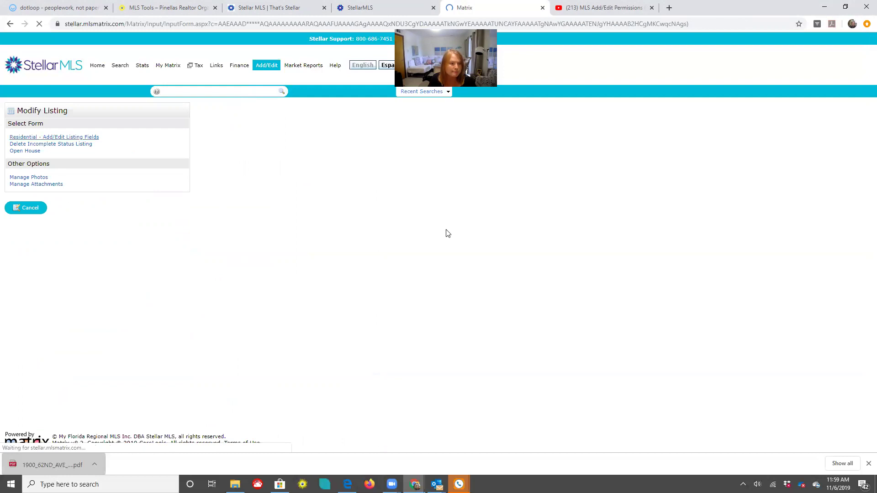
pyautogui.click(50, 327)
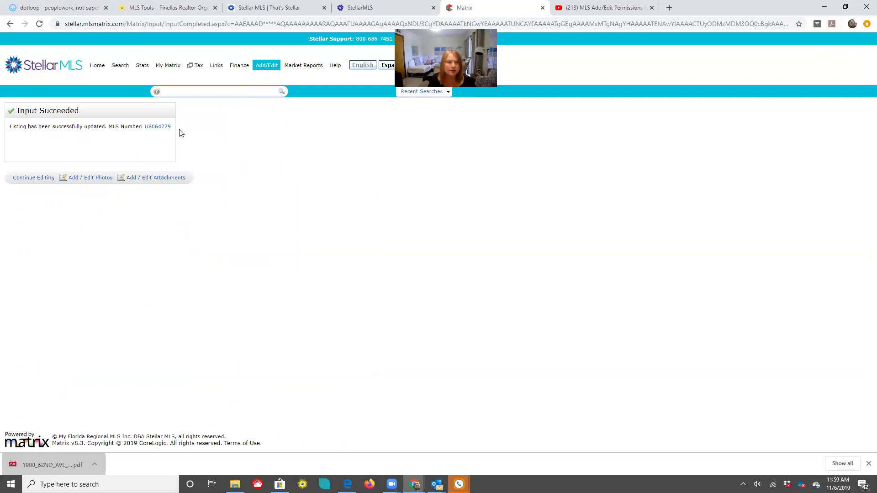
pyautogui.moveTo(172, 128); pyautogui.dragTo(210, 143)
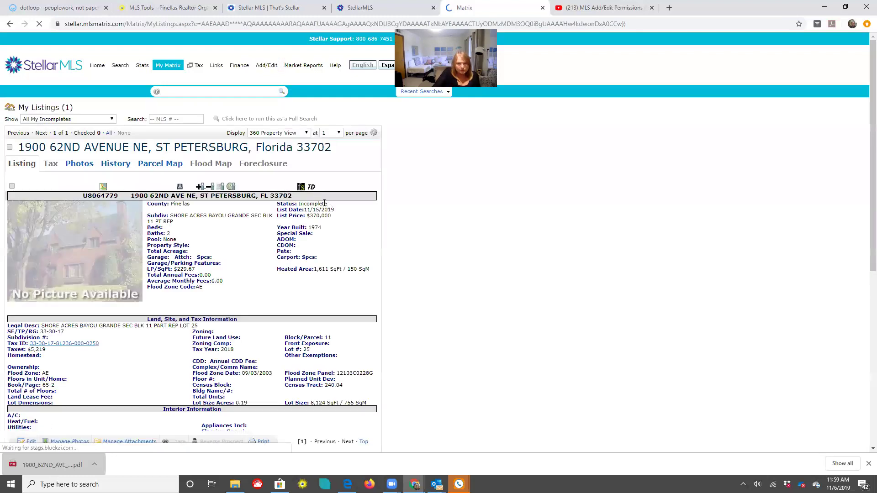
pyautogui.doubleClick(300, 204)
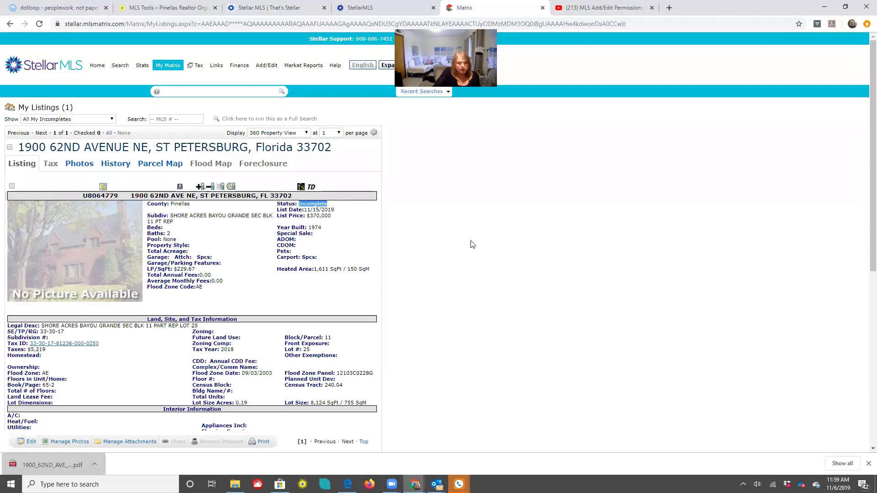
pyautogui.scroll(-7, 473, 244)
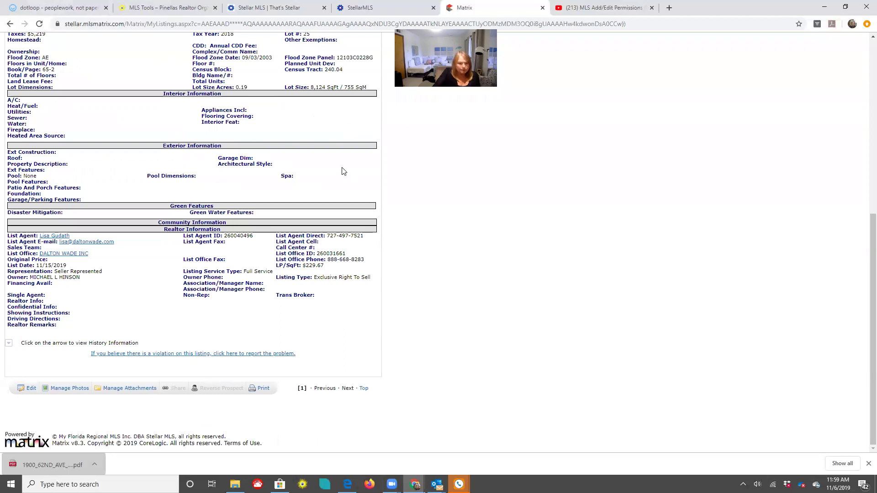
pyautogui.click(258, 390)
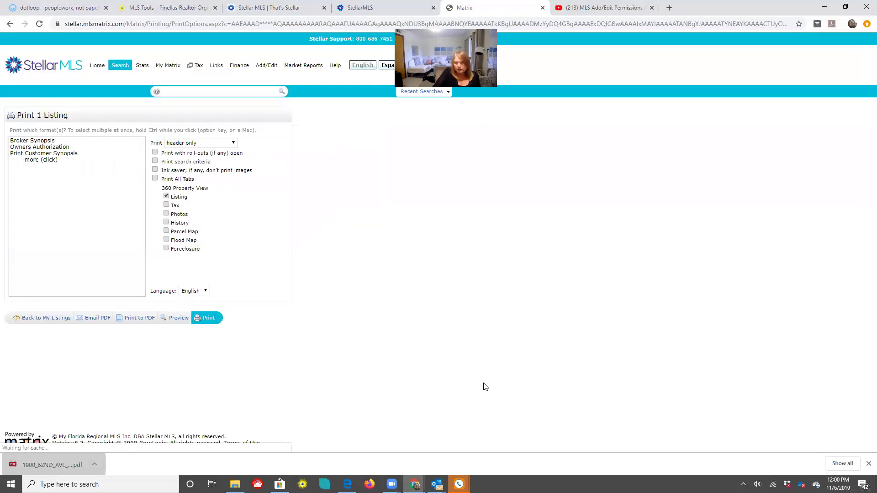
# Print the listing to PDF in the Owners Authorization format
pyautogui.click(40, 148)
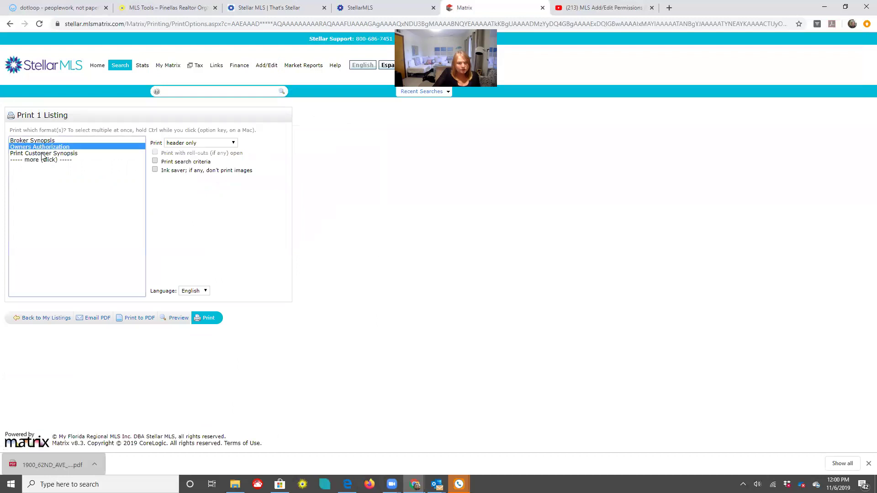
pyautogui.click(140, 318)
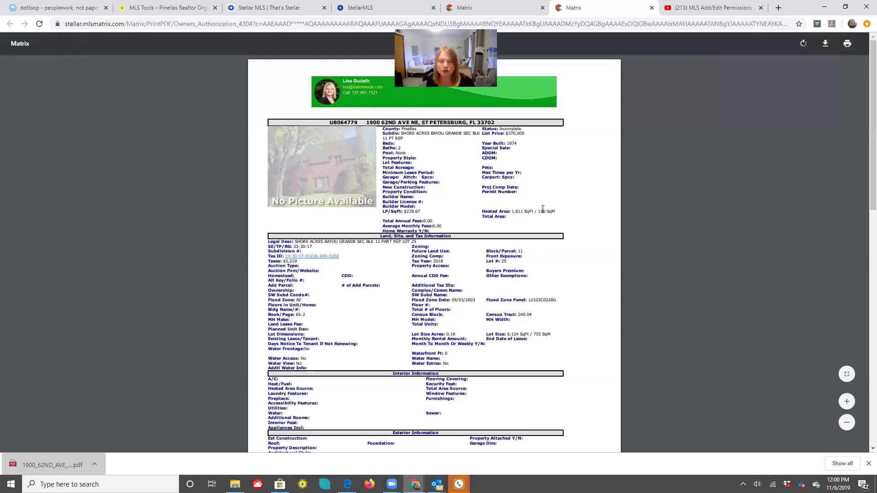
# Save the Owners Authorization PDF to Downloads as Owners_Authorization_4304
pyautogui.scroll(-15, 542, 209)
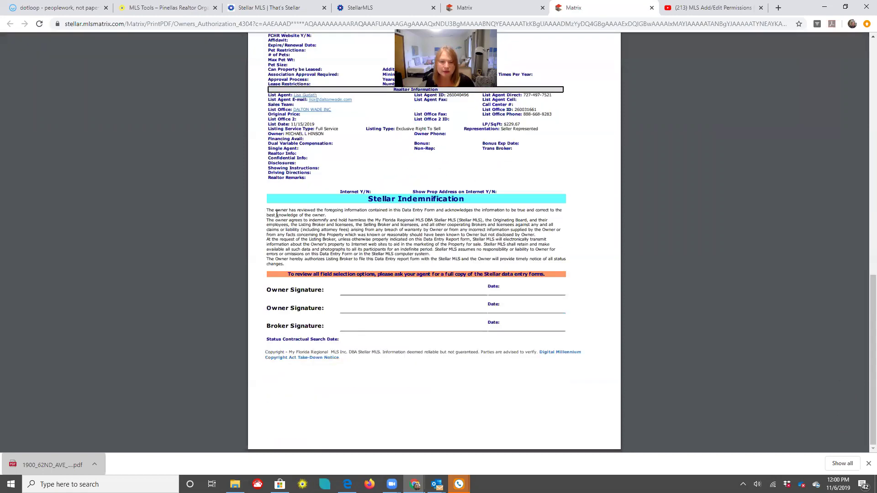
pyautogui.moveTo(266, 210); pyautogui.dragTo(366, 215)
pyautogui.moveTo(470, 214); pyautogui.dragTo(472, 222)
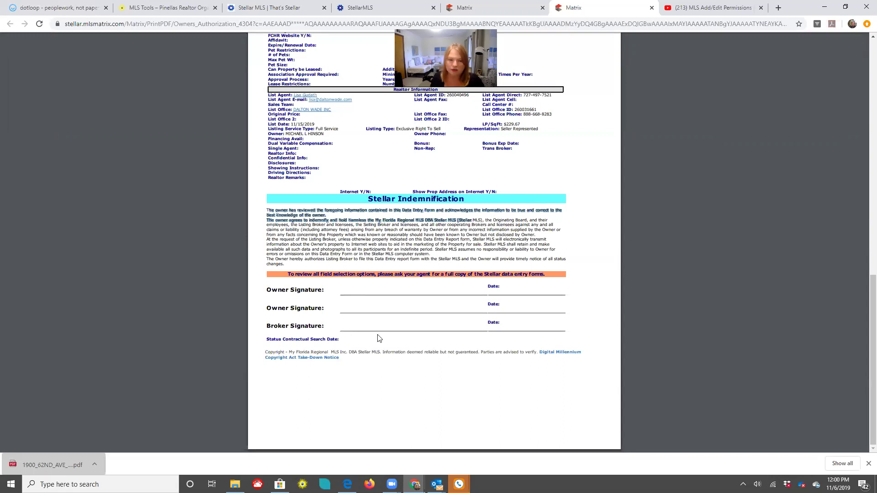
pyautogui.moveTo(825, 43)
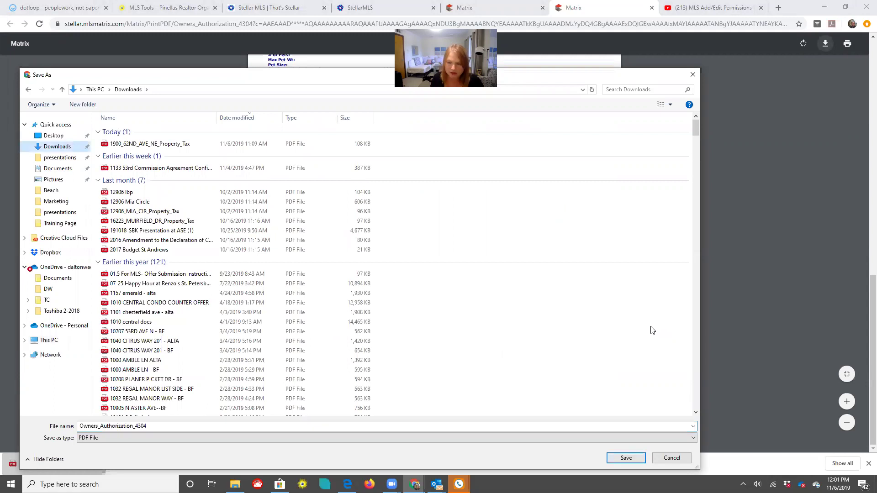
pyautogui.press('Escape')
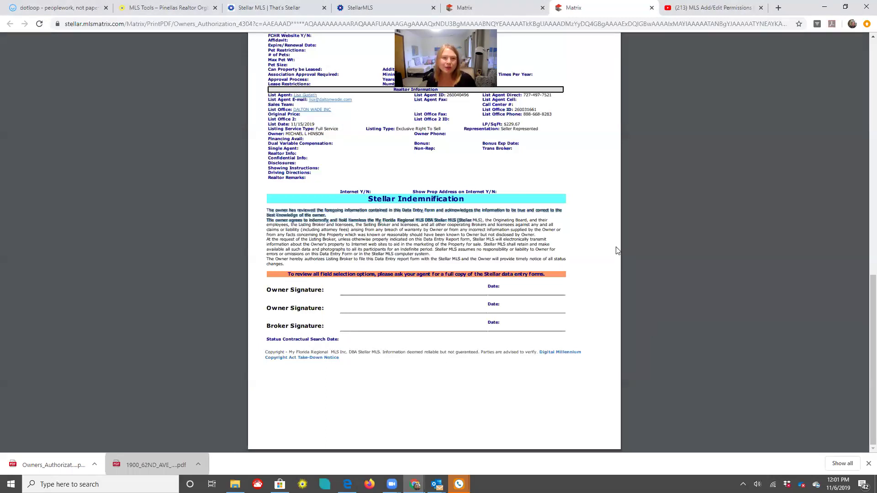
# Review the Owners Authorization PDF preview, then close its tab
pyautogui.scroll(5, 351, 147)
pyautogui.scroll(6, 375, 154)
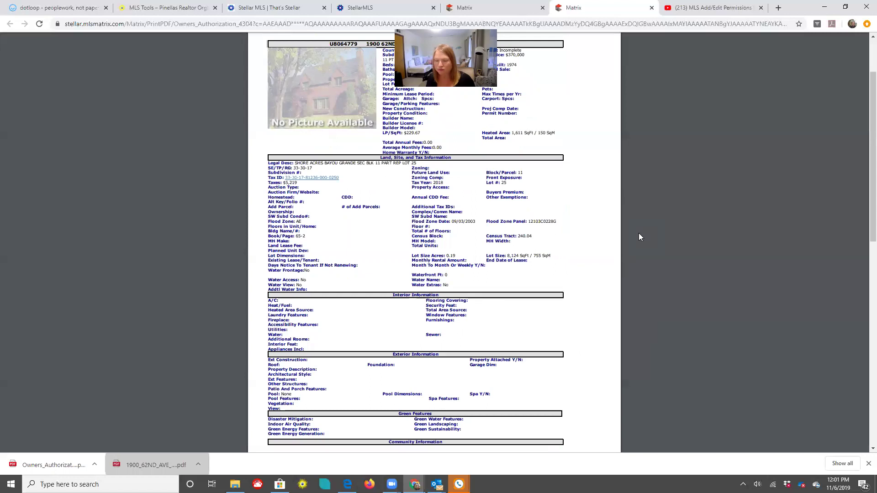
pyautogui.moveTo(679, 108)
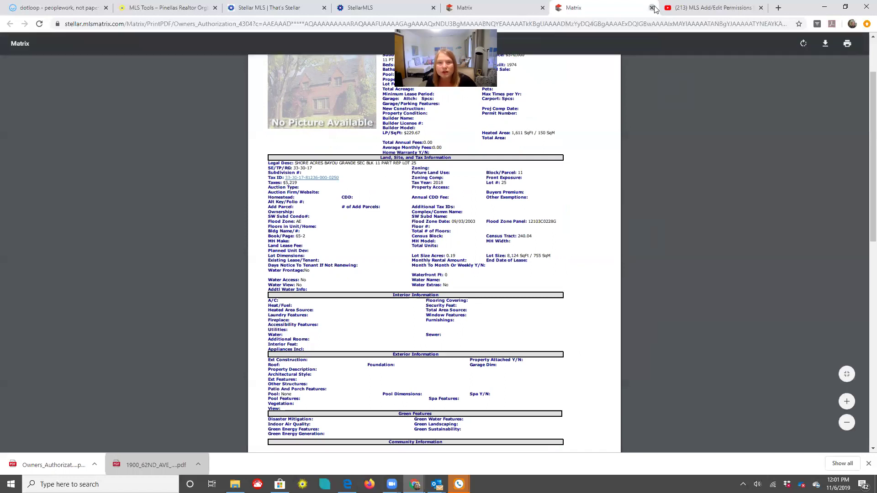
pyautogui.hotkey('ctrl', 'w')
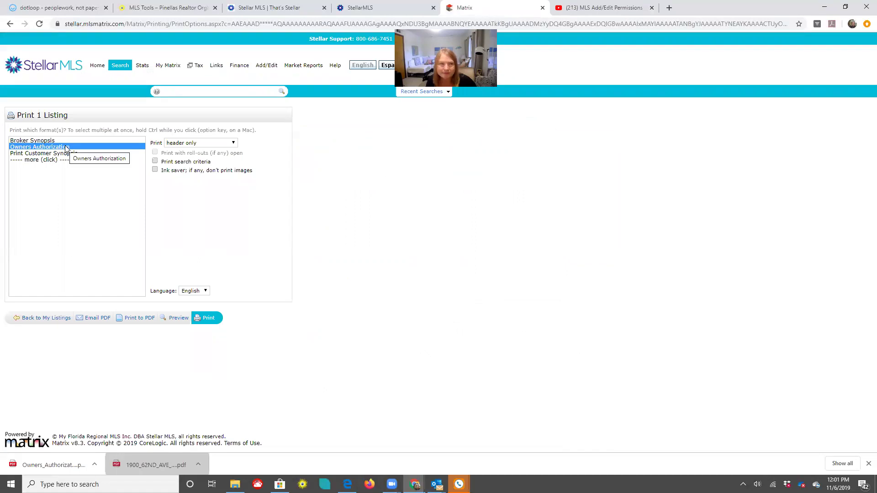
# Reload the dotloop loop and add the Owners_Authorization download to its Listing Docs
pyautogui.click(44, 9)
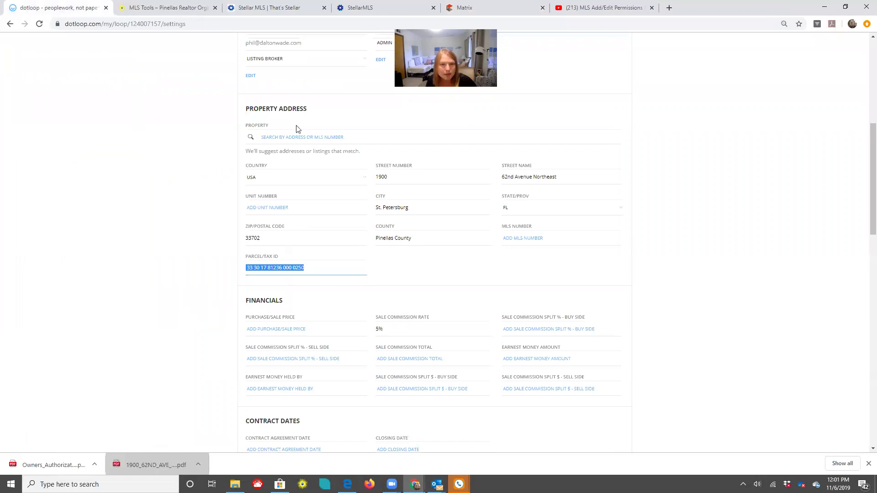
pyautogui.scroll(7, 252, 84)
pyautogui.press('F5')
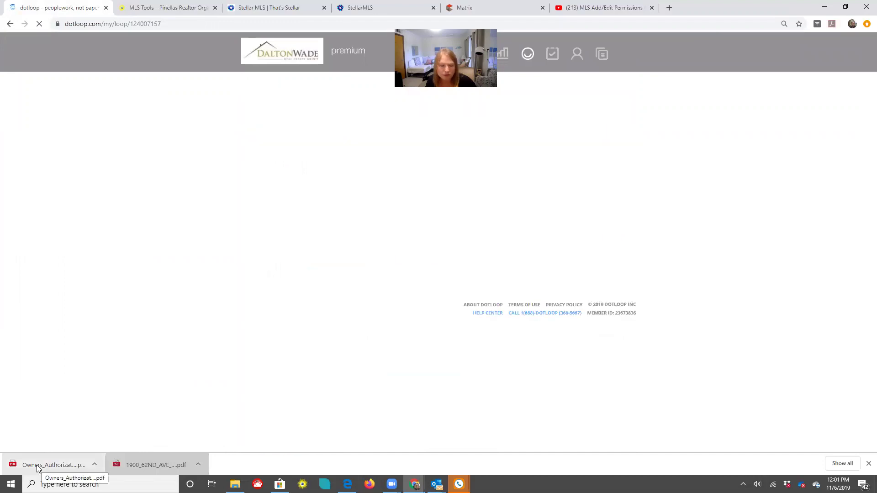
pyautogui.moveTo(37, 468); pyautogui.dragTo(341, 343)
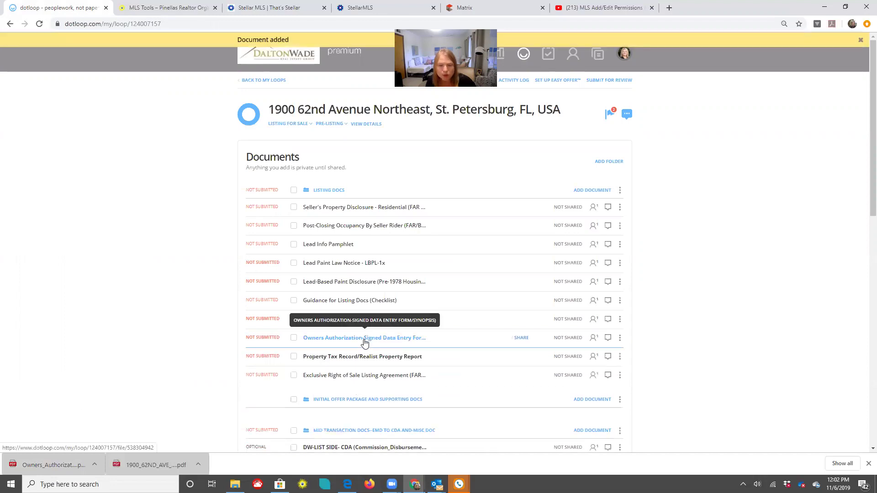
# Open the Owners Authorization and add a signature field on the first Owner line for the first seller
pyautogui.click(364, 341)
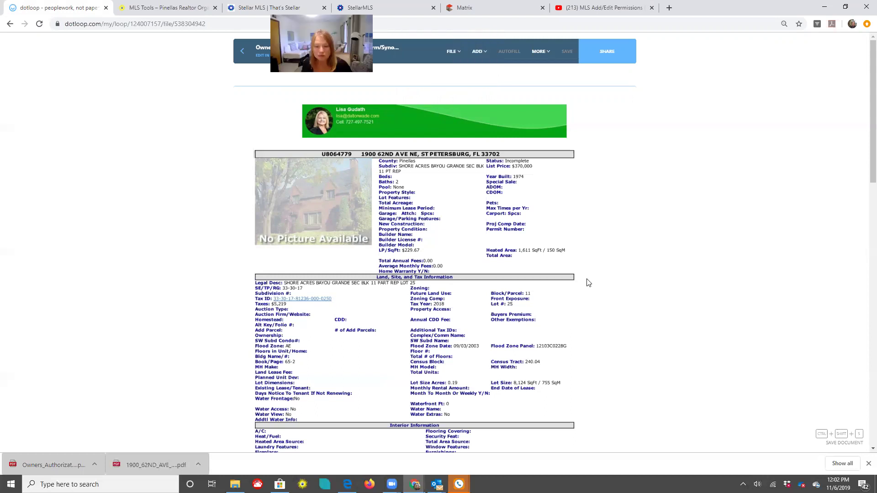
pyautogui.scroll(-15, 356, 288)
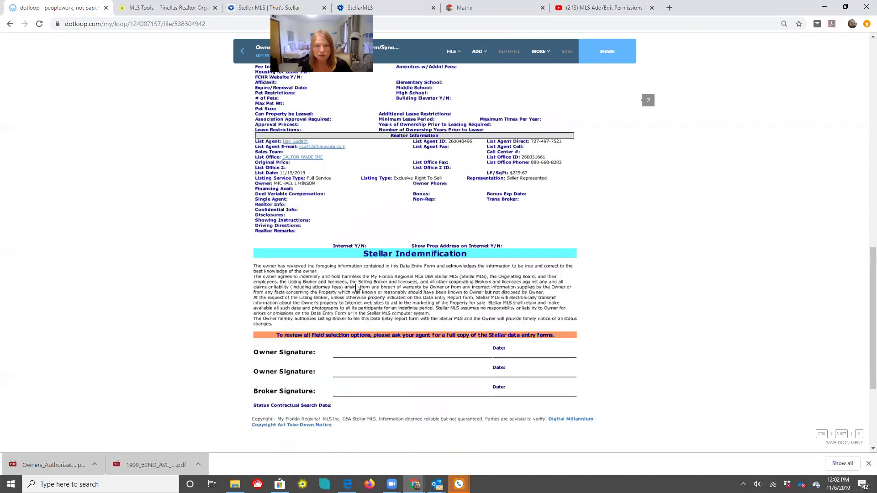
pyautogui.scroll(-2, 473, 68)
pyautogui.click(479, 53)
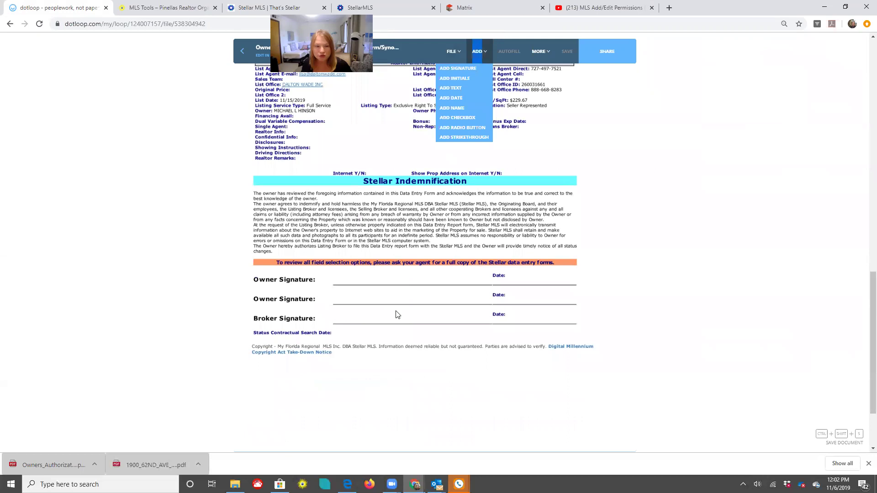
pyautogui.click(400, 284)
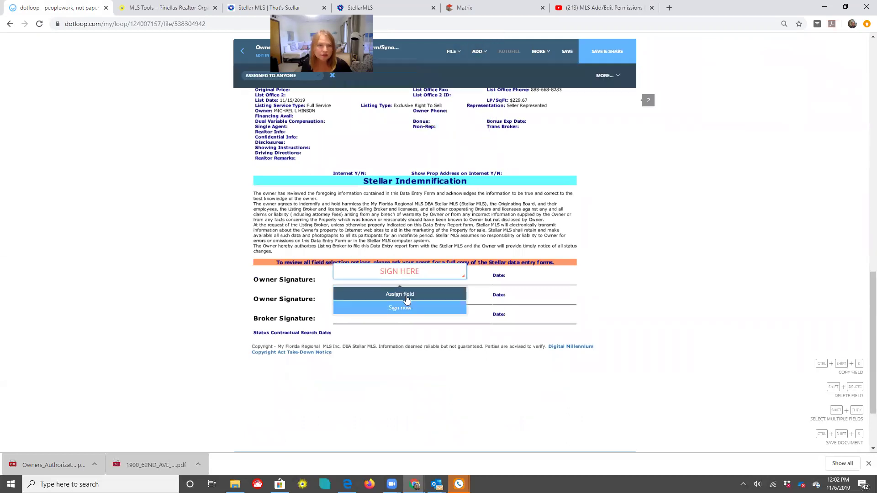
pyautogui.click(283, 75)
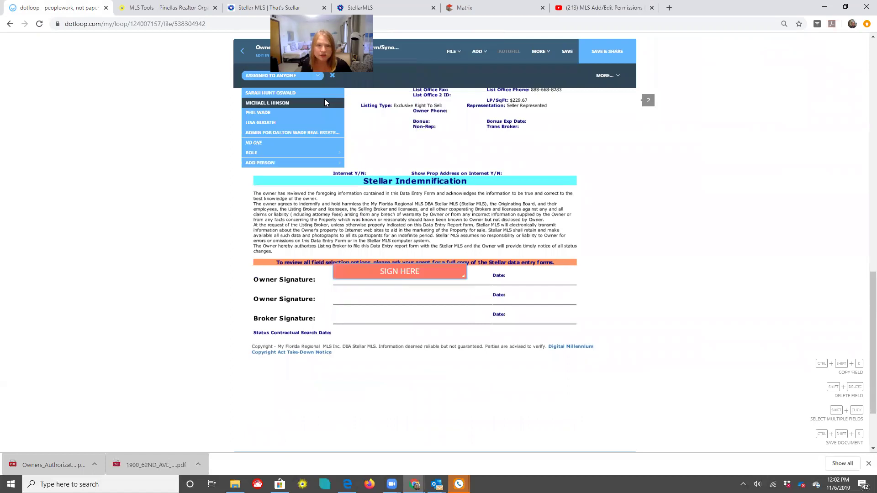
pyautogui.click(283, 106)
# Add a signature field on the second Owner line, assigned to the second seller
pyautogui.click(478, 49)
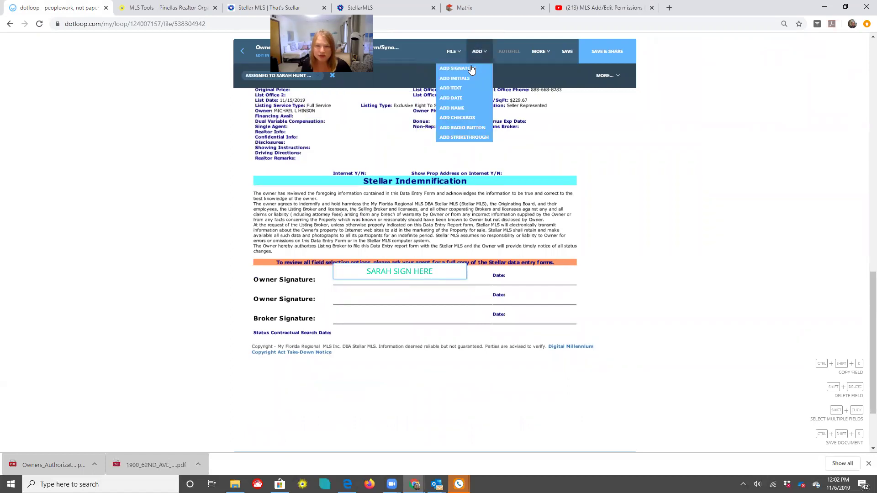
pyautogui.click(402, 309)
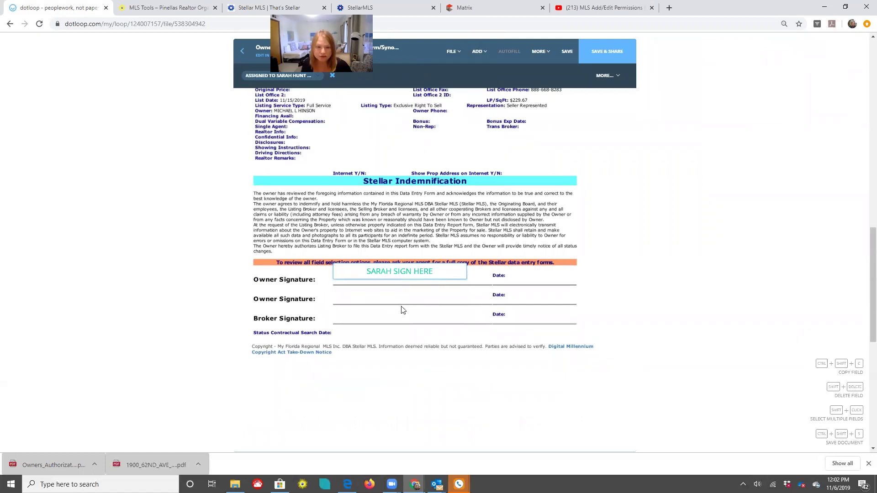
pyautogui.click(402, 309)
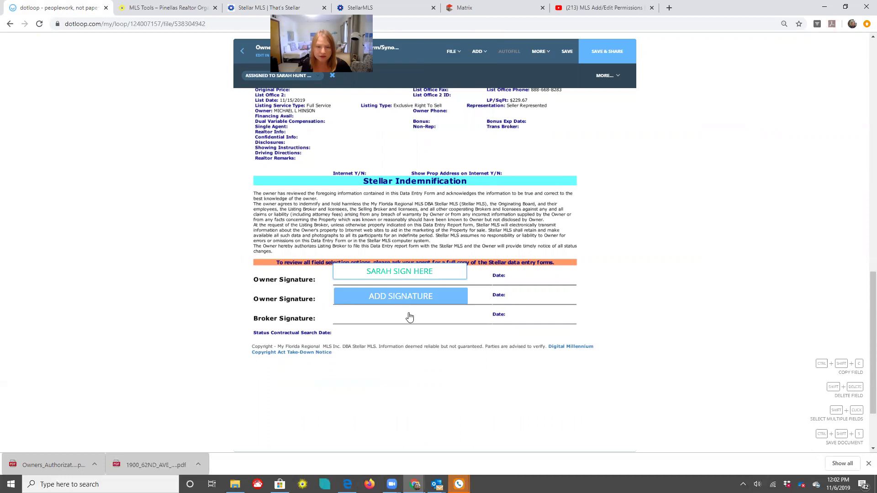
pyautogui.click(348, 309)
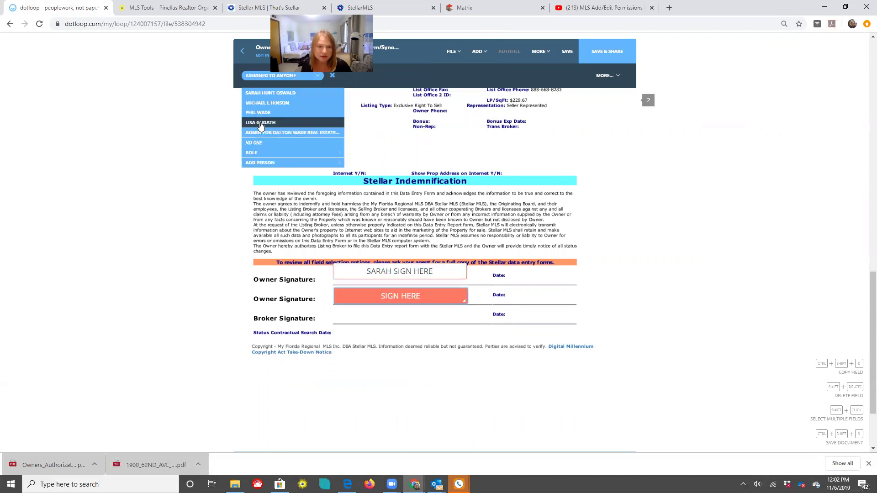
pyautogui.click(477, 52)
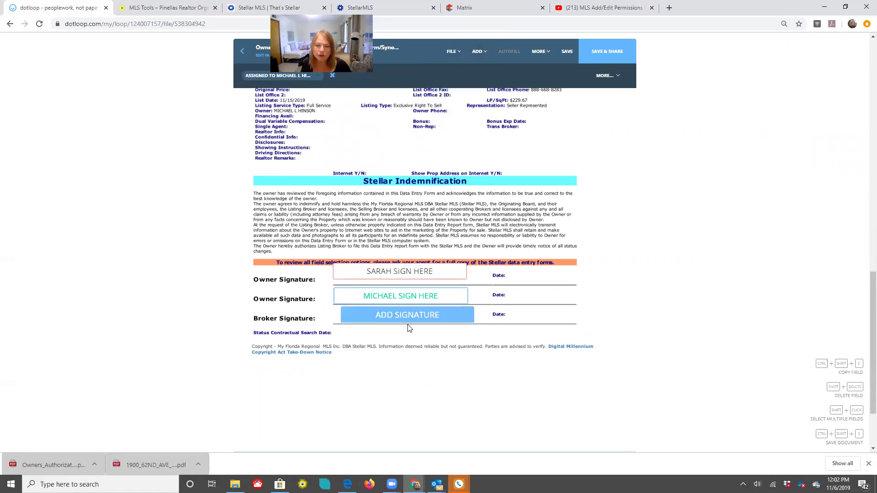
# Sign the Broker line with the adopted signature and save the document
pyautogui.click(411, 338)
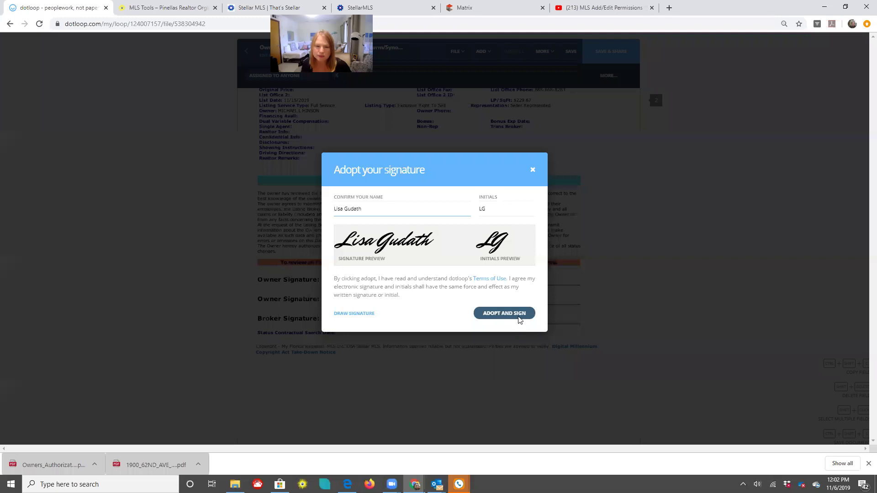
pyautogui.click(519, 318)
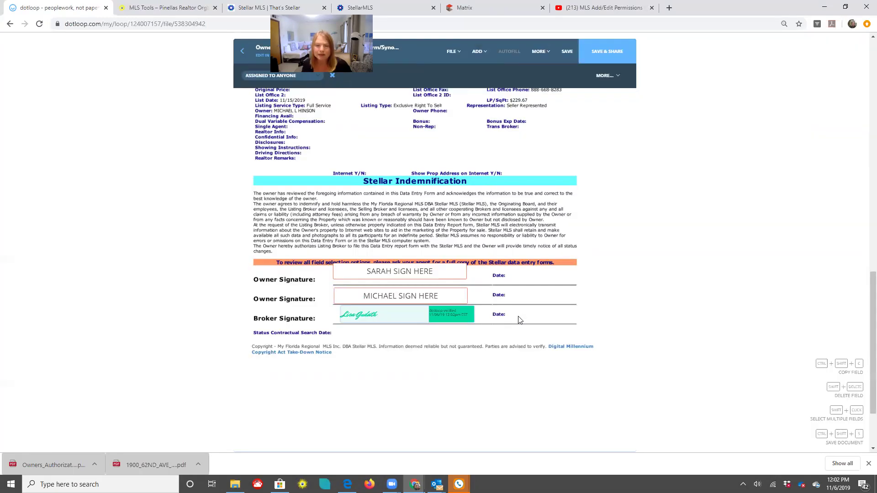
pyautogui.click(571, 51)
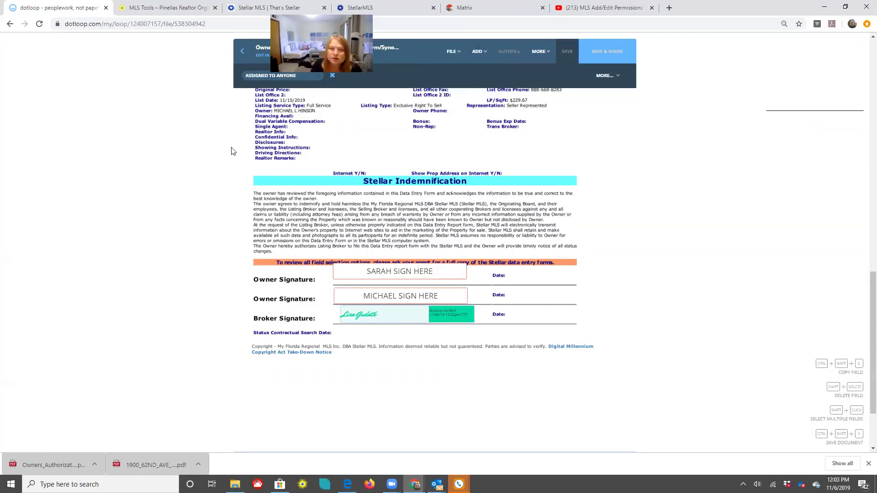
# Select Owners Authorization, Property Tax Record and Exclusive Right of Sale, then cancel sharing
pyautogui.click(242, 52)
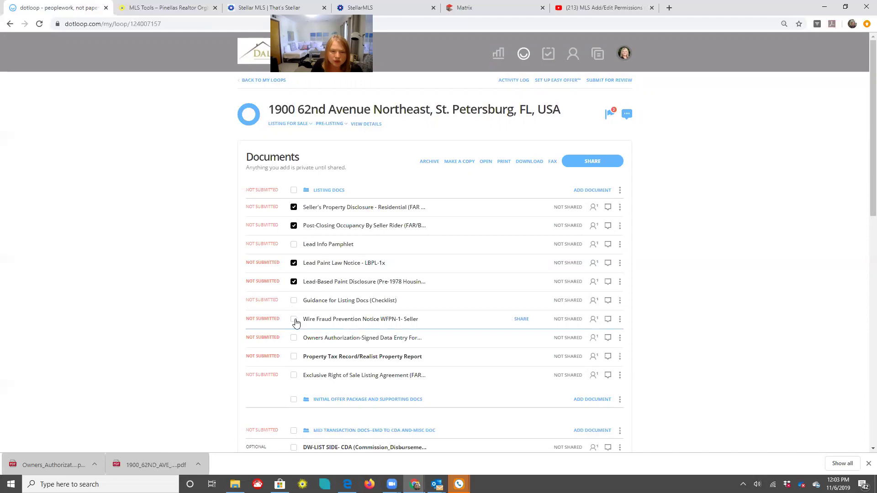
pyautogui.click(292, 342)
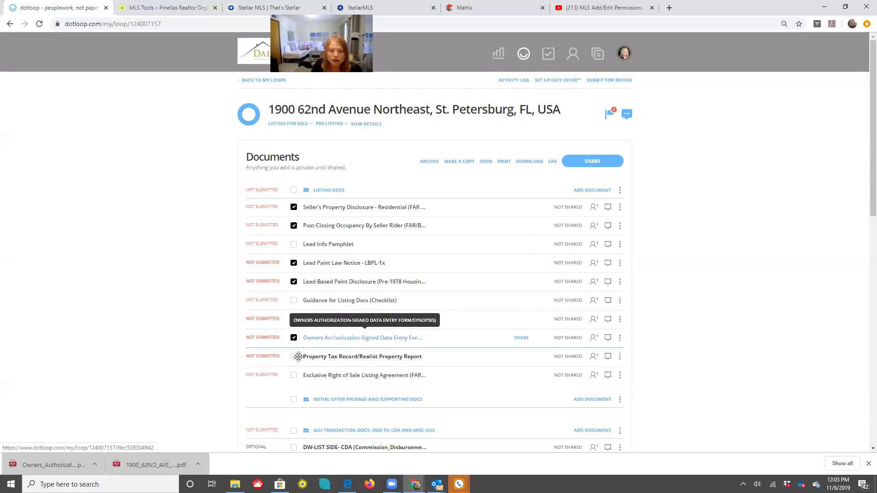
pyautogui.click(332, 363)
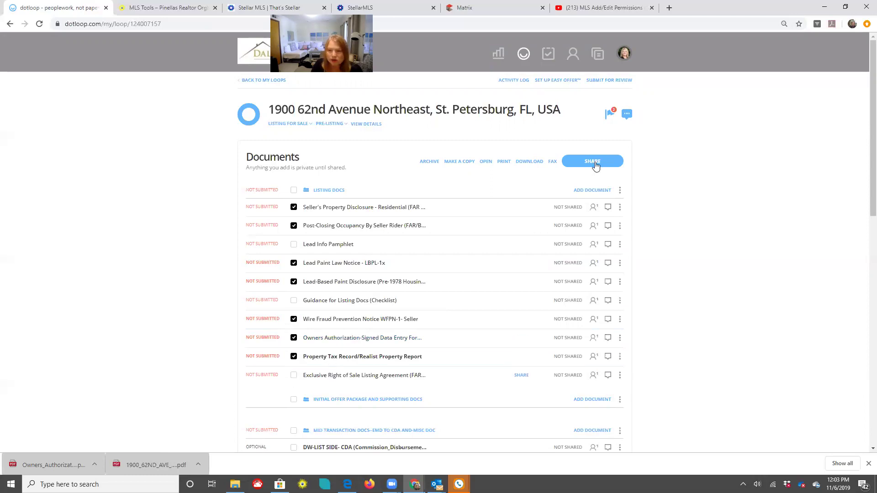
pyautogui.click(595, 162)
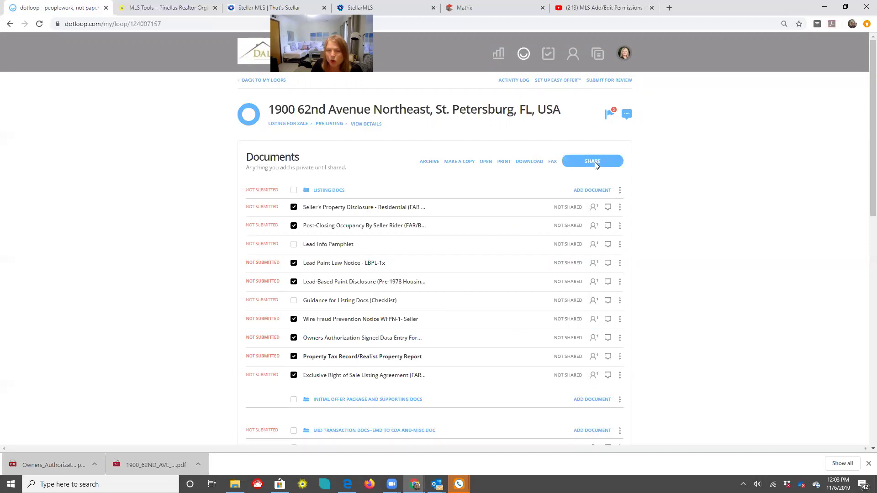
pyautogui.click(595, 161)
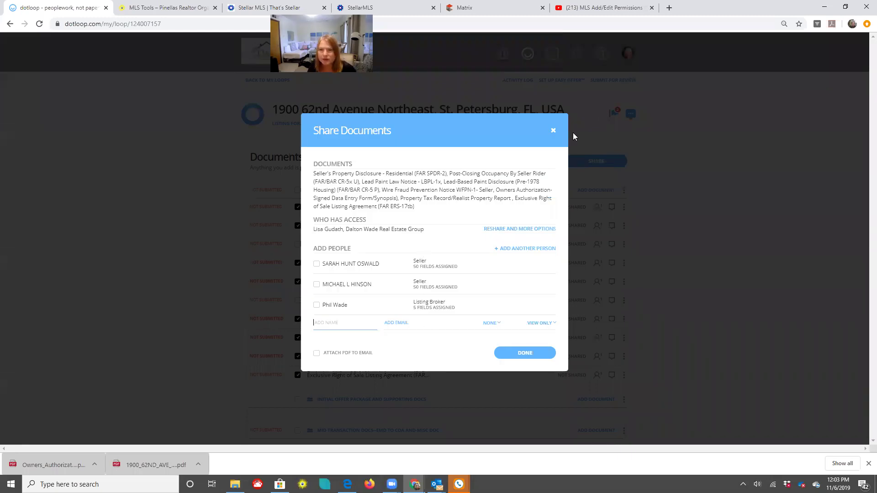
pyautogui.click(554, 132)
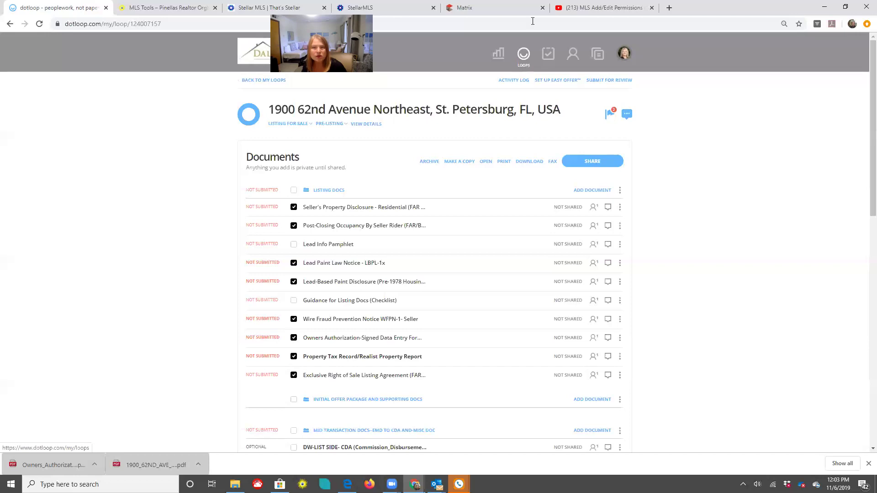
pyautogui.click(464, 8)
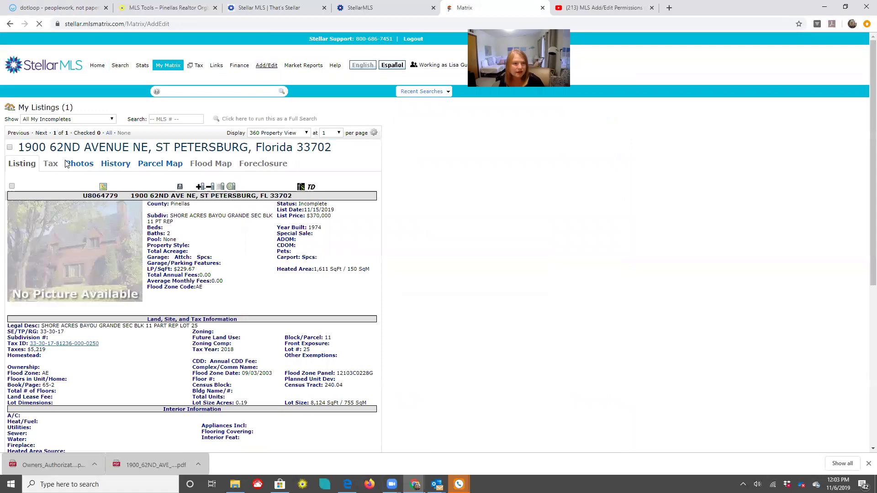
pyautogui.click(71, 159)
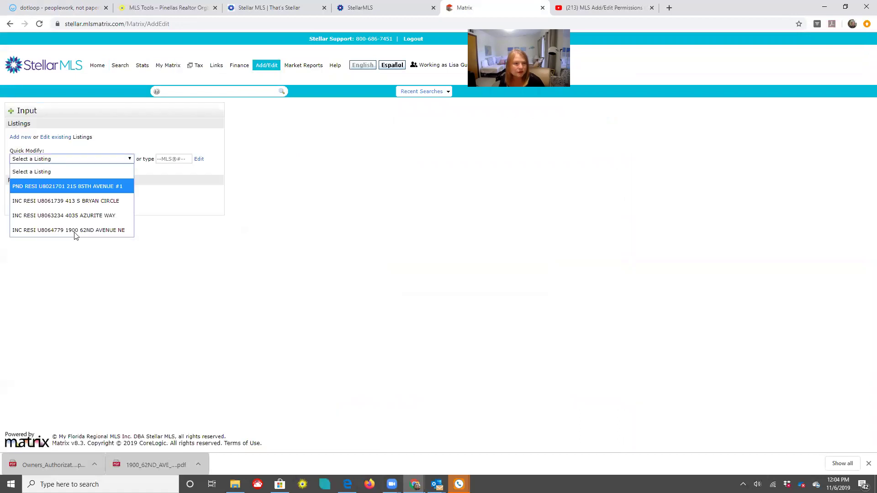
pyautogui.click(75, 232)
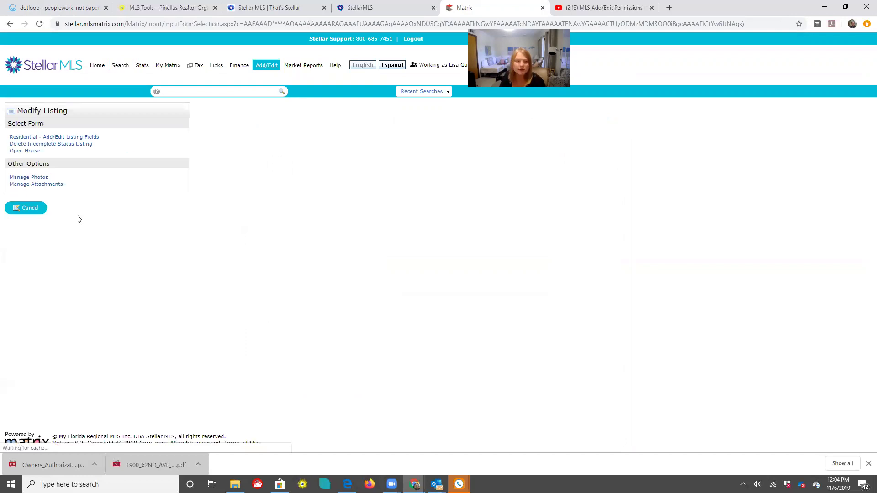
pyautogui.click(20, 185)
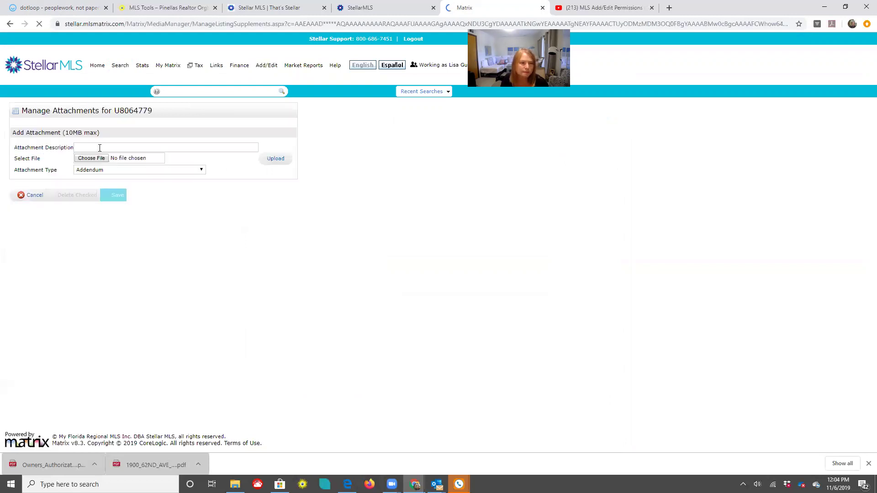
pyautogui.click(100, 148)
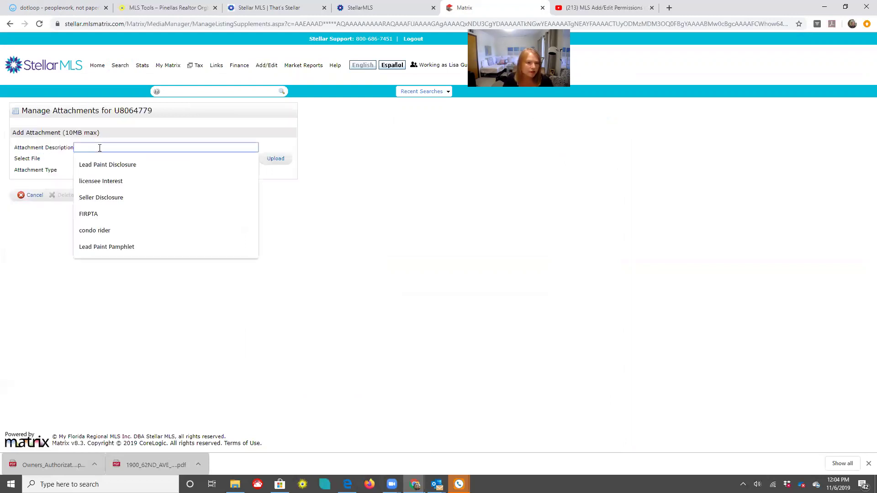
pyautogui.click(105, 247)
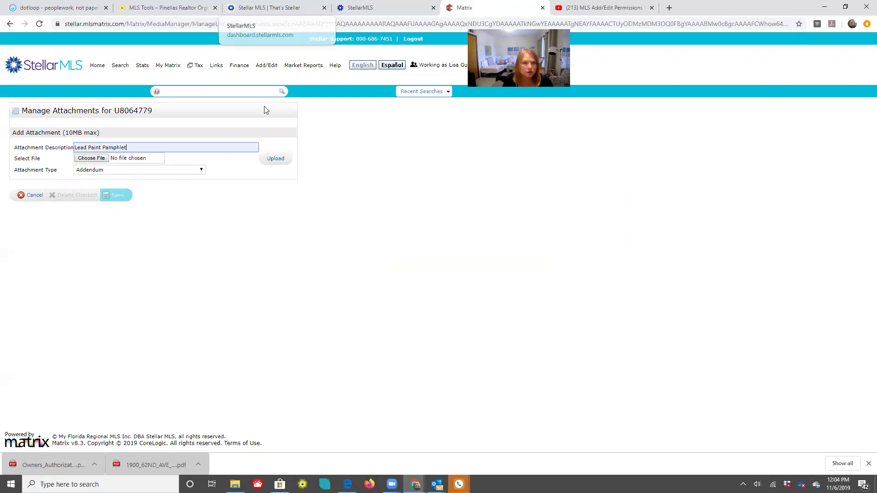
pyautogui.hotkey('ctrl', '1')
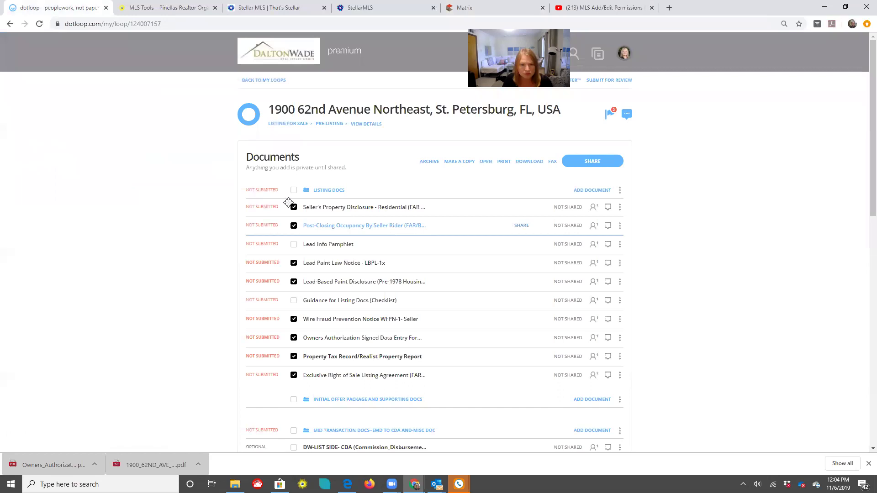
# Clear the document selection and download the Lead Info Pamphlet as a sealed PDF
pyautogui.click(294, 191)
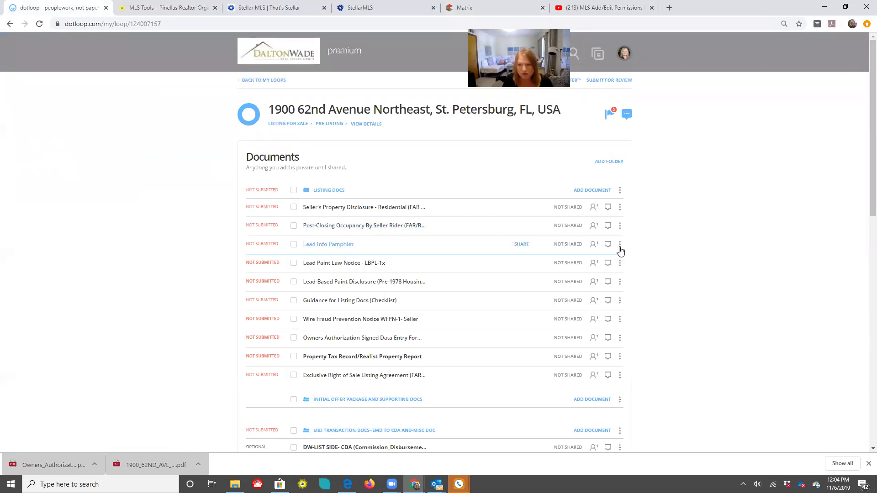
pyautogui.click(612, 301)
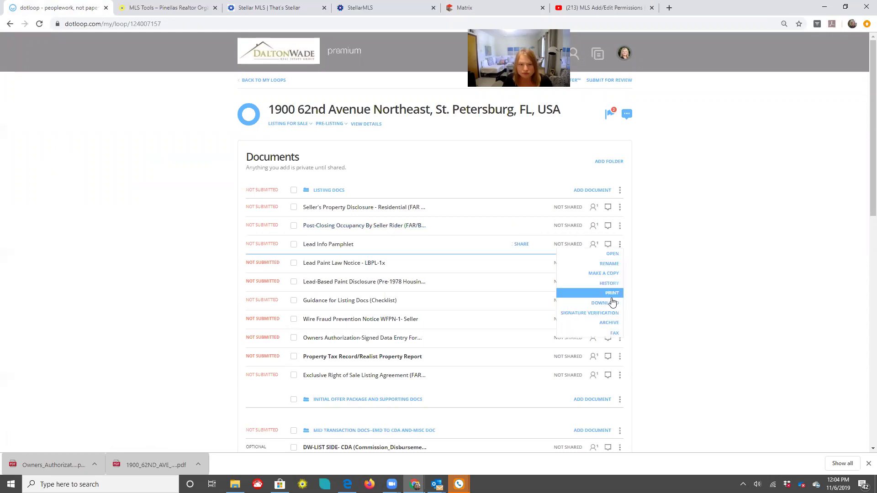
pyautogui.click(612, 308)
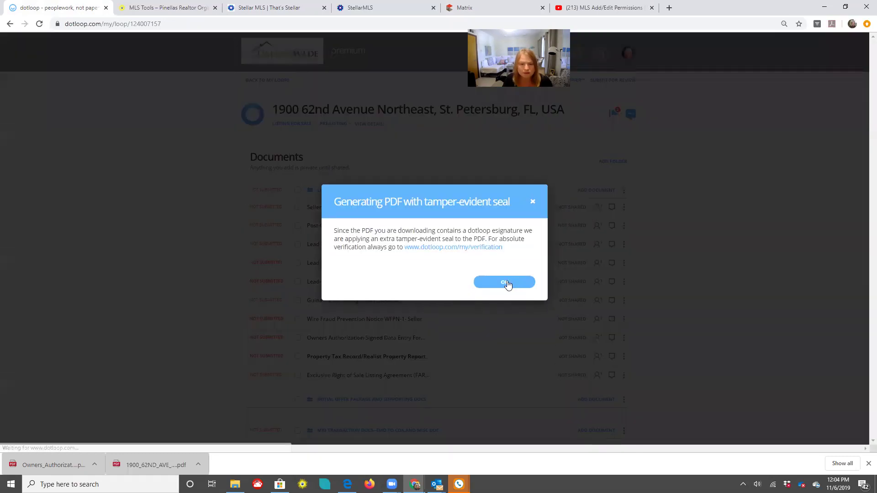
pyautogui.click(505, 283)
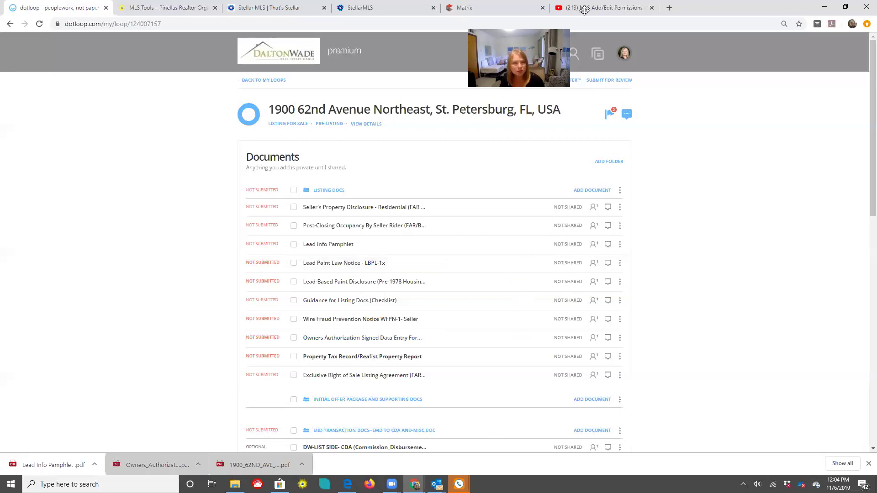
pyautogui.click(498, 8)
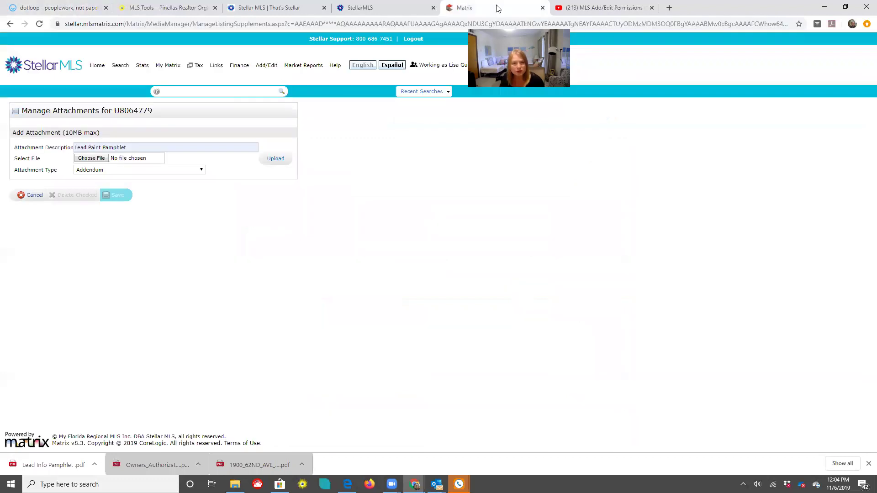
# Select Lead Info Pamphlet.pdf from the Downloads folder as the file to attach
pyautogui.click(91, 158)
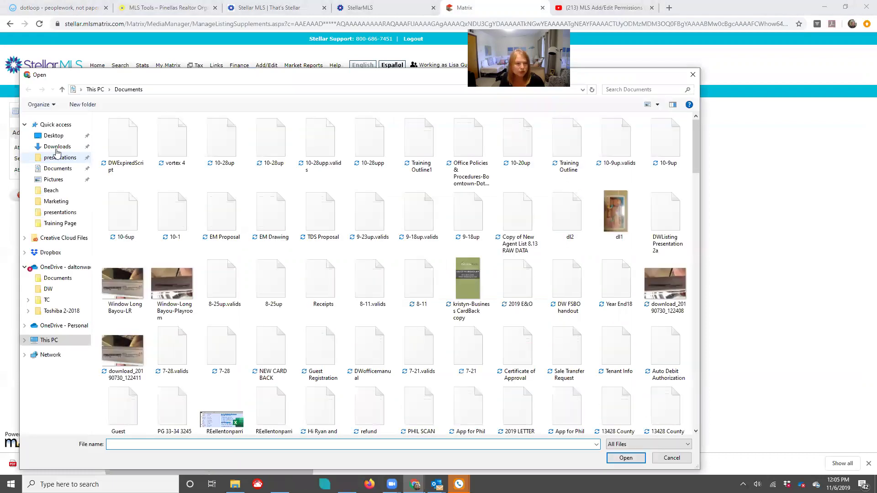
pyautogui.click(57, 147)
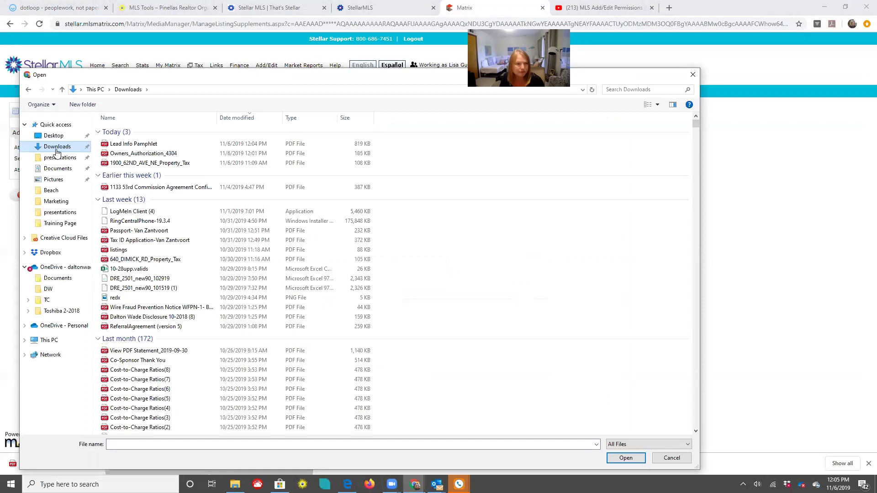
pyautogui.click(132, 145)
pyautogui.click(626, 459)
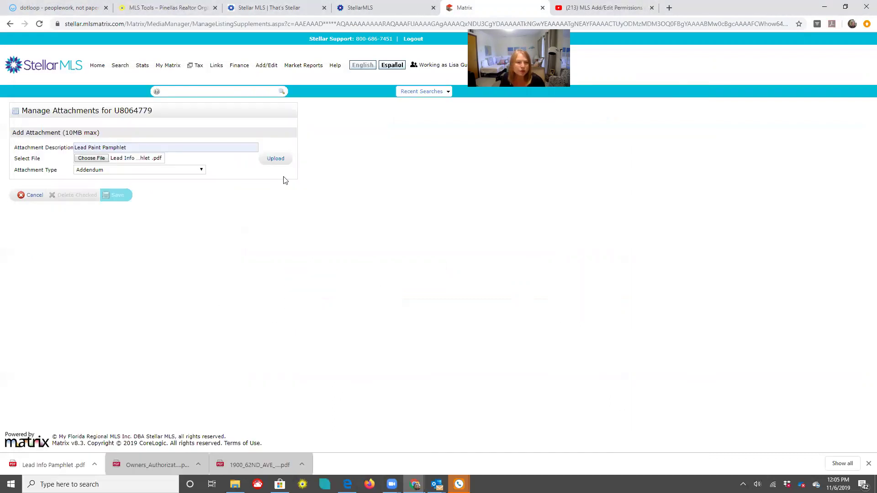
# Upload the pamphlet as a Brochure attachment and save it to the listing
pyautogui.click(185, 172)
pyautogui.click(128, 203)
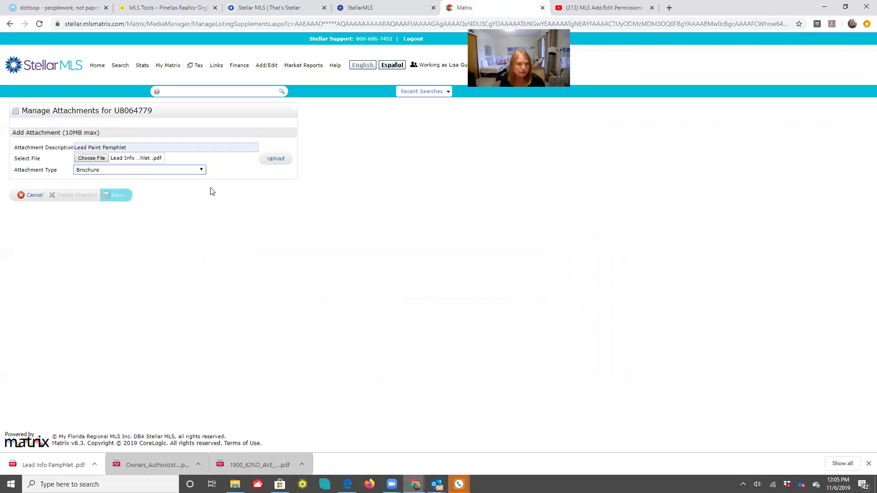
pyautogui.press('Tab')
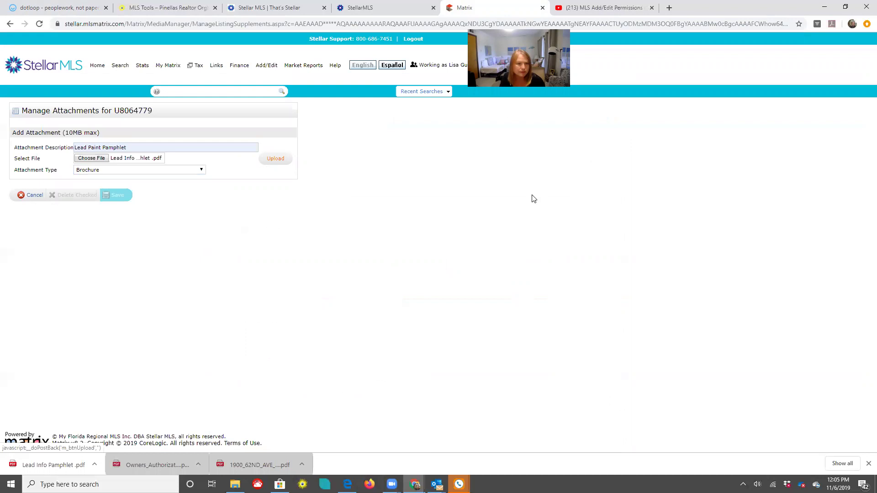
pyautogui.press('Return')
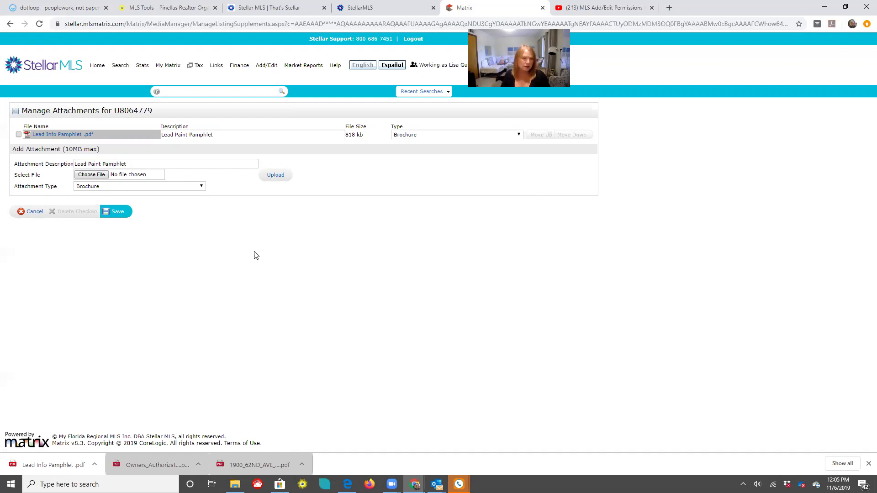
pyautogui.click(119, 212)
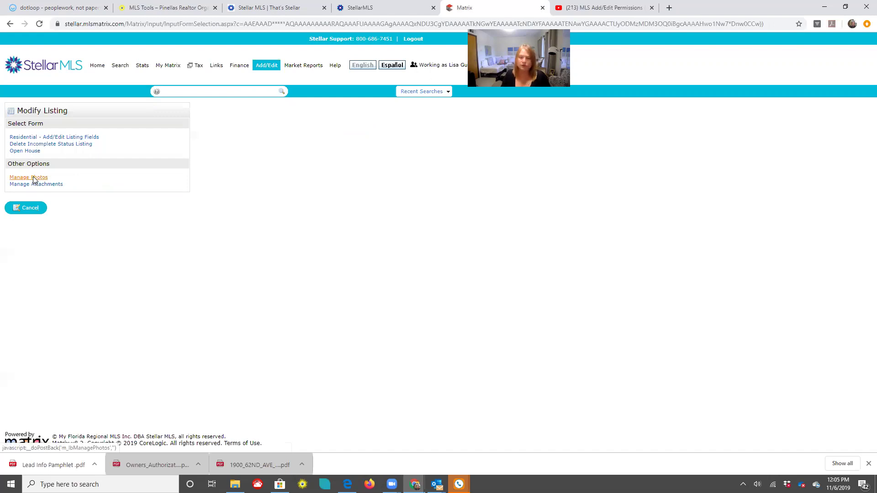
# Upload DSC08239-HDR from Pictures > 7-11 into the listing's primary photo slot via Manage Photos
pyautogui.click(34, 179)
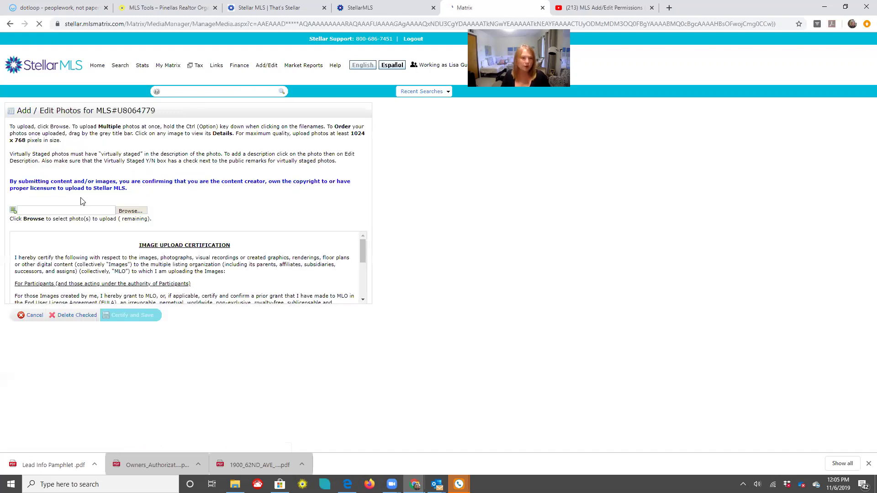
pyautogui.click(129, 211)
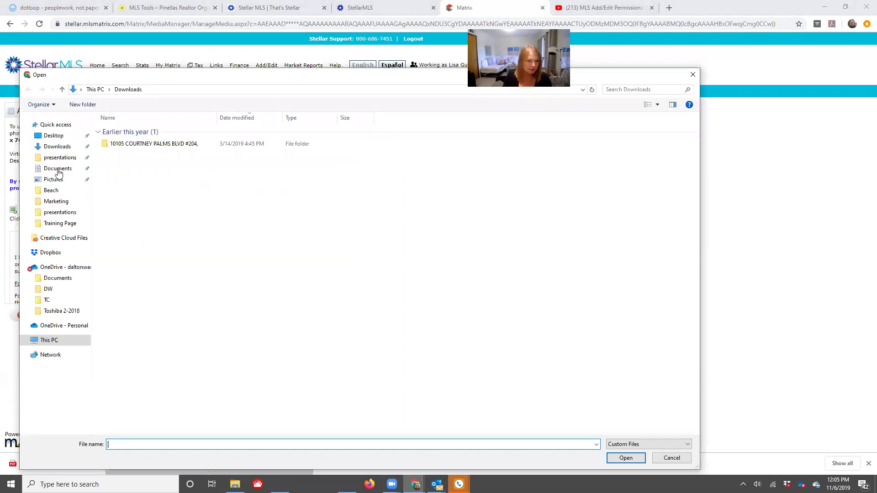
pyautogui.click(58, 169)
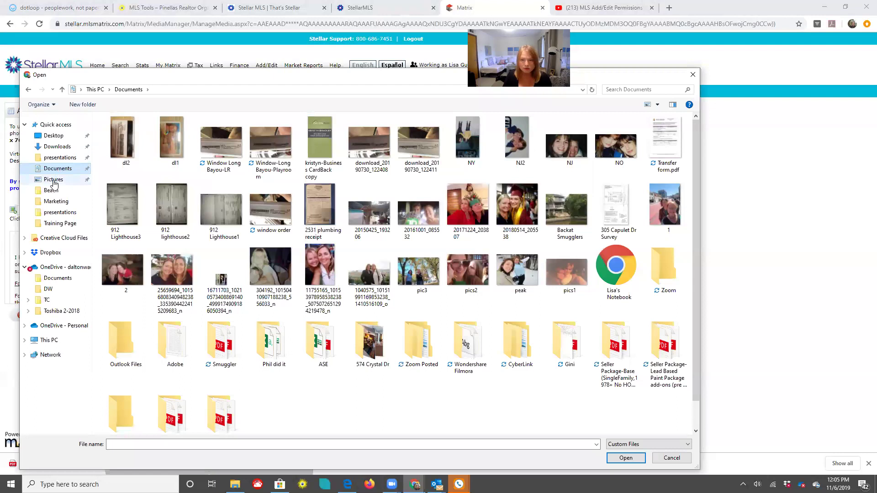
pyautogui.click(53, 181)
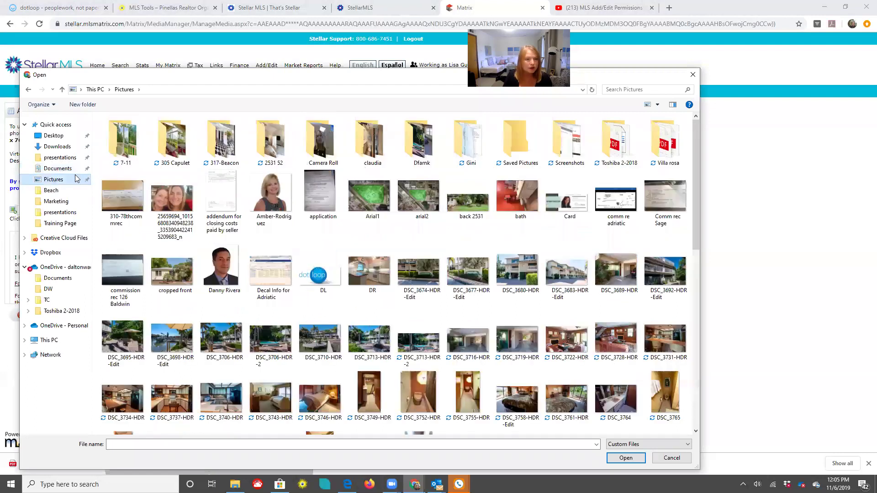
pyautogui.doubleClick(124, 141)
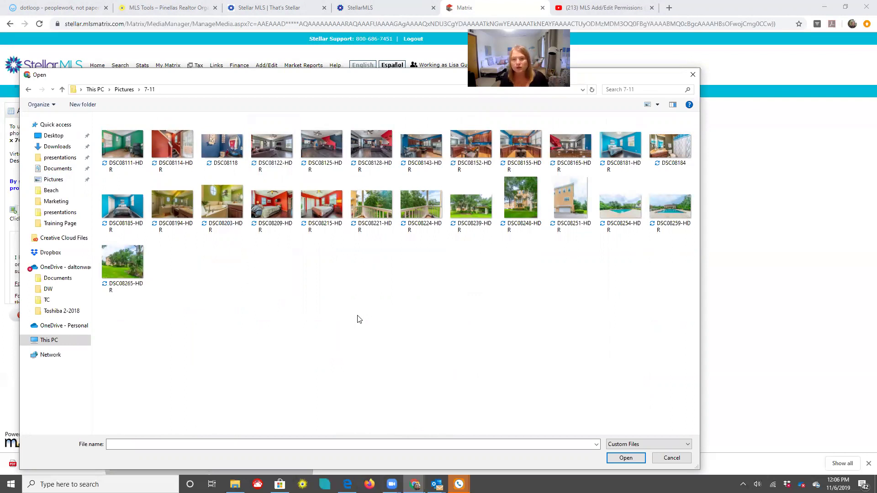
pyautogui.click(472, 211)
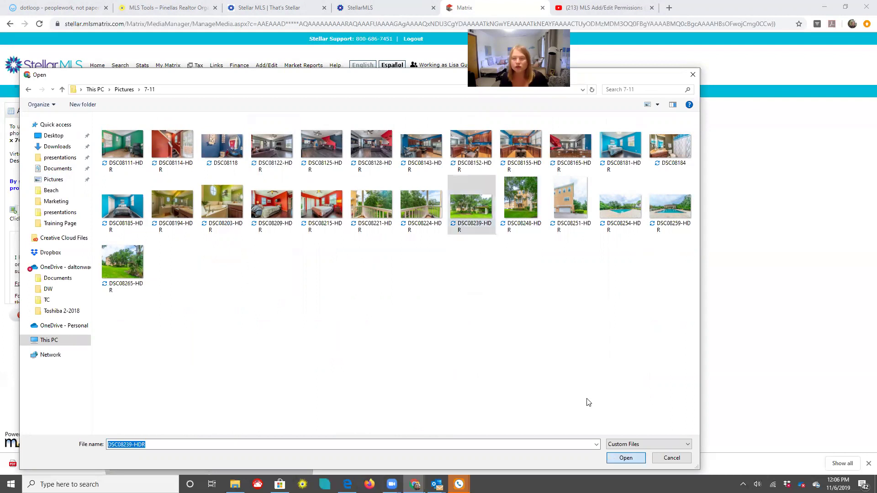
pyautogui.press('Return')
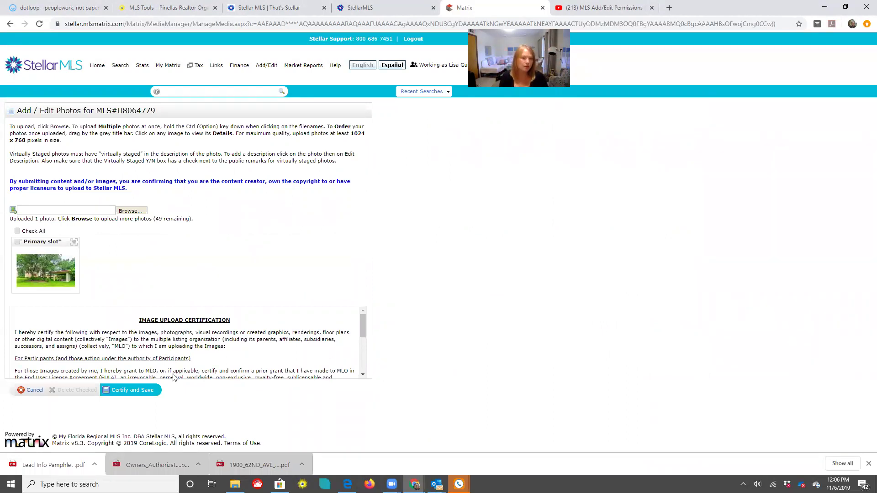
# Certify and save the new photo in Matrix, then review the dotloop loop's documents list
pyautogui.click(152, 390)
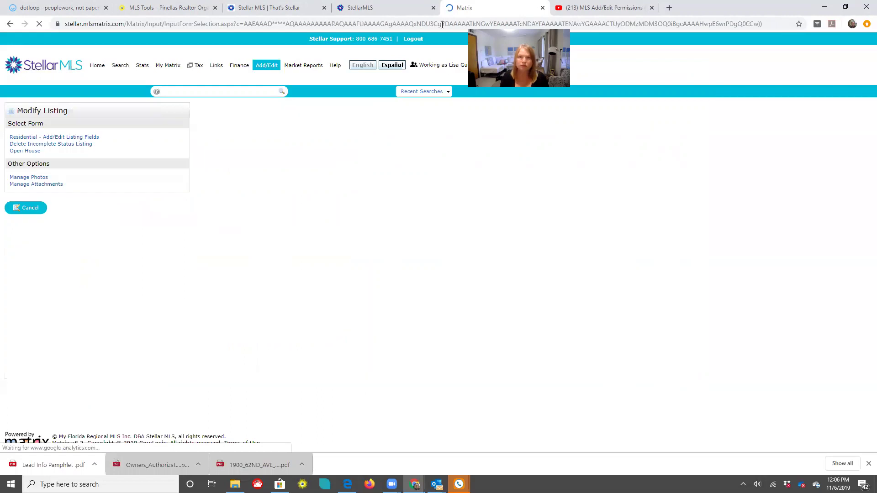
pyautogui.click(68, 8)
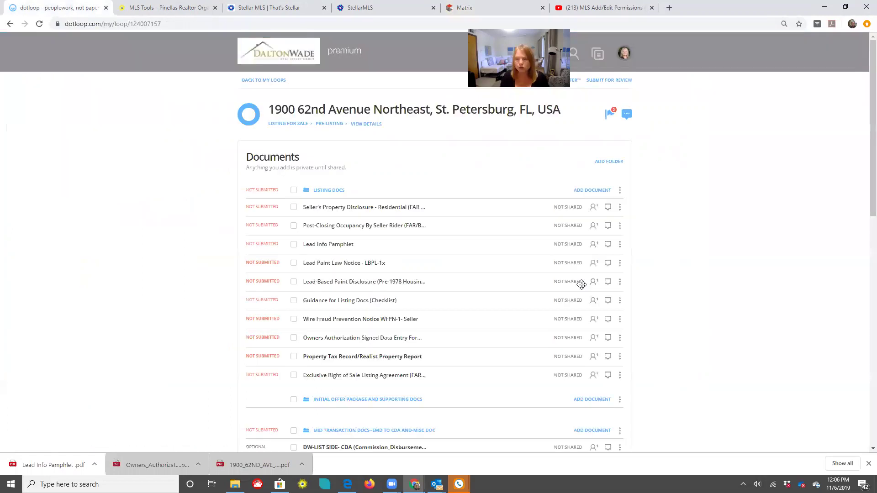
pyautogui.scroll(-2, 582, 284)
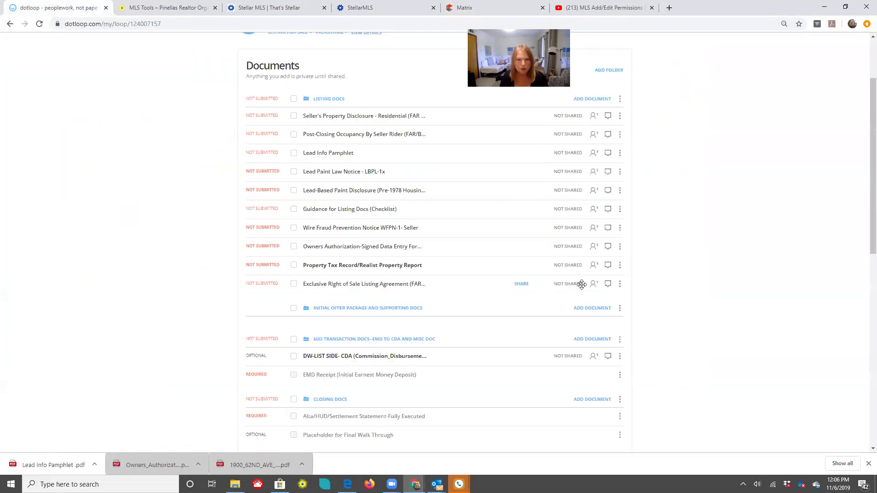
pyautogui.scroll(1, 327, 201)
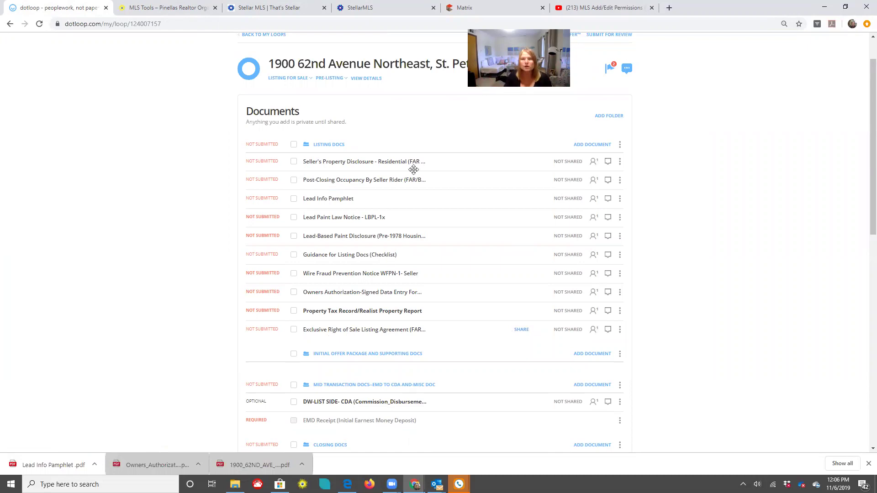
pyautogui.scroll(1, 669, 146)
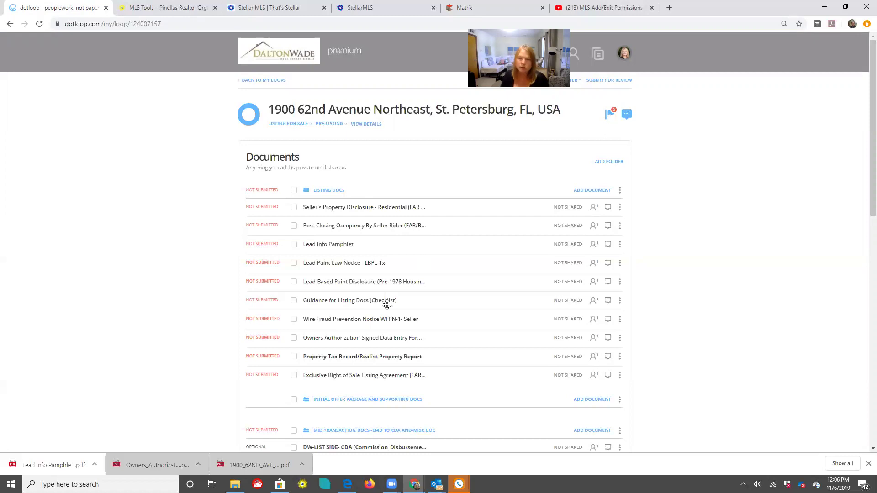
# Submit LISTING Docs for review with the pasted MLS number, then copy the Initial Offer folder's upload email
pyautogui.click(617, 81)
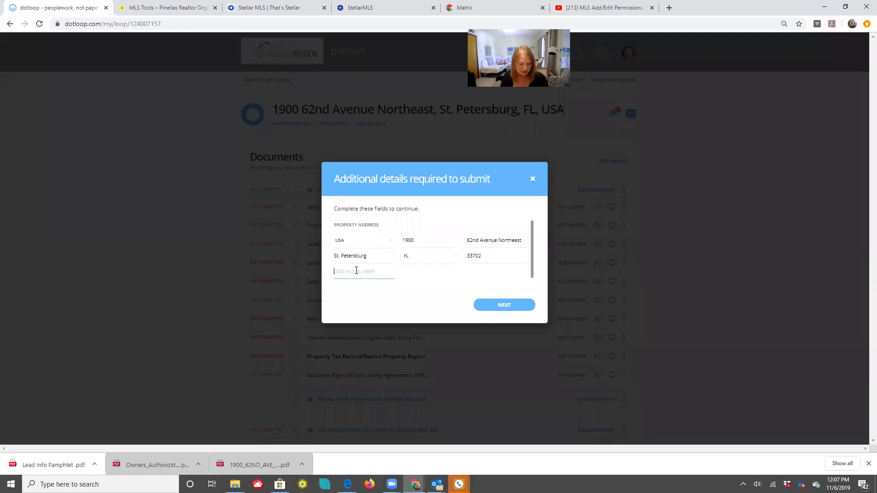
pyautogui.write('U8064779')
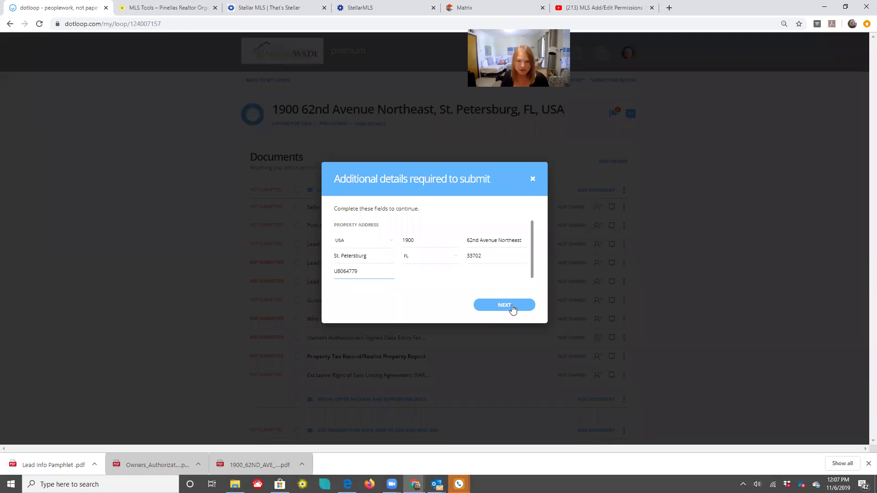
pyautogui.click(513, 310)
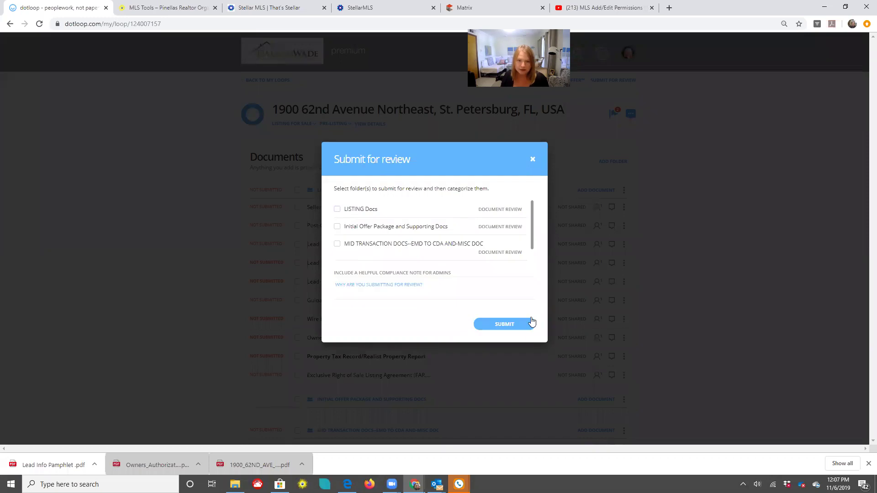
pyautogui.click(337, 209)
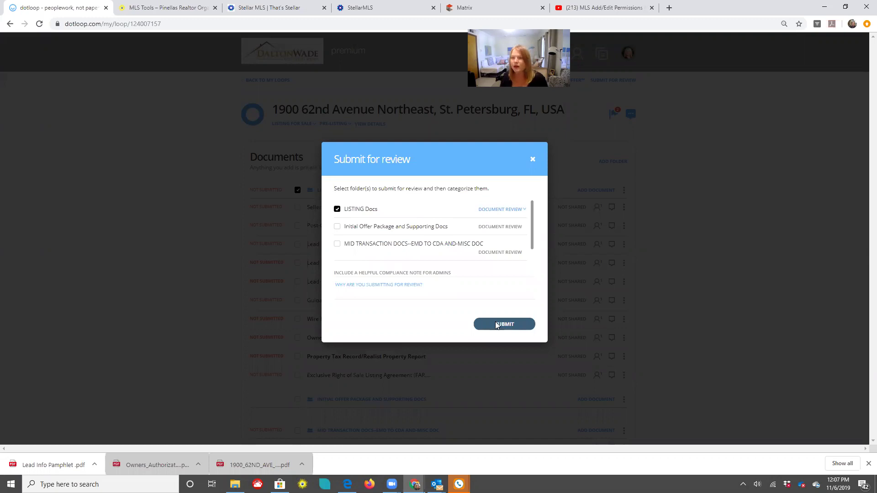
pyautogui.click(498, 325)
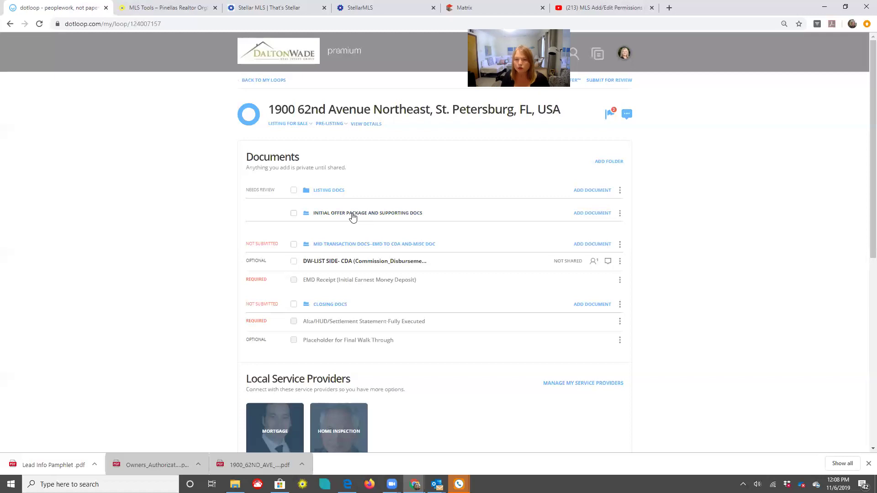
pyautogui.click(582, 218)
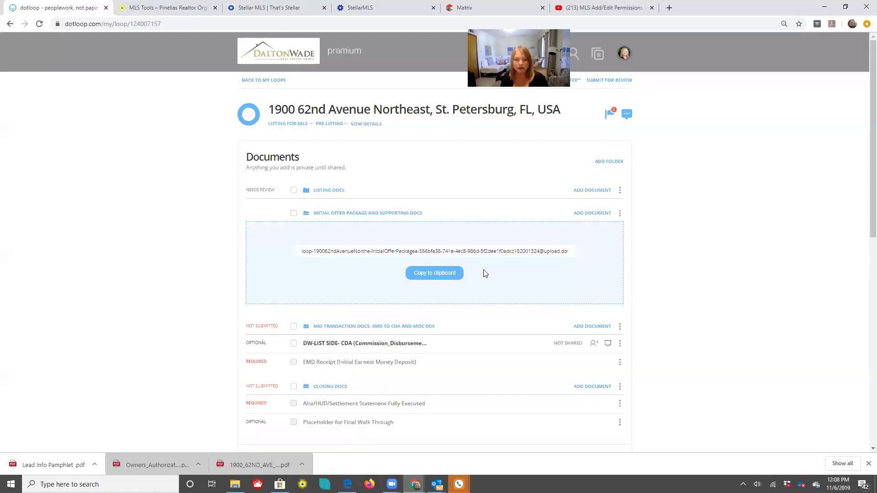
pyautogui.click(457, 273)
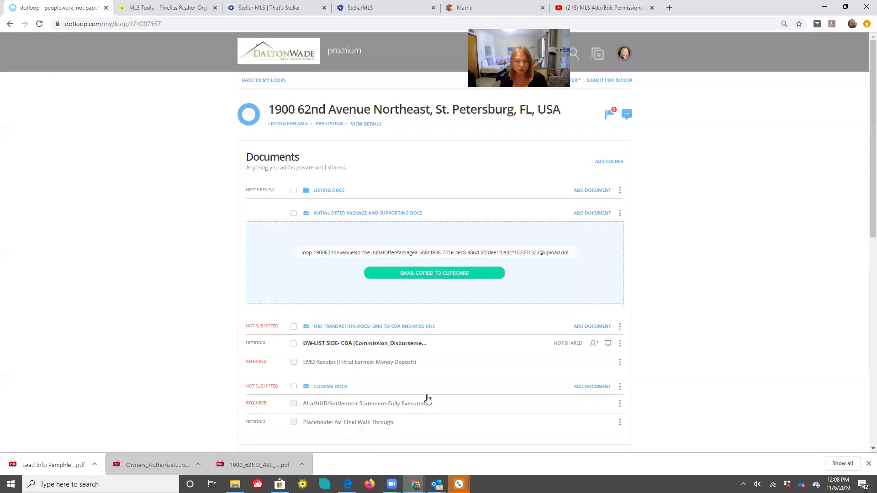
# Search Outlook for 'offer package' and open the FW: OFFER PACKAGE email
pyautogui.moveTo(407, 469)
pyautogui.click(406, 470)
pyautogui.click(144, 84)
pyautogui.write('off')
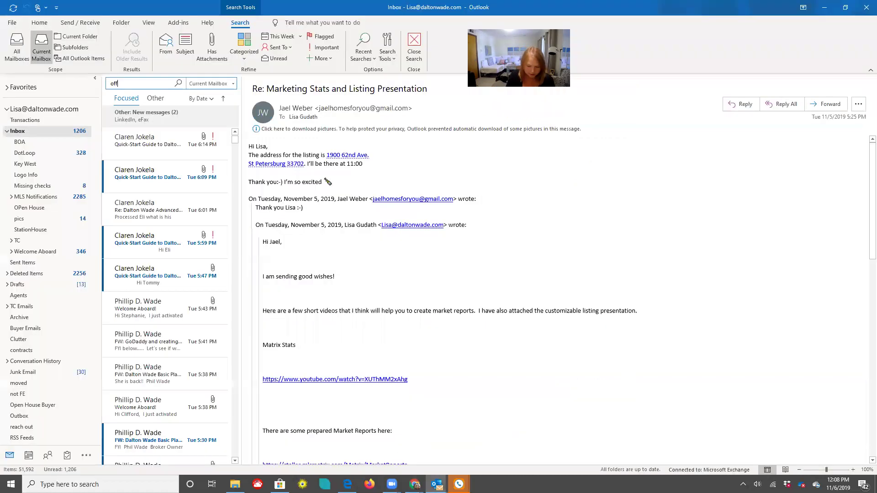
pyautogui.write('er pa')
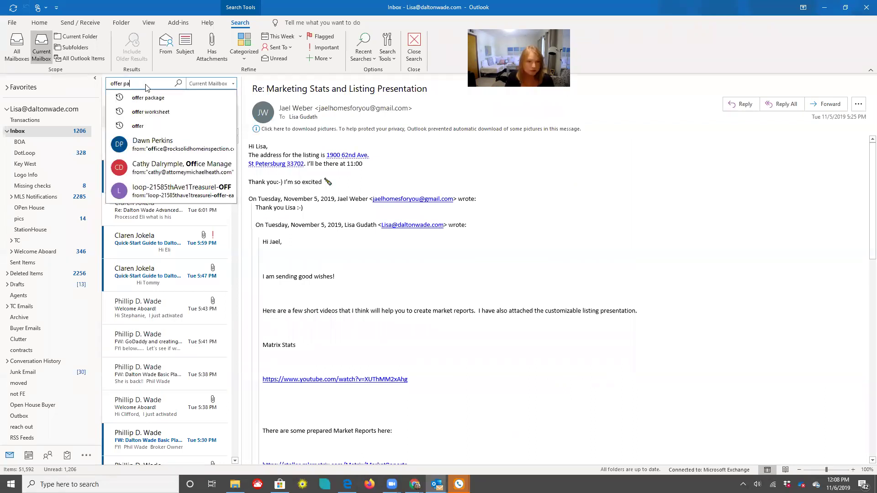
pyautogui.write('ckage')
pyautogui.press('Return')
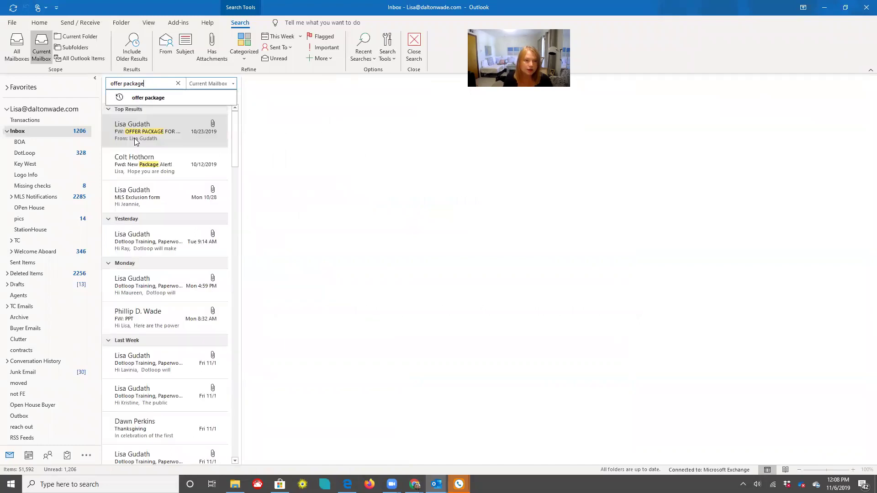
pyautogui.click(143, 138)
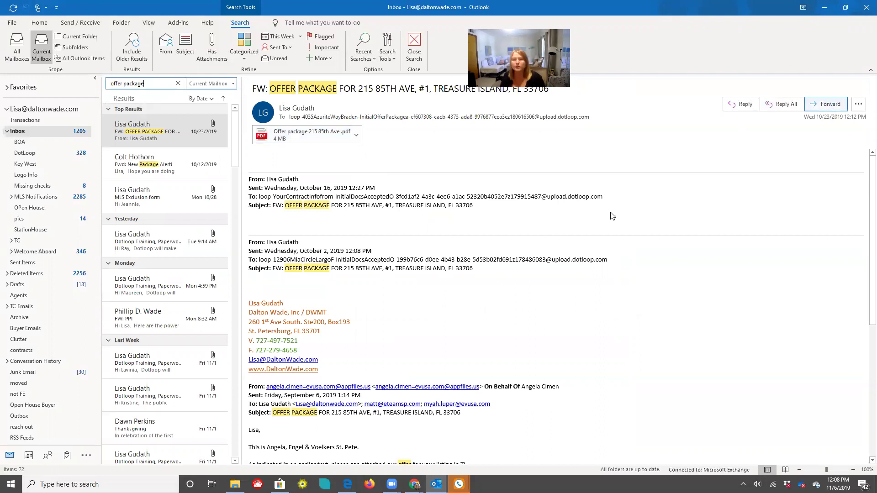
# Forward the email with its PDF to the loop's pasted upload address and send it
pyautogui.click(370, 114)
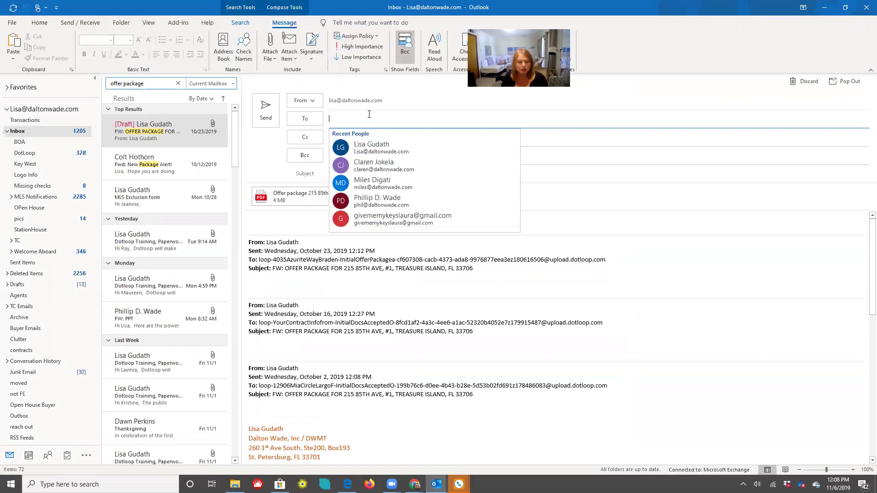
pyautogui.hotkey('ctrl', 'v')
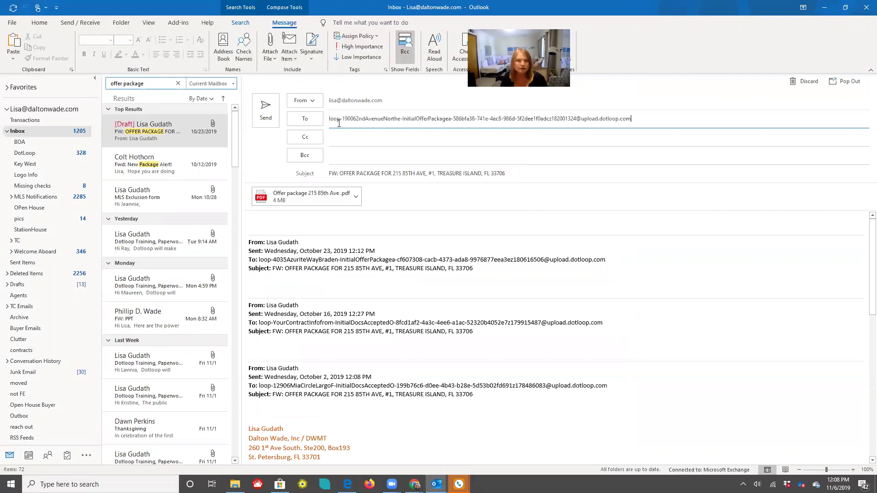
pyautogui.click(265, 112)
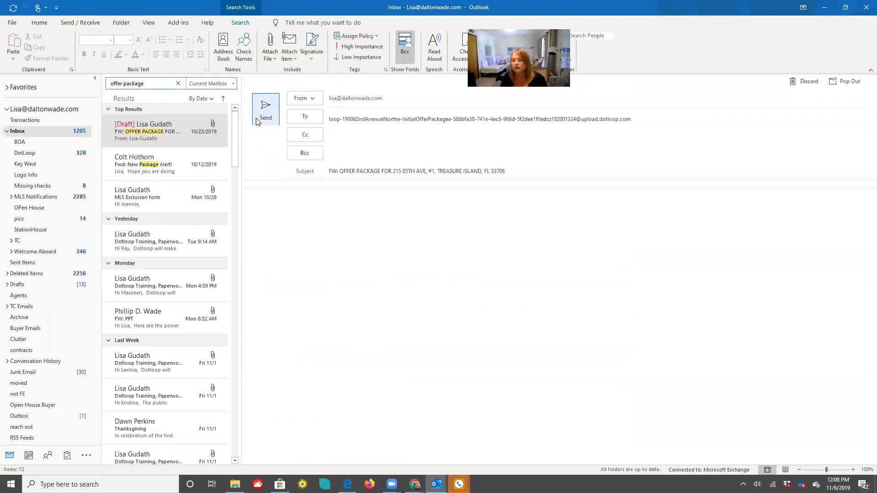
pyautogui.click(828, 11)
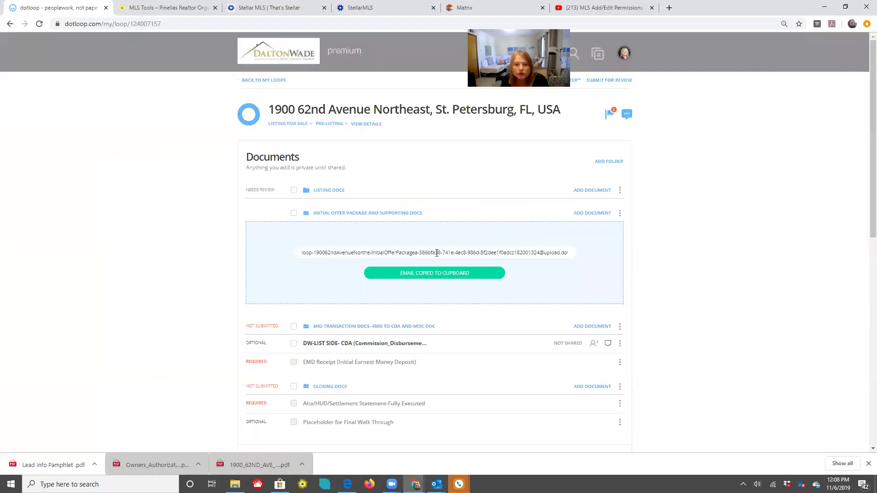
pyautogui.click(90, 73)
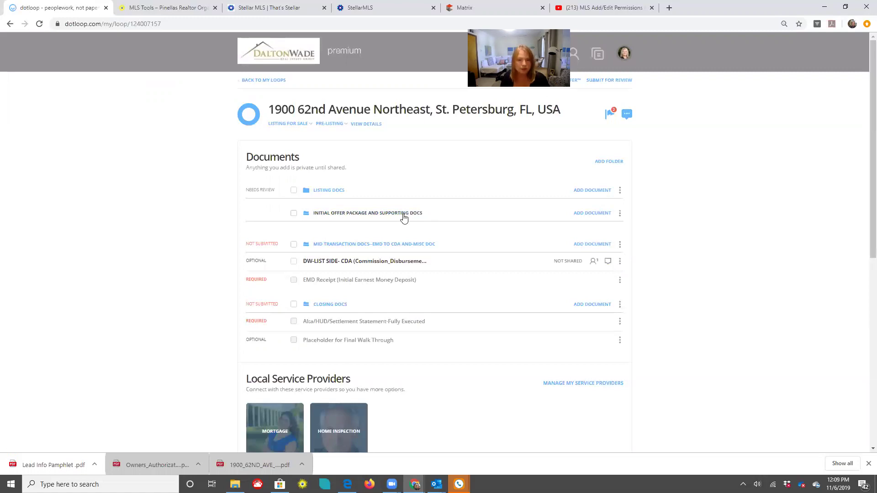
pyautogui.click(39, 24)
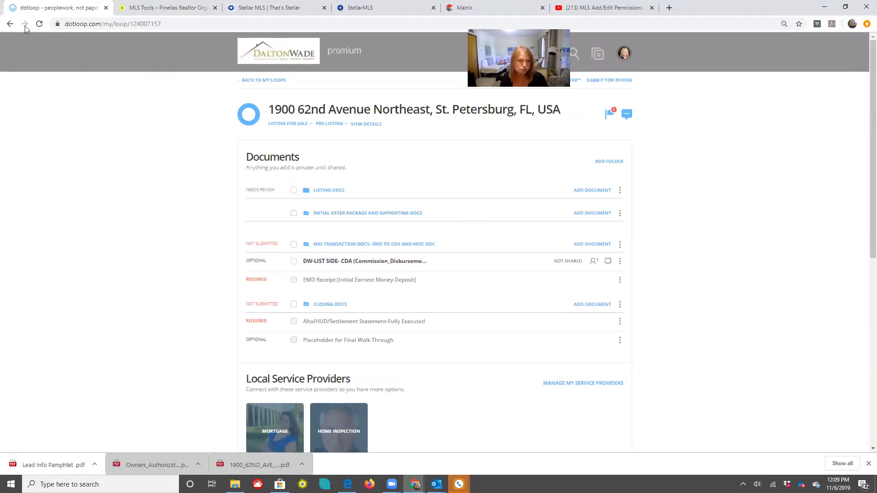
pyautogui.click(39, 25)
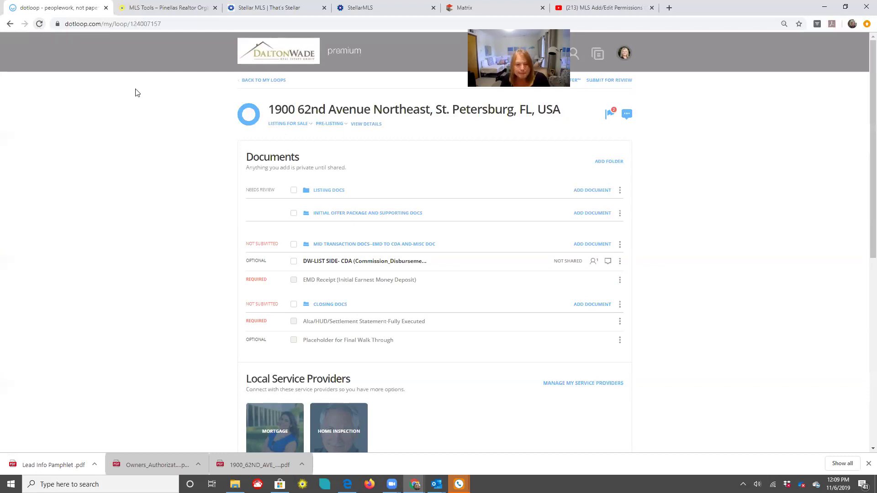
pyautogui.click(361, 216)
pyautogui.click(40, 24)
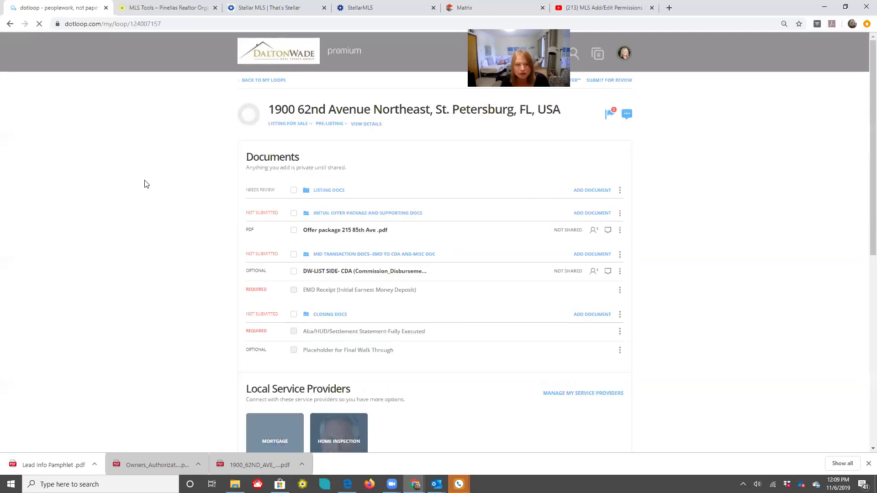
pyautogui.click(335, 234)
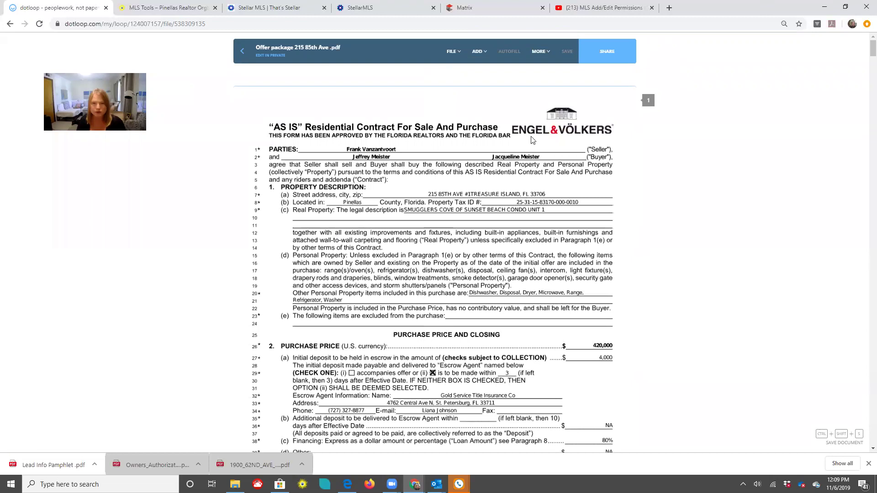
# Start splitting the offer package and set it to split into 4 documents
pyautogui.click(453, 52)
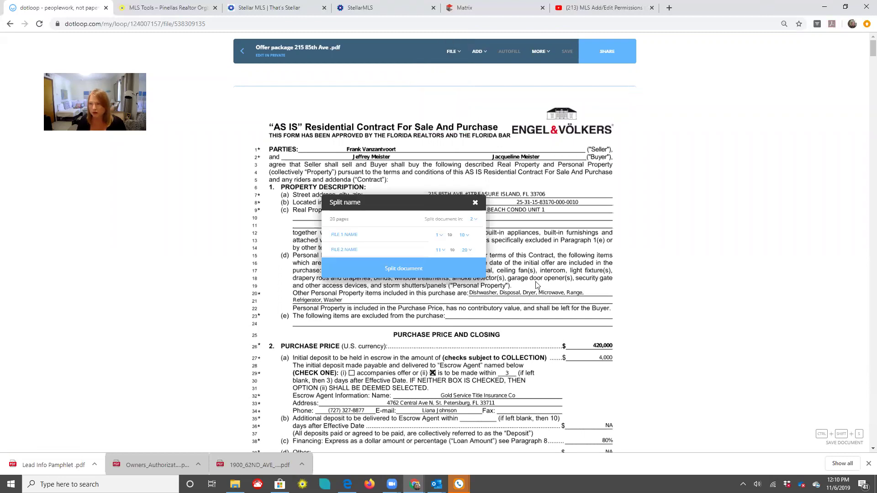
pyautogui.scroll(-15, 596, 317)
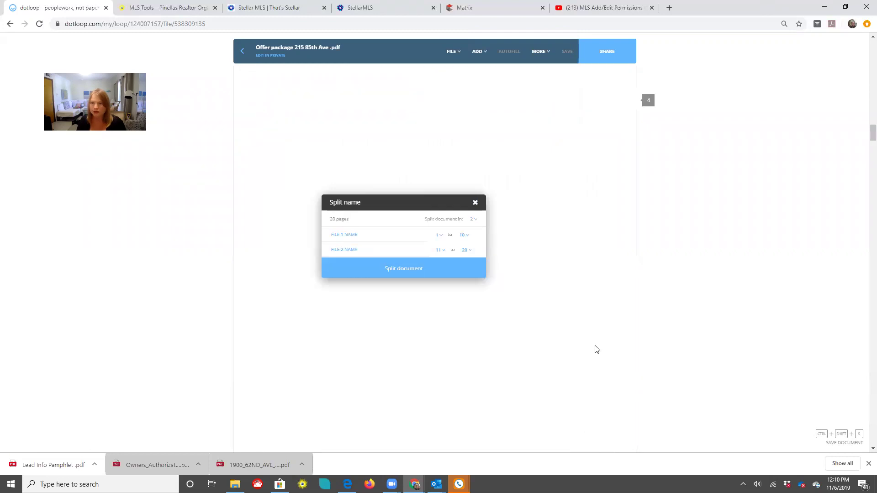
pyautogui.scroll(-15, 584, 326)
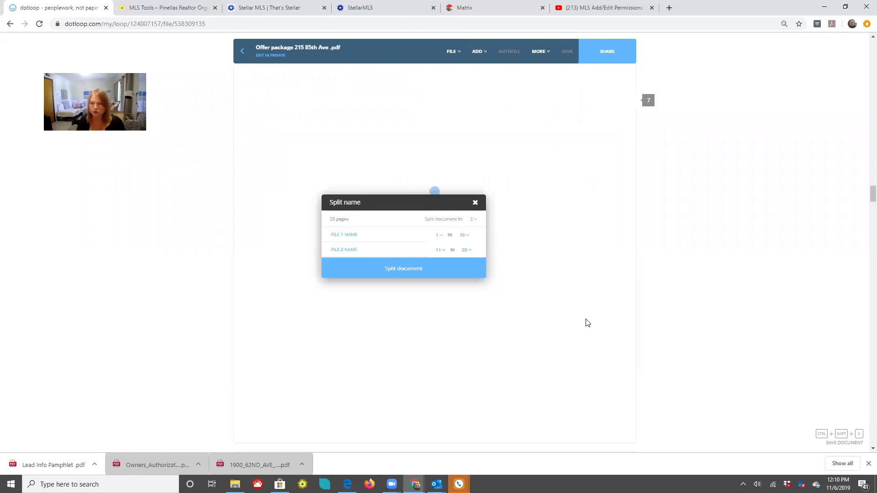
pyautogui.scroll(-20, 588, 323)
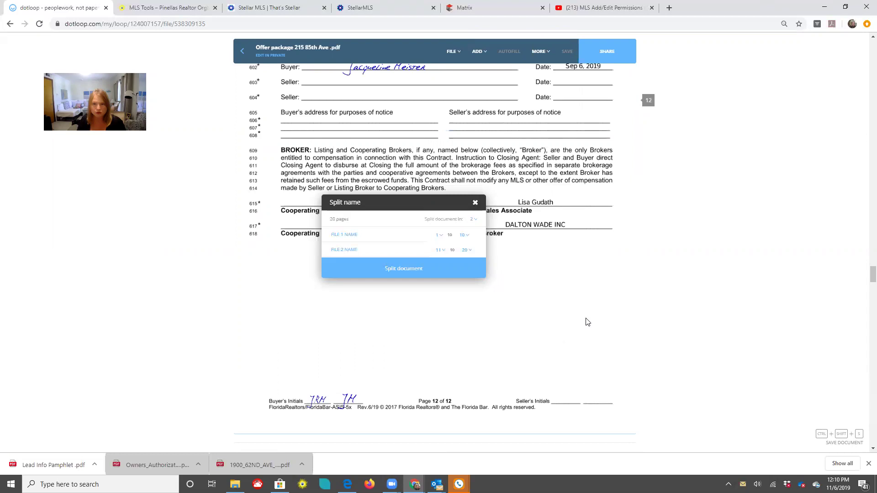
pyautogui.scroll(2, 514, 276)
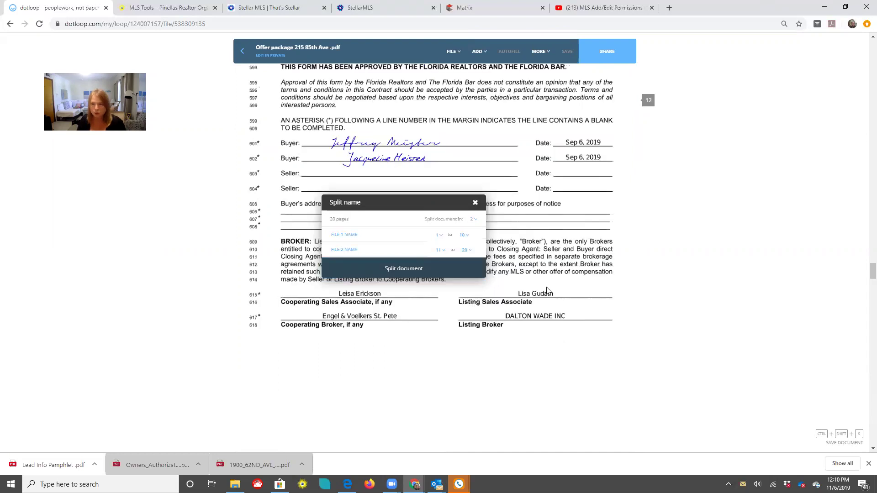
pyautogui.scroll(-12, 561, 297)
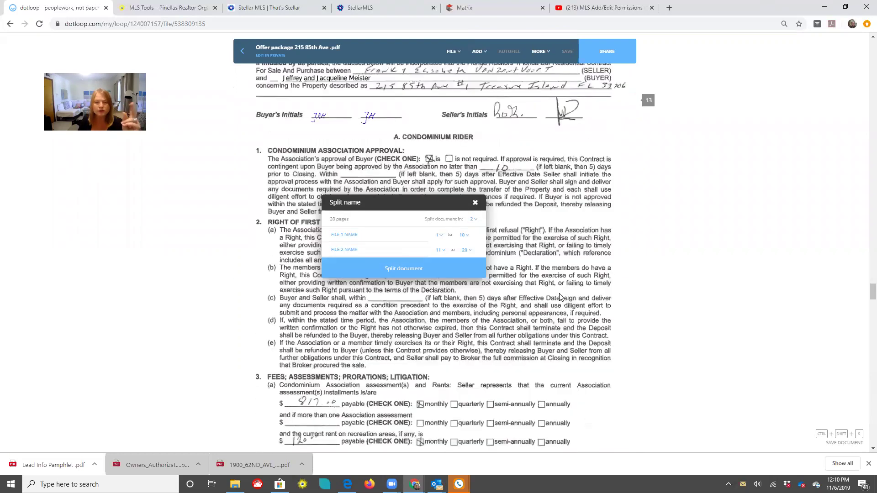
pyautogui.scroll(-4, 561, 297)
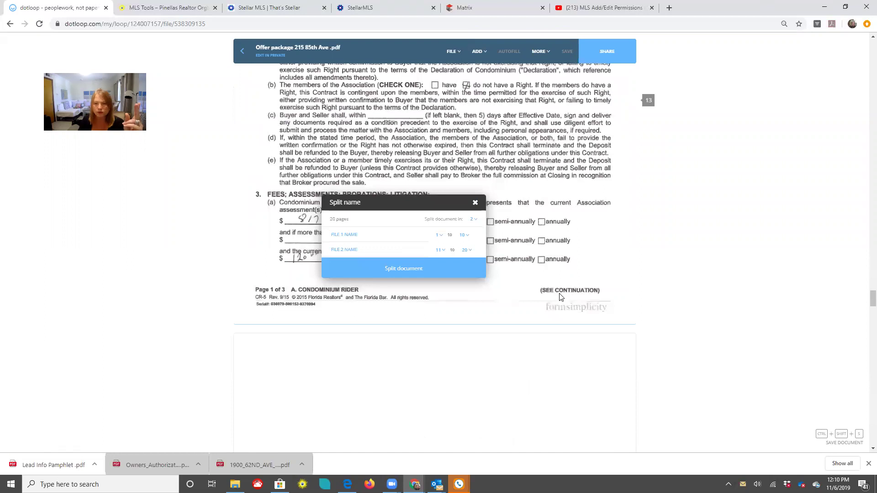
pyautogui.scroll(-8, 561, 297)
pyautogui.scroll(-8, 561, 297)
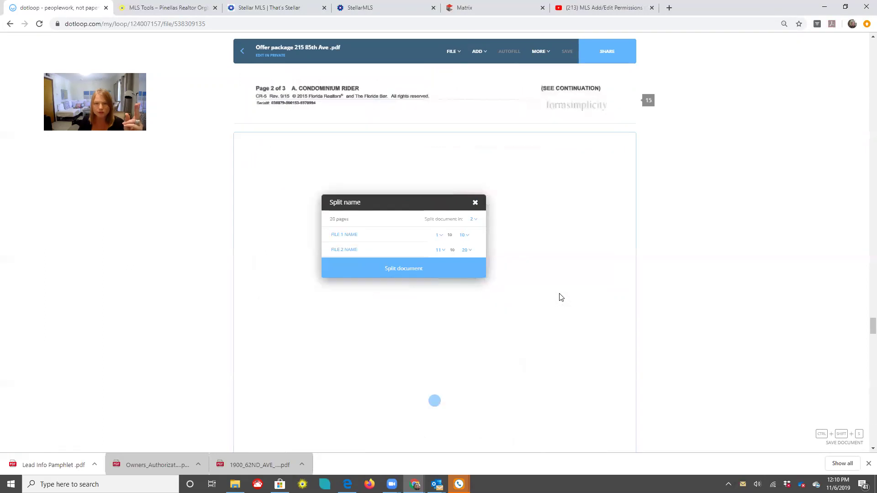
pyautogui.scroll(-4, 561, 297)
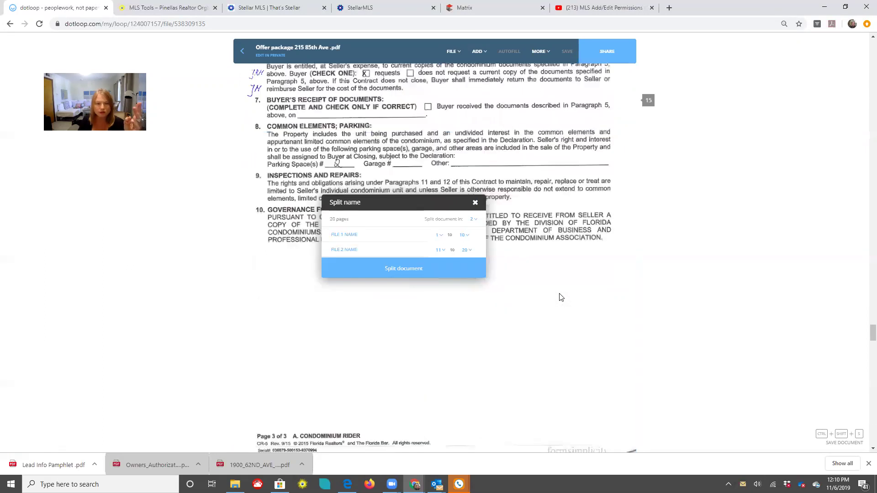
pyautogui.scroll(-3, 561, 297)
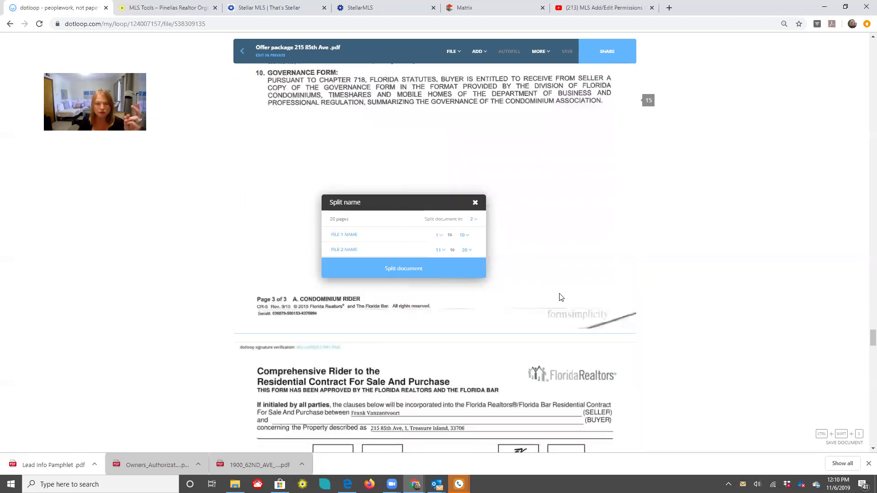
pyautogui.scroll(-4, 561, 297)
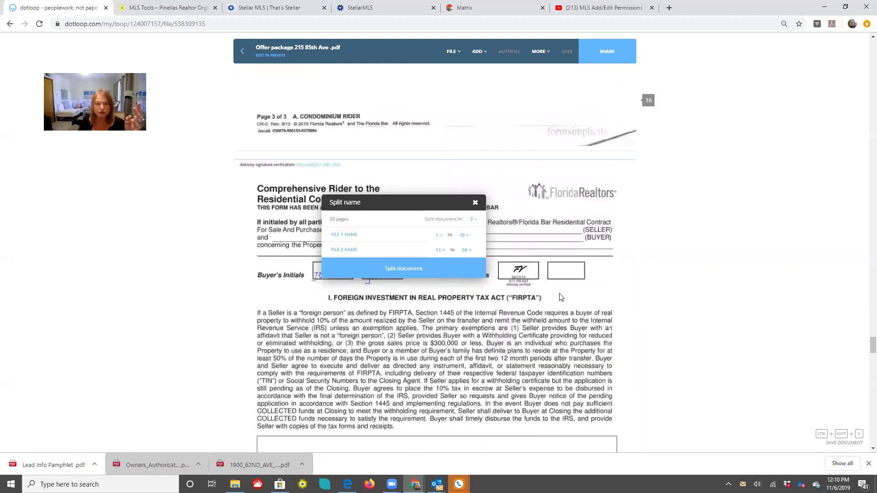
pyautogui.scroll(-10, 561, 297)
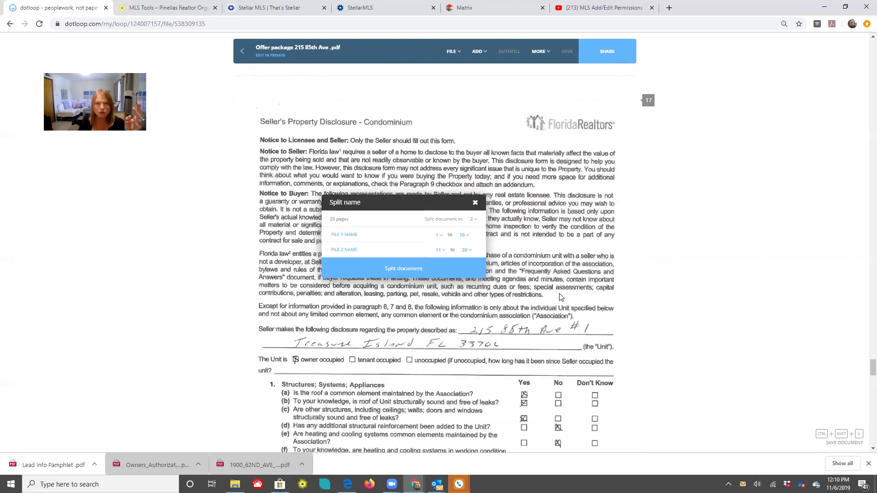
pyautogui.scroll(-1, 298, 177)
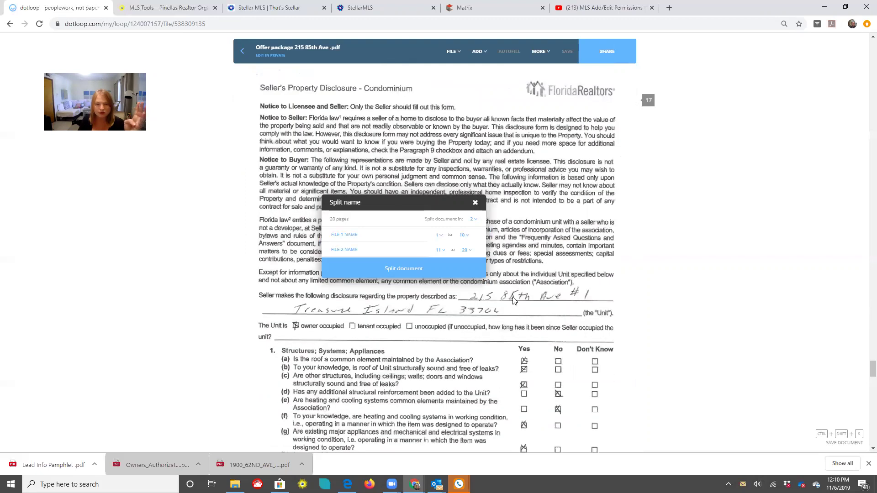
pyautogui.scroll(-5, 513, 300)
pyautogui.scroll(-15, 479, 225)
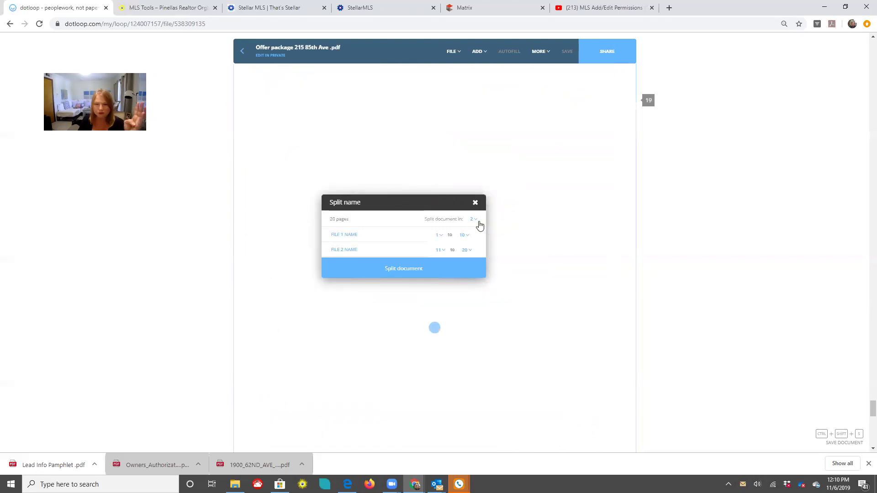
pyautogui.click(474, 222)
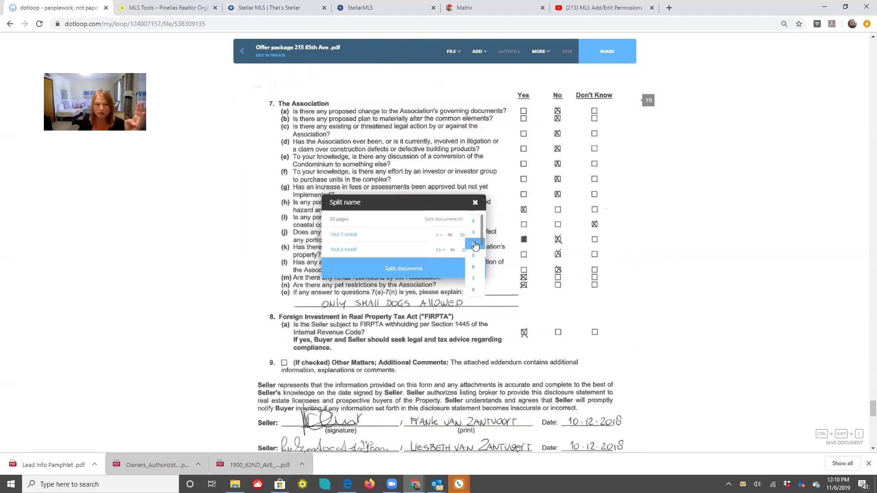
pyautogui.click(352, 237)
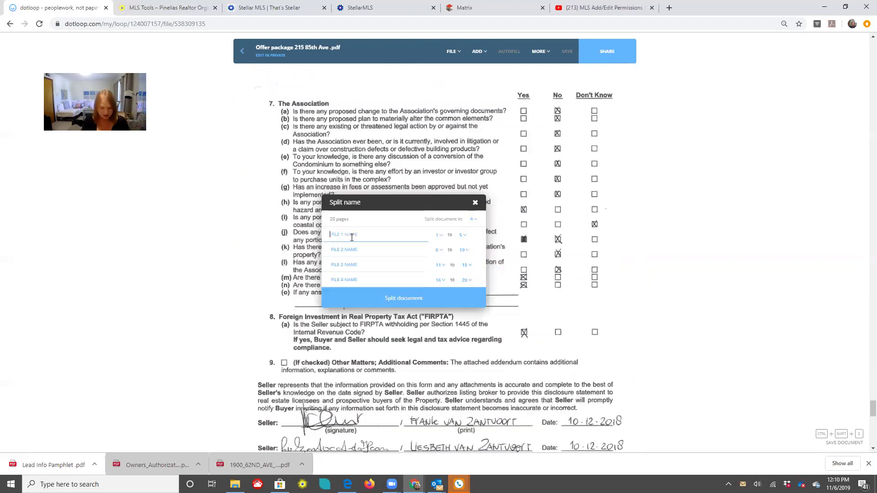
# Name the parts Contract (1–12), Condo Rider (13–15), Firpta (16), Seller Disclosure (17–20) and split
pyautogui.write('Contract')
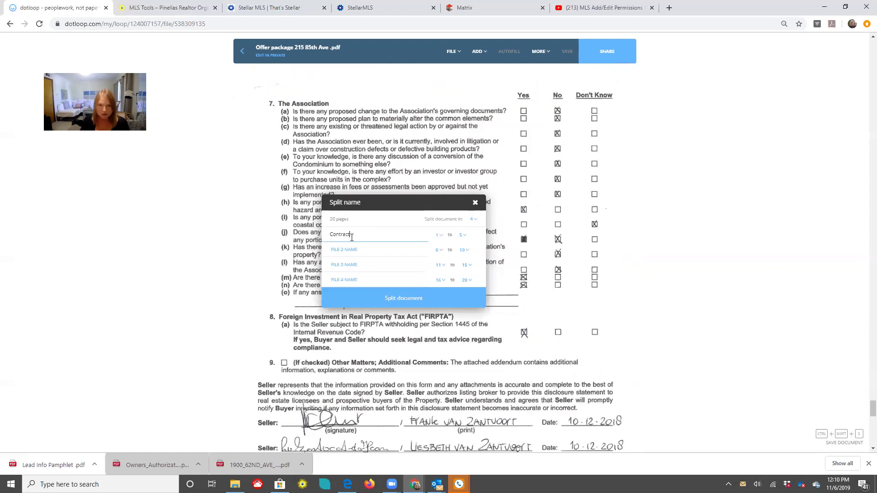
pyautogui.click(464, 238)
pyautogui.scroll(-2, 466, 275)
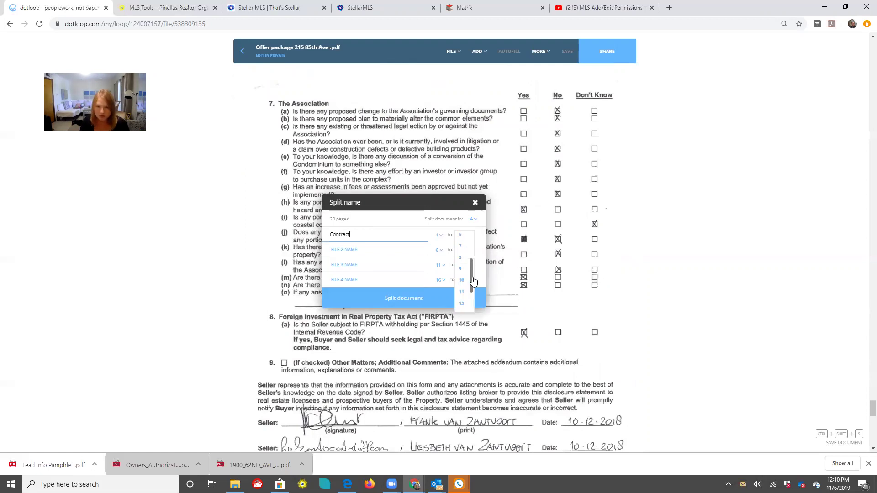
pyautogui.click(387, 246)
pyautogui.write('C')
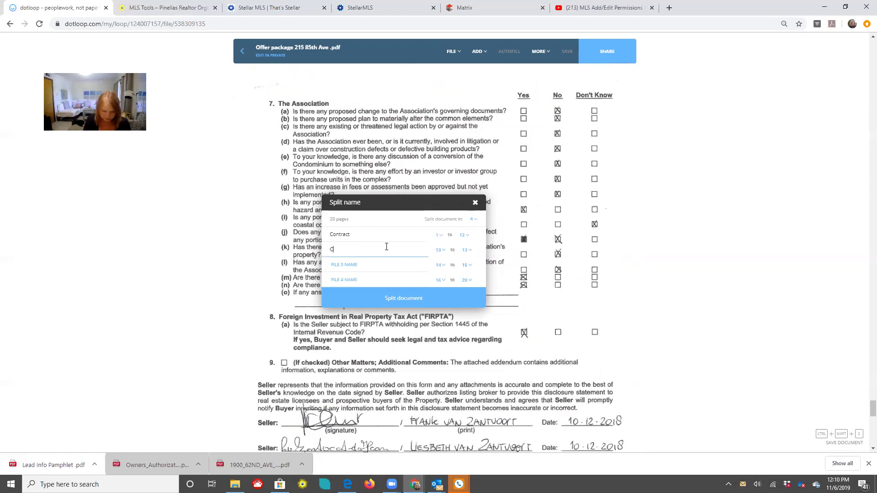
pyautogui.write('ondo Rider')
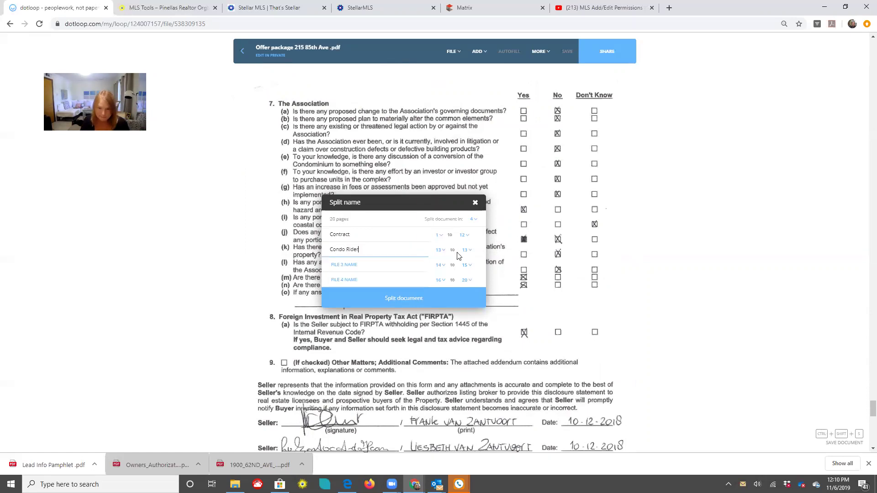
pyautogui.click(464, 251)
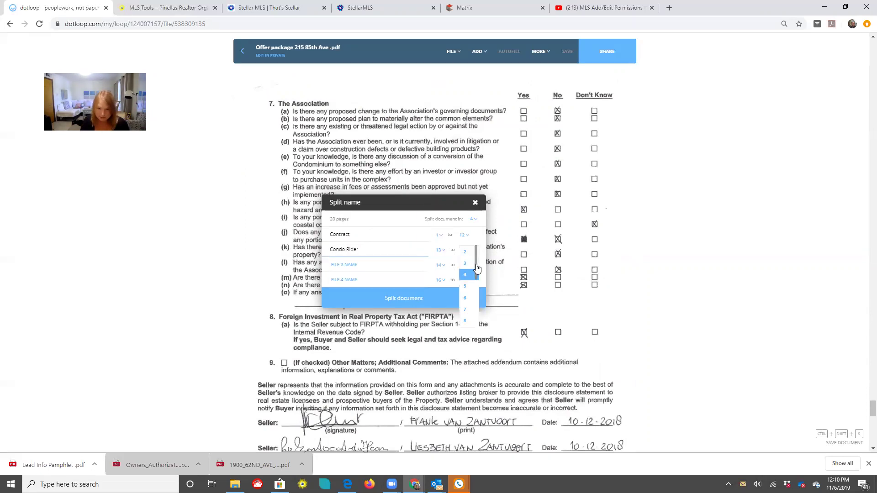
pyautogui.scroll(-5, 476, 318)
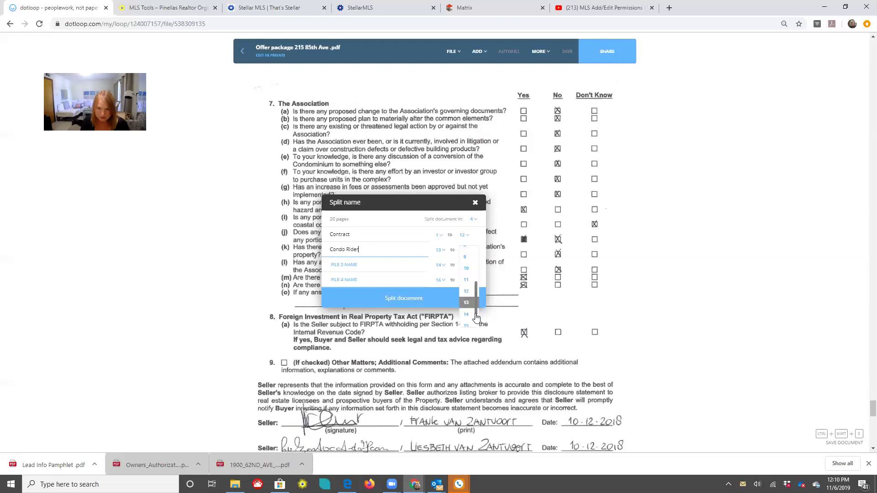
pyautogui.click(353, 268)
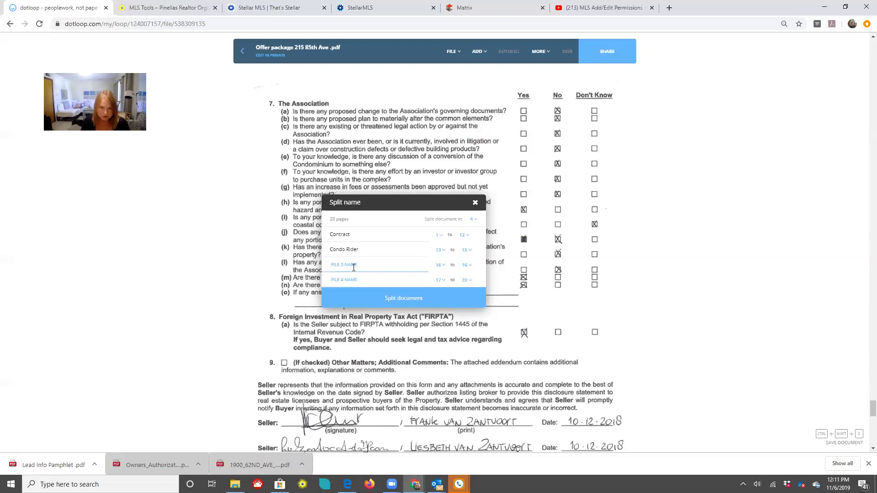
pyautogui.write('F')
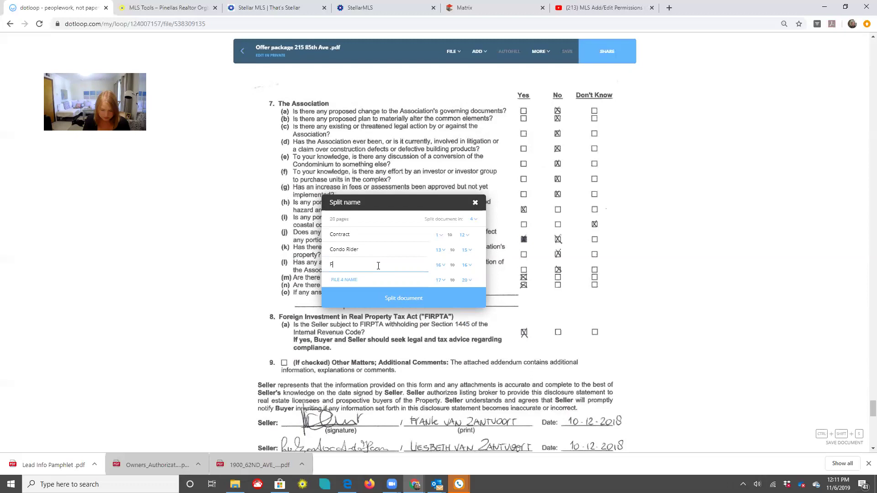
pyautogui.write('irpta')
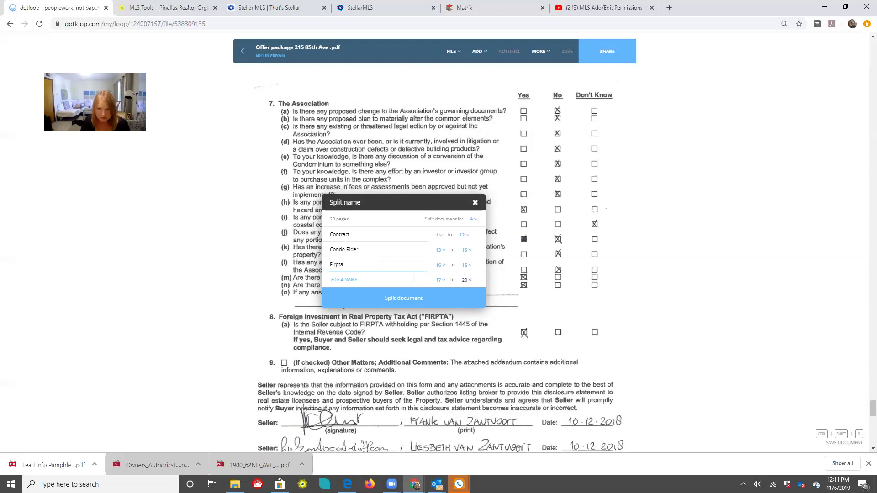
pyautogui.click(338, 274)
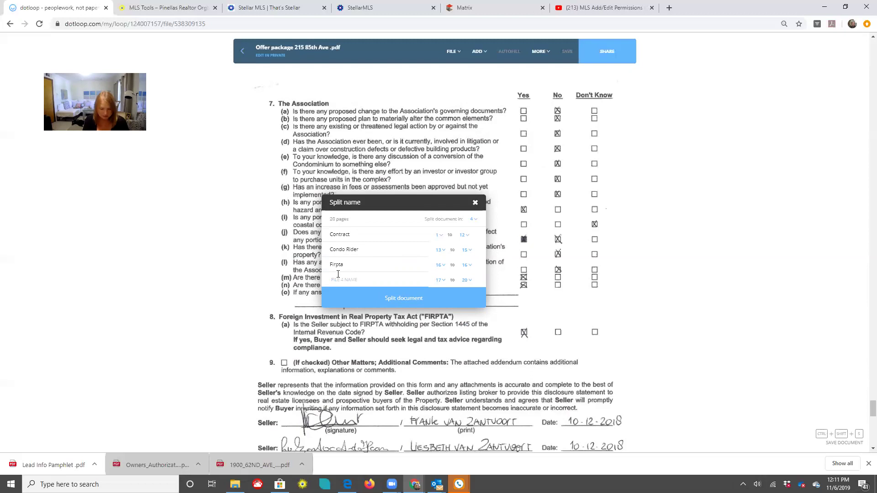
pyautogui.write('Seller Disclosure')
pyautogui.click(383, 301)
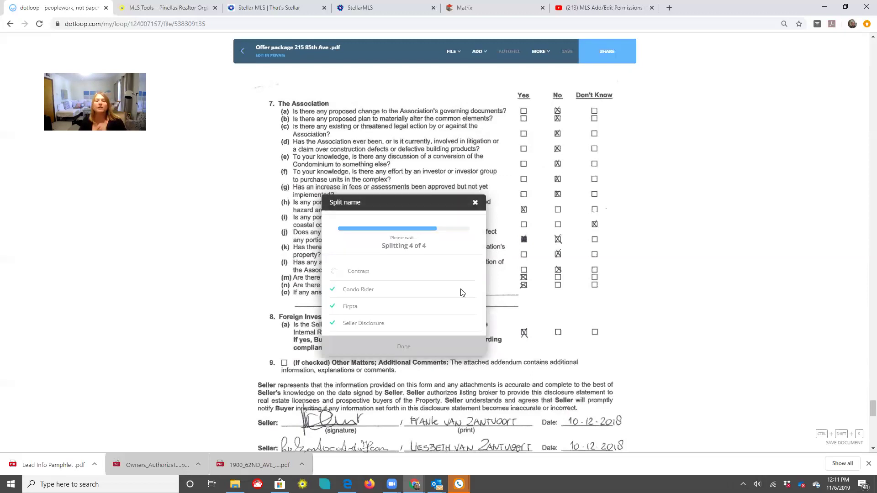
# Close the split summary with Done and scroll through the new Contract document
pyautogui.click(517, 342)
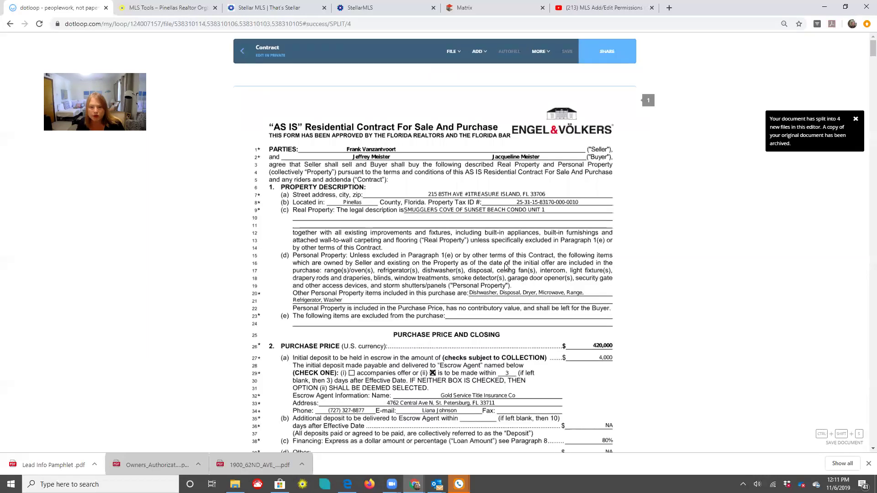
pyautogui.scroll(-5, 506, 268)
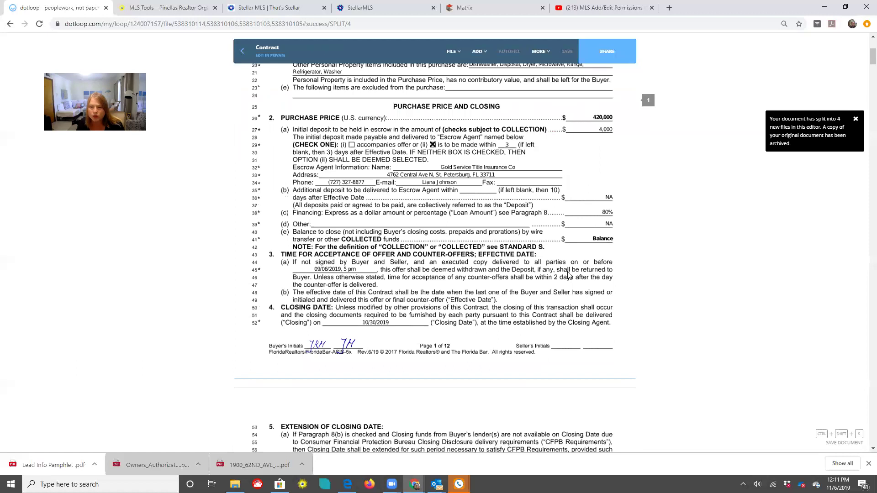
pyautogui.scroll(5, 559, 344)
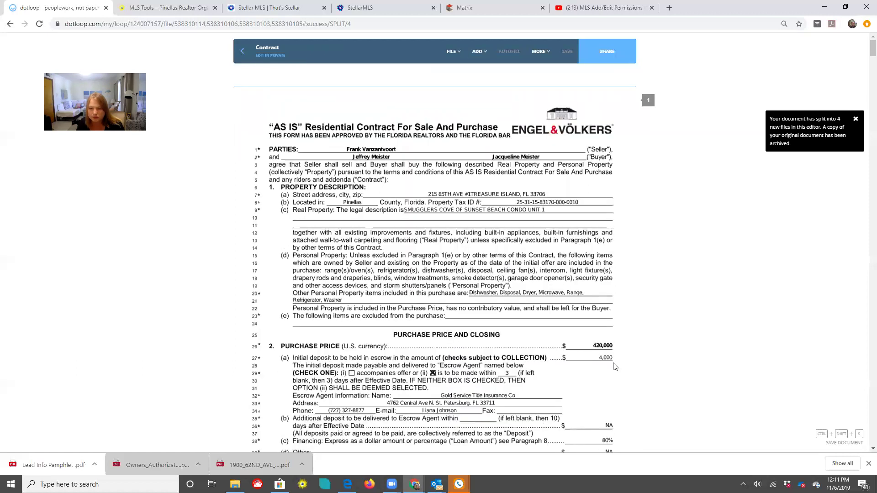
pyautogui.scroll(-5, 559, 345)
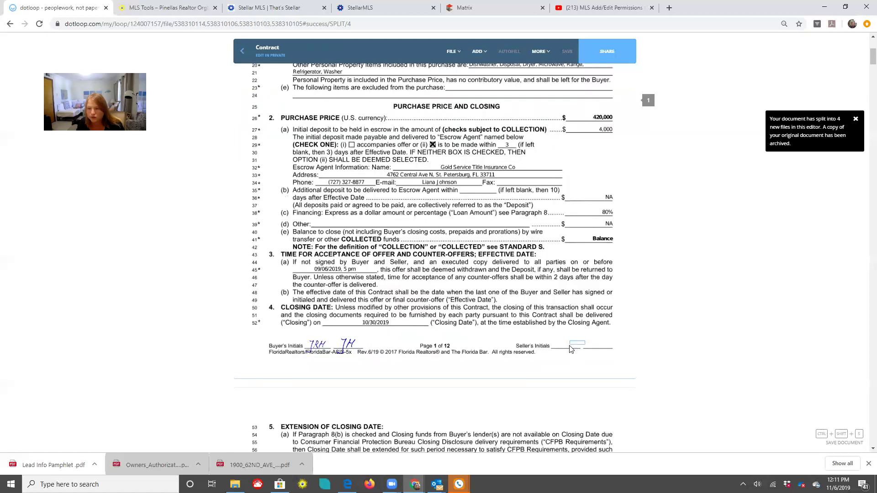
pyautogui.scroll(5, 570, 349)
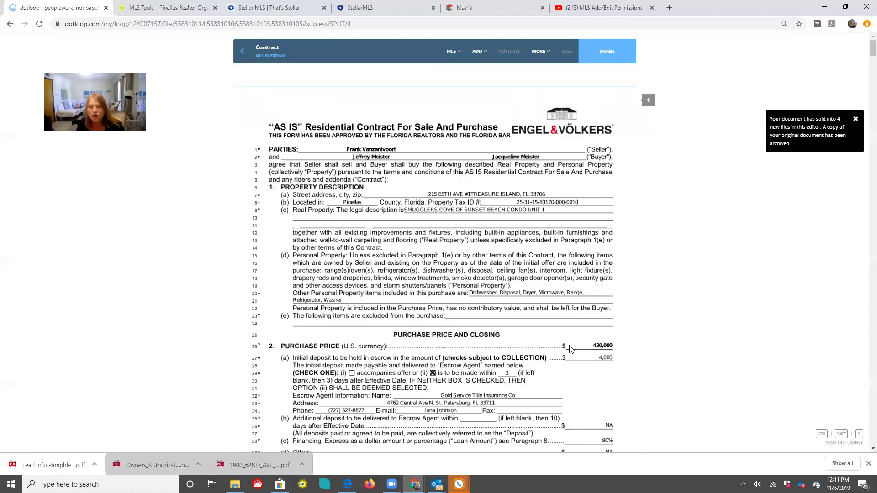
# Apply the Seller Side AS IS Residential Contract template to the Contract and check page 1's values
pyautogui.click(452, 54)
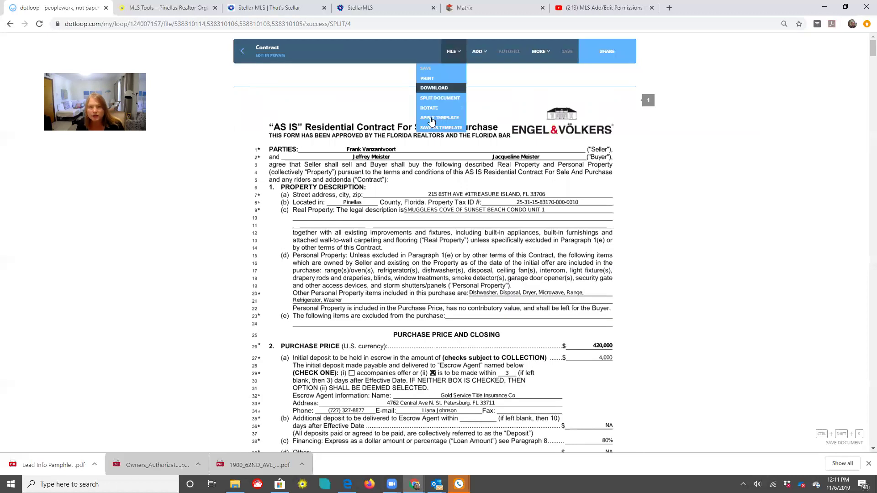
pyautogui.click(431, 118)
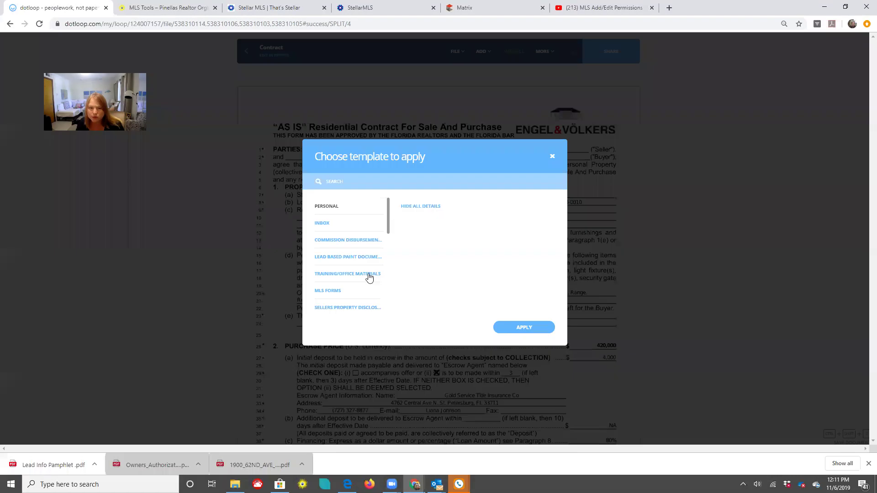
pyautogui.moveTo(386, 221); pyautogui.dragTo(387, 260)
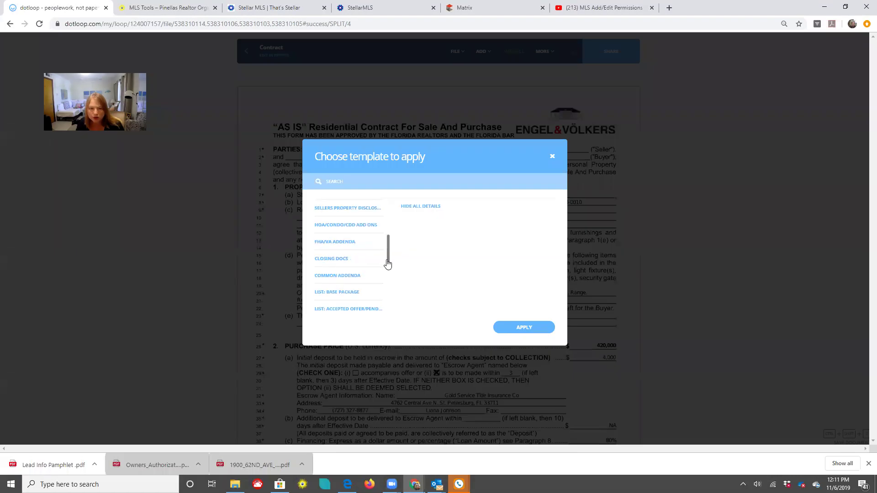
pyautogui.scroll(-3, 372, 294)
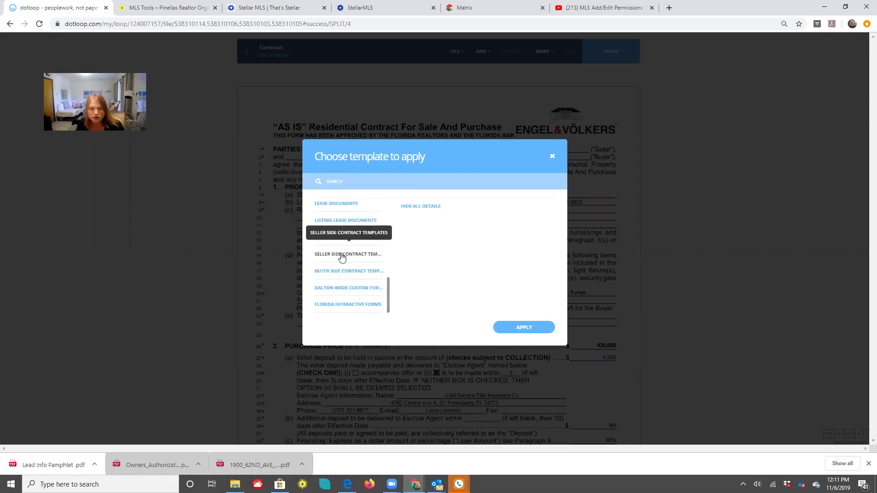
pyautogui.click(342, 257)
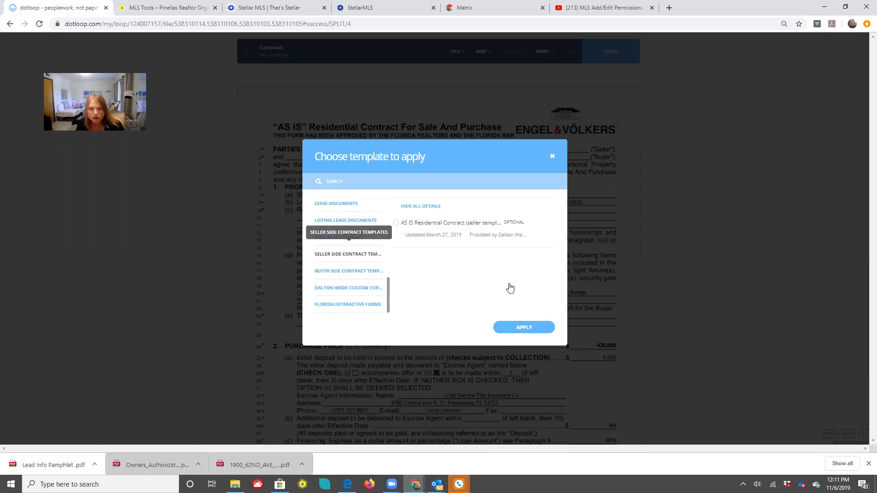
pyautogui.click(514, 325)
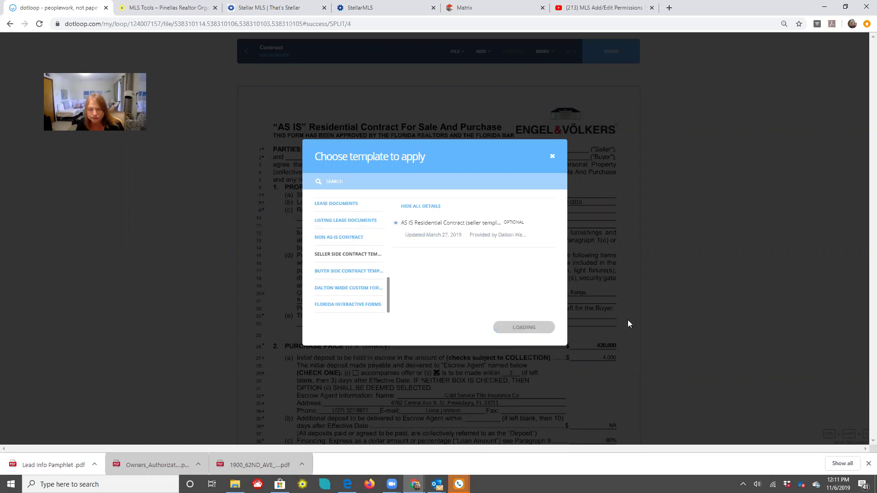
pyautogui.scroll(-5, 628, 320)
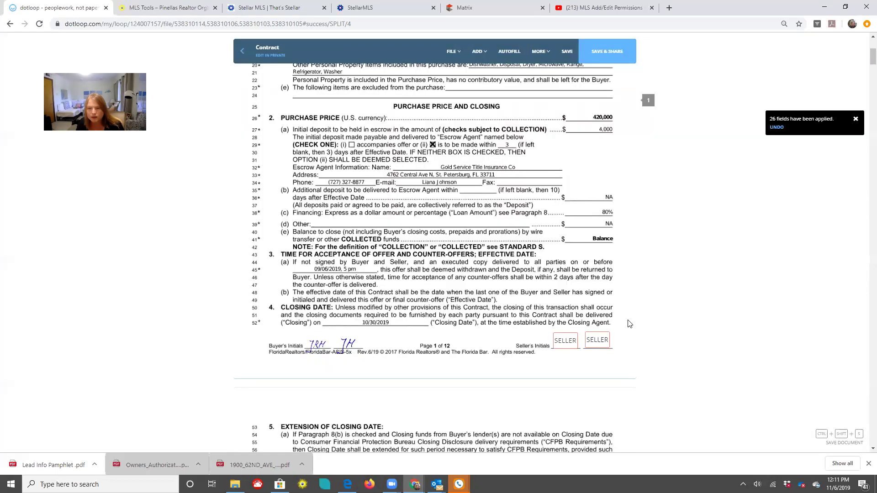
pyautogui.scroll(-2, 577, 255)
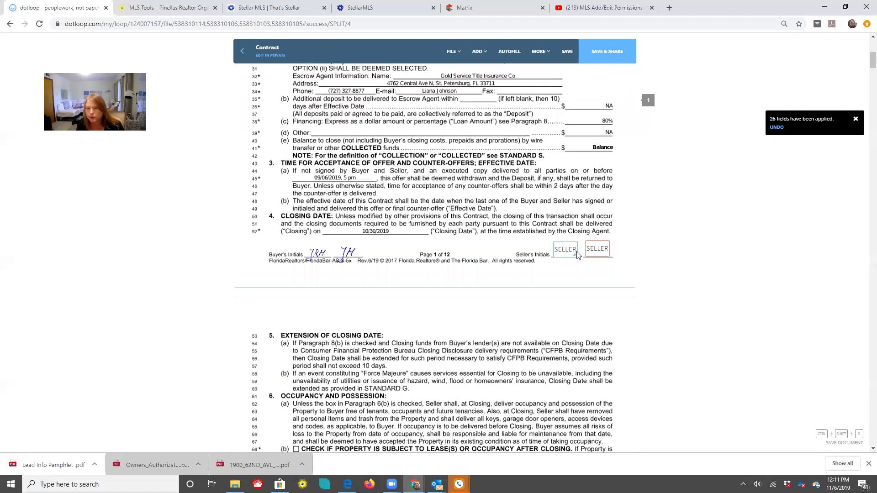
pyautogui.scroll(2, 578, 255)
pyautogui.scroll(2, 530, 183)
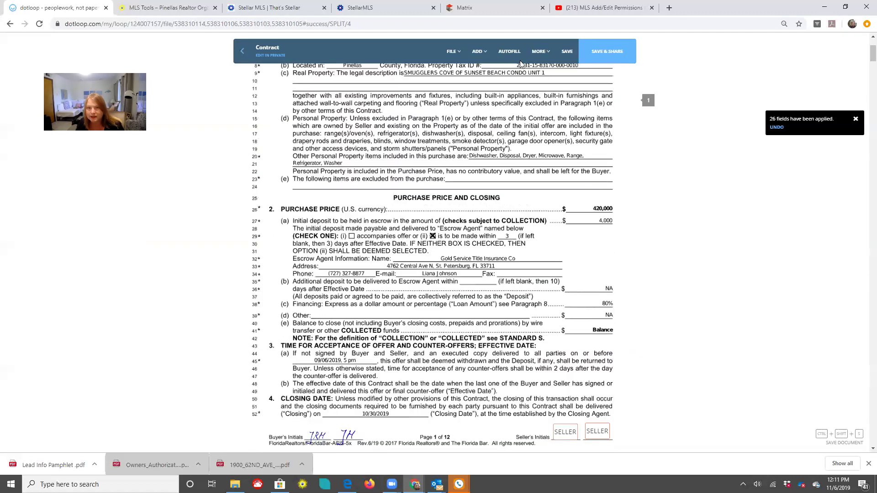
# Save the Contract and autofill Seller 1 and Seller 2 into the page 1 seller initials boxes
pyautogui.click(530, 182)
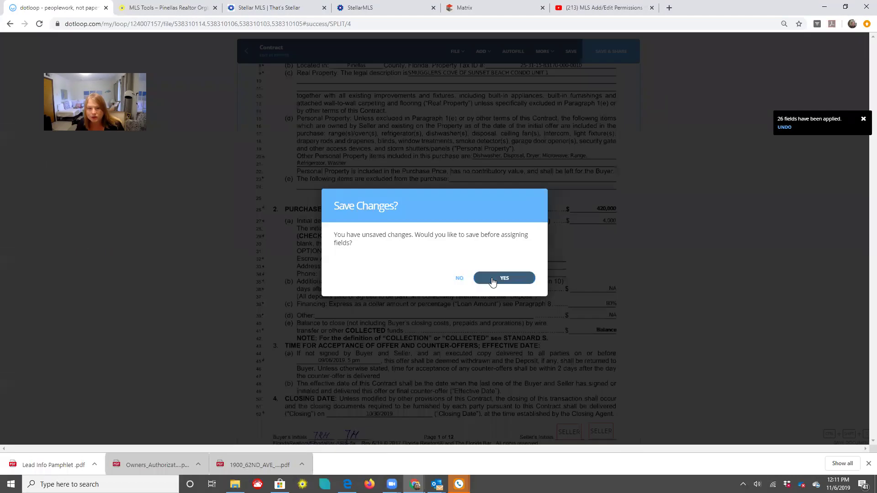
pyautogui.press('Return')
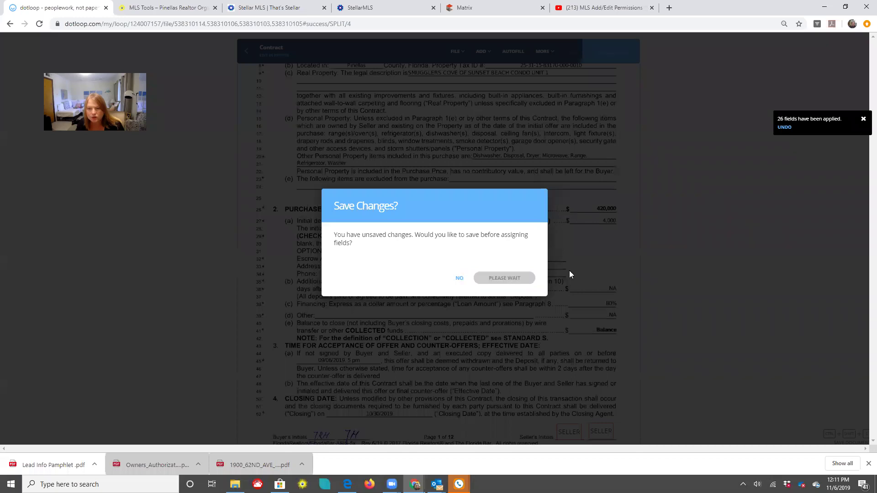
pyautogui.click(542, 260)
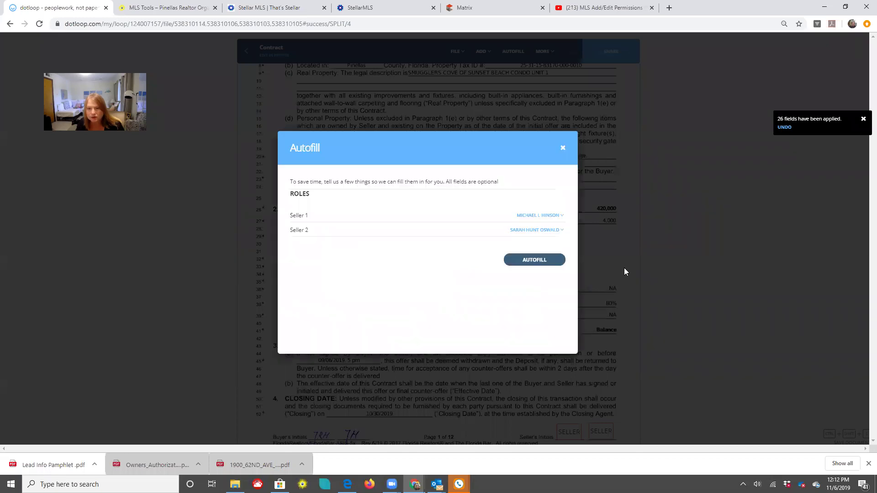
pyautogui.scroll(-3, 625, 269)
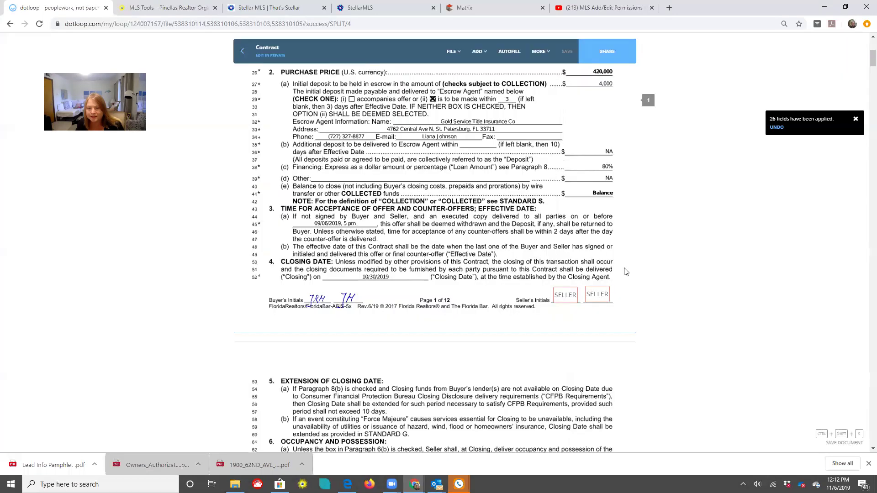
pyautogui.click(565, 299)
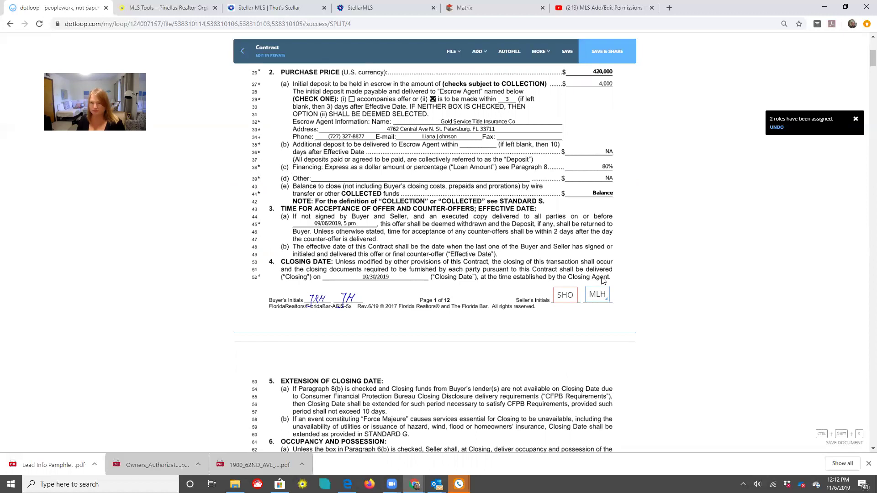
pyautogui.scroll(2, 602, 280)
pyautogui.scroll(2, 606, 293)
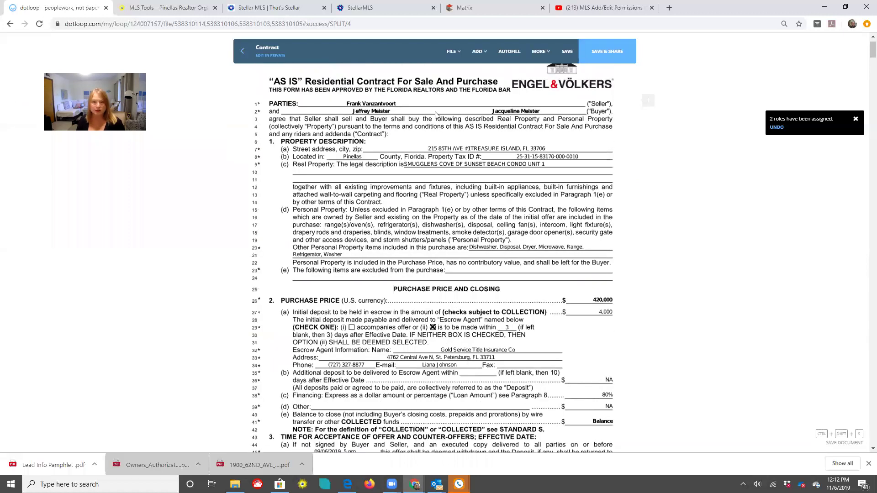
pyautogui.click(448, 53)
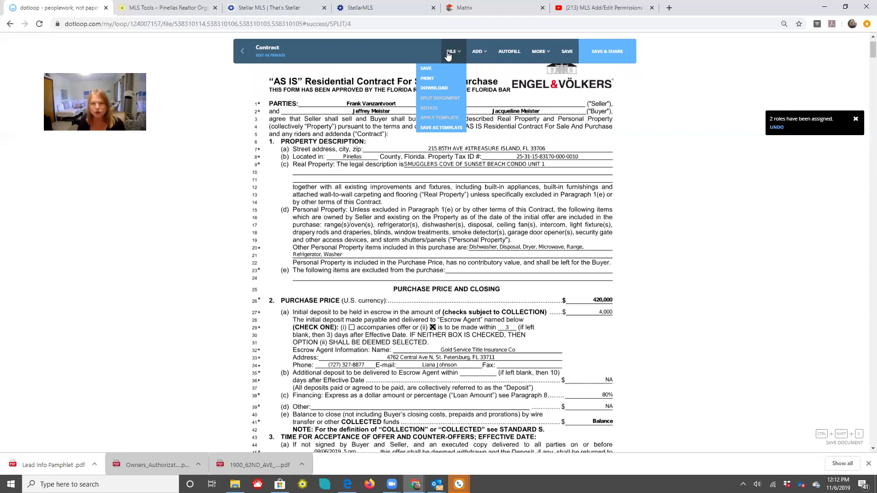
# Strike through the 420,000 purchase price and write 425,000.00 above it
pyautogui.click(478, 52)
pyautogui.click(452, 136)
pyautogui.click(594, 304)
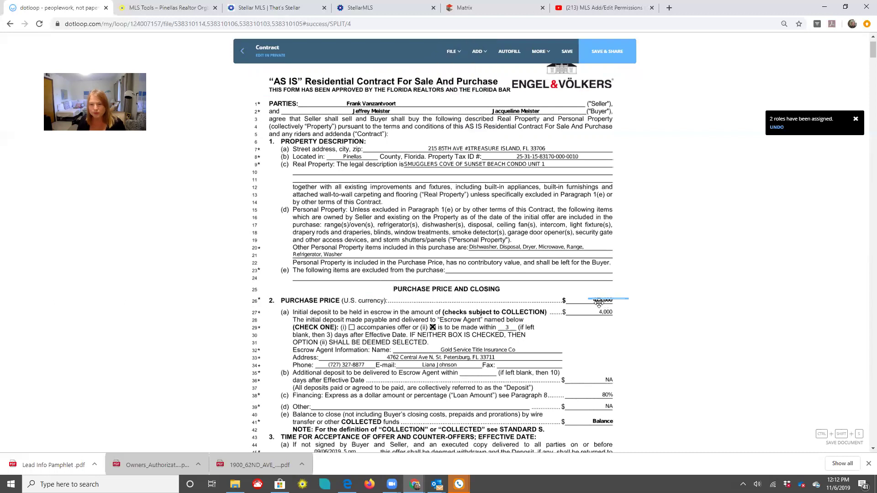
pyautogui.click(476, 54)
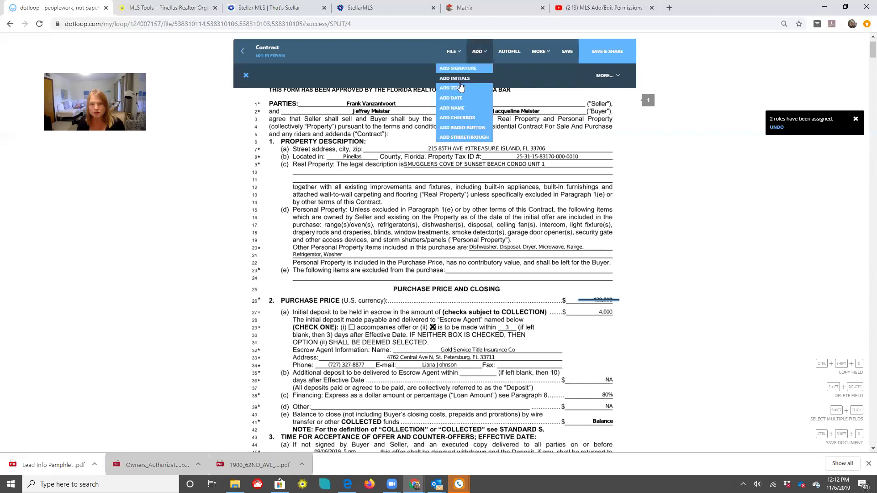
pyautogui.click(589, 296)
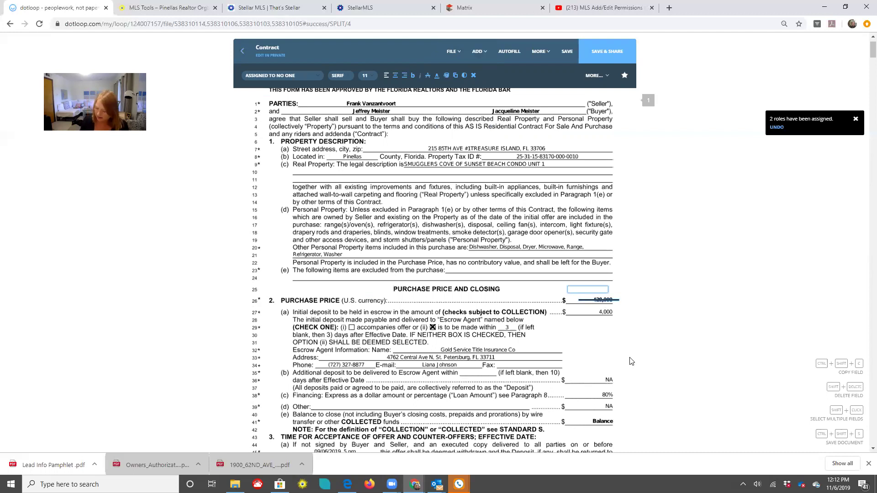
pyautogui.write('425')
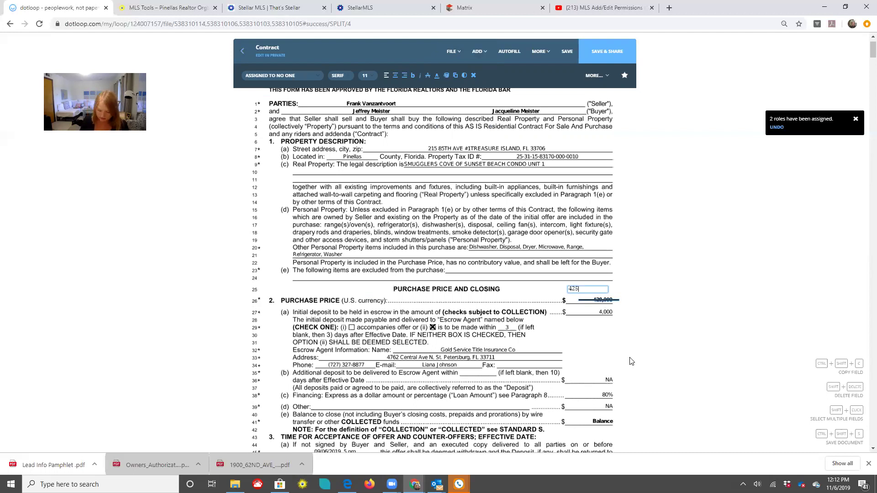
pyautogui.write(',000.00')
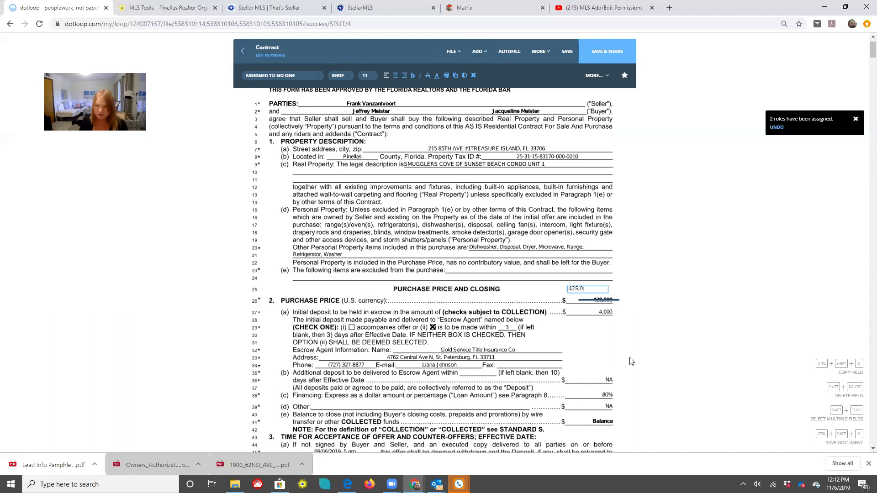
# Add an initials field beside the new 425,000.00 price
pyautogui.click(478, 51)
pyautogui.click(461, 82)
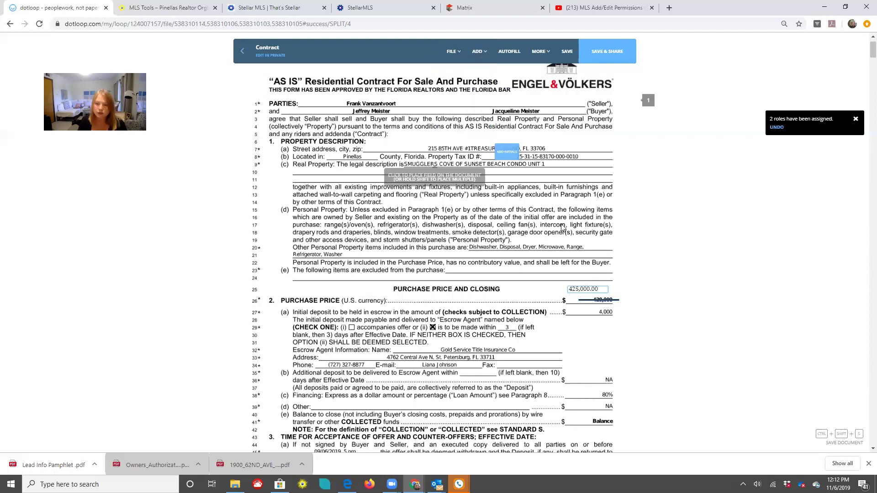
pyautogui.click(572, 283)
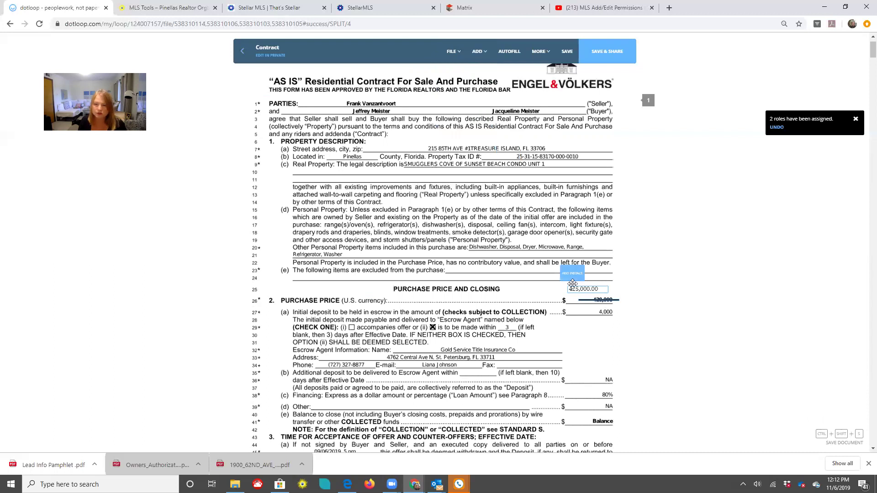
pyautogui.click(276, 75)
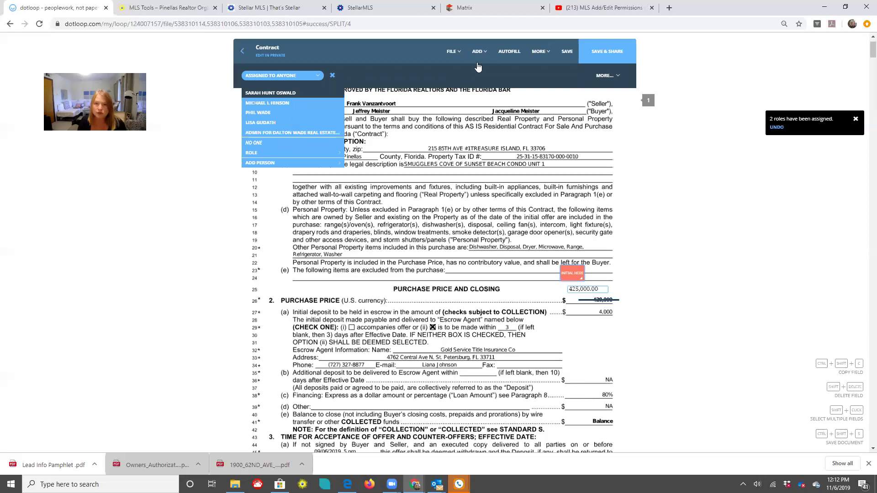
# Assign one initials field to each seller beside the price change and save the Contract
pyautogui.press('Return')
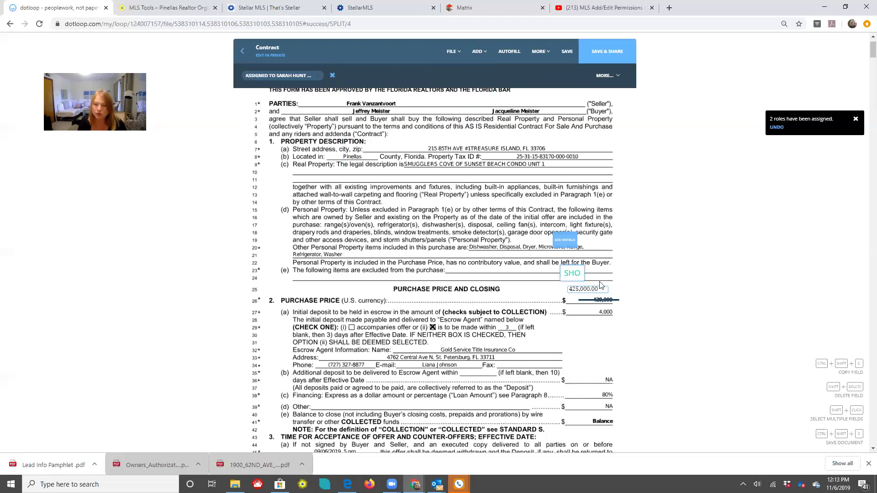
pyautogui.click(601, 285)
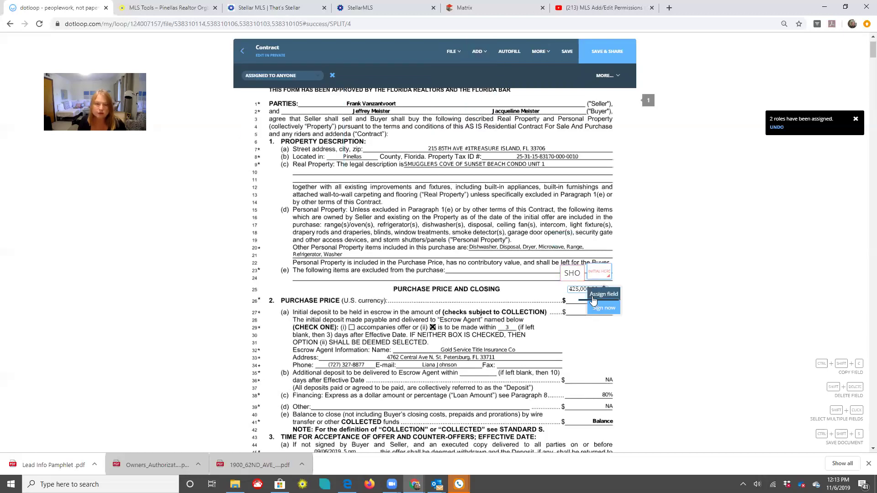
pyautogui.click(268, 109)
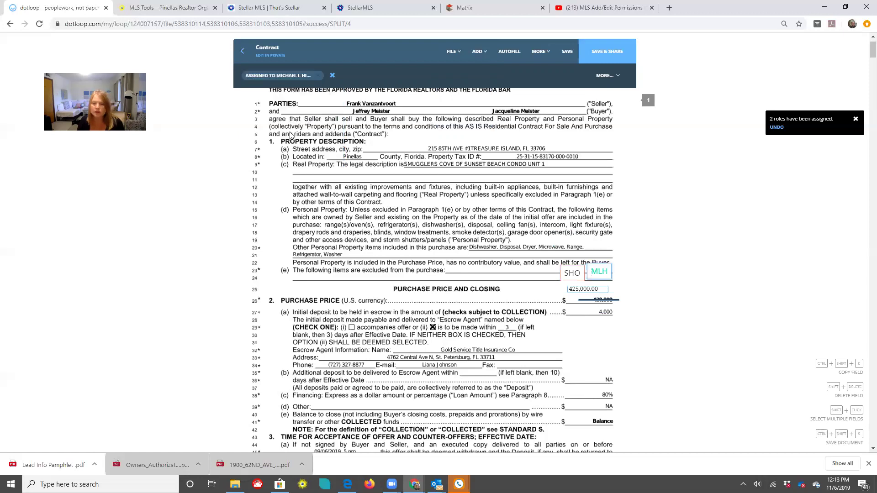
pyautogui.scroll(-6, 551, 397)
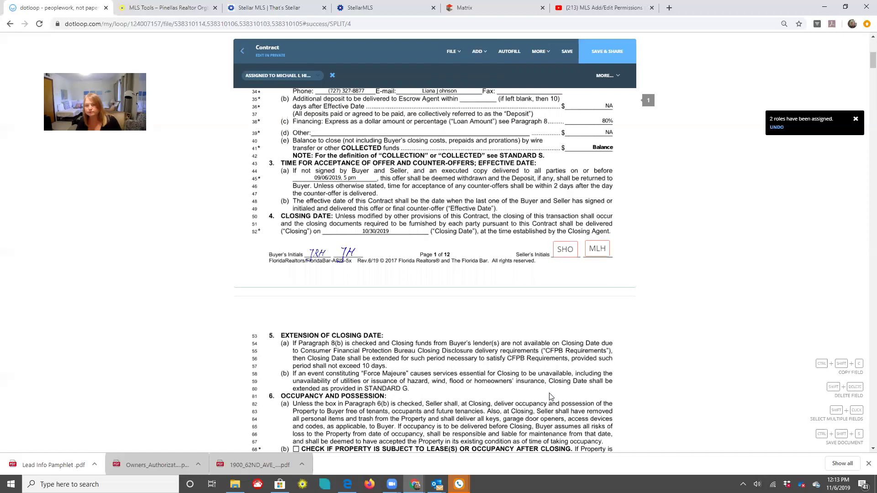
pyautogui.scroll(-3, 592, 411)
pyautogui.click(566, 52)
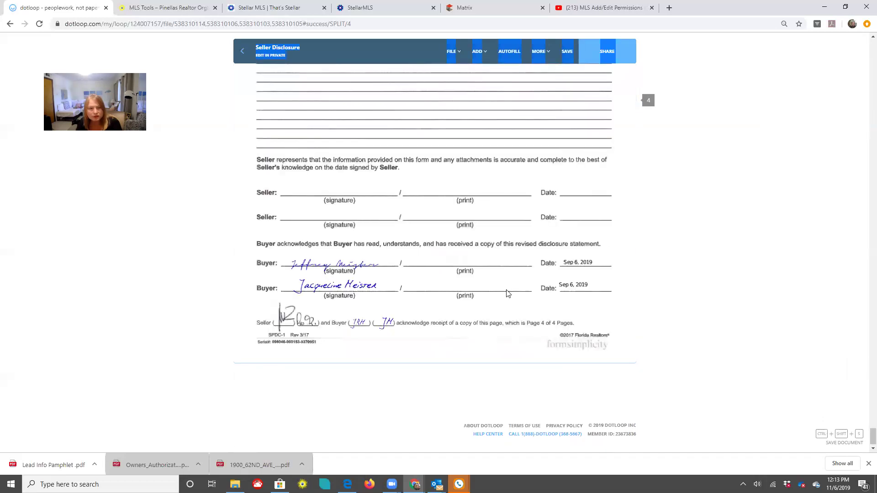
# Scroll back up through the Seller Disclosure, Firpta, Condo Rider and Contract to review them
pyautogui.scroll(10, 507, 293)
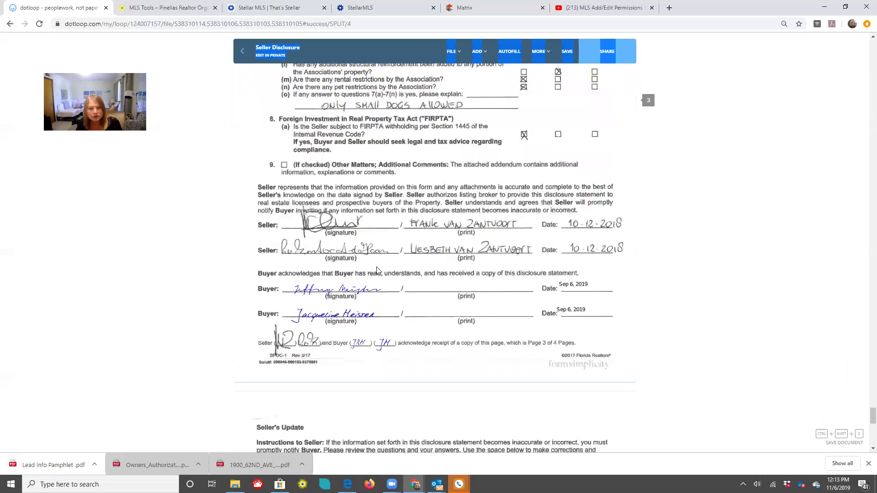
pyautogui.scroll(5, 453, 250)
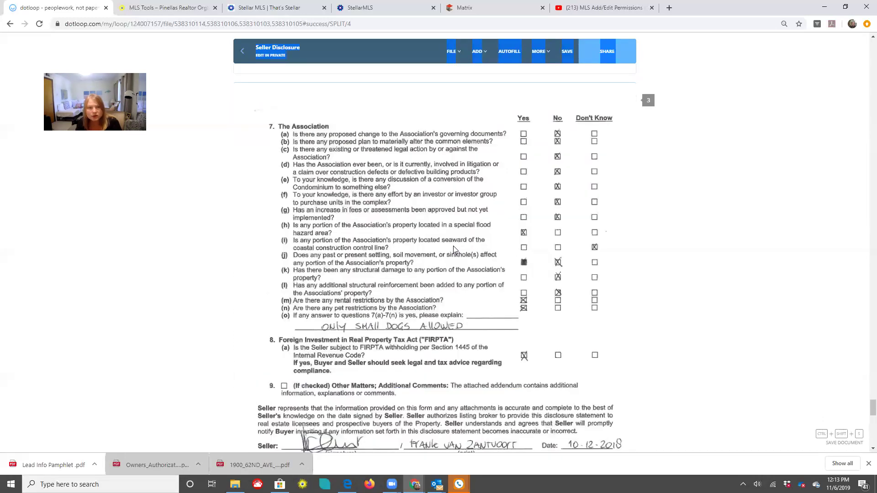
pyautogui.scroll(20, 454, 249)
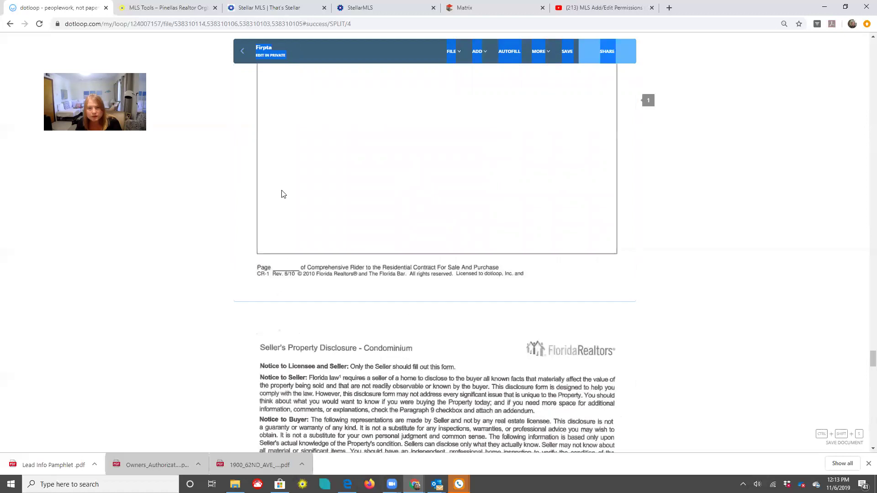
pyautogui.scroll(8, 283, 194)
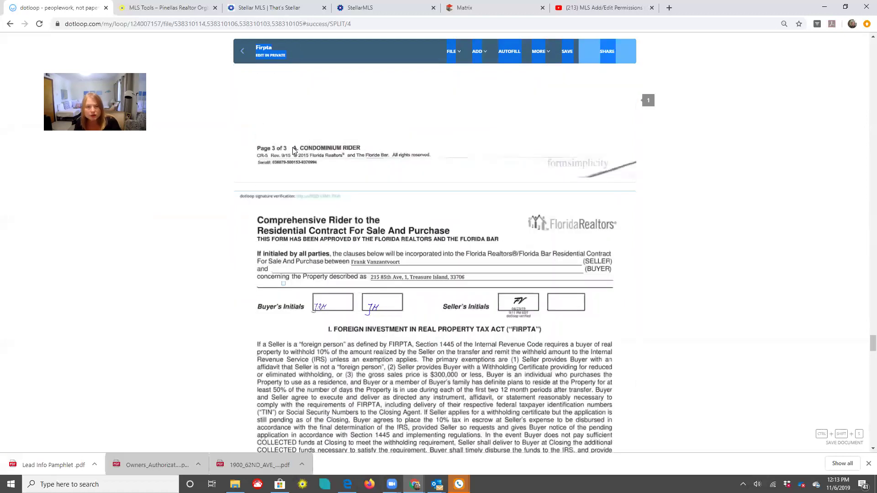
pyautogui.scroll(4, 376, 213)
pyautogui.scroll(10, 376, 212)
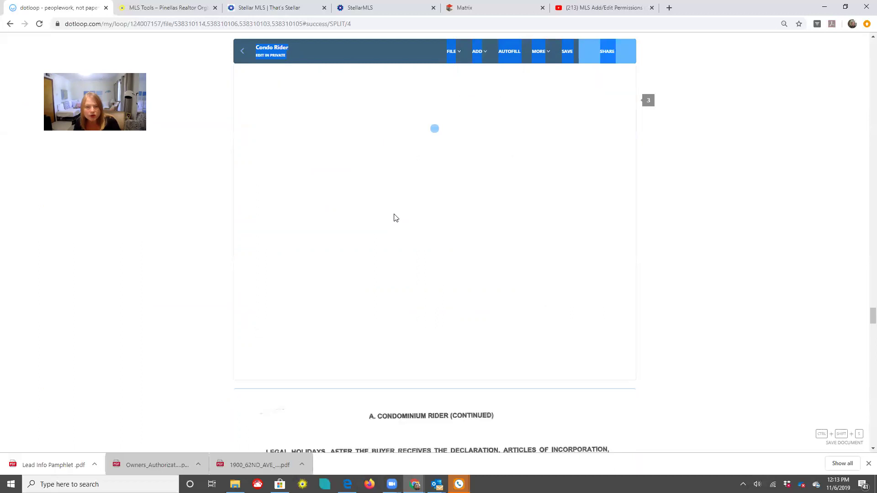
pyautogui.scroll(6, 396, 217)
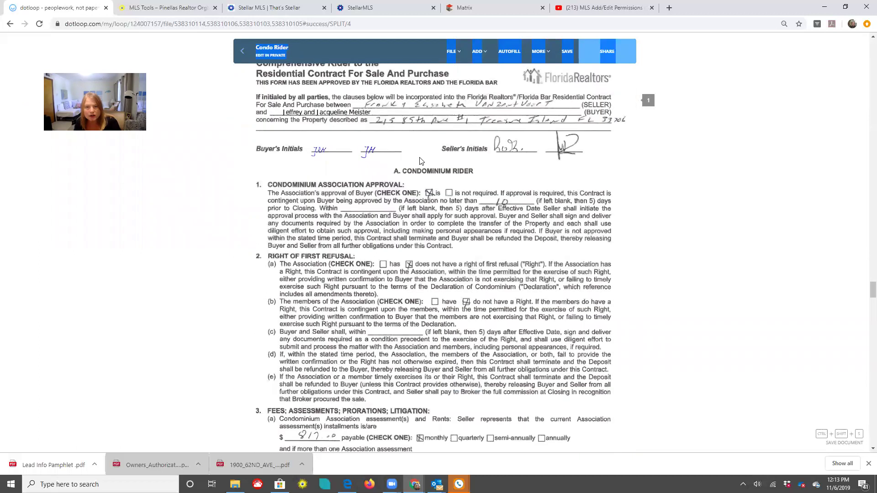
pyautogui.scroll(3, 248, 62)
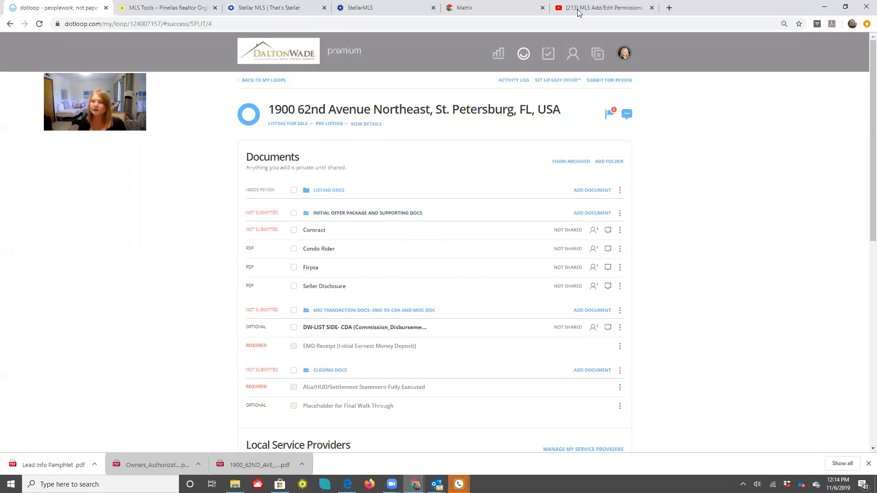
# Submit the Initial Offer Package and Supporting Docs folder for review
pyautogui.click(613, 82)
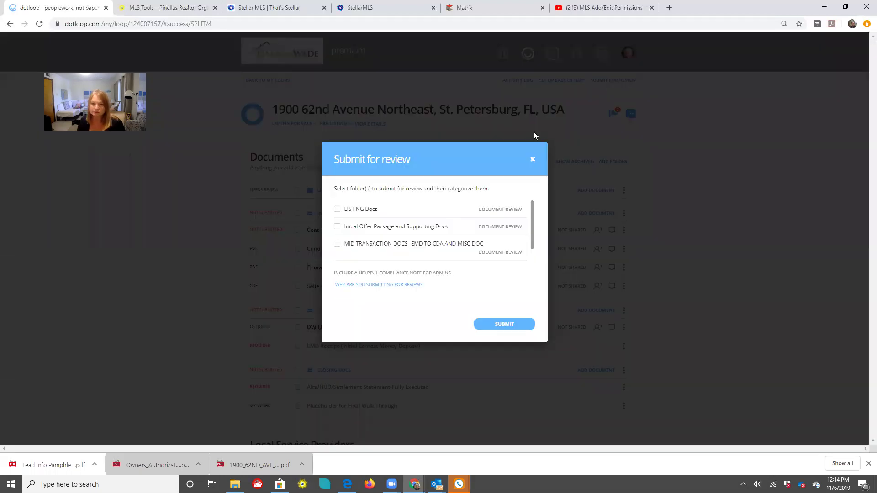
pyautogui.click(337, 226)
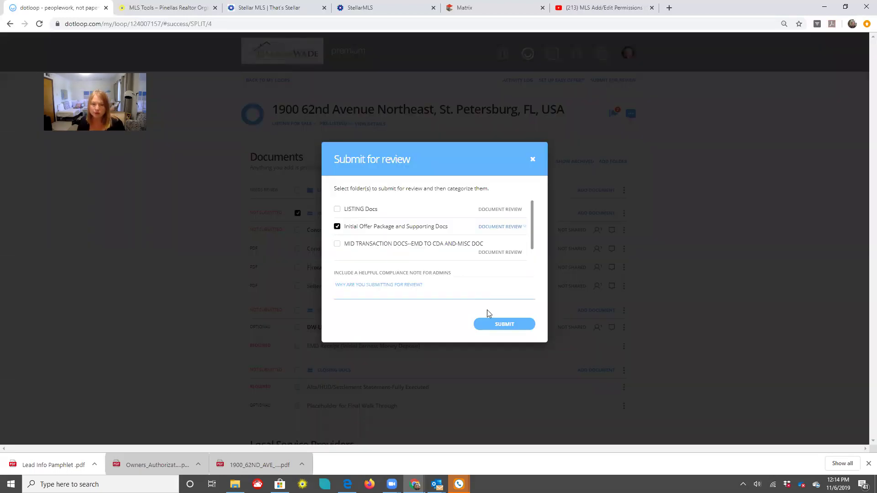
pyautogui.click(491, 325)
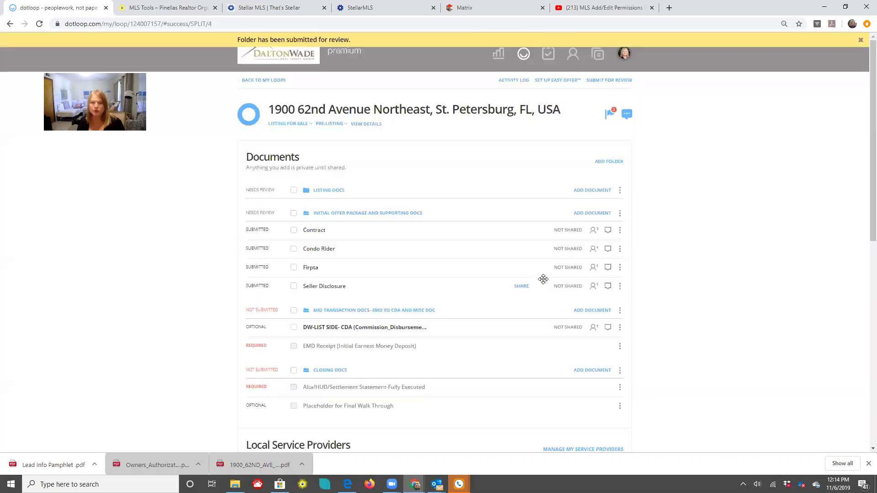
pyautogui.click(324, 125)
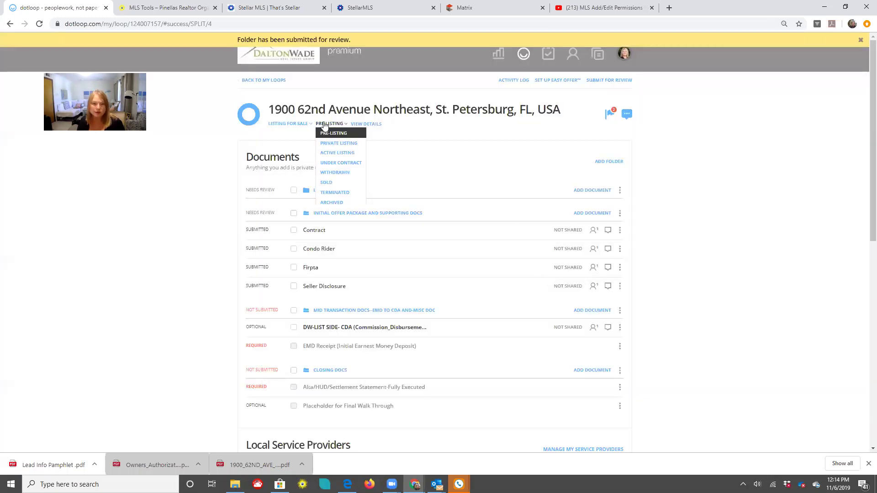
# Change the loop status from Pre-Listing to Under Contract
pyautogui.click(325, 163)
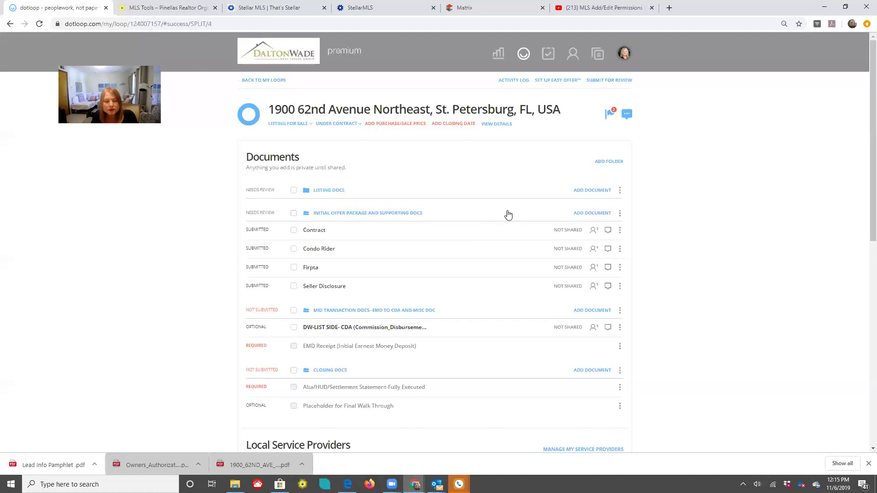
# Collapse the Initial Offer Package folder to hide its four submitted documents
pyautogui.scroll(-1, 509, 215)
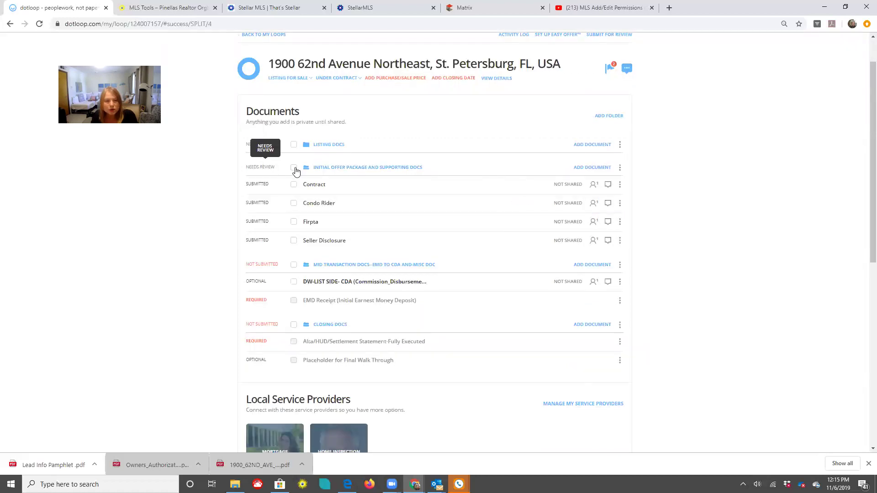
pyautogui.click(333, 172)
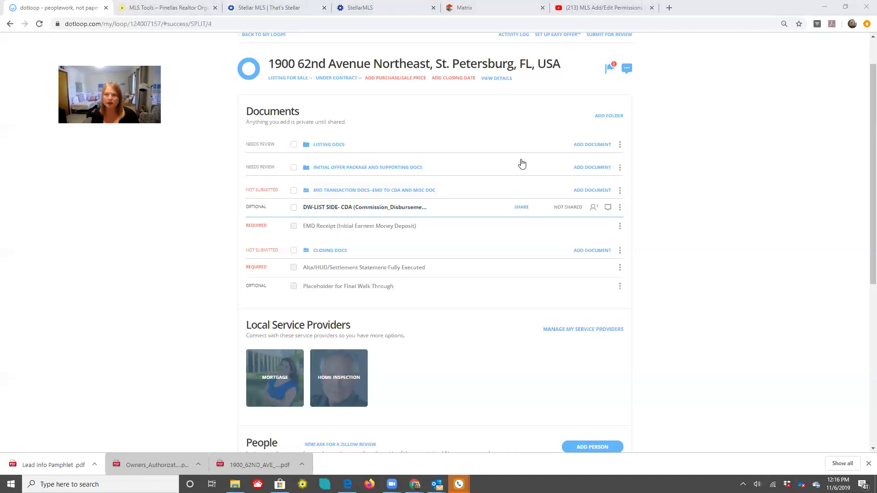
pyautogui.scroll(1, 606, 90)
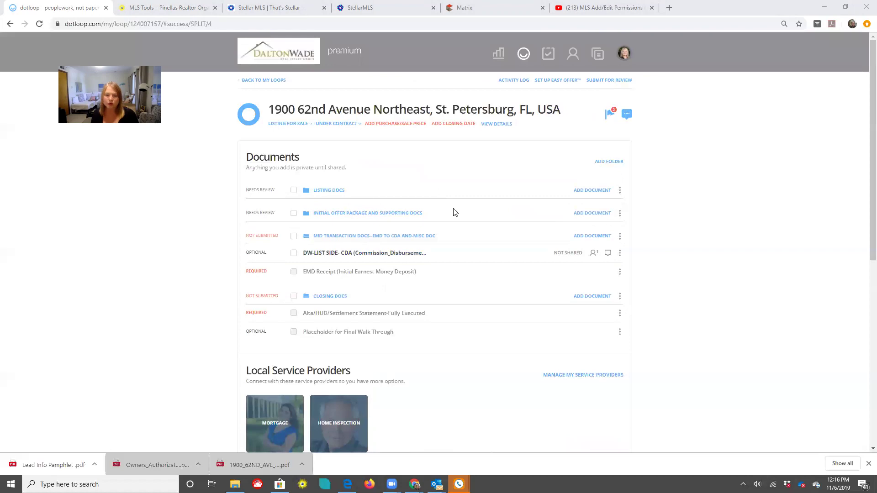
pyautogui.scroll(-2, 338, 249)
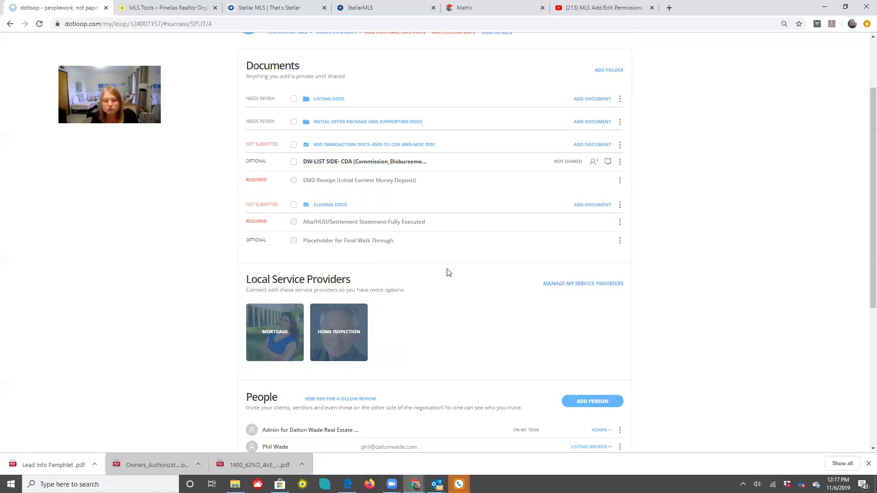
pyautogui.scroll(-2, 449, 273)
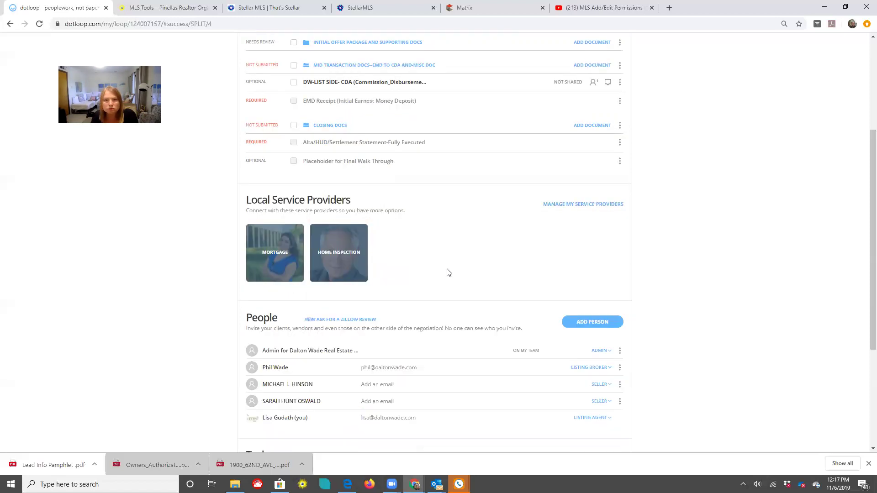
pyautogui.scroll(4, 448, 272)
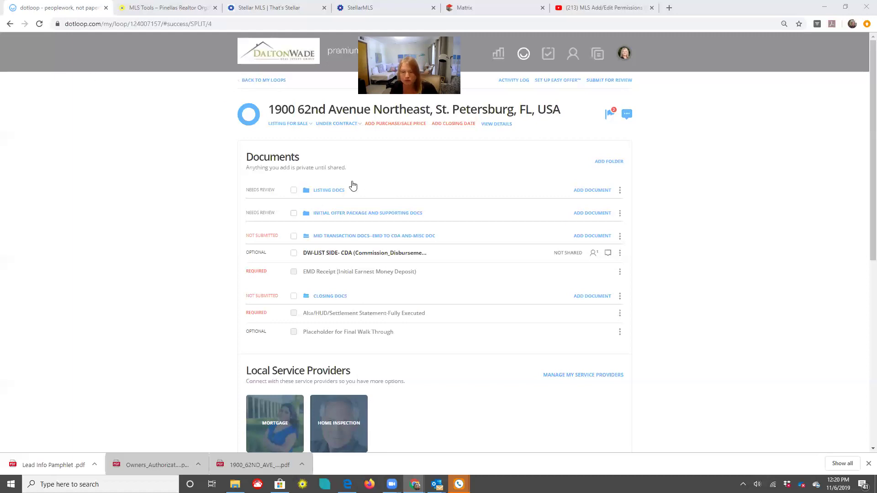
# Expand the Initial Offer Package folder and archive its documents, including Contract and Firpta
pyautogui.click(344, 215)
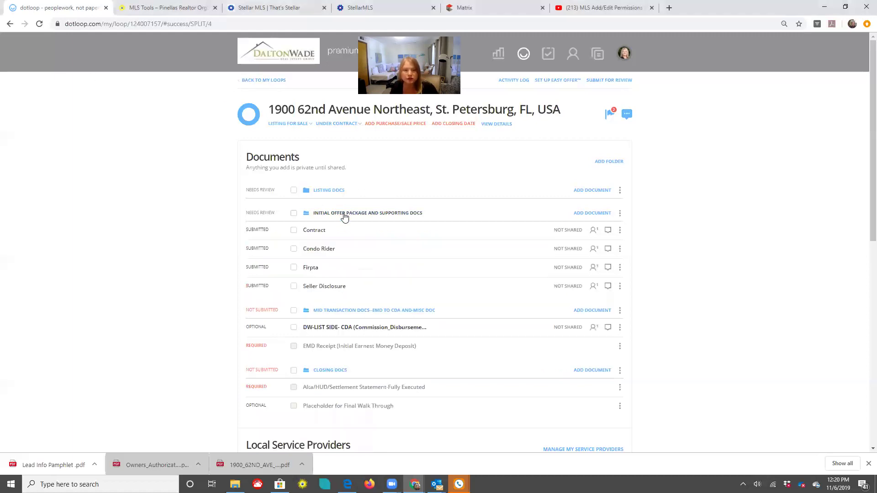
pyautogui.click(621, 231)
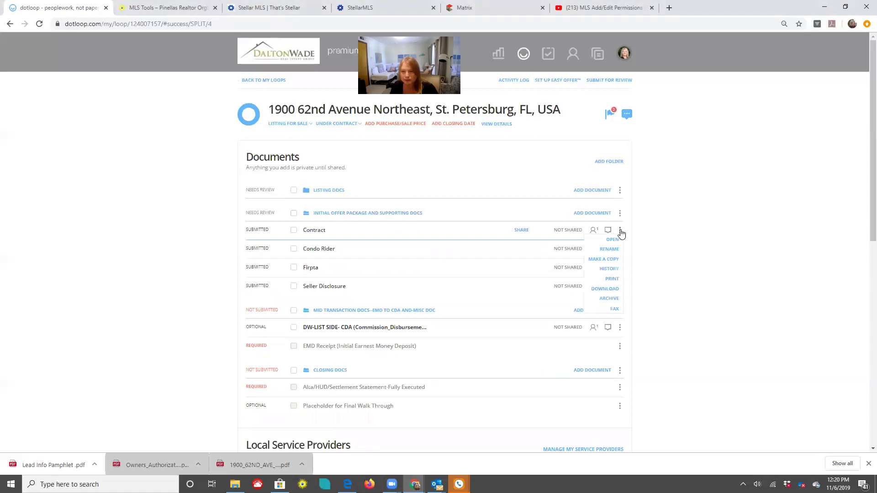
pyautogui.click(614, 299)
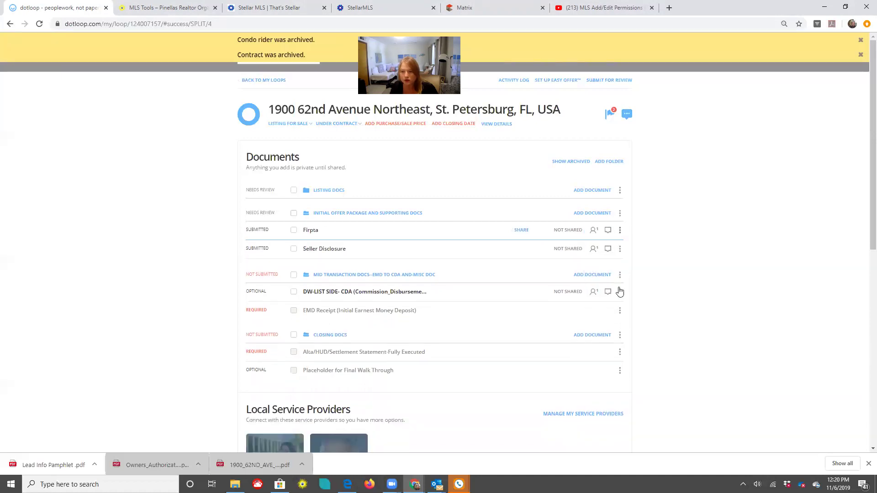
pyautogui.click(620, 292)
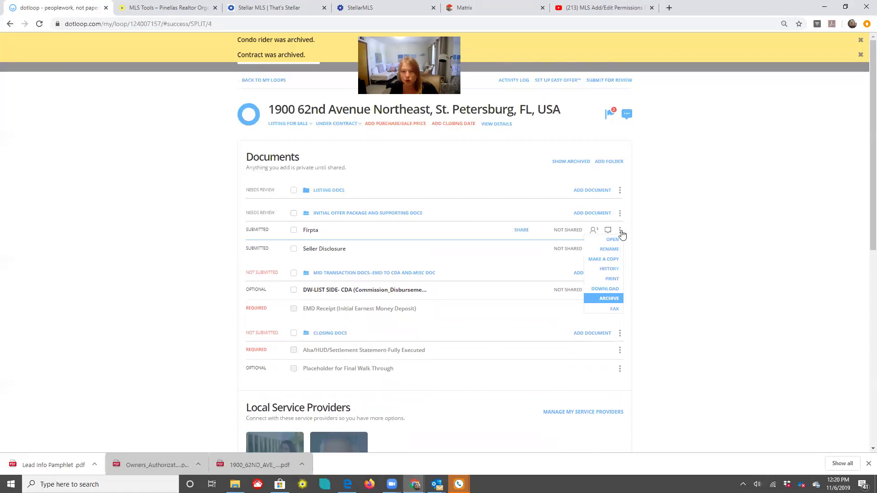
pyautogui.click(618, 290)
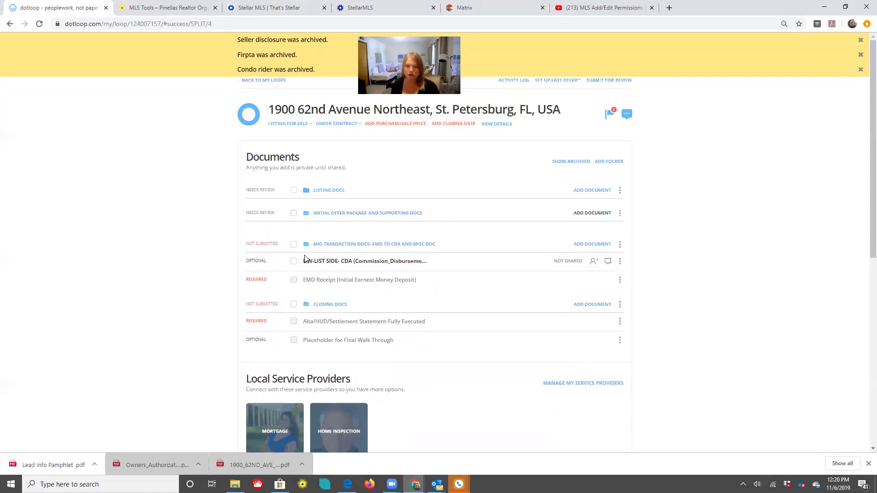
pyautogui.click(305, 255)
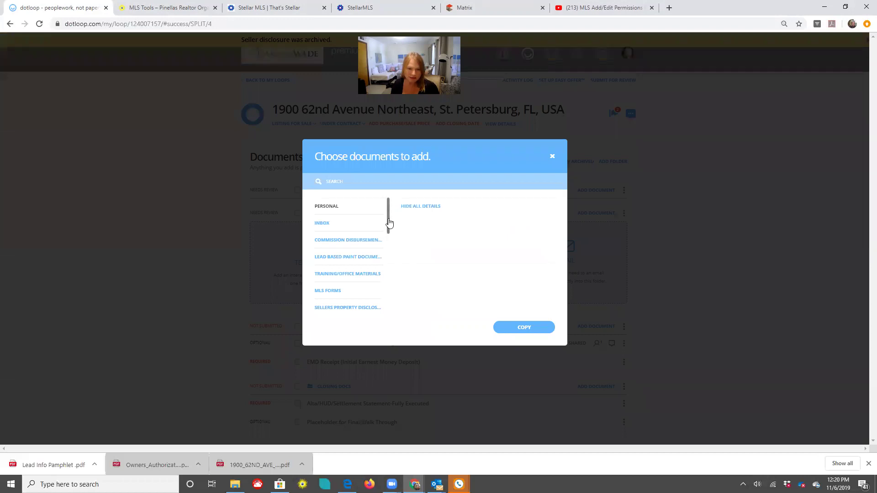
# Copy six BUY: BASE PACKAGE templates, including Residential Buyer Checklist, into the offer folder
pyautogui.scroll(-1, 385, 241)
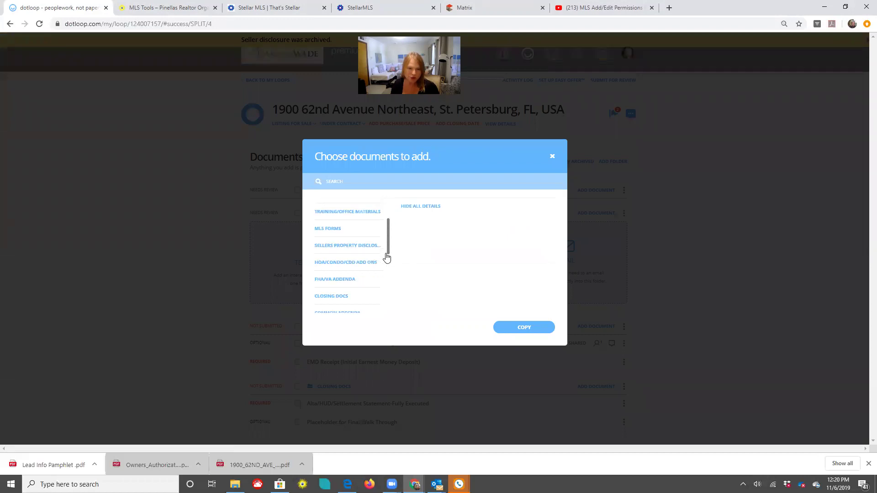
pyautogui.scroll(-3, 385, 255)
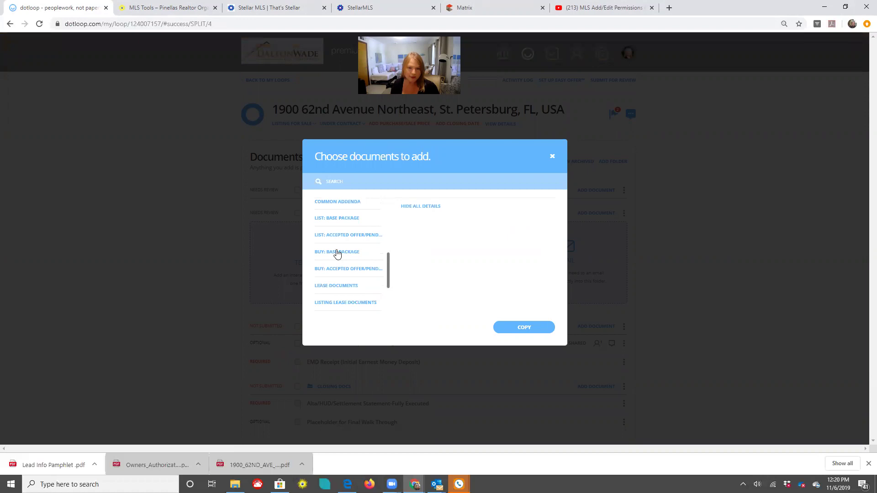
pyautogui.click(337, 253)
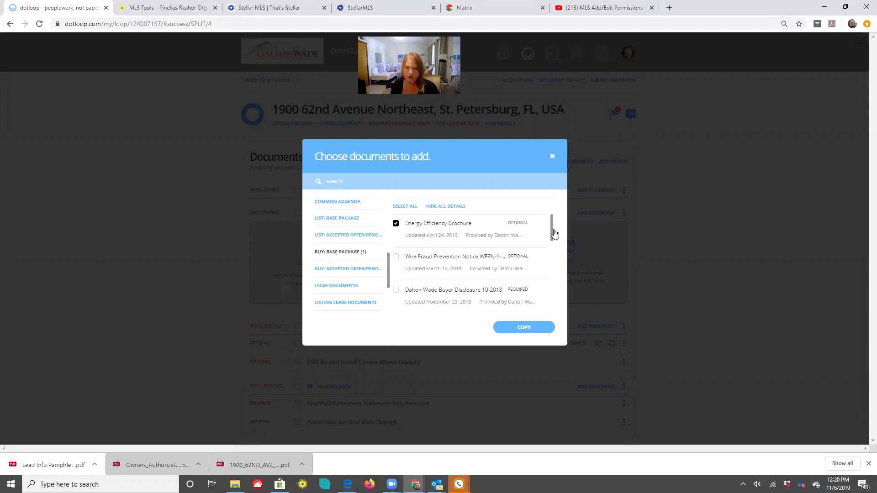
pyautogui.scroll(-1, 548, 244)
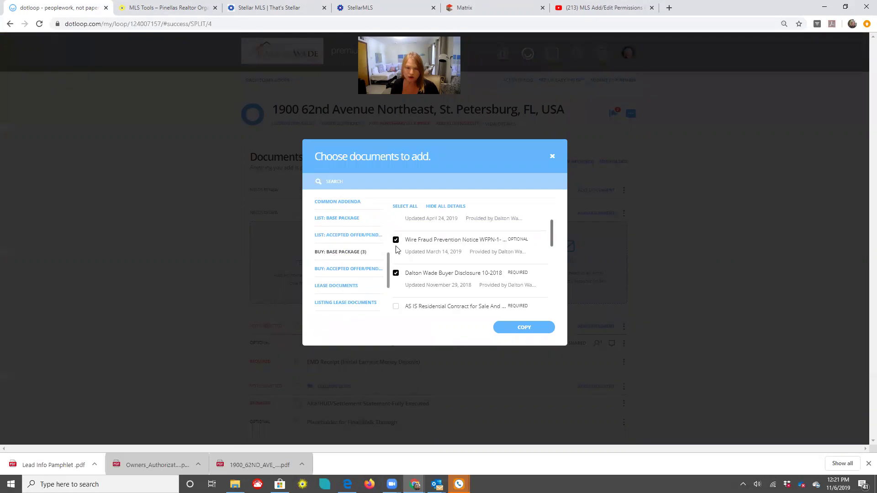
pyautogui.scroll(-2, 396, 249)
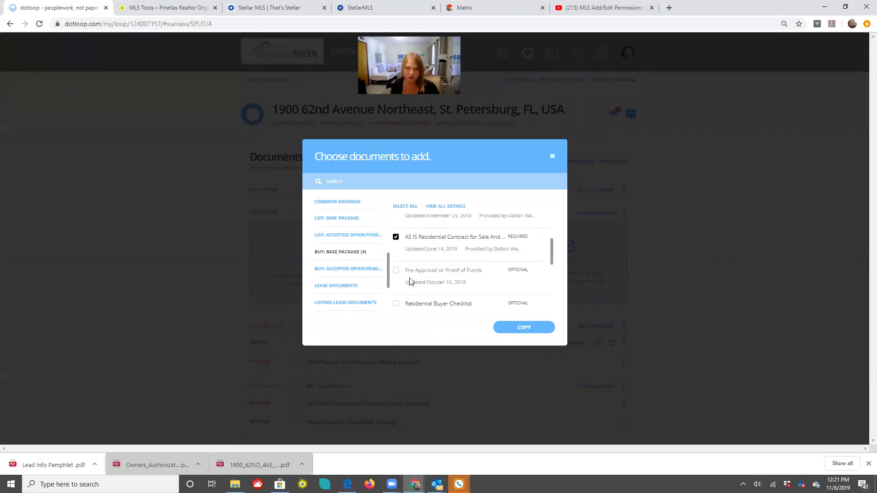
pyautogui.click(397, 304)
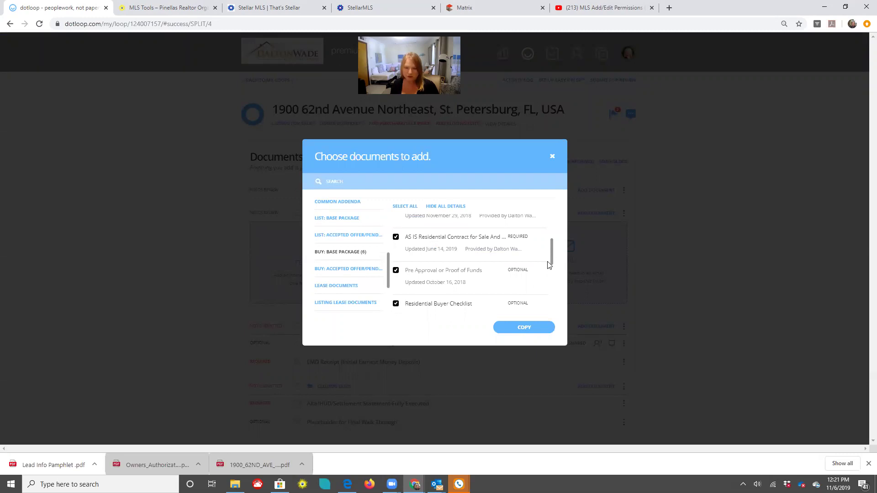
pyautogui.scroll(-3, 548, 267)
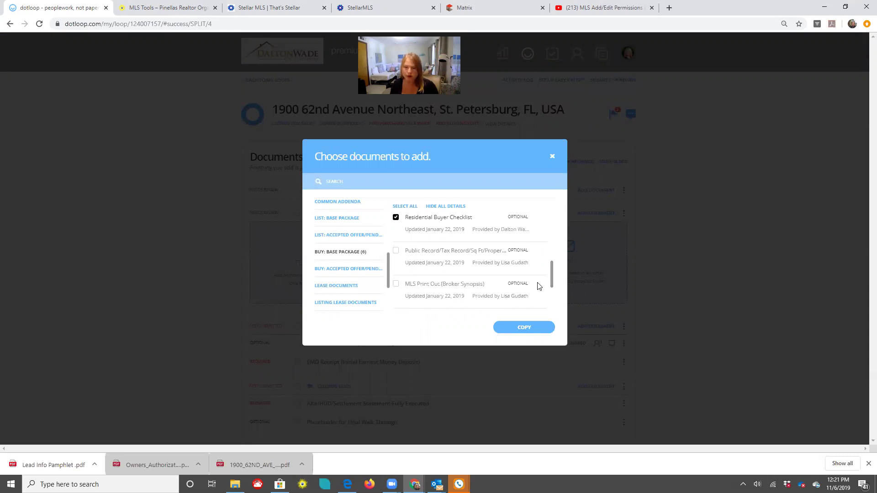
pyautogui.moveTo(552, 290); pyautogui.dragTo(551, 308)
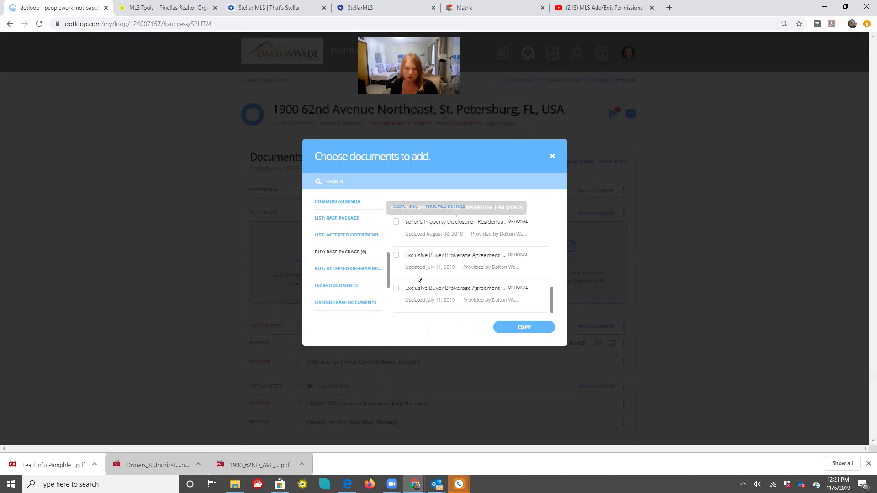
pyautogui.click(524, 330)
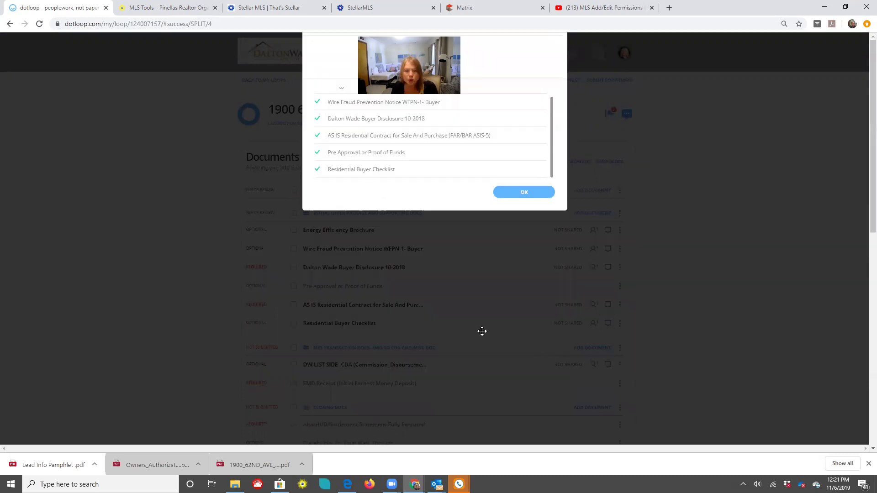
pyautogui.scroll(-2, 482, 331)
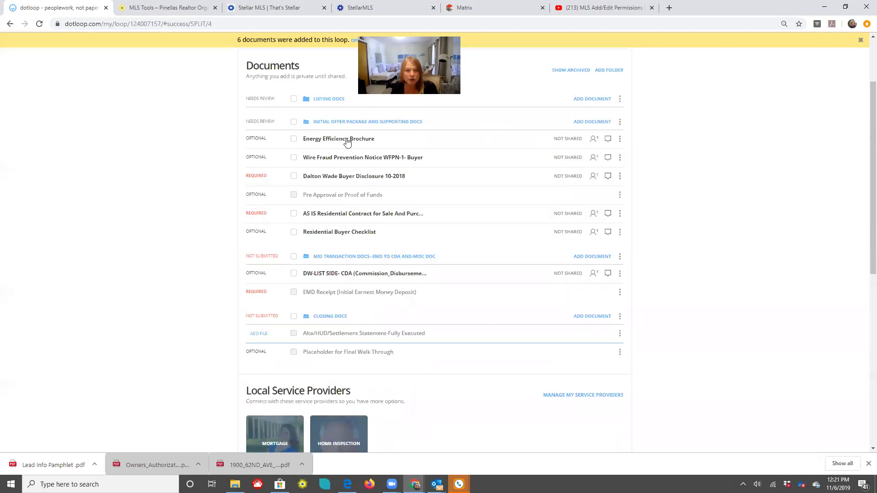